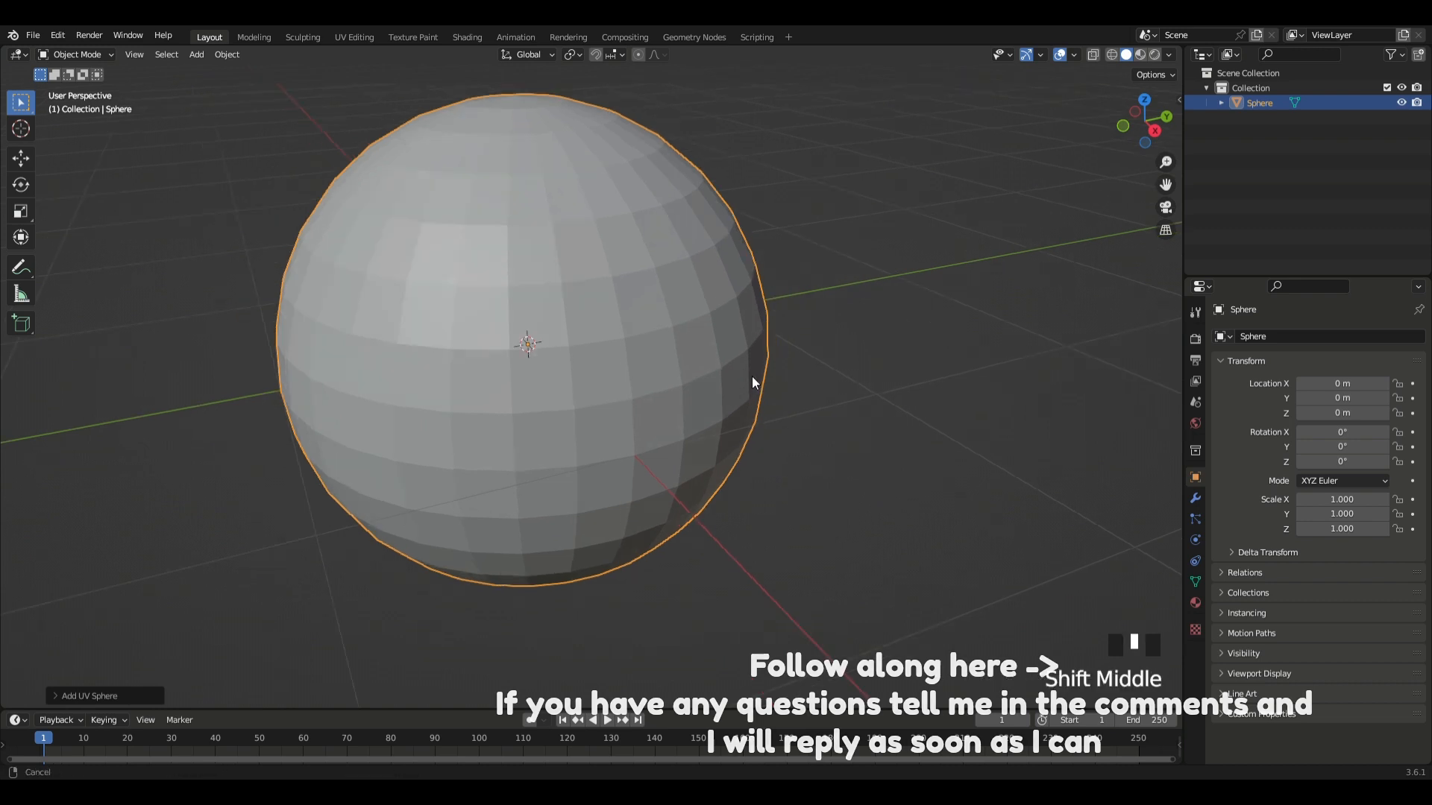
- Delete the existing sphere from the scene
scroll(770, 410, "up", 1)
scroll(816, 354, "down", 1)
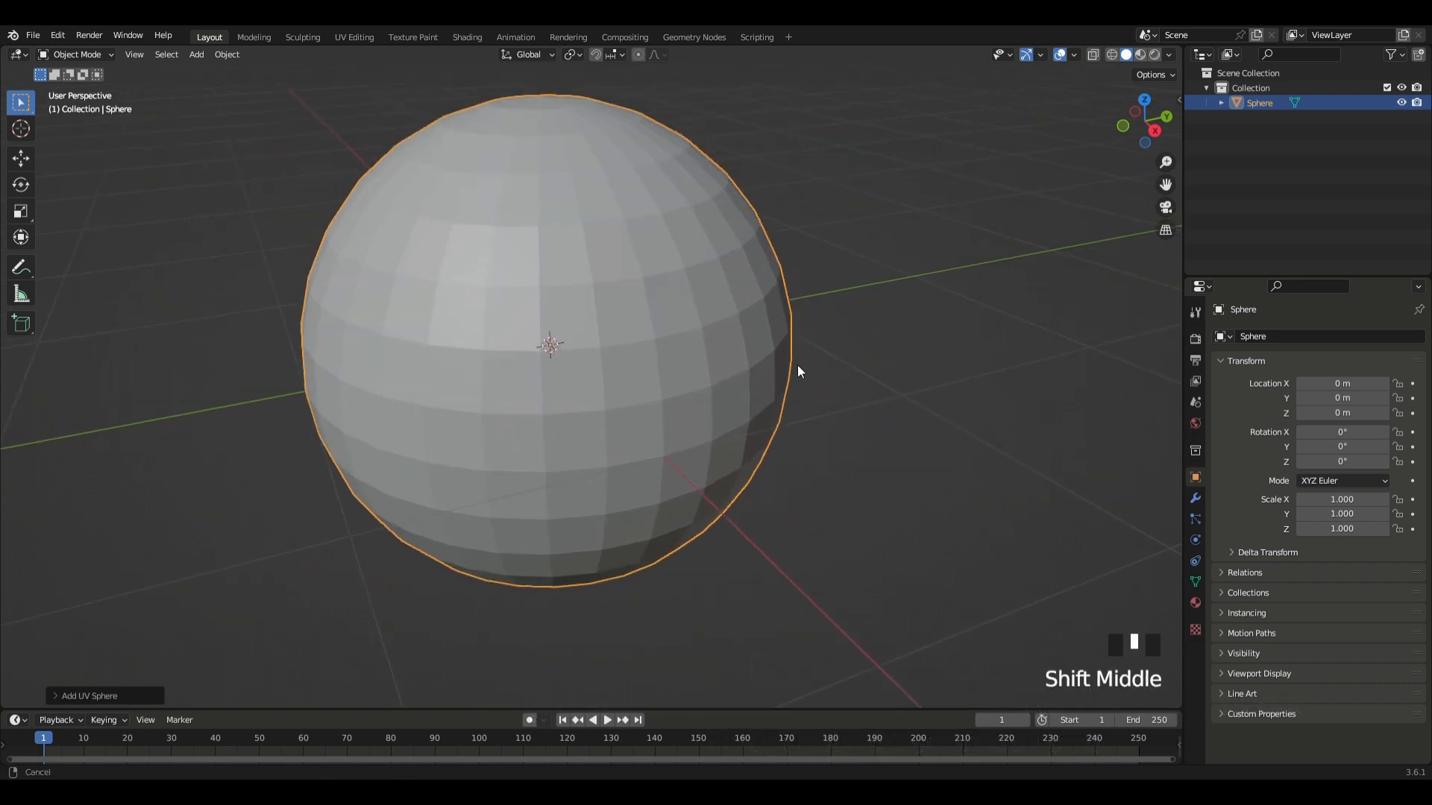
key("Tab")
key("Tab")
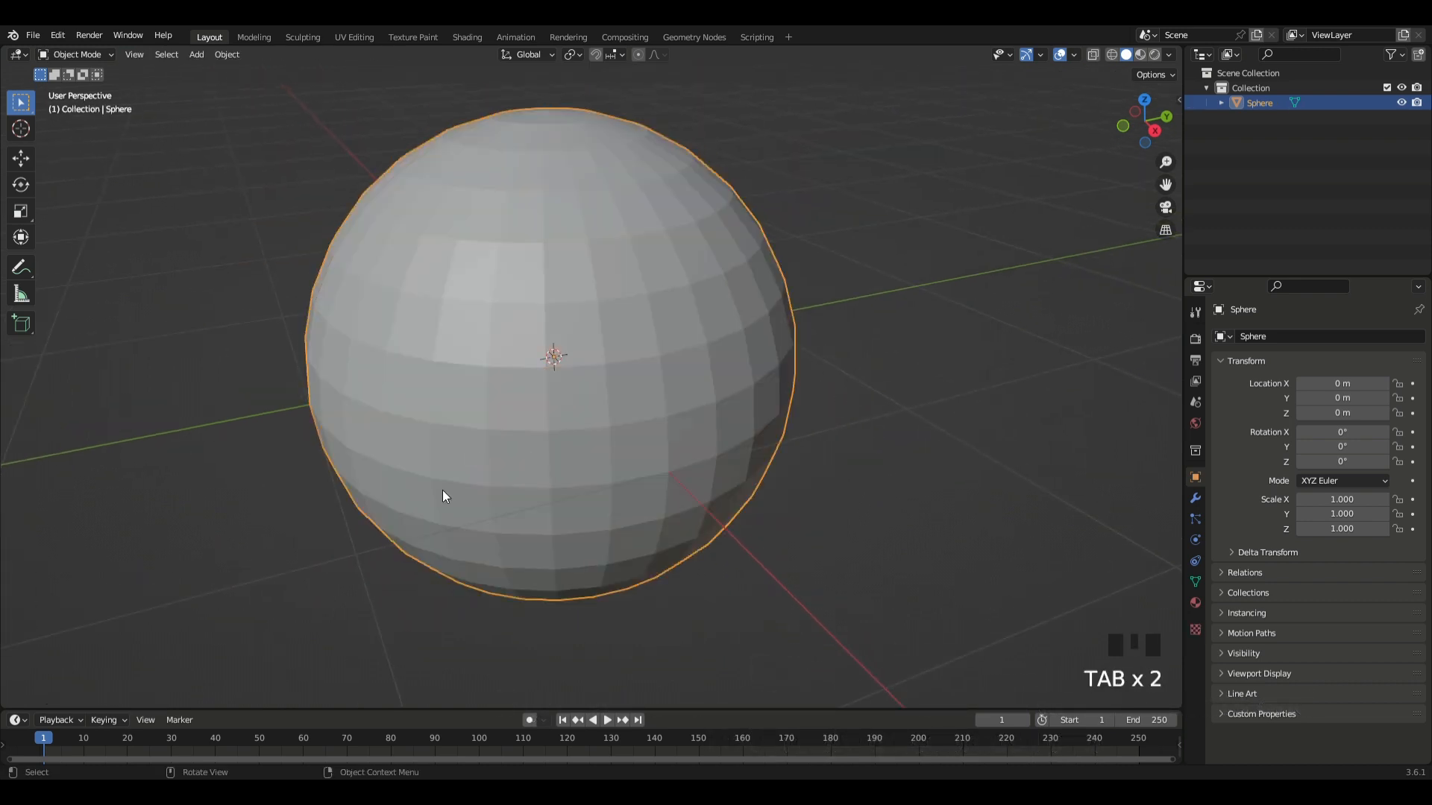
key("Delete")
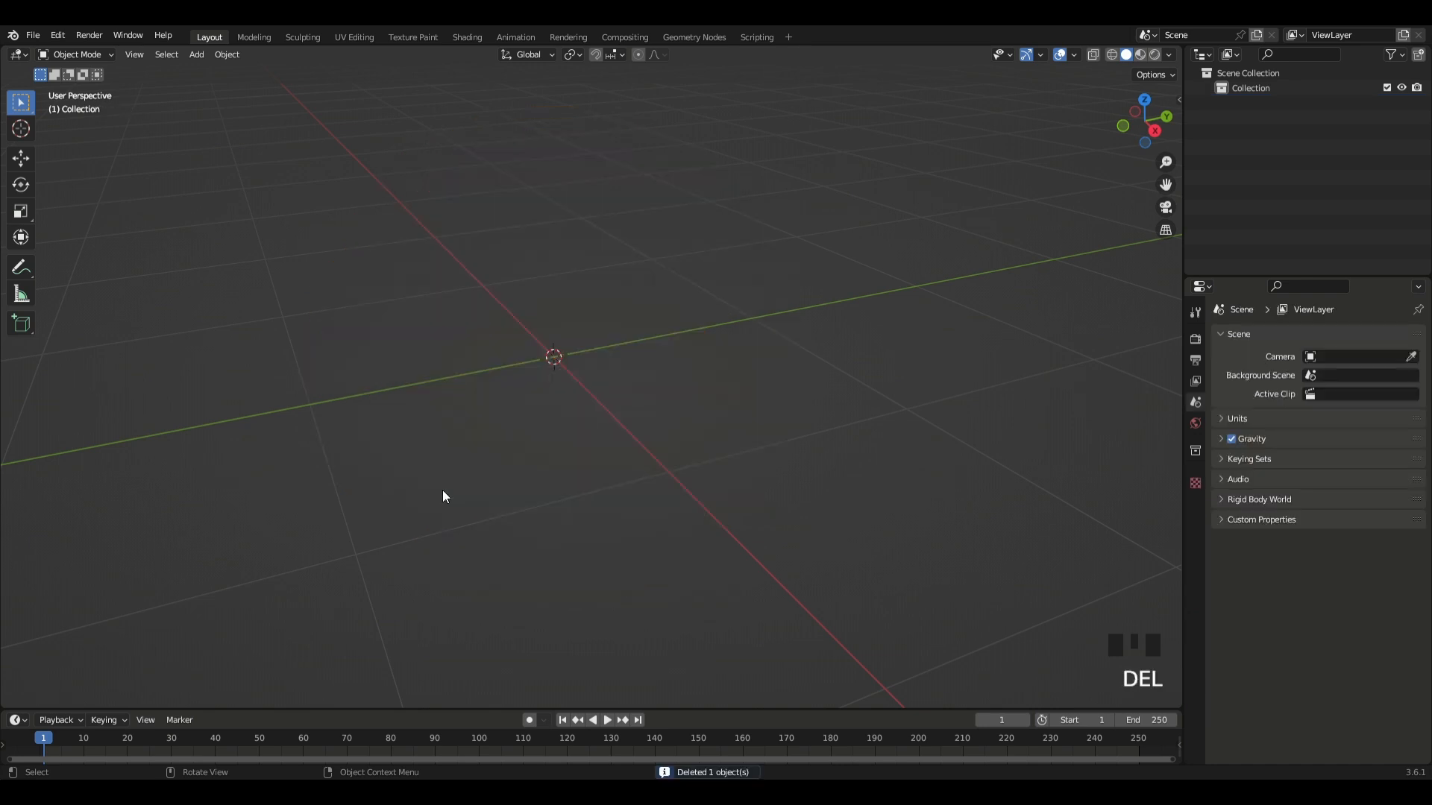
- Add a new UV sphere mesh at the world origin
scroll(442, 490, "down", 3)
key("shift+a")
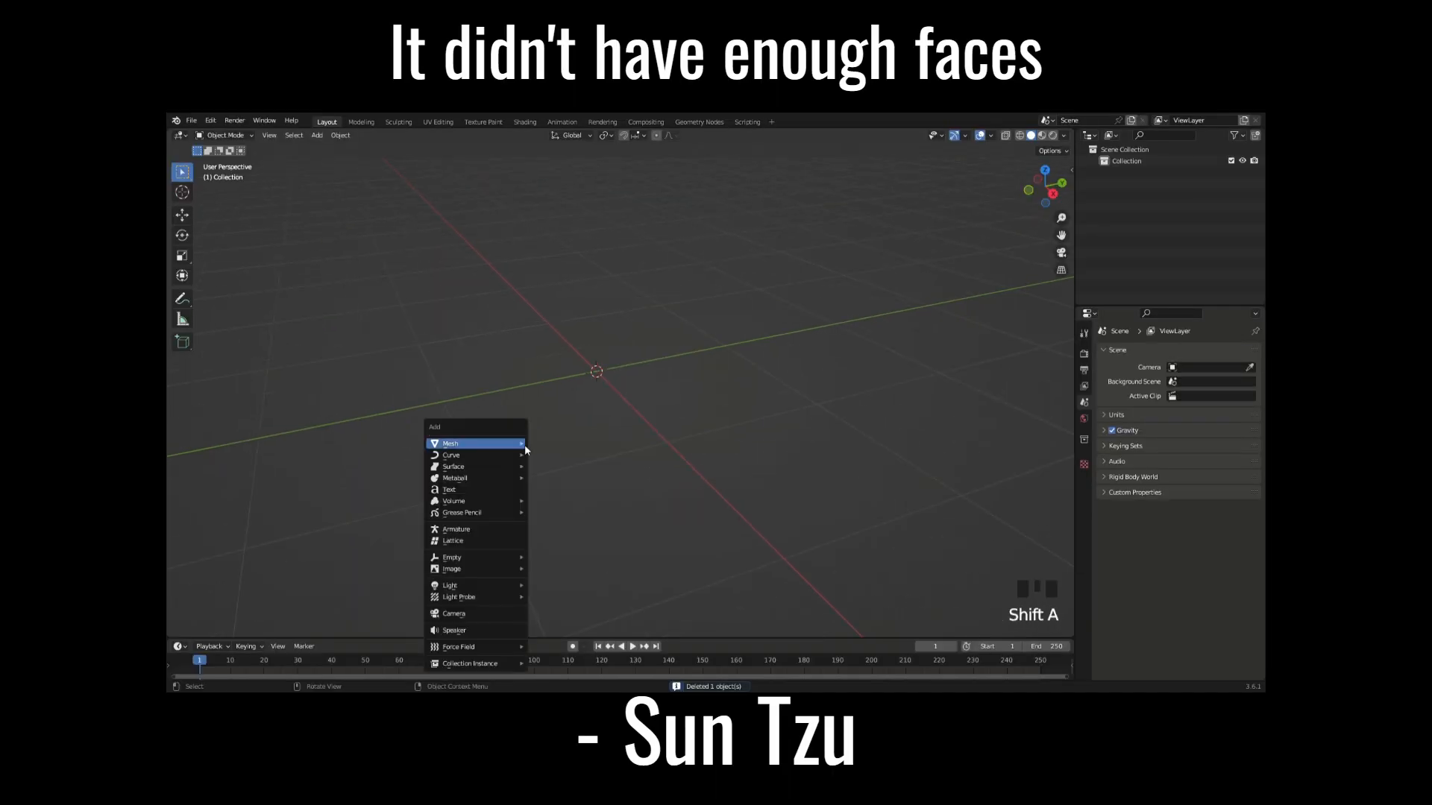
mouse_move(523, 446)
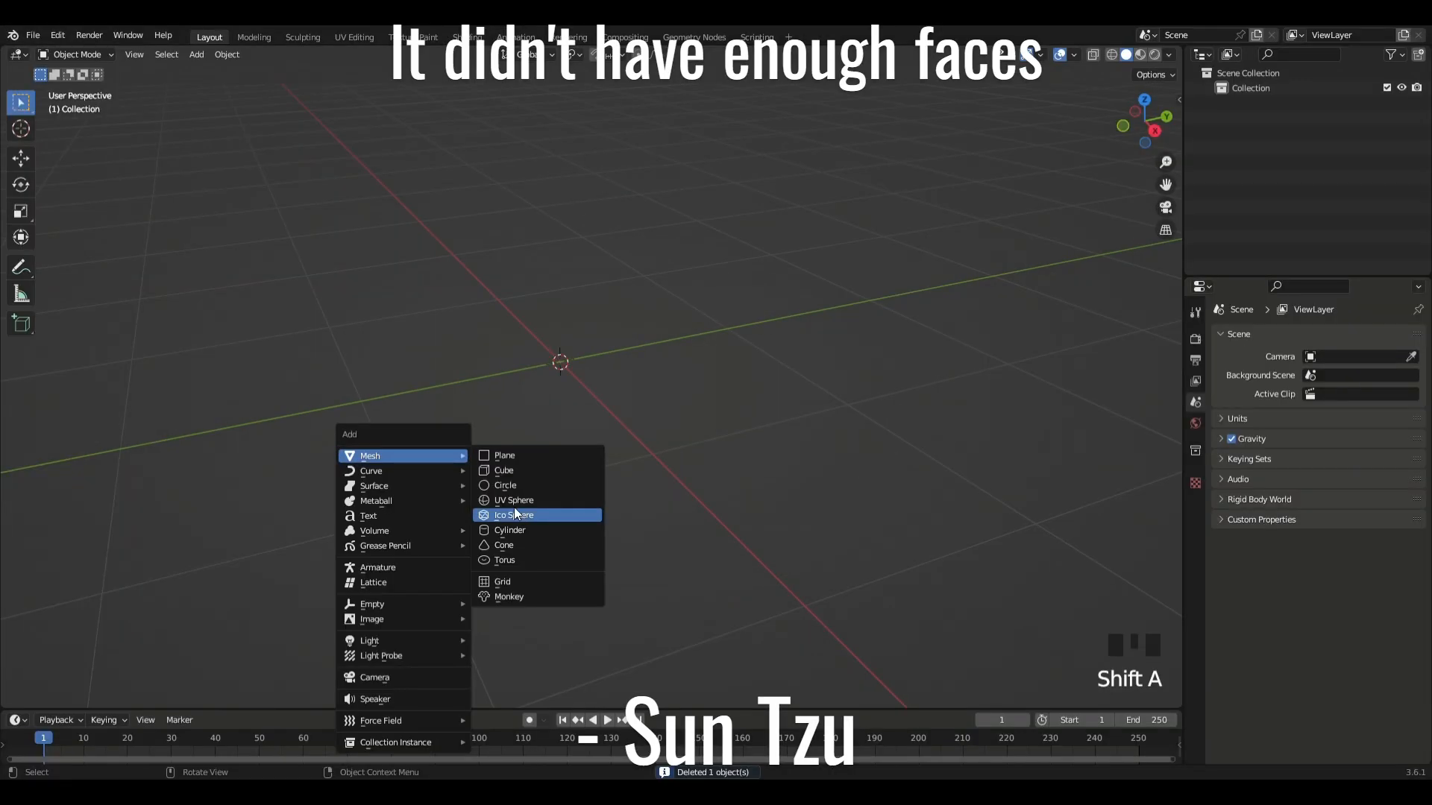
left_click(513, 500)
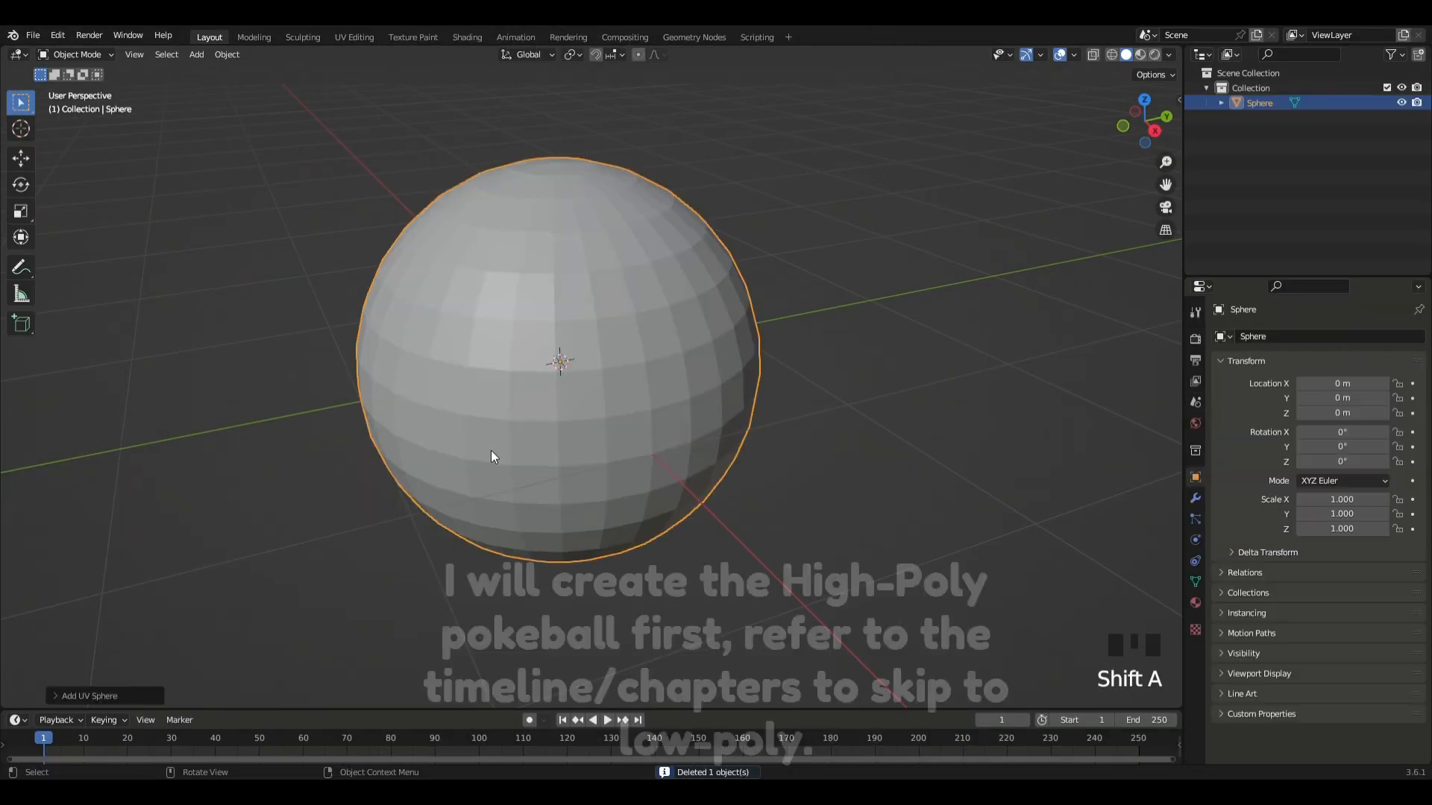
- Set the new UV sphere's ring count to 21 and deselect it
left_click(73, 688)
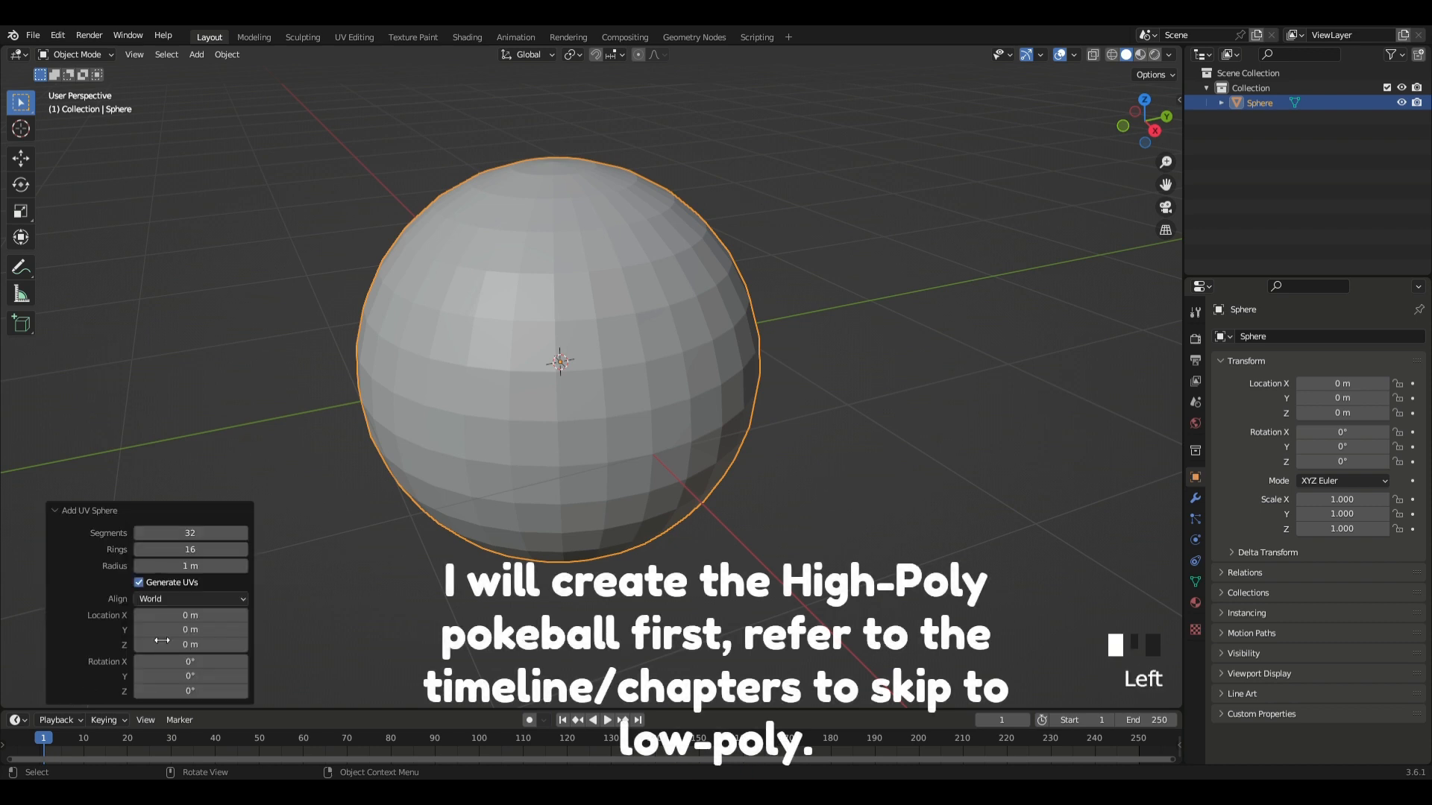
left_click(243, 550)
left_click(243, 550)
left_click(244, 549)
left_click(243, 550)
left_click(243, 549)
left_click(243, 550)
left_click(244, 550)
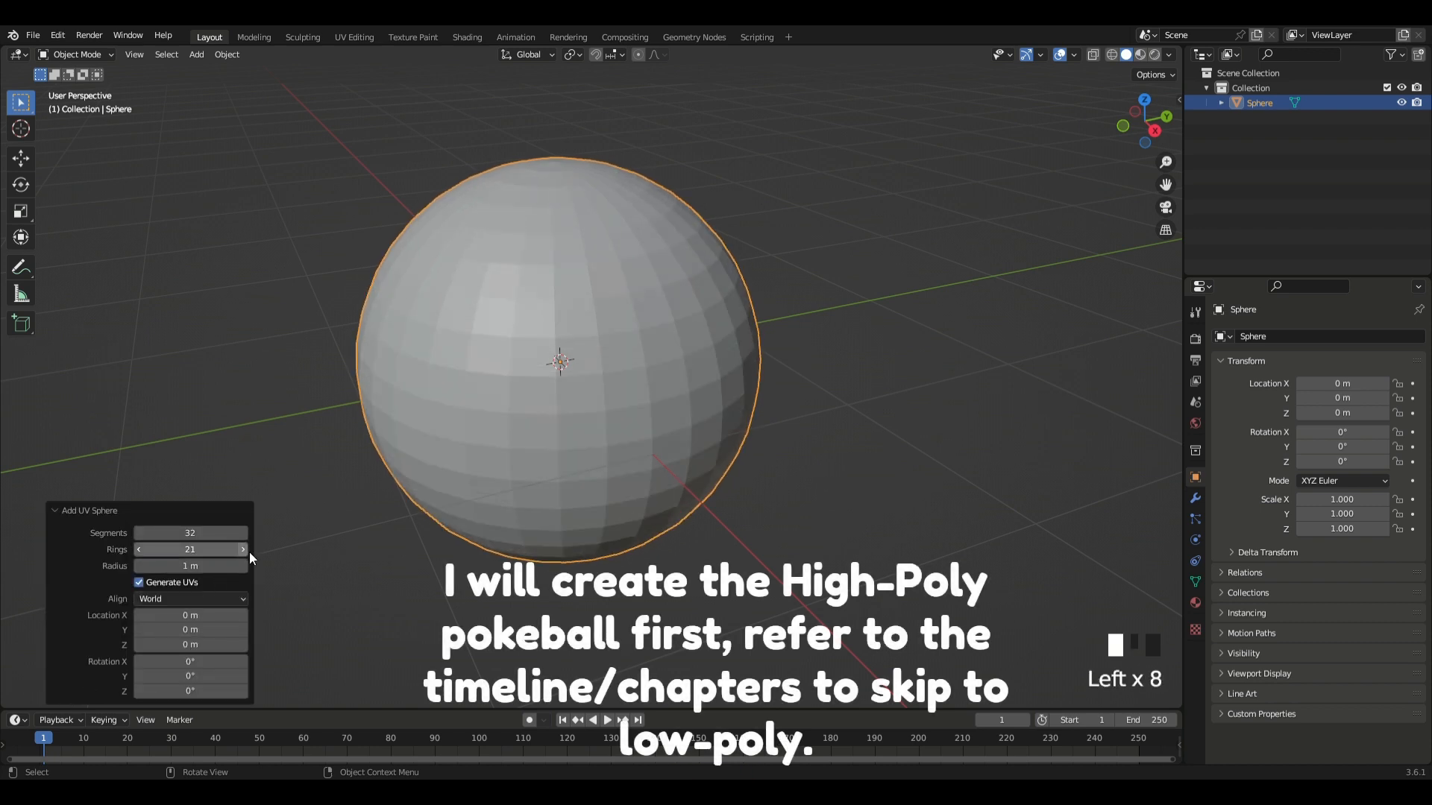
left_click(754, 552)
- In a right-side wireframe view, delete the ring of faces around the sphere's equator to split it into two halves
scroll(825, 428, "down", 3)
middle_click_drag(825, 428, 1199, 144)
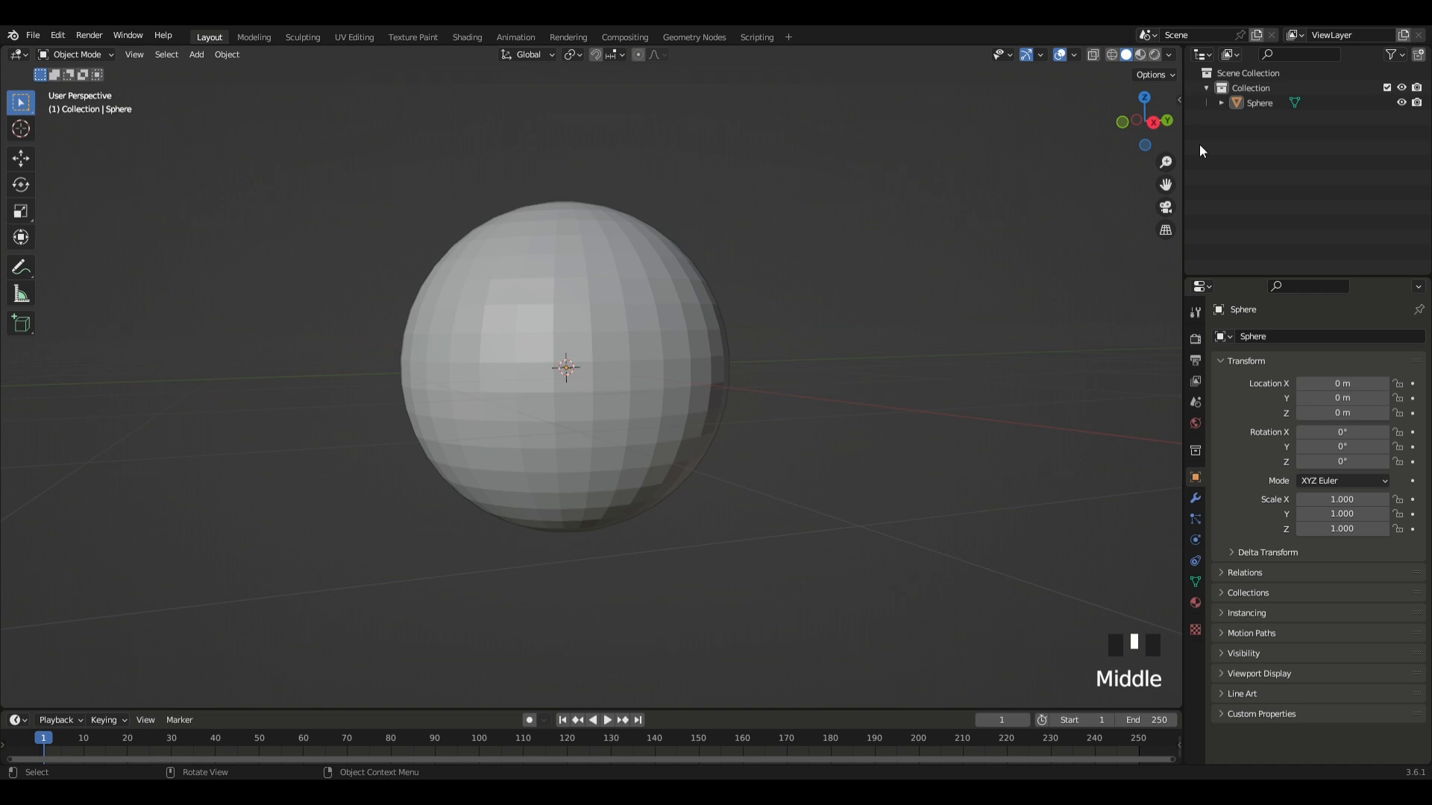
left_click(1153, 121)
key("z")
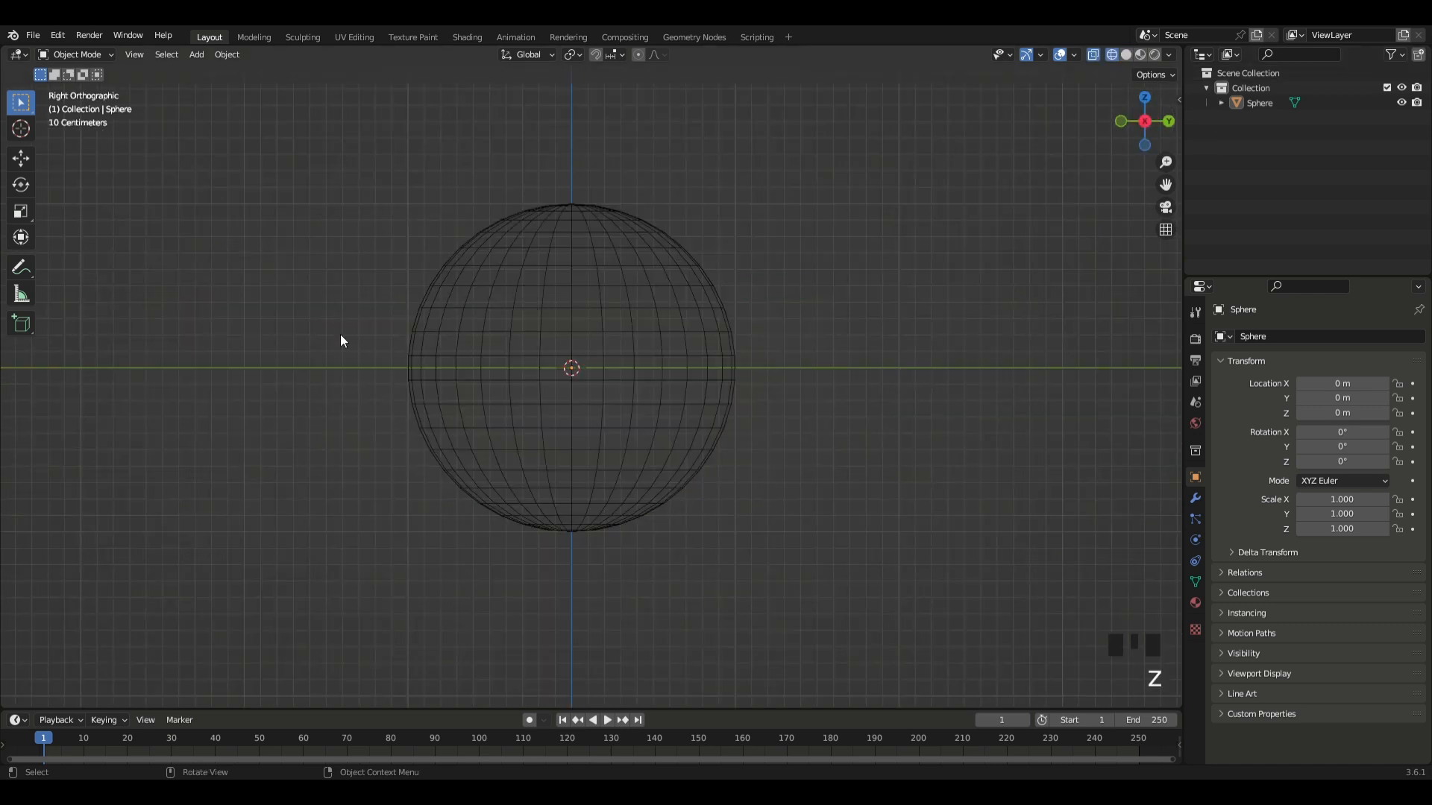
key("Tab")
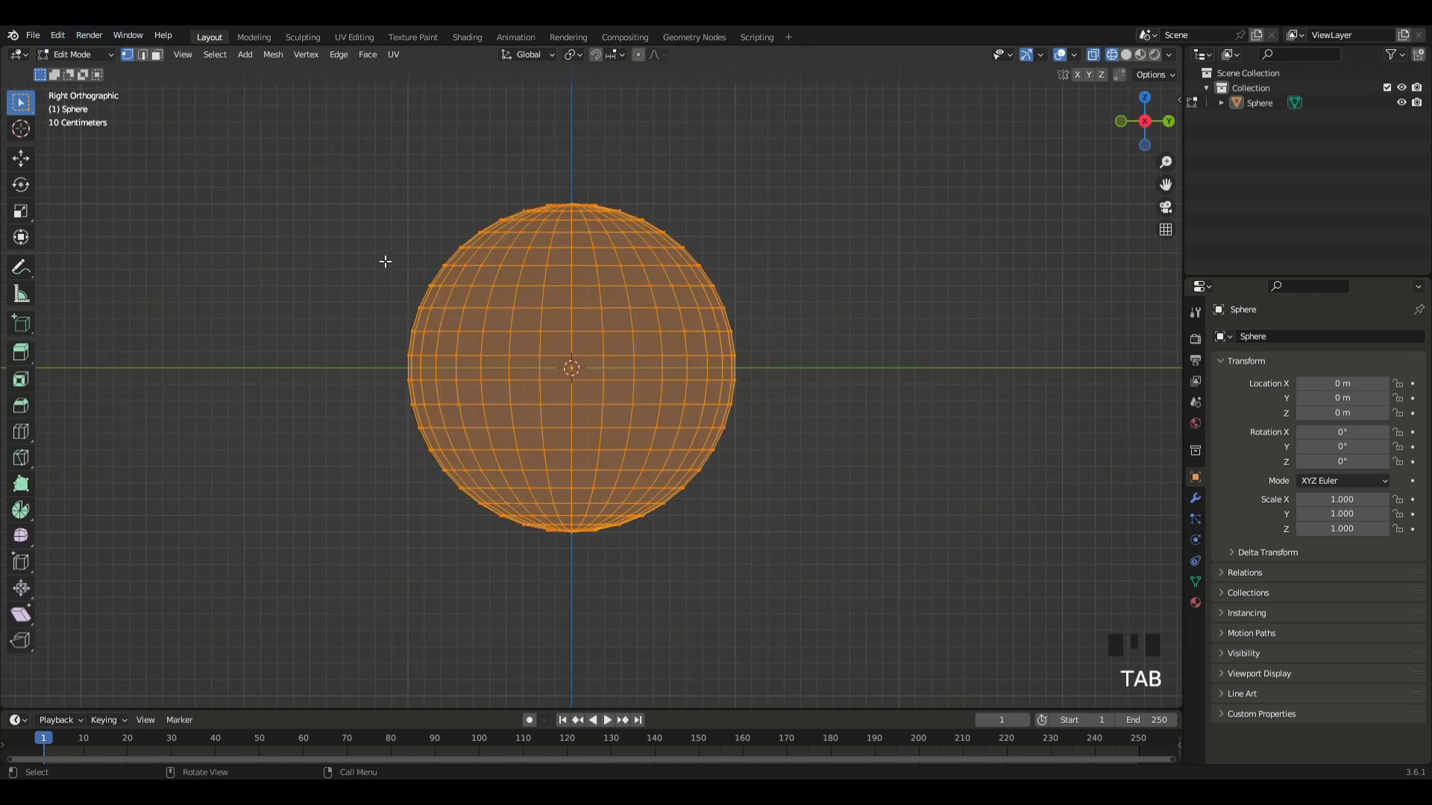
left_click(156, 56)
left_click_drag(357, 366, 632, 398)
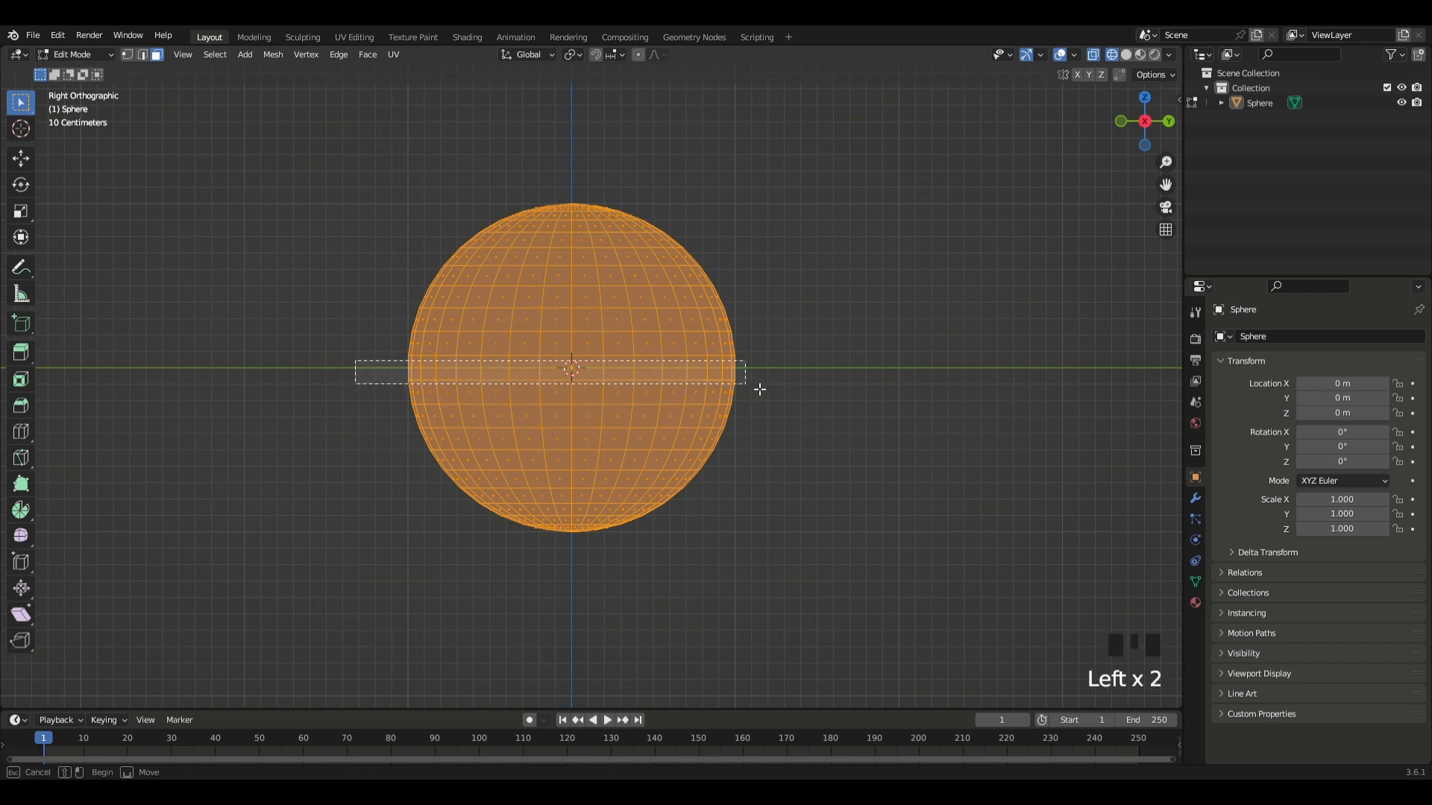
left_click_drag(759, 389, 768, 381)
key("x")
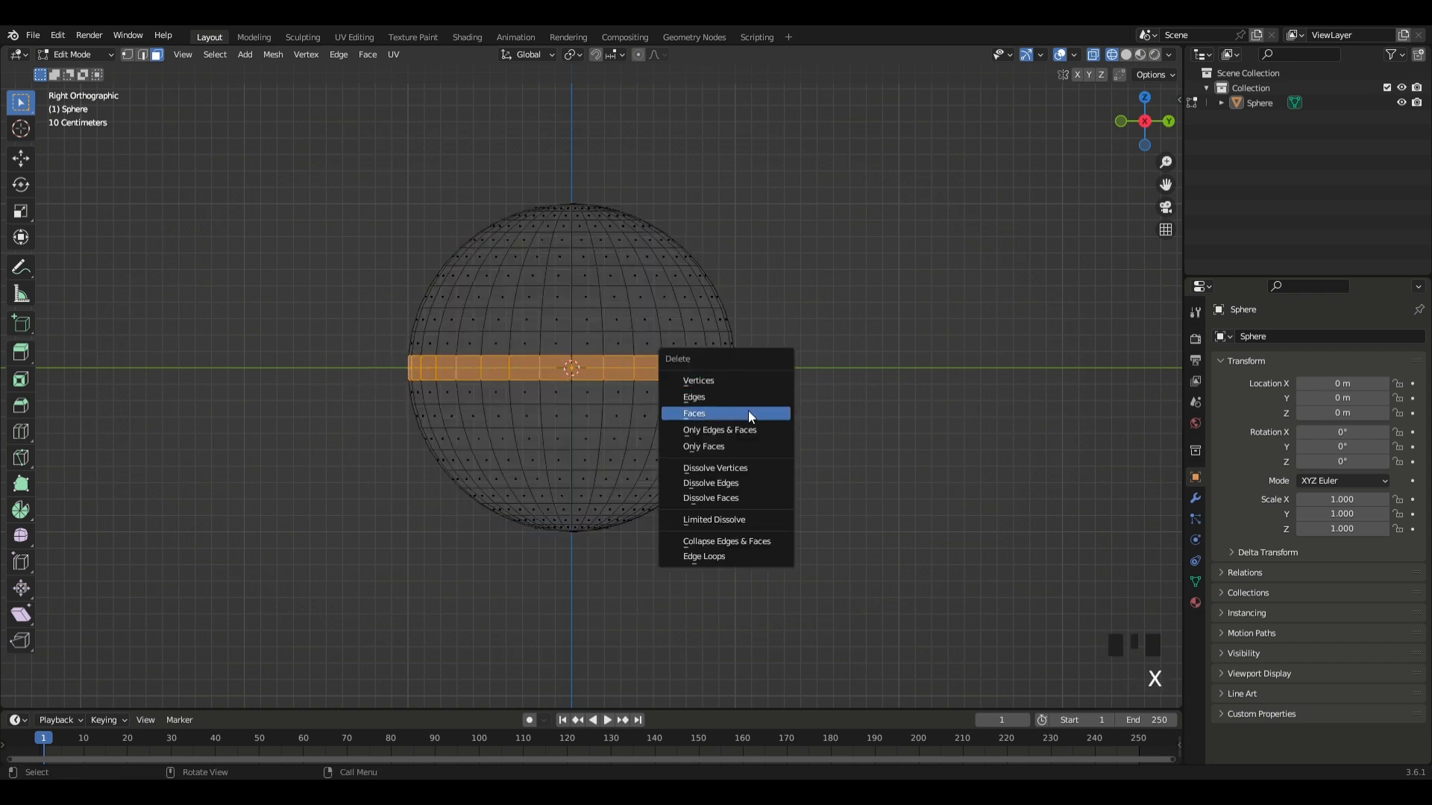
left_click(707, 414)
scroll(618, 379, "up", 2)
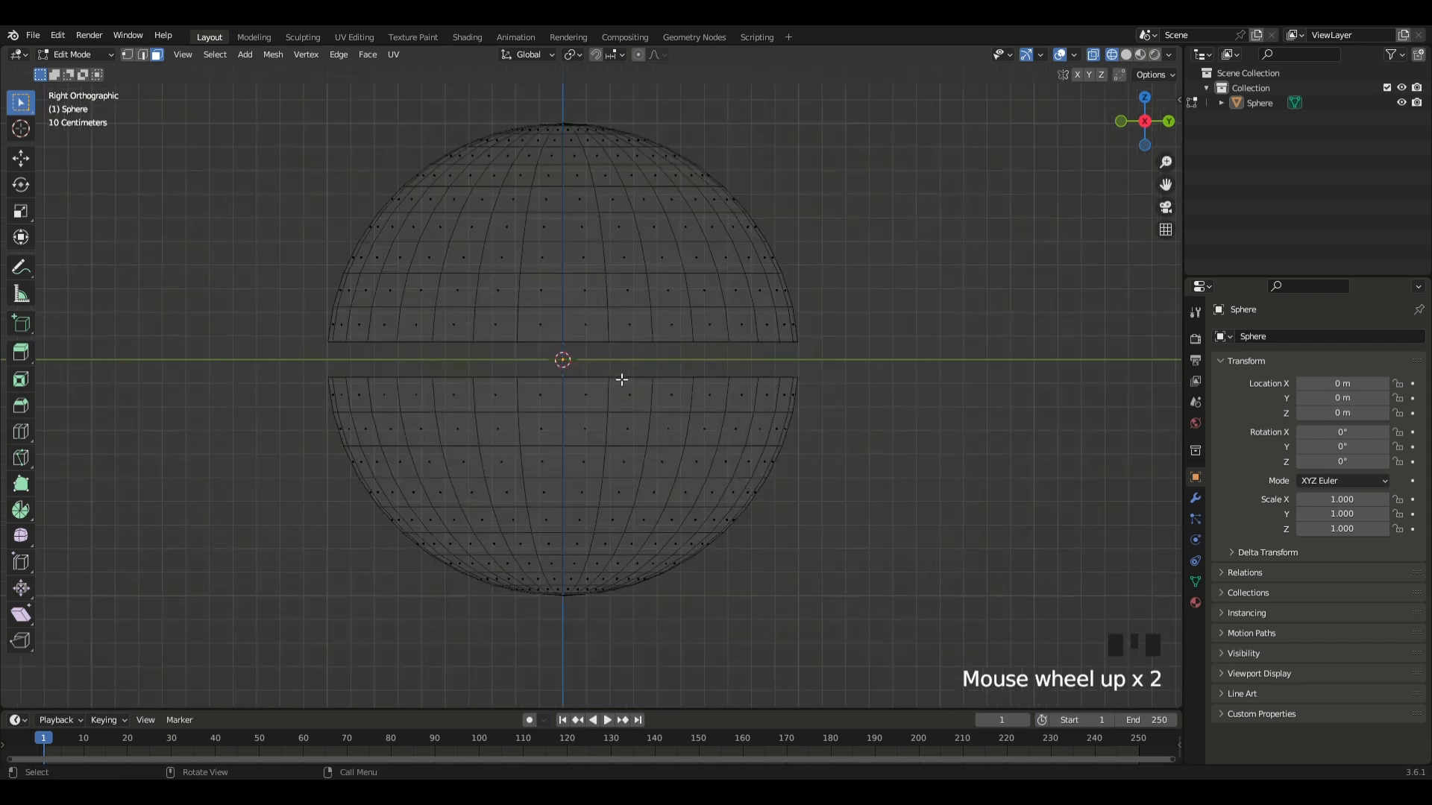
- Return to Object Mode with solid shading and add a Solidify modifier to the split sphere
key("Tab")
middle_click_drag(682, 352, 726, 428)
key("z")
left_click(858, 433)
middle_click_drag(889, 436, 895, 373)
left_click(1196, 500)
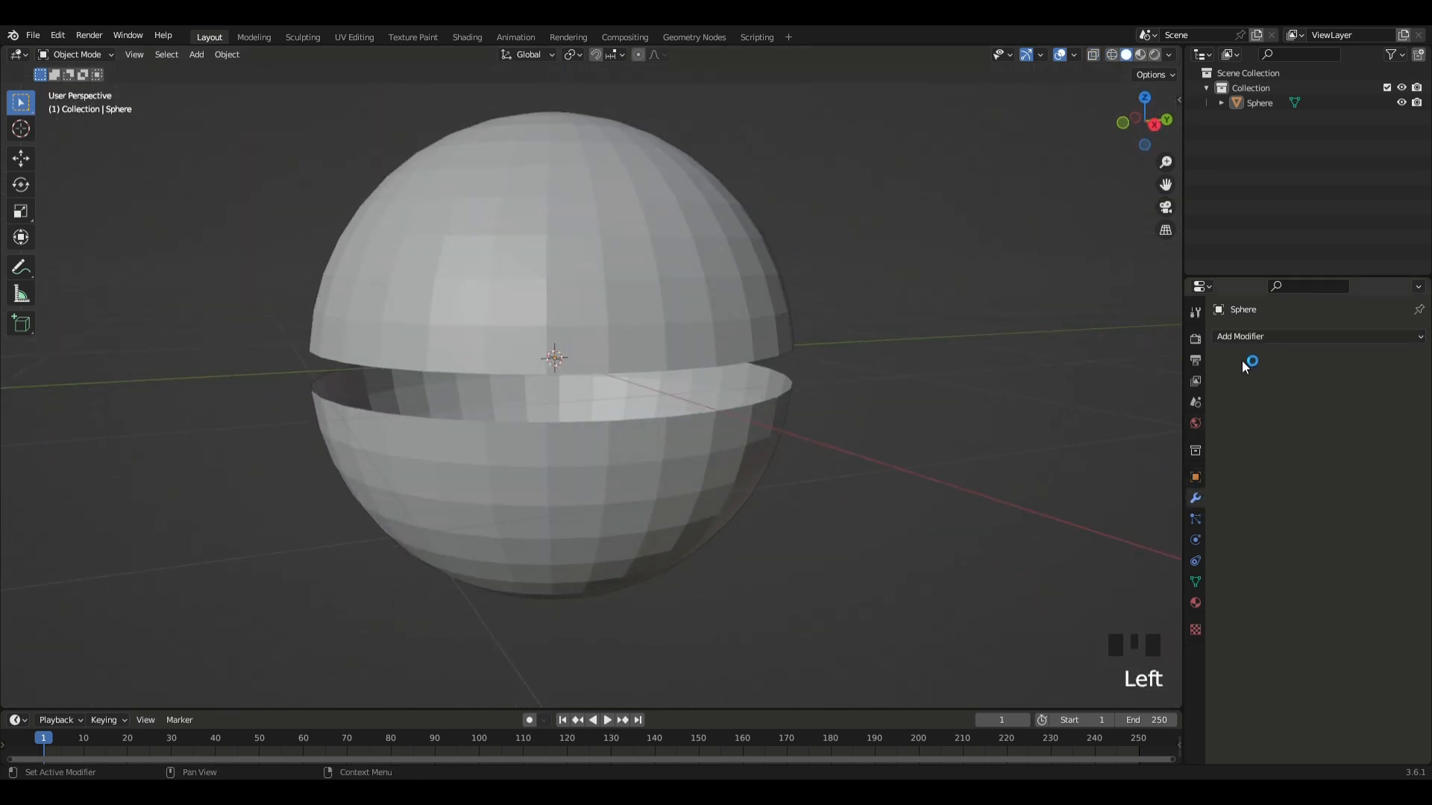
left_click(1242, 337)
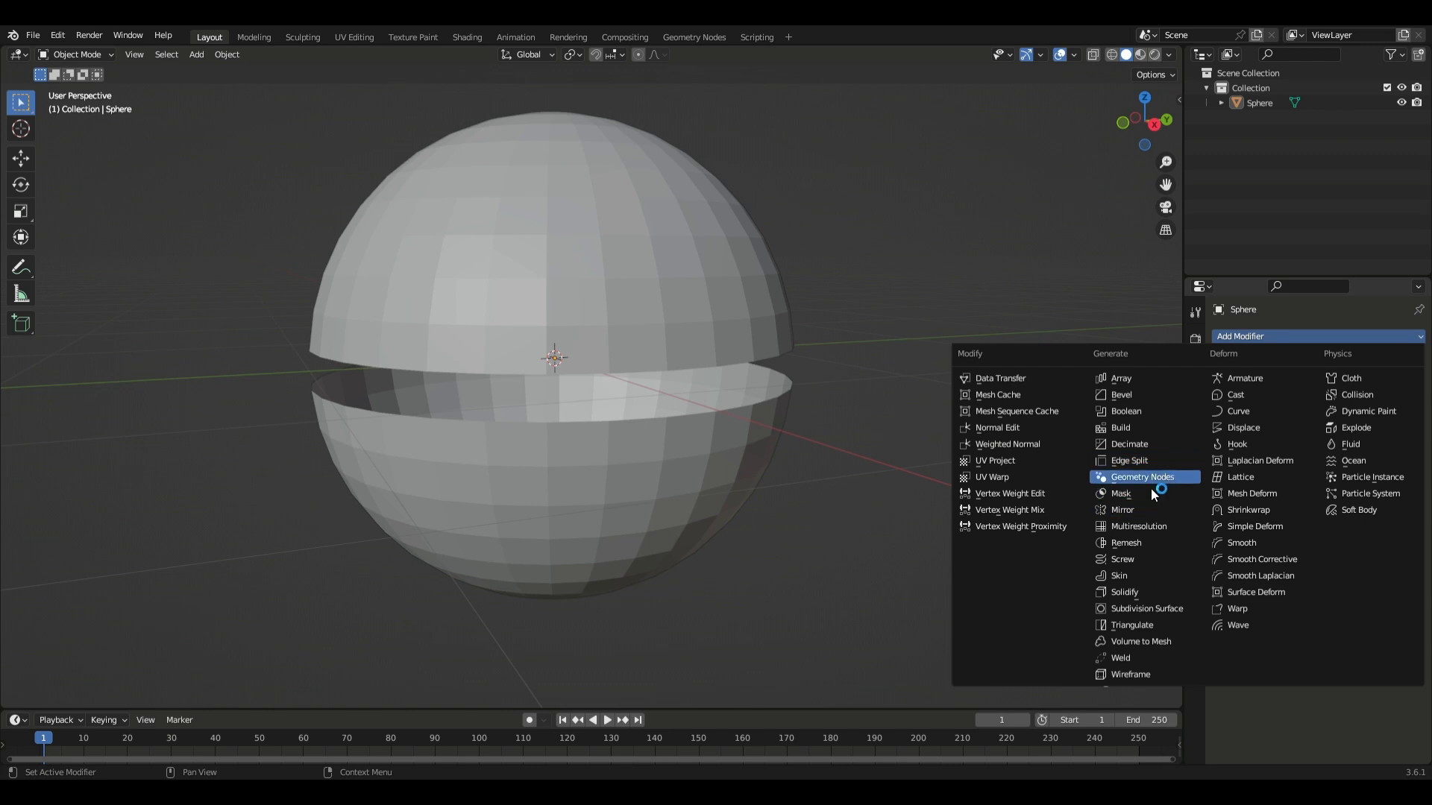
left_click(1133, 593)
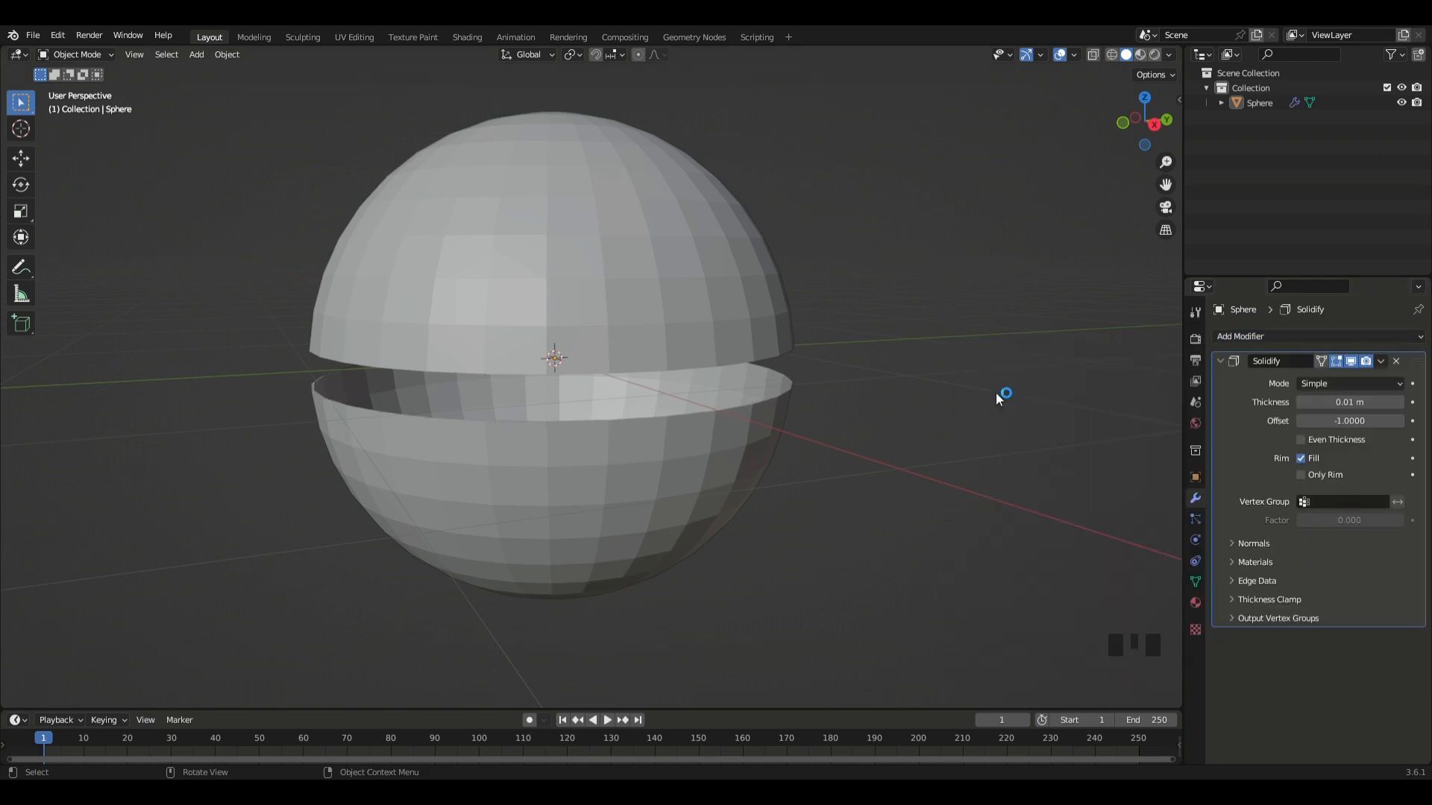
- Set the Solidify thickness of the shell to 0.05 m
scroll(996, 393, "up", 4)
middle_click_drag(995, 395, 957, 411, "shift")
scroll(945, 485, "up", 4)
middle_click_drag(944, 485, 916, 507, "shift")
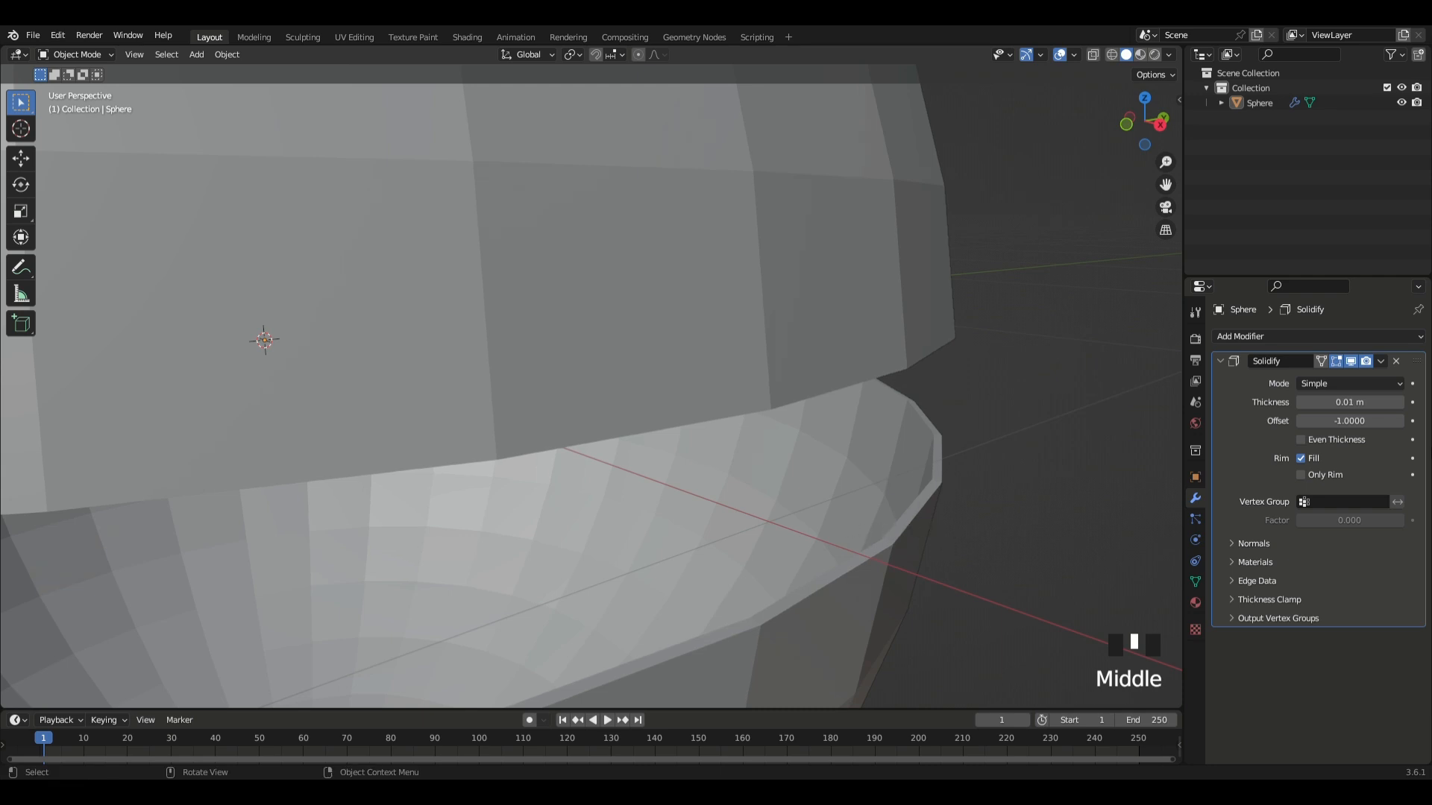
left_click(1399, 403)
left_click(1399, 402)
left_click(1399, 403)
left_click(1399, 403)
left_click(1399, 403)
left_click(1399, 402)
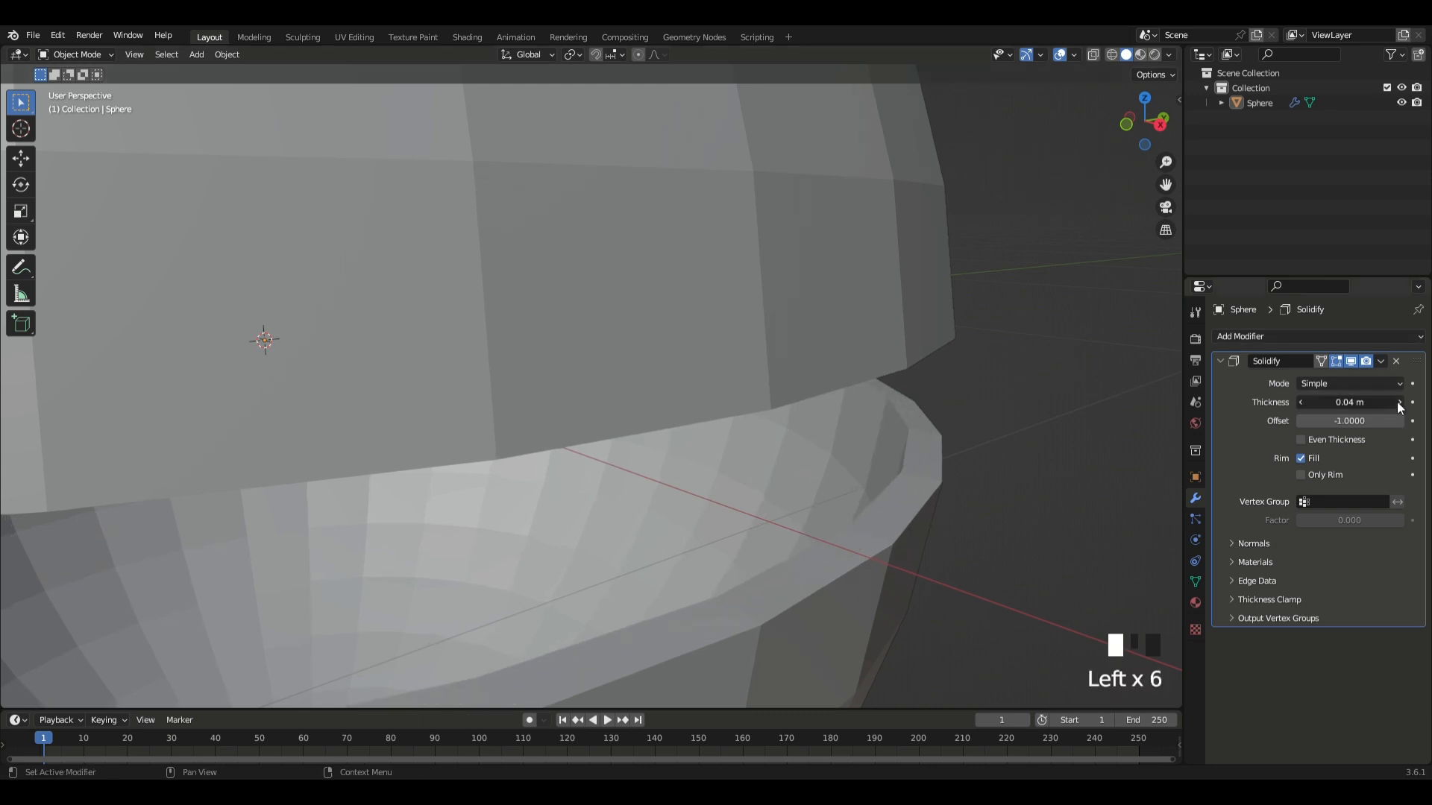
scroll(722, 643, "down", 3)
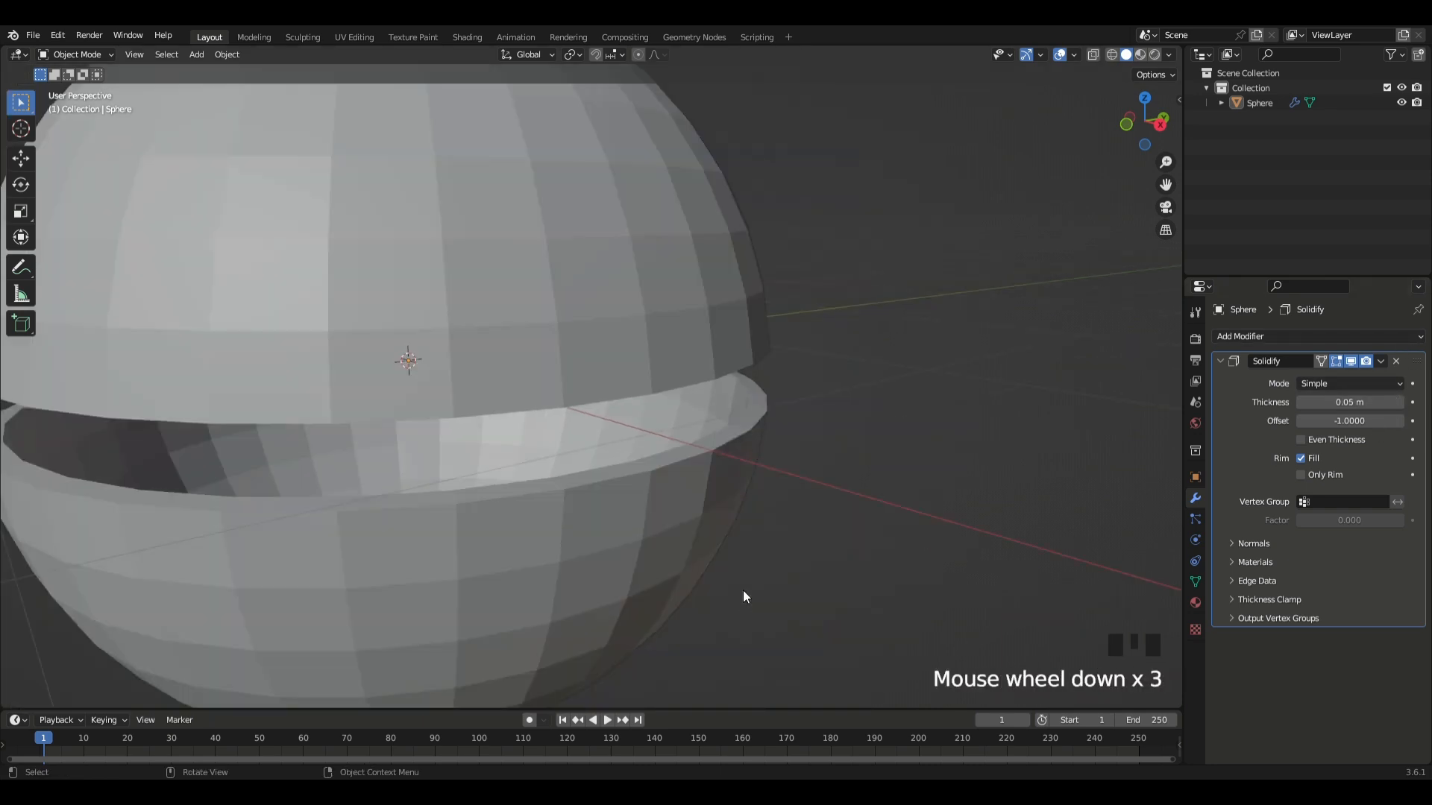
- Apply the Solidify modifier to the sphere's mesh
left_click(1382, 362)
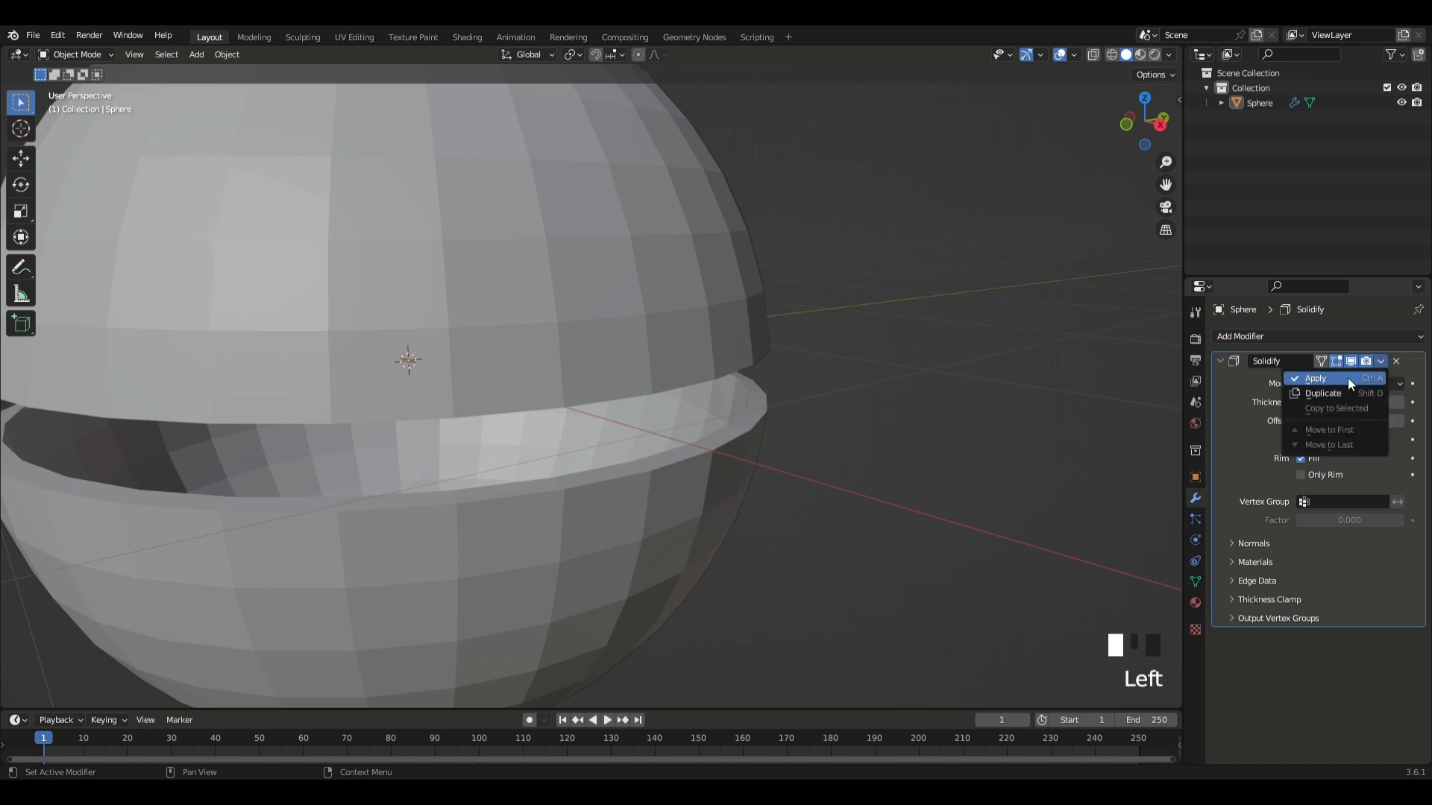
left_click(1352, 380)
key("Tab")
key("Tab")
key("Tab")
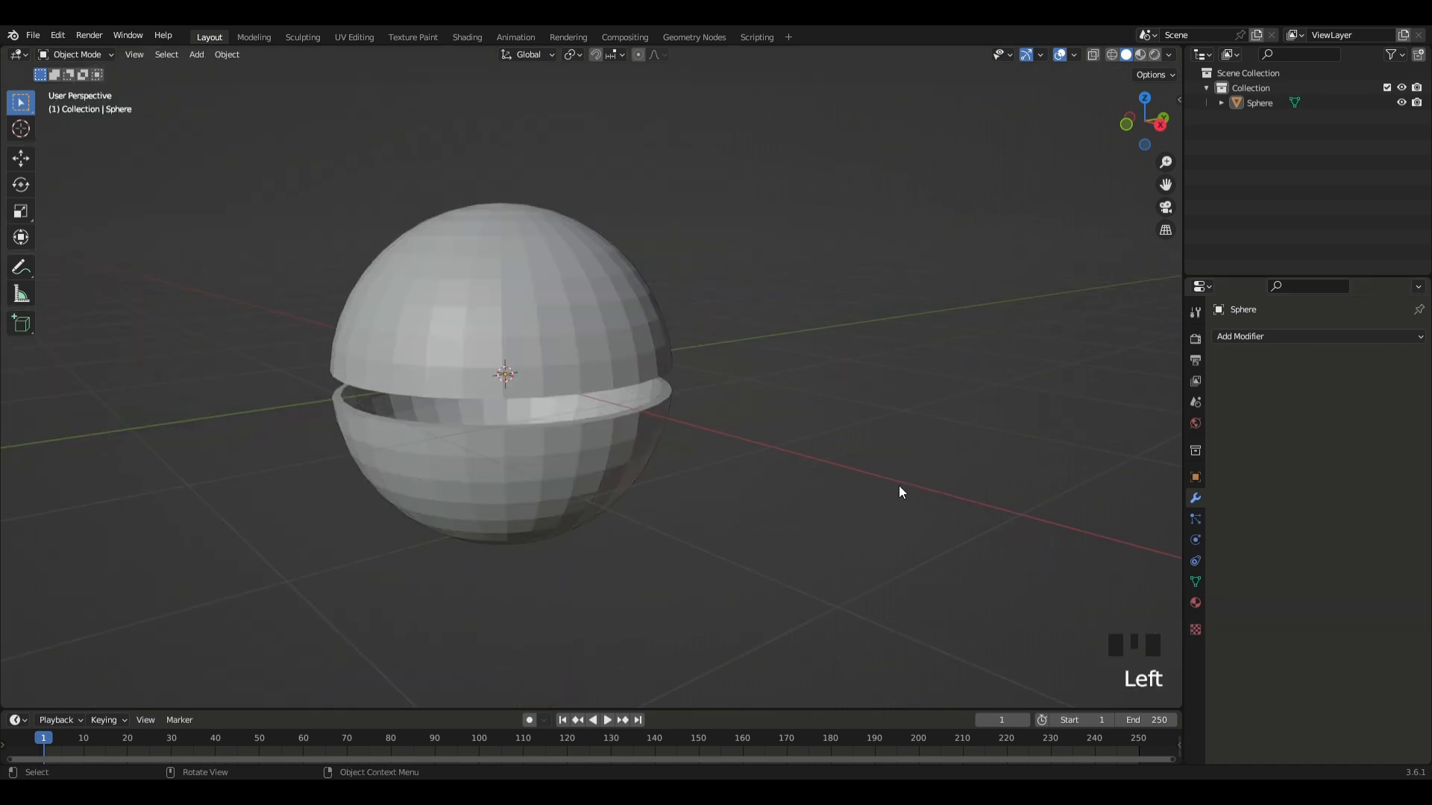
- Select the split sphere and add a Subdivision Surface modifier with its viewport level set to 3
scroll(900, 492, "up", 3)
key("shift+a")
left_click(579, 231)
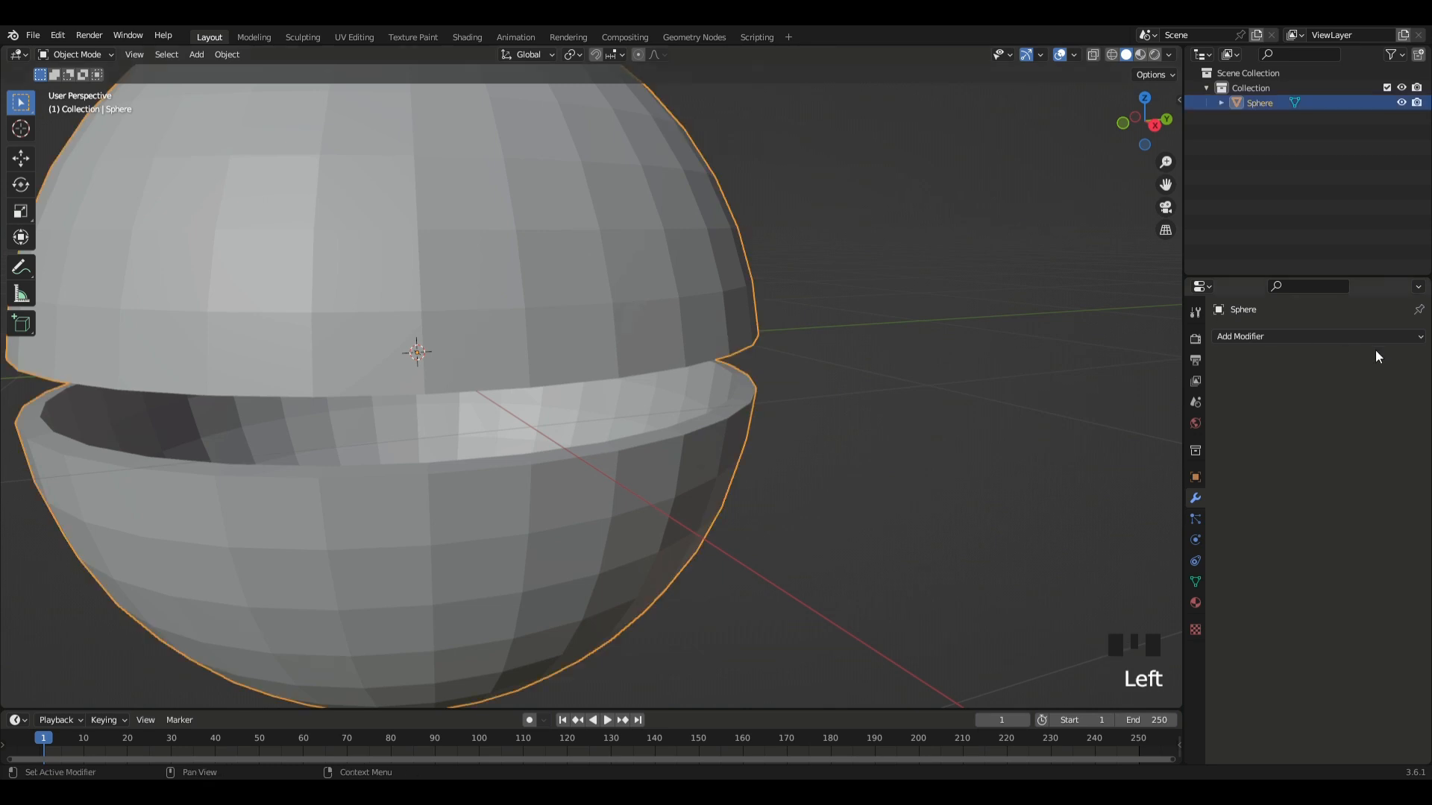
left_click(1357, 337)
left_click(1162, 610)
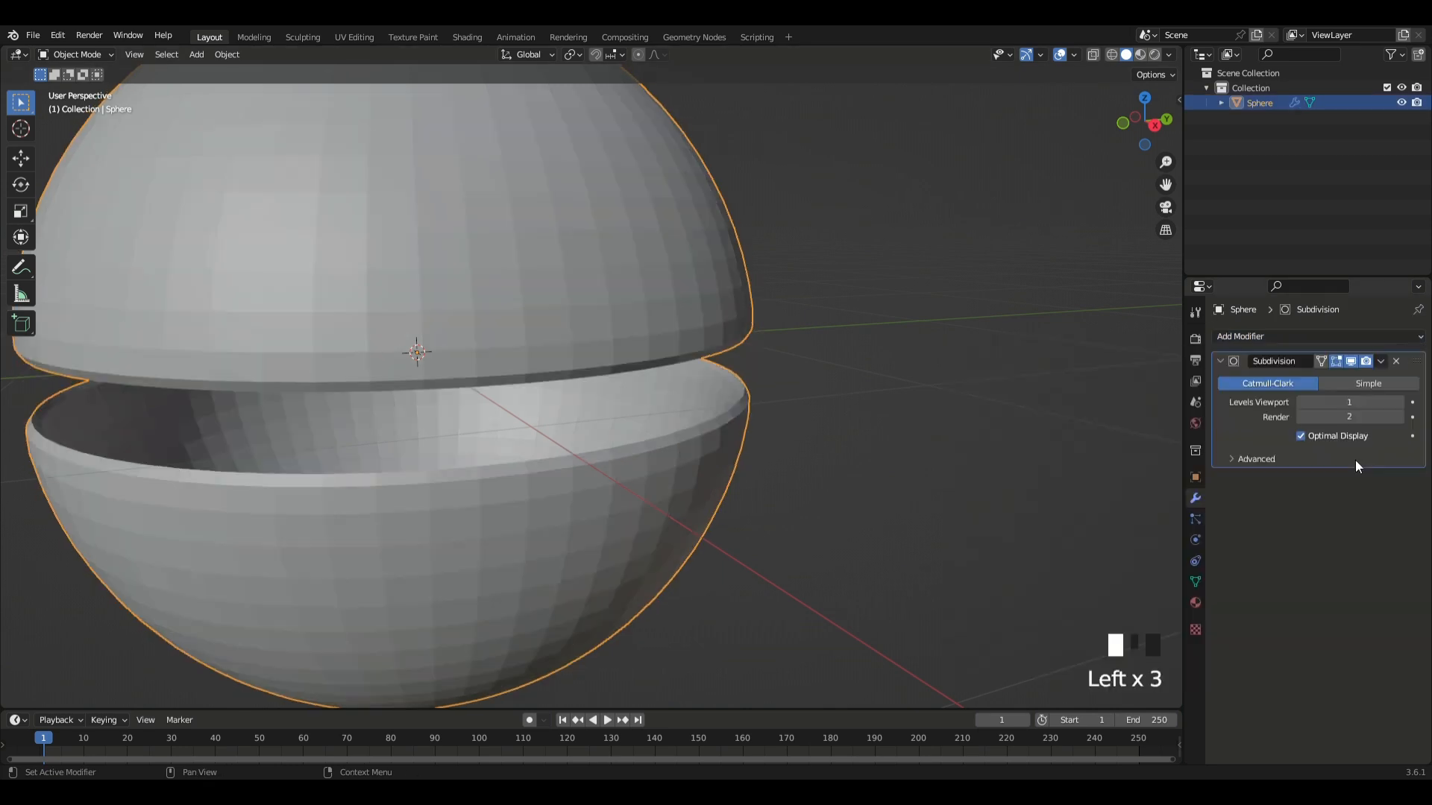
left_click(1399, 402)
left_click(1400, 402)
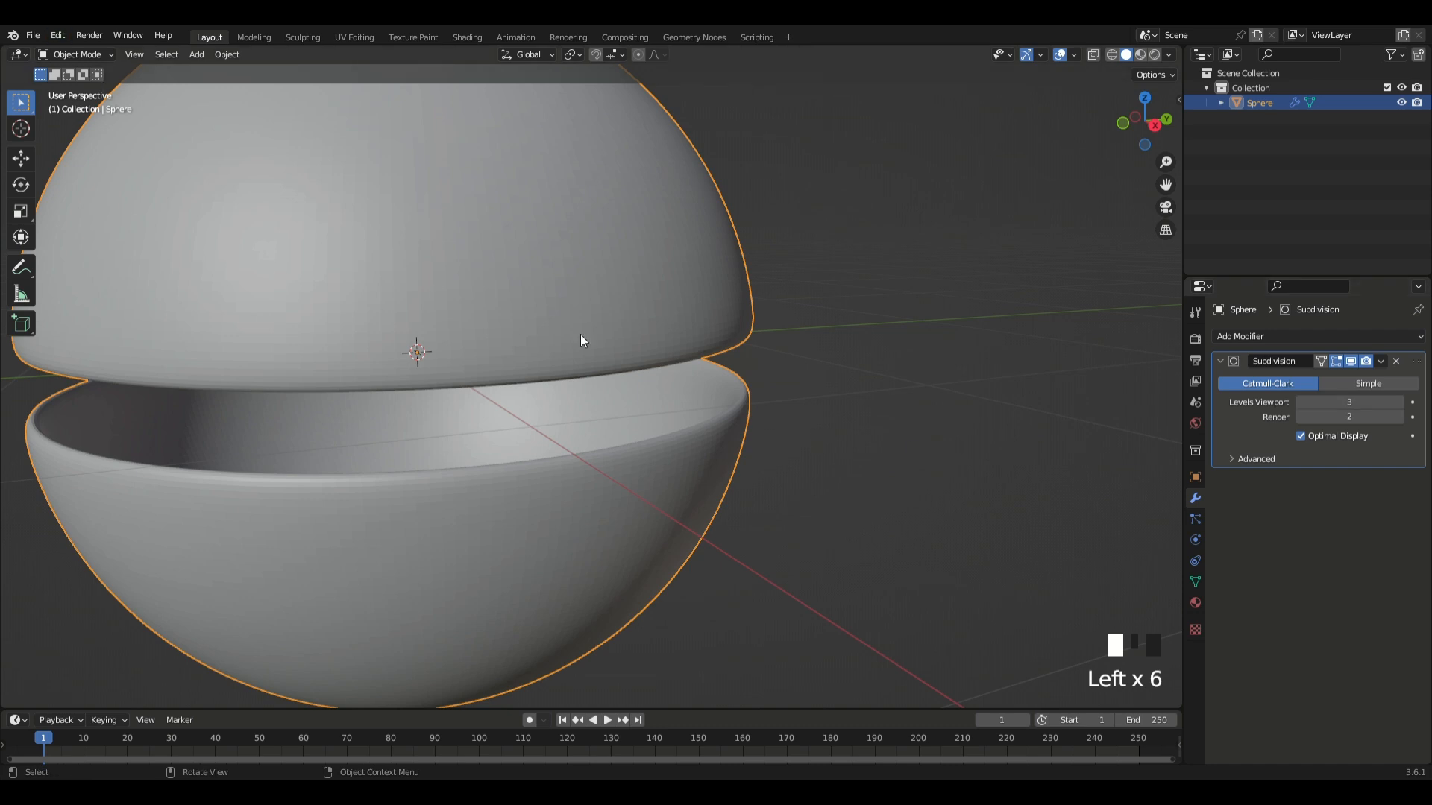
- In Edit Mode, add a loop cut around the upper half's lowest outer face band and slide it fully to the rim, factor 1
key("Tab")
middle_click_drag(658, 371, 751, 367)
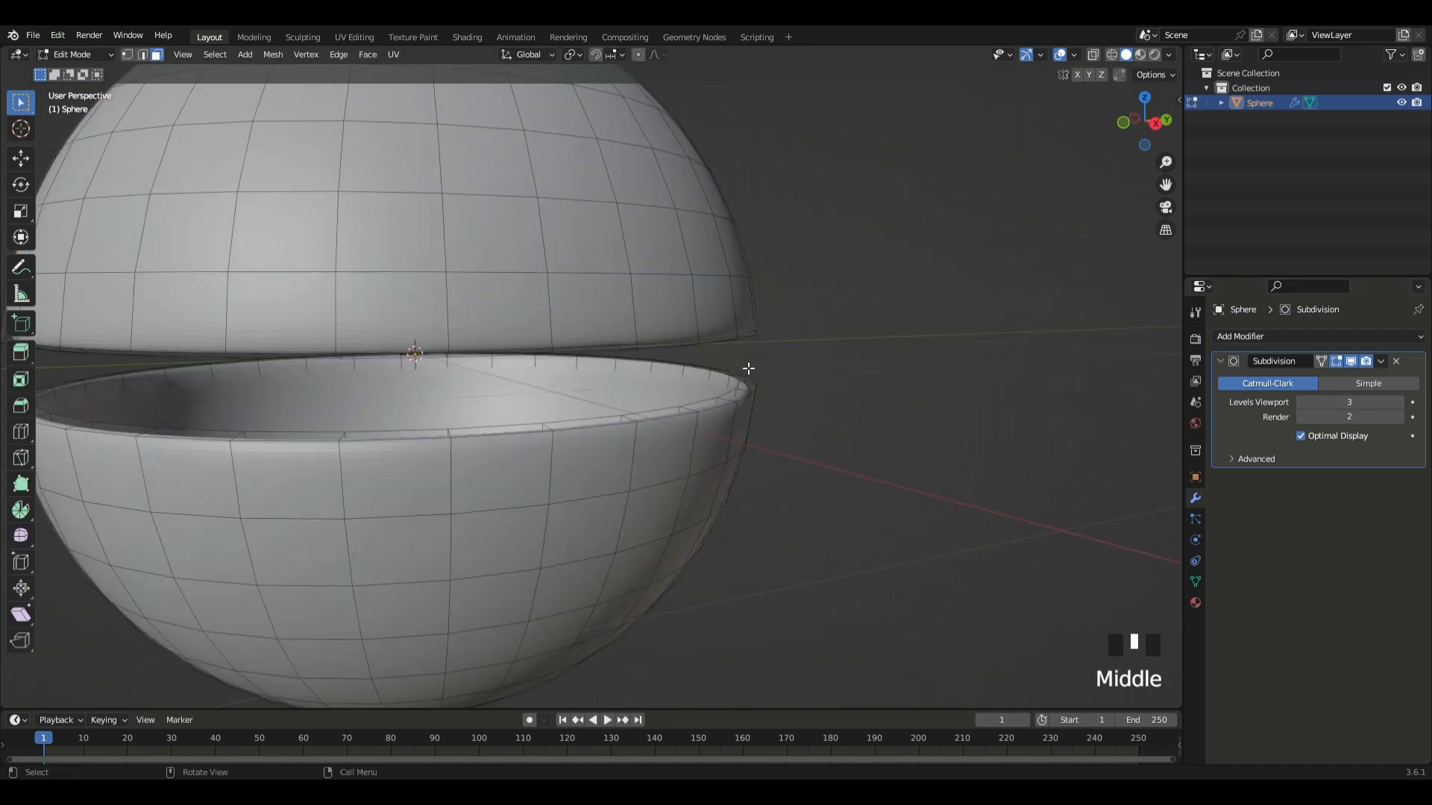
scroll(759, 345, "up", 3, "shift")
scroll(759, 345, "up", 2)
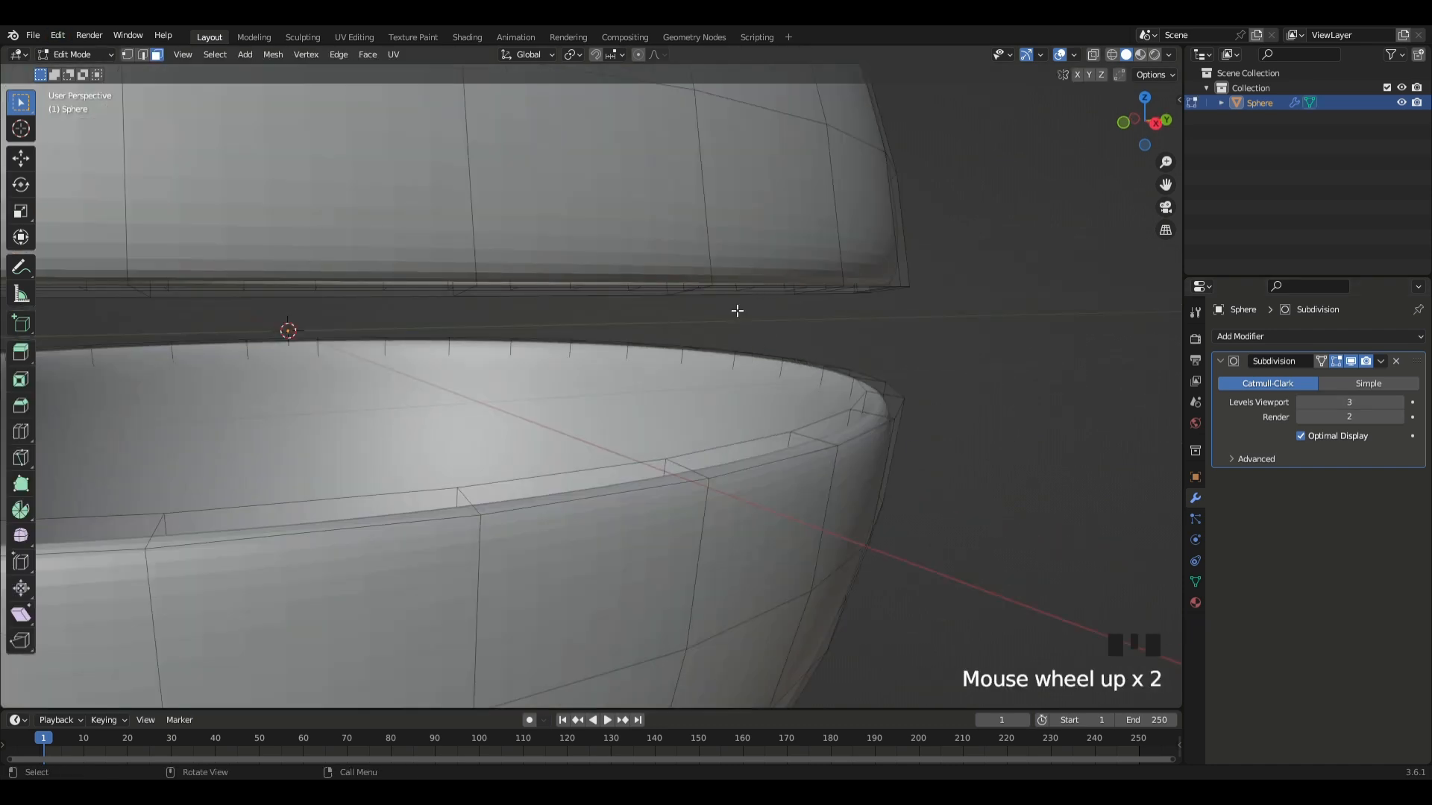
scroll(737, 311, "down", 4)
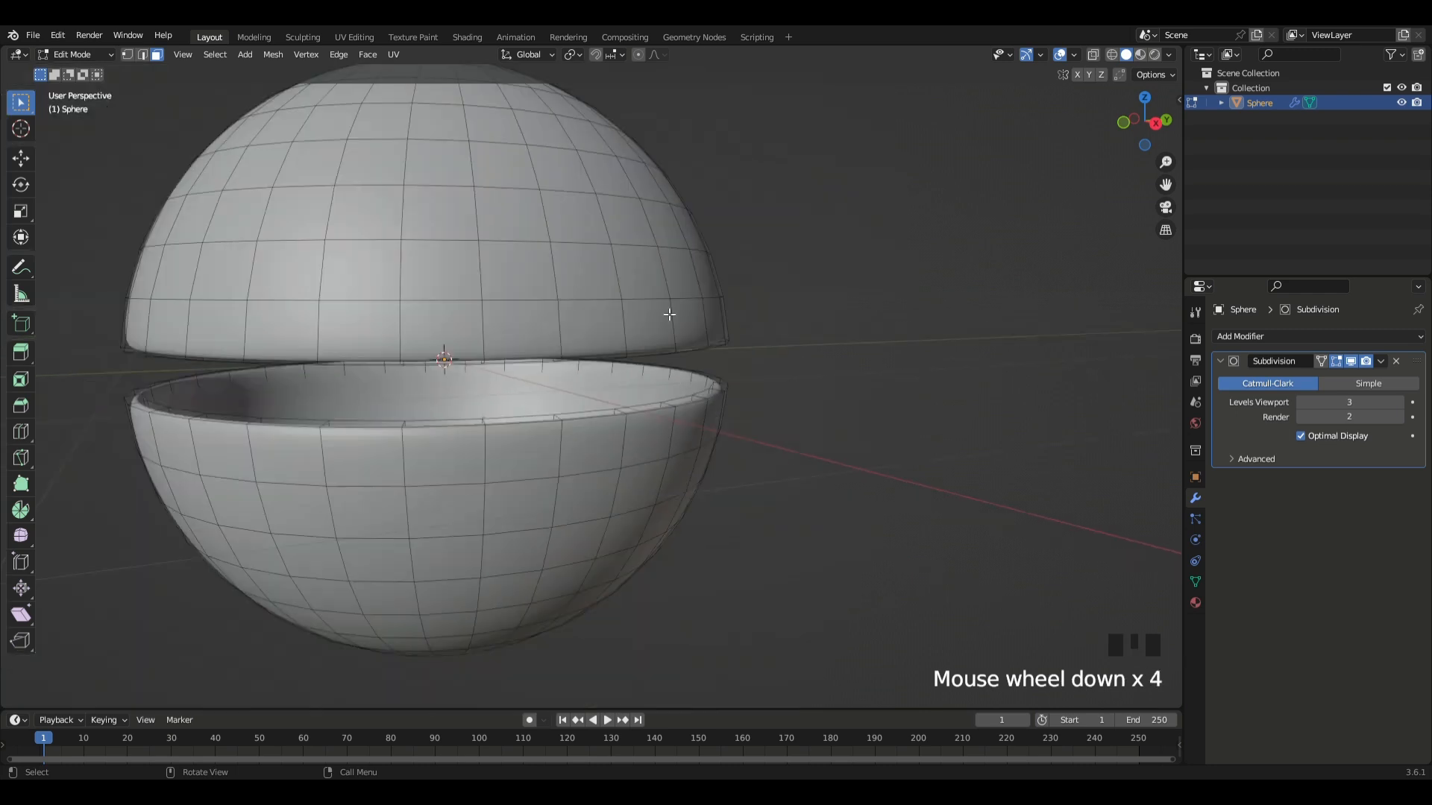
key("ctrl+r")
left_click(625, 335)
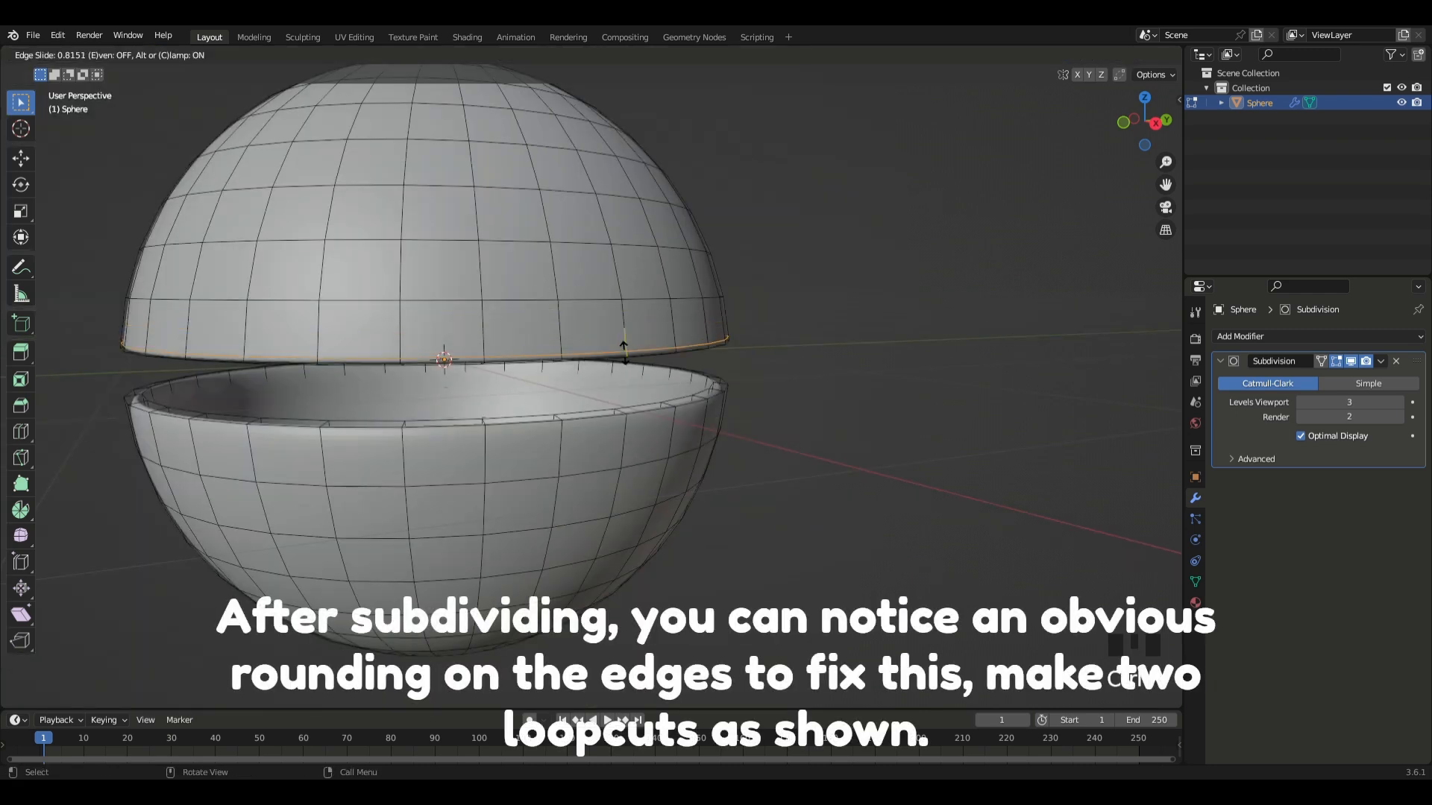
left_click(637, 375)
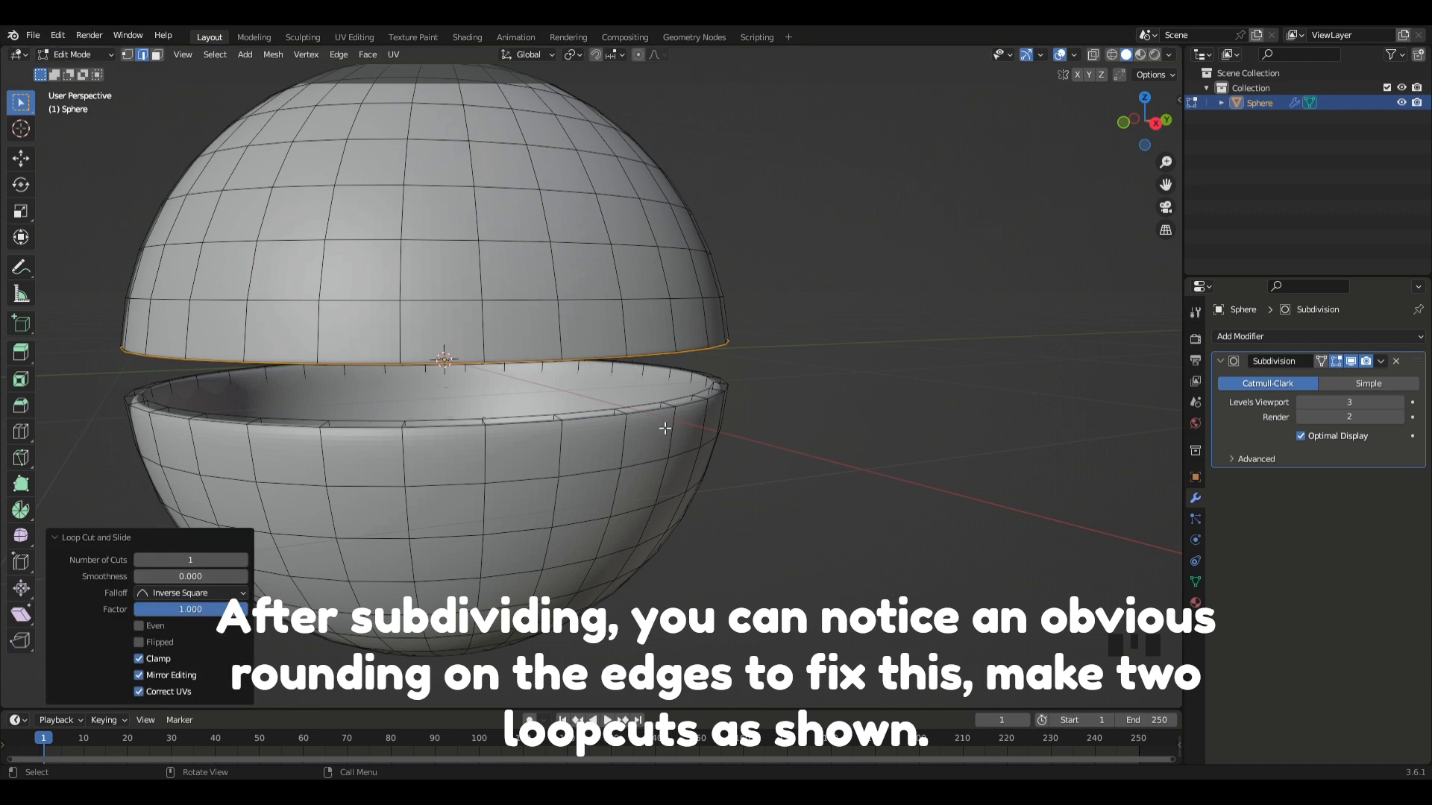
- Add a loop cut around the lower half's top outer face band and slide it fully to the rim, factor -1
key("ctrl+r")
left_click(655, 415)
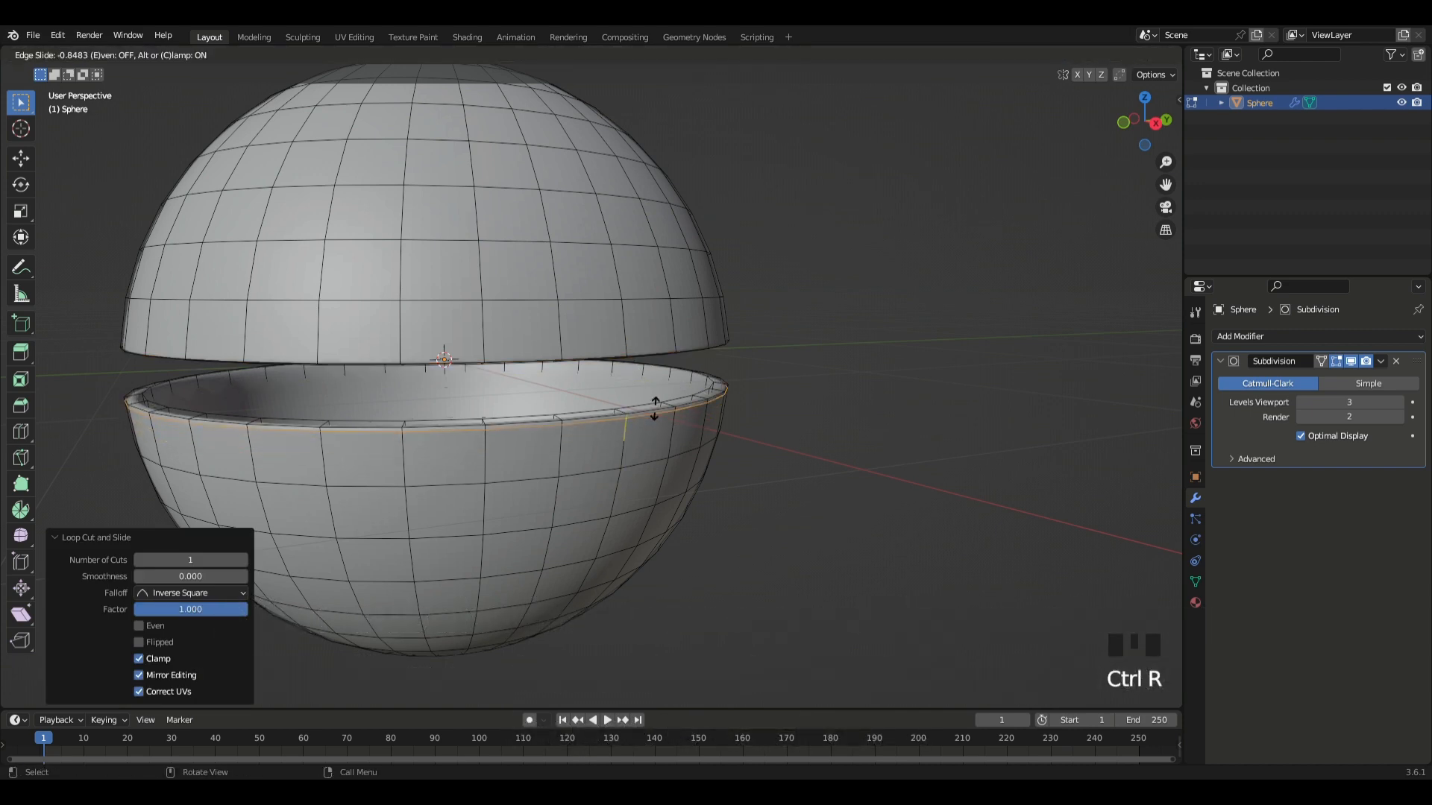
left_click(656, 404)
scroll(885, 376, "up", 4)
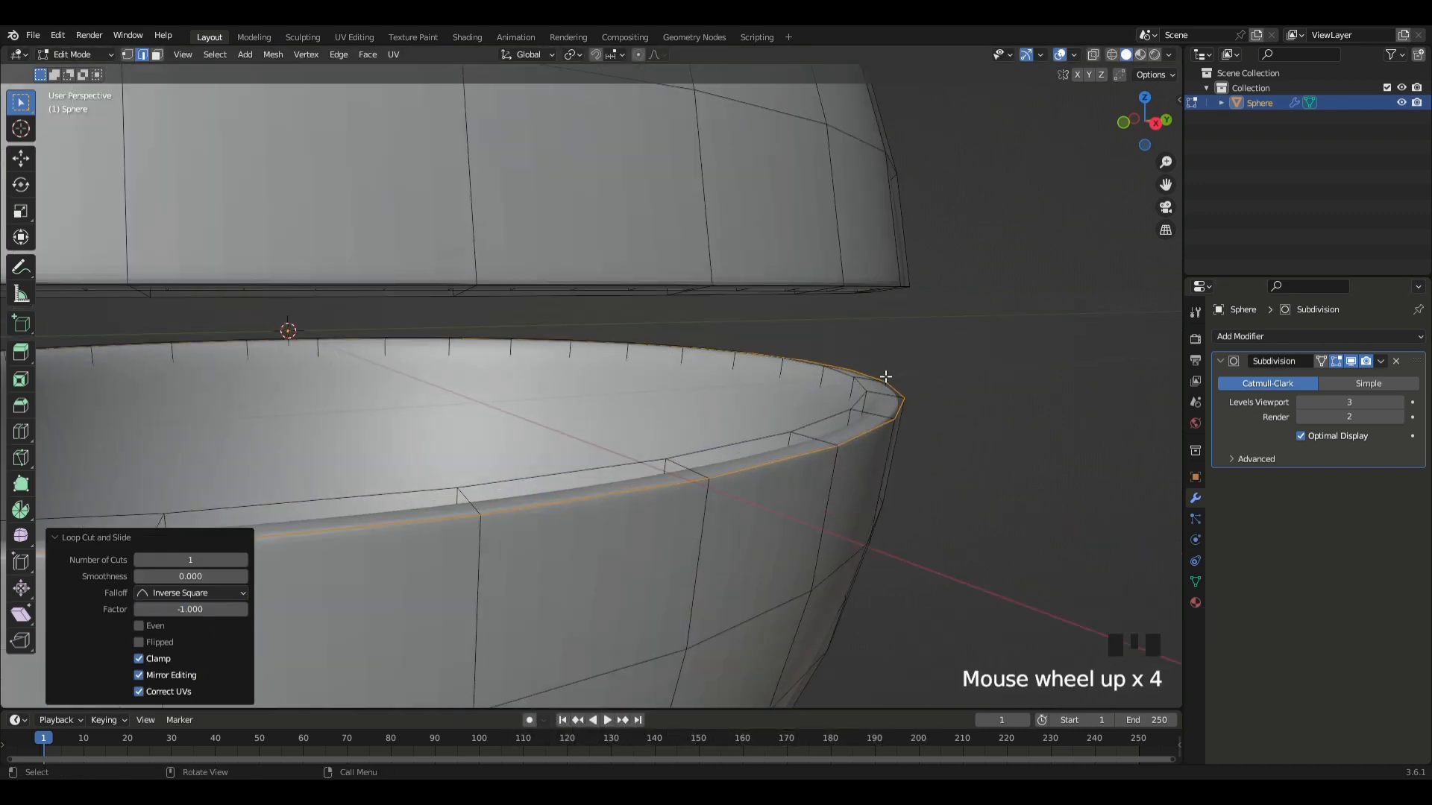
scroll(896, 389, "up", 1)
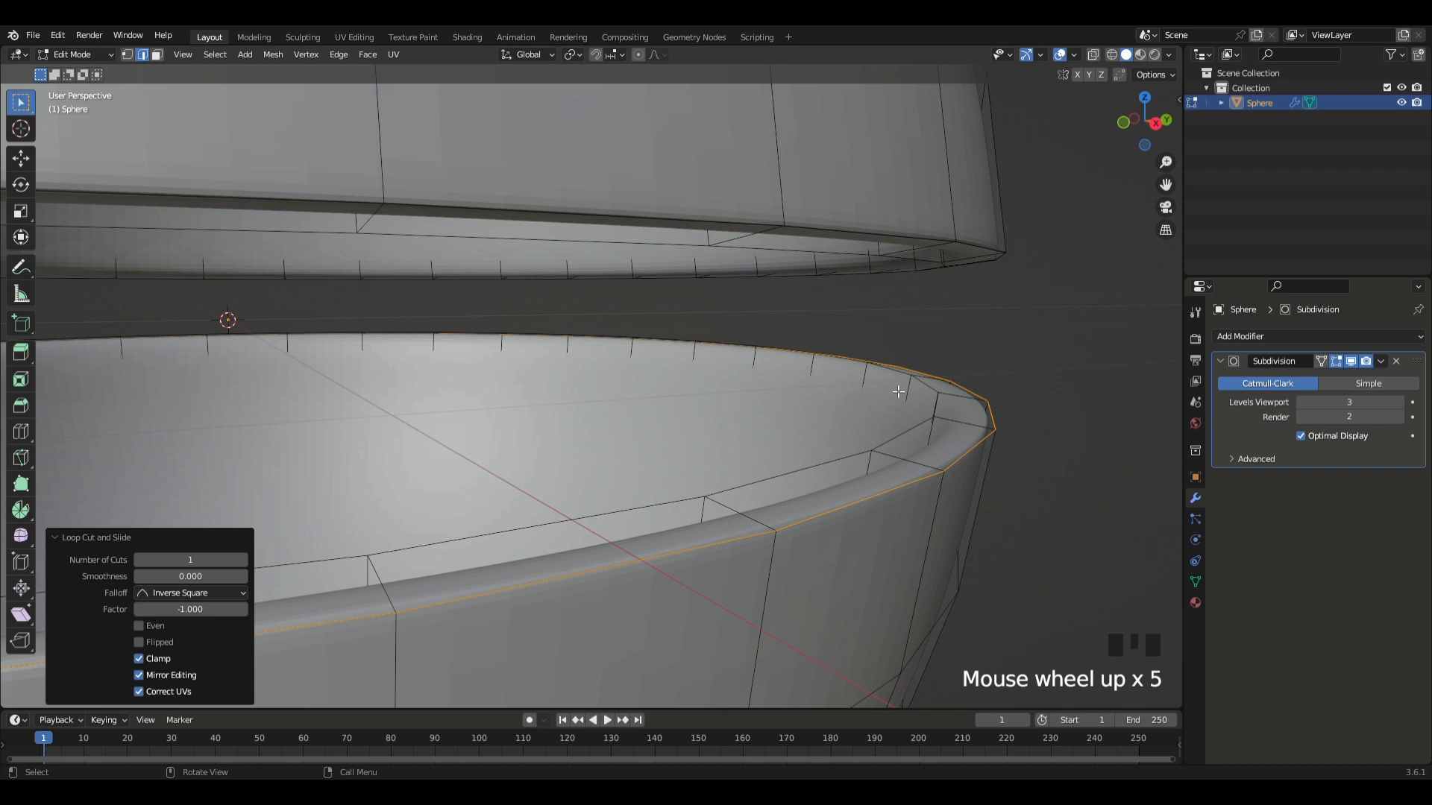
scroll(898, 391, "down", 2)
- Return to Object Mode and shade the split sphere smooth
key("Tab")
left_click(892, 386)
middle_click_drag(893, 386, 931, 395)
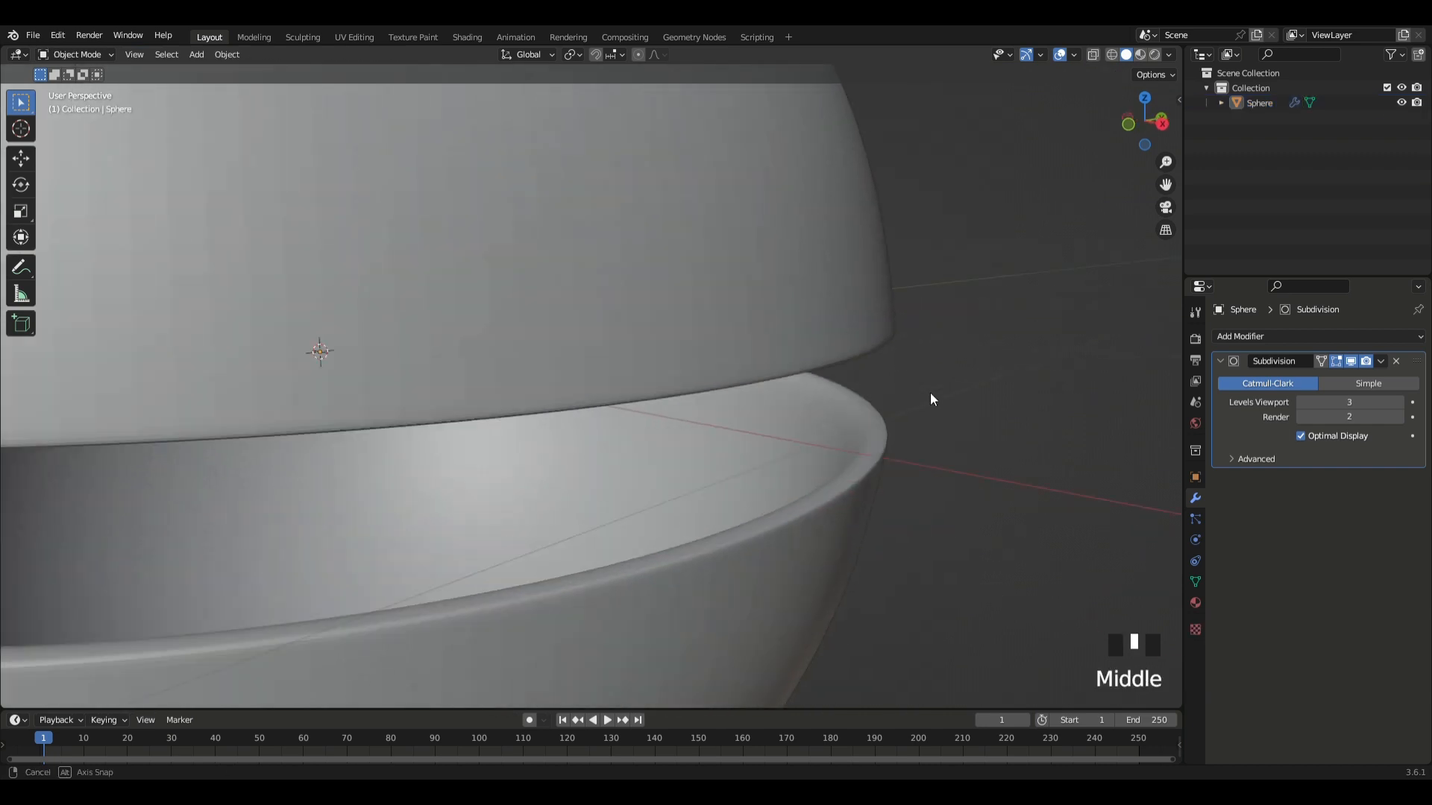
right_click(862, 489)
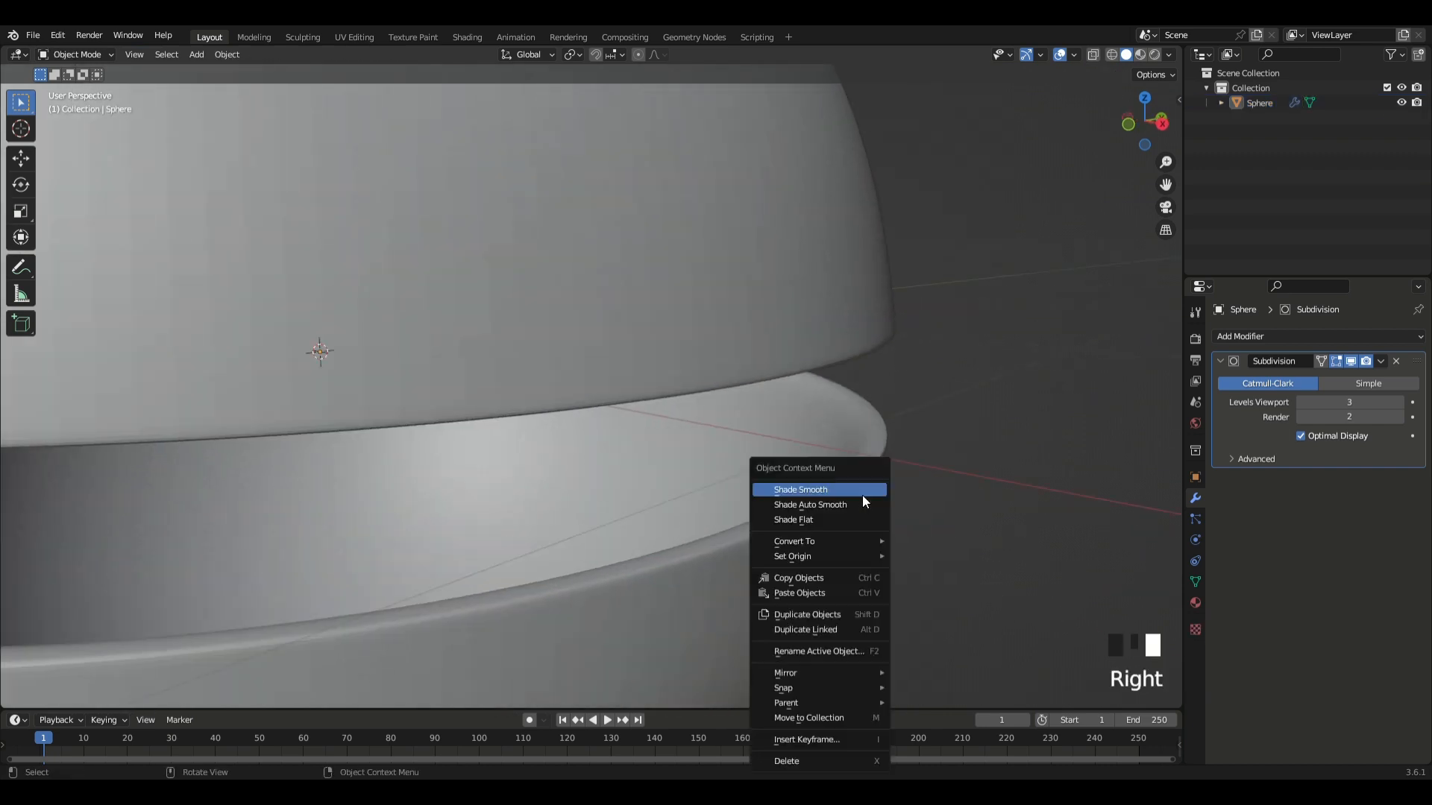
key("ctrl+z")
left_click(947, 531)
left_click(754, 504)
right_click(752, 499)
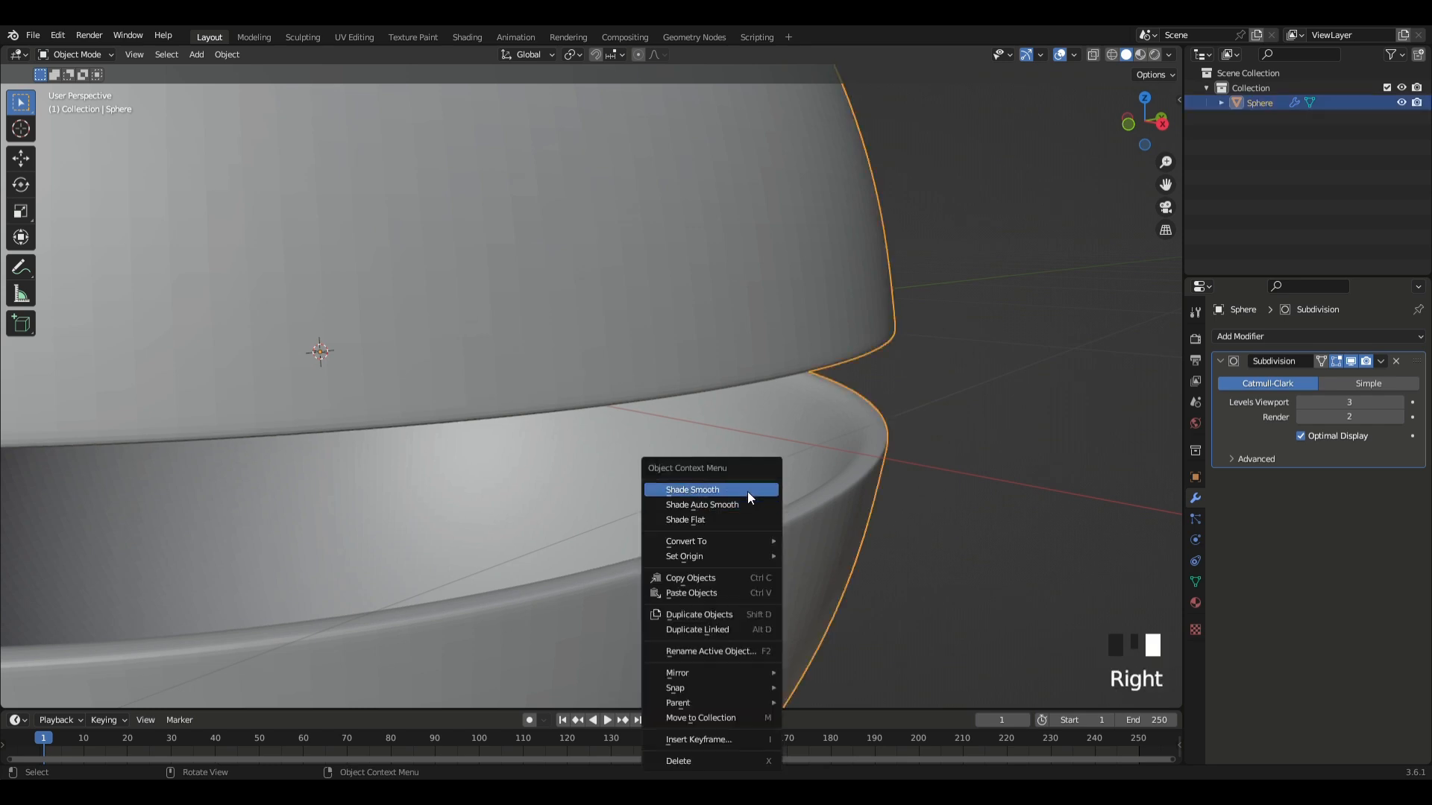
left_click(748, 491)
left_click(1023, 495)
scroll(1007, 485, "down", 5)
middle_click_drag(1001, 481, 933, 457)
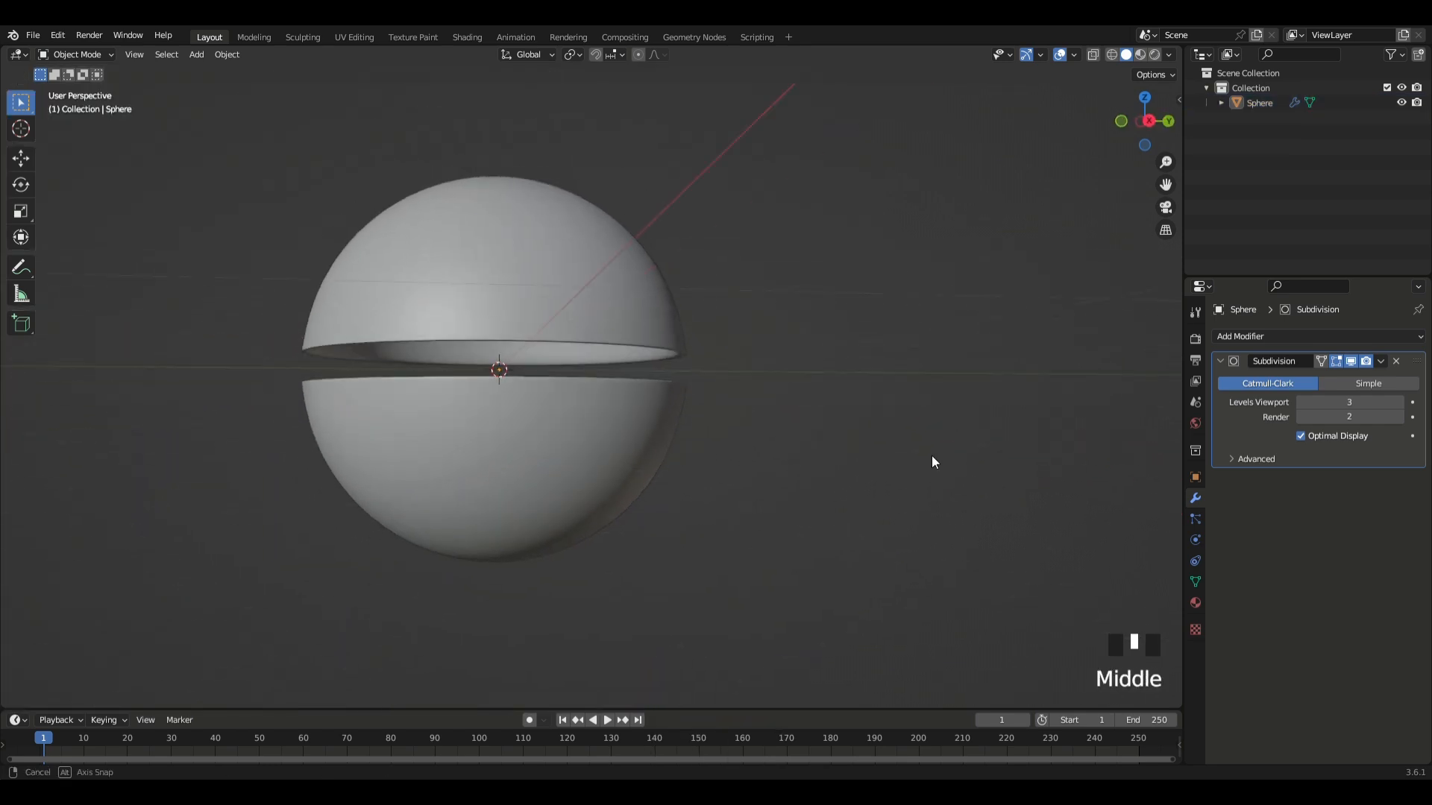
- Apply the Subdivision Surface modifier to the split sphere's mesh
scroll(932, 456, "up", 5)
left_click(1382, 361)
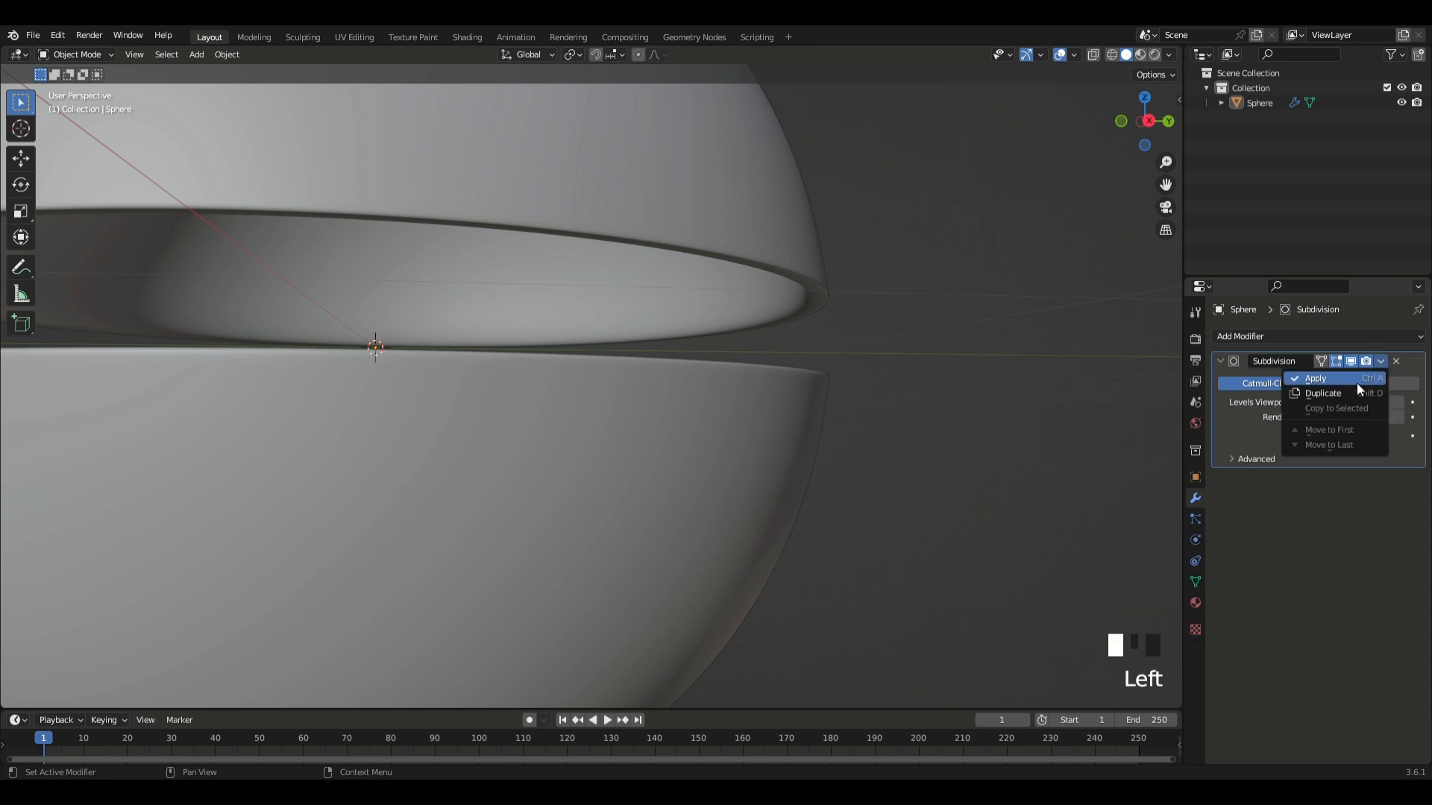
key("ctrl+a")
- Add a cylinder mesh at the sphere's centre and scale it uniformly to about 0.334
middle_click_drag(1132, 366, 843, 438)
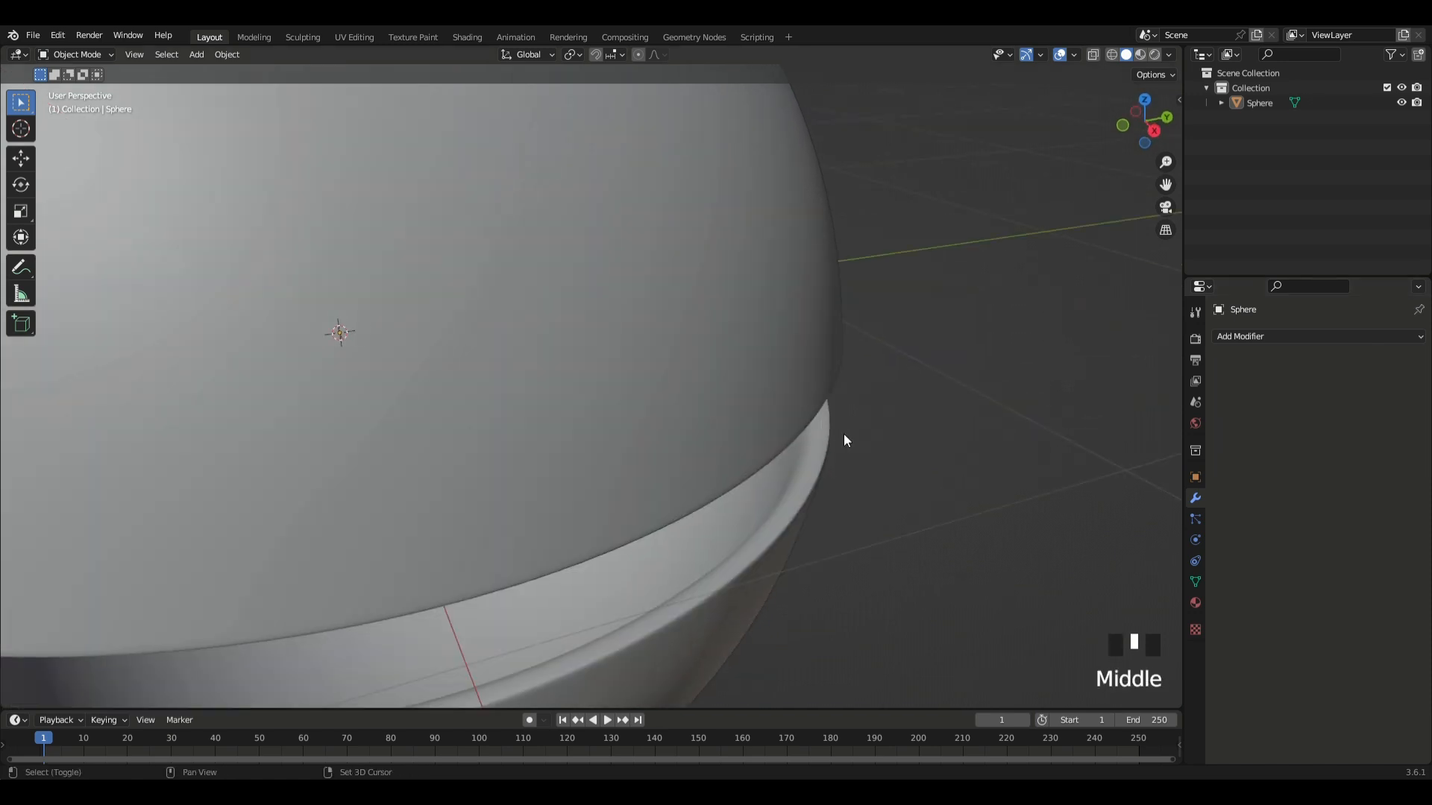
scroll(821, 403, "up", 2)
key("shift+a")
mouse_move(828, 434)
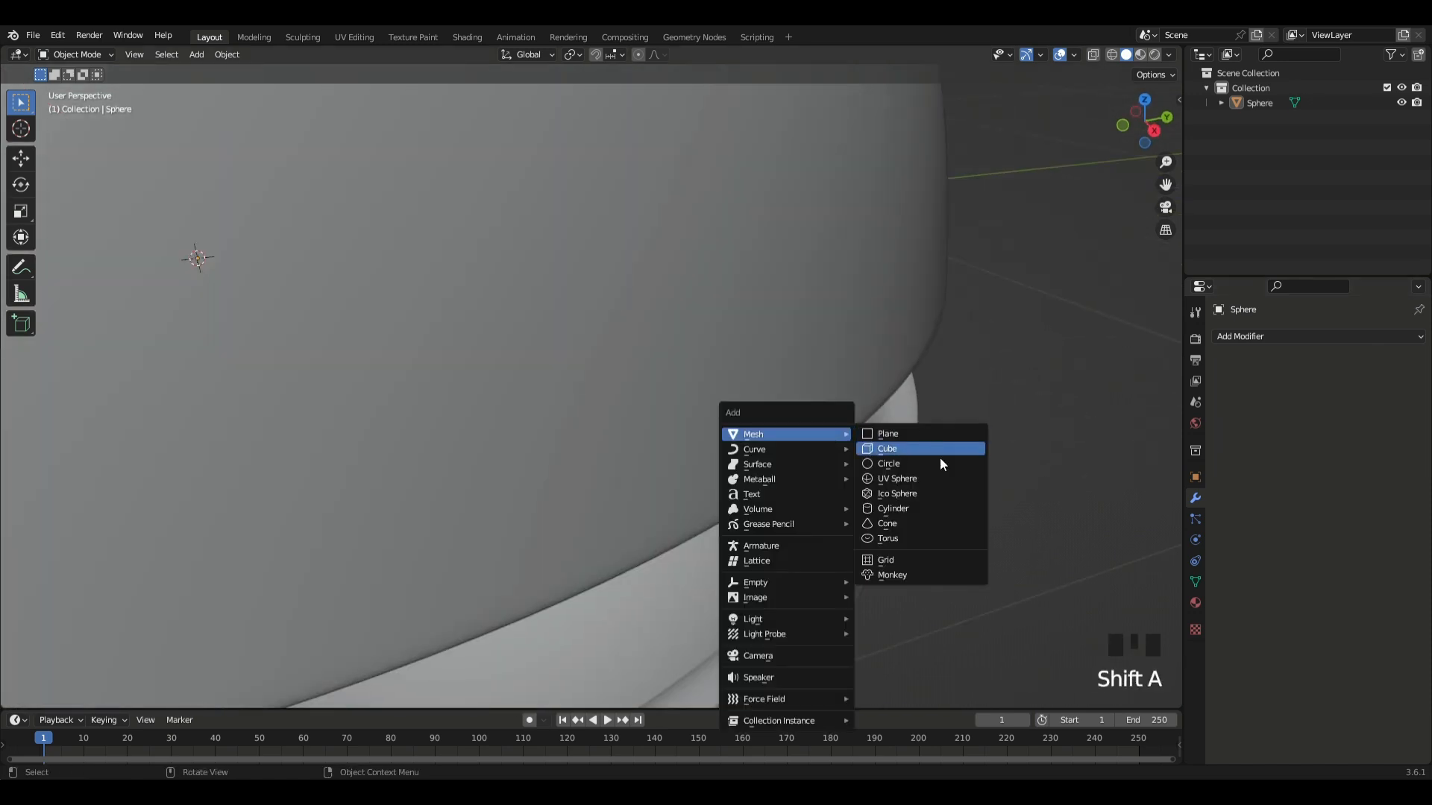
left_click(916, 508)
scroll(852, 476, "down", 3)
scroll(849, 446, "down", 2)
key("s")
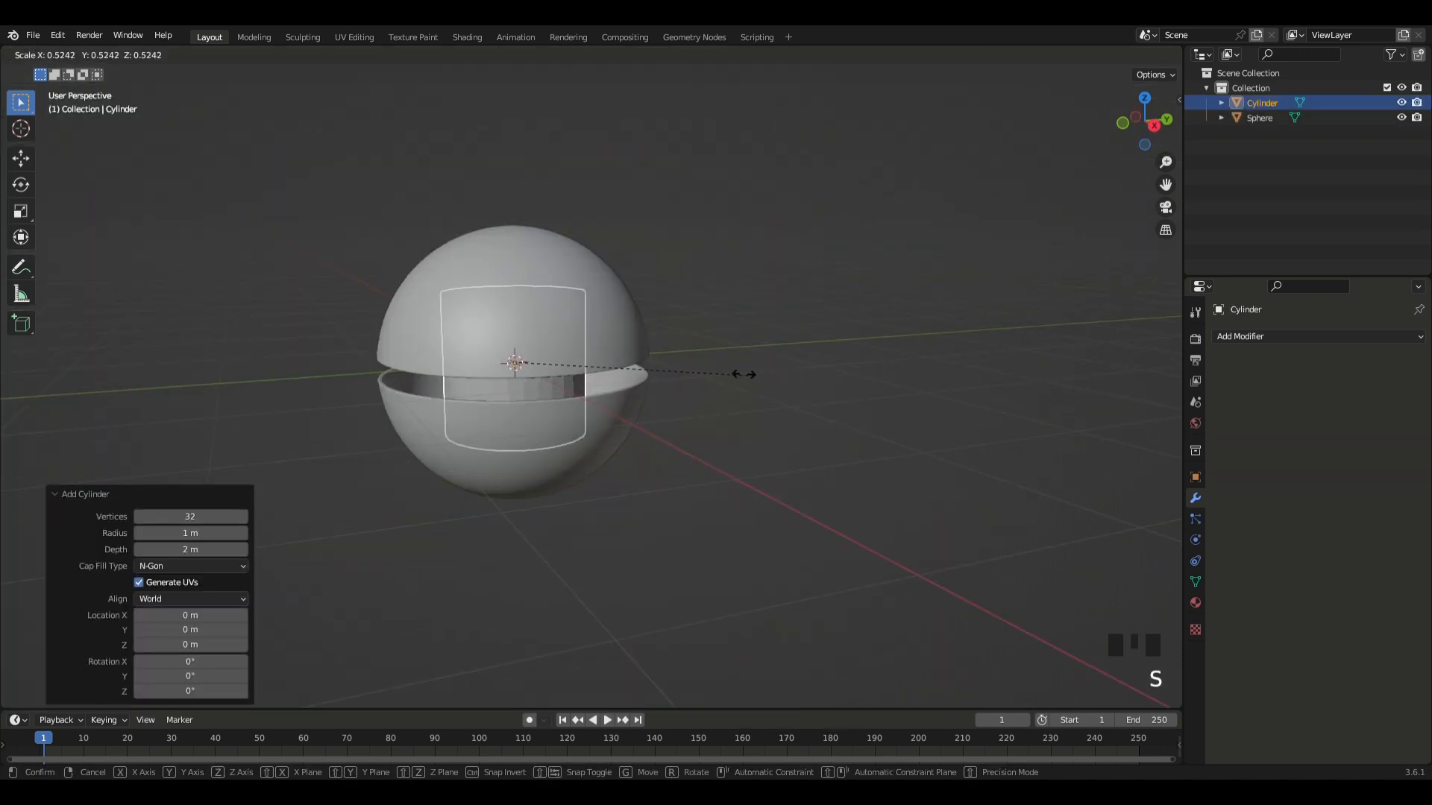
left_click(663, 364)
- Rotate the cylinder 90° around the global Y axis
type("ry")
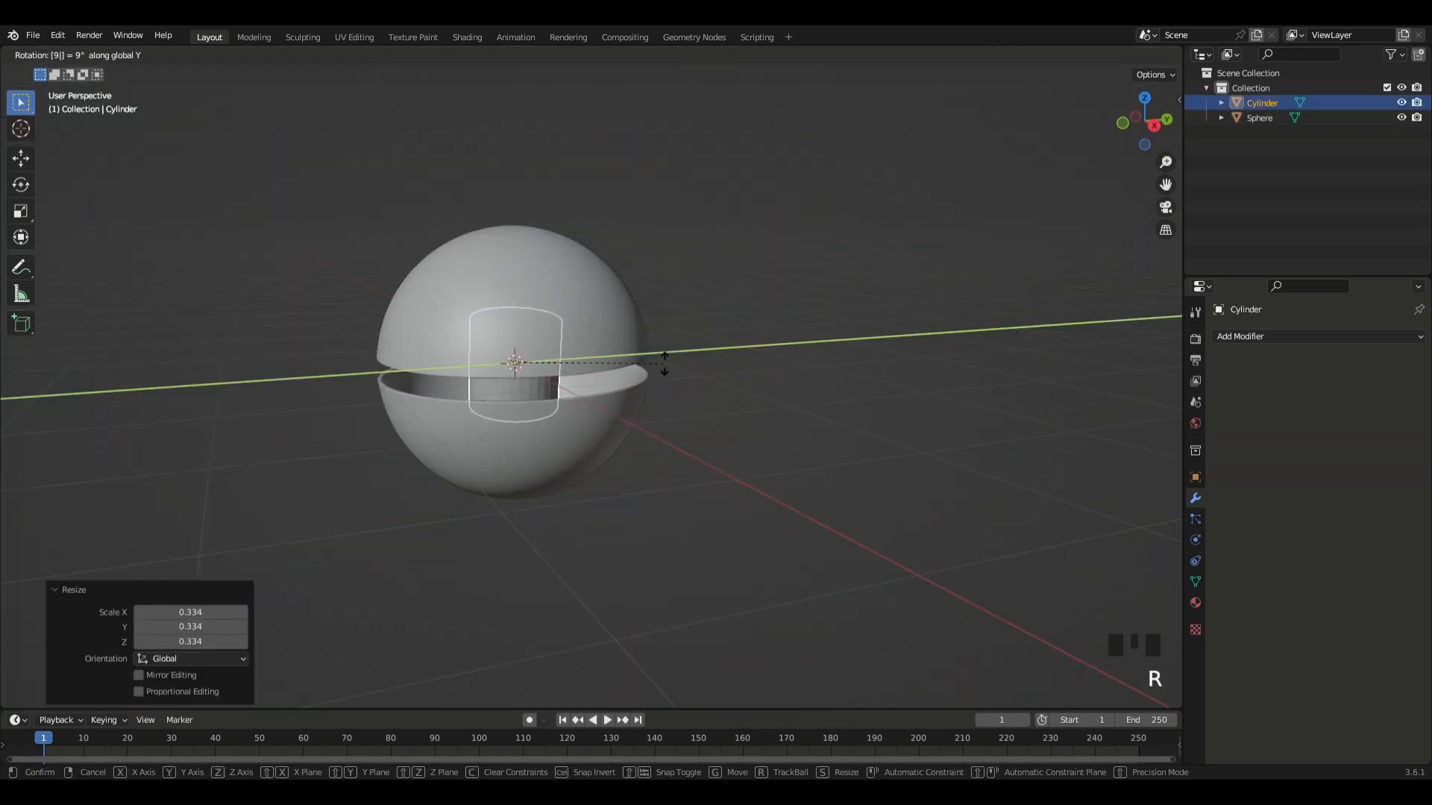
type("90")
key("Return")
- Move the cylinder about 0.865 m along the X axis so it protrudes through the ball's front
middle_click_drag(664, 364, 776, 446)
scroll(783, 449, "up", 2)
key("g")
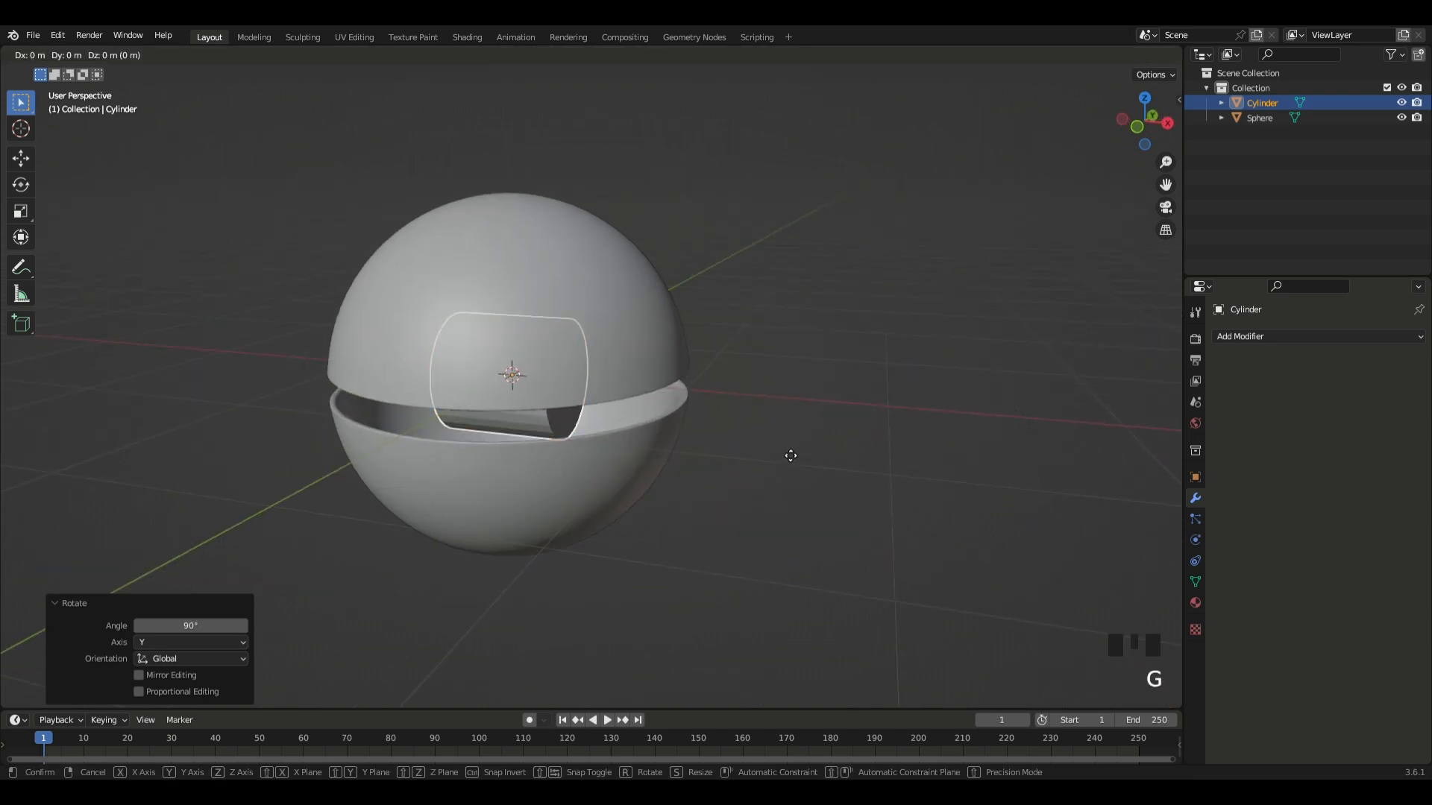
key("x")
left_click(932, 472)
middle_click_drag(932, 472, 337, 297)
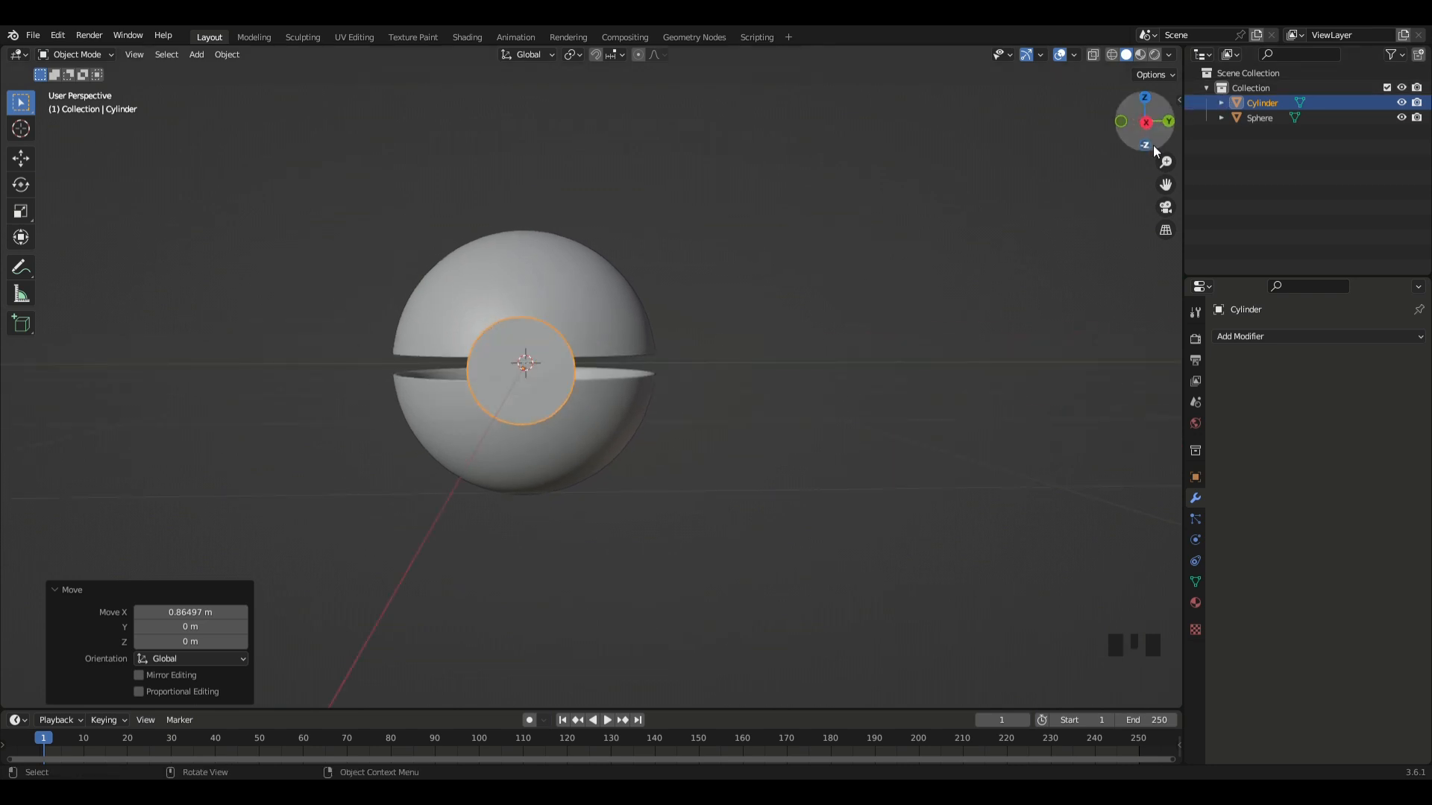
left_click(1145, 122)
scroll(574, 410, "up", 1)
middle_click_drag(574, 410, 979, 399, "shift")
scroll(979, 399, "up", 2)
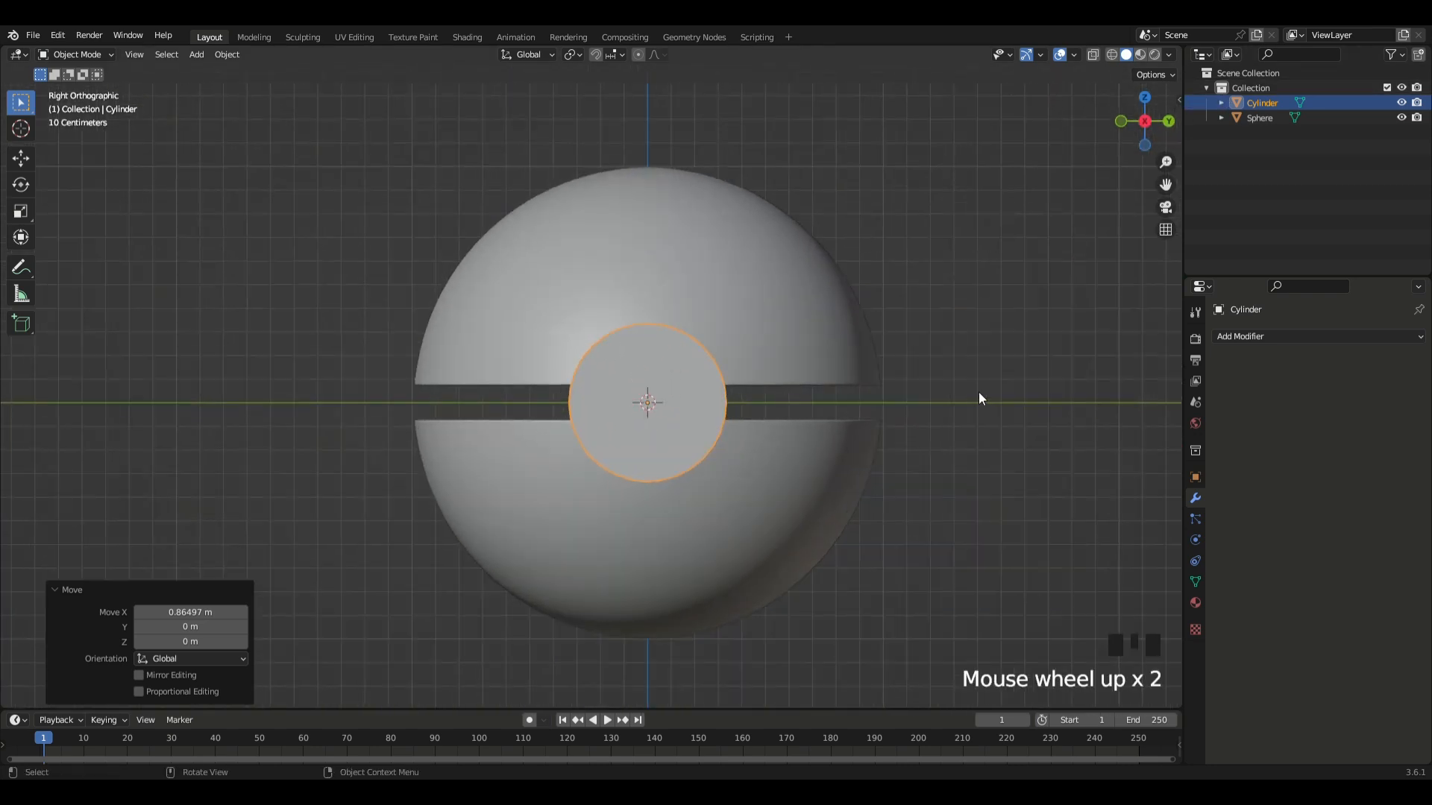
- Add a Subdivision Surface modifier to the cylinder with its viewport level set to 3
middle_click_drag(758, 328, 812, 373)
scroll(850, 401, "up", 2)
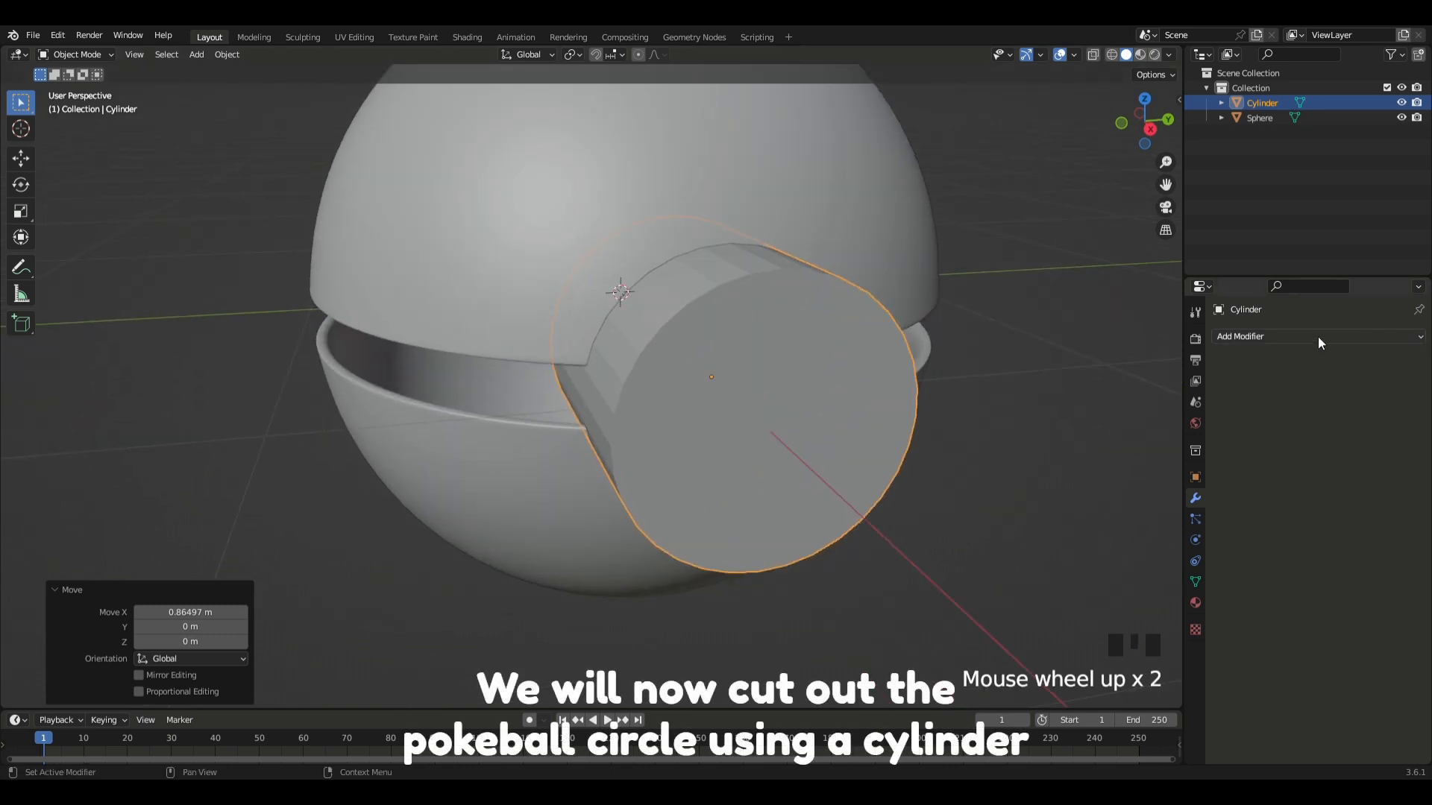
left_click(1317, 337)
left_click(1171, 609)
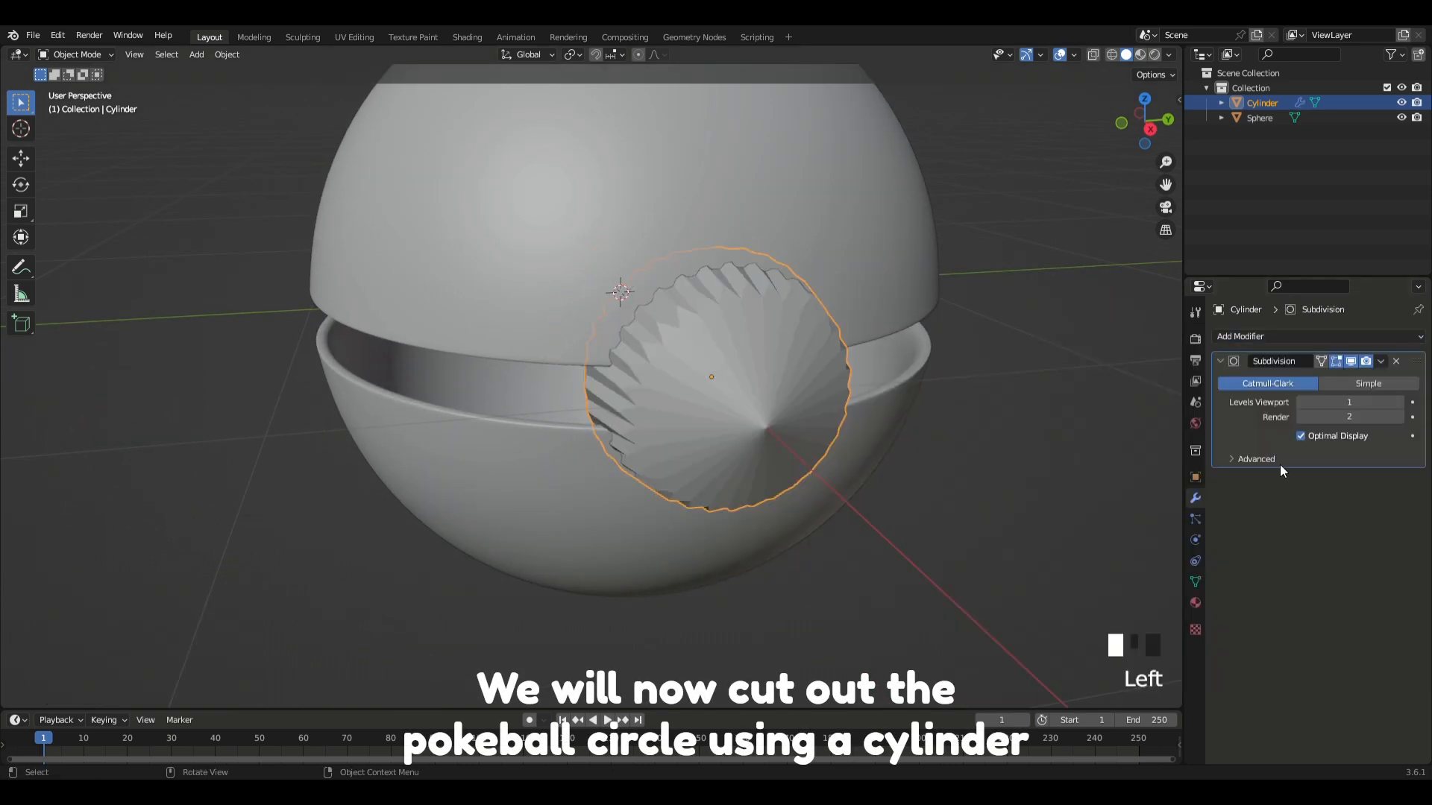
left_click(1399, 402)
left_click(1399, 403)
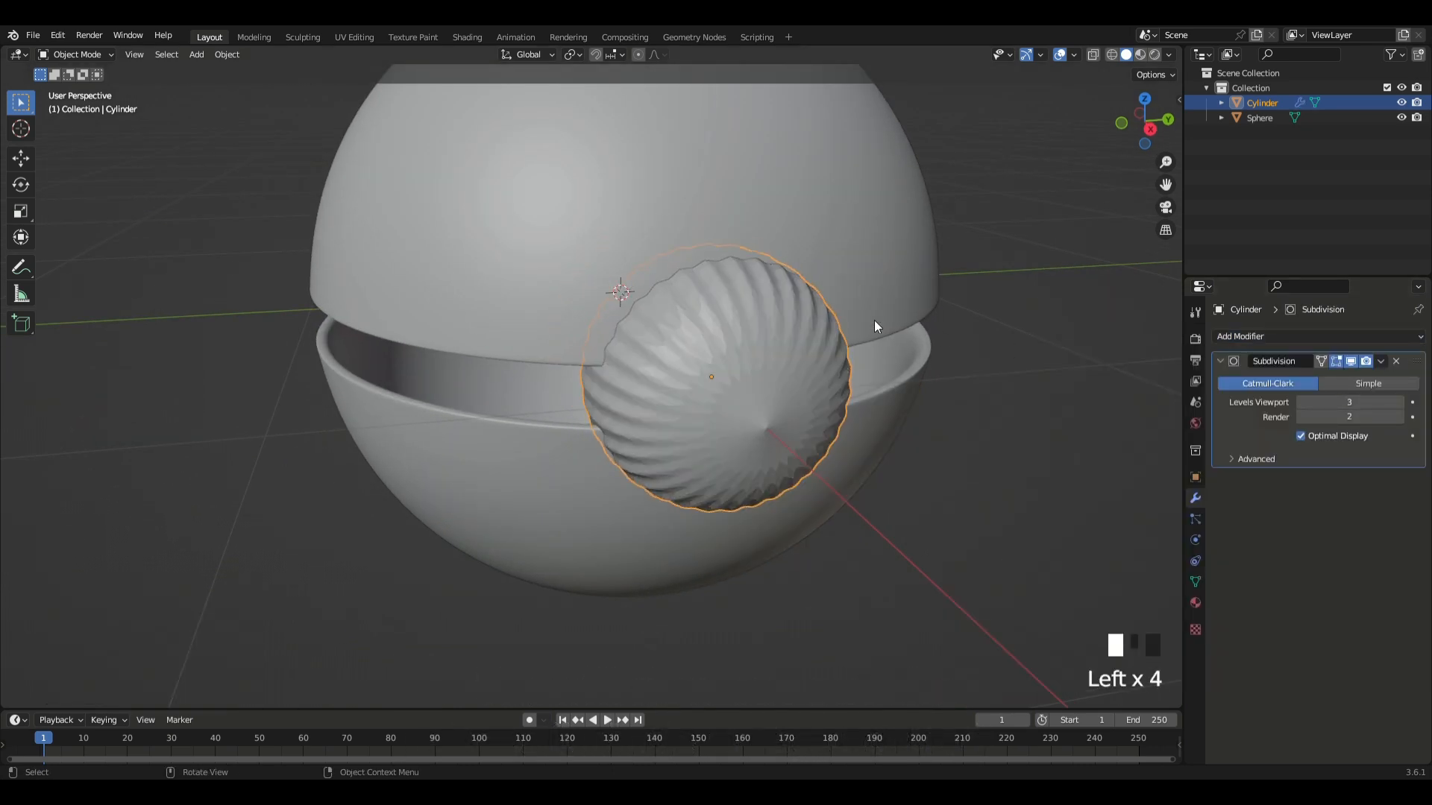
- In Edit Mode, add a loop cut around the cylinder and slide it fully to its outer end, factor -1
middle_click_drag(874, 320, 911, 334)
key("Tab")
key("ctrl+r")
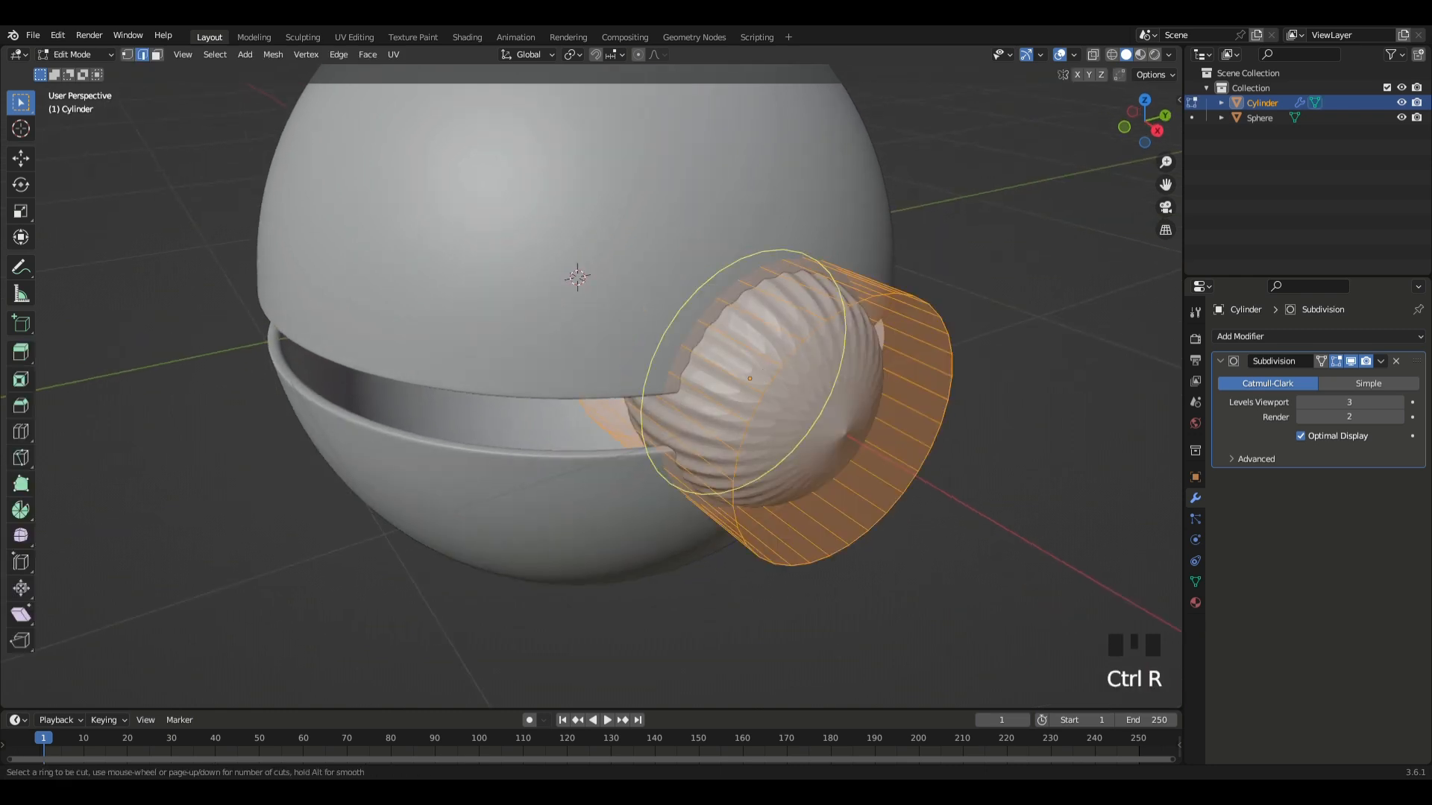
left_click(800, 385)
left_click(877, 437)
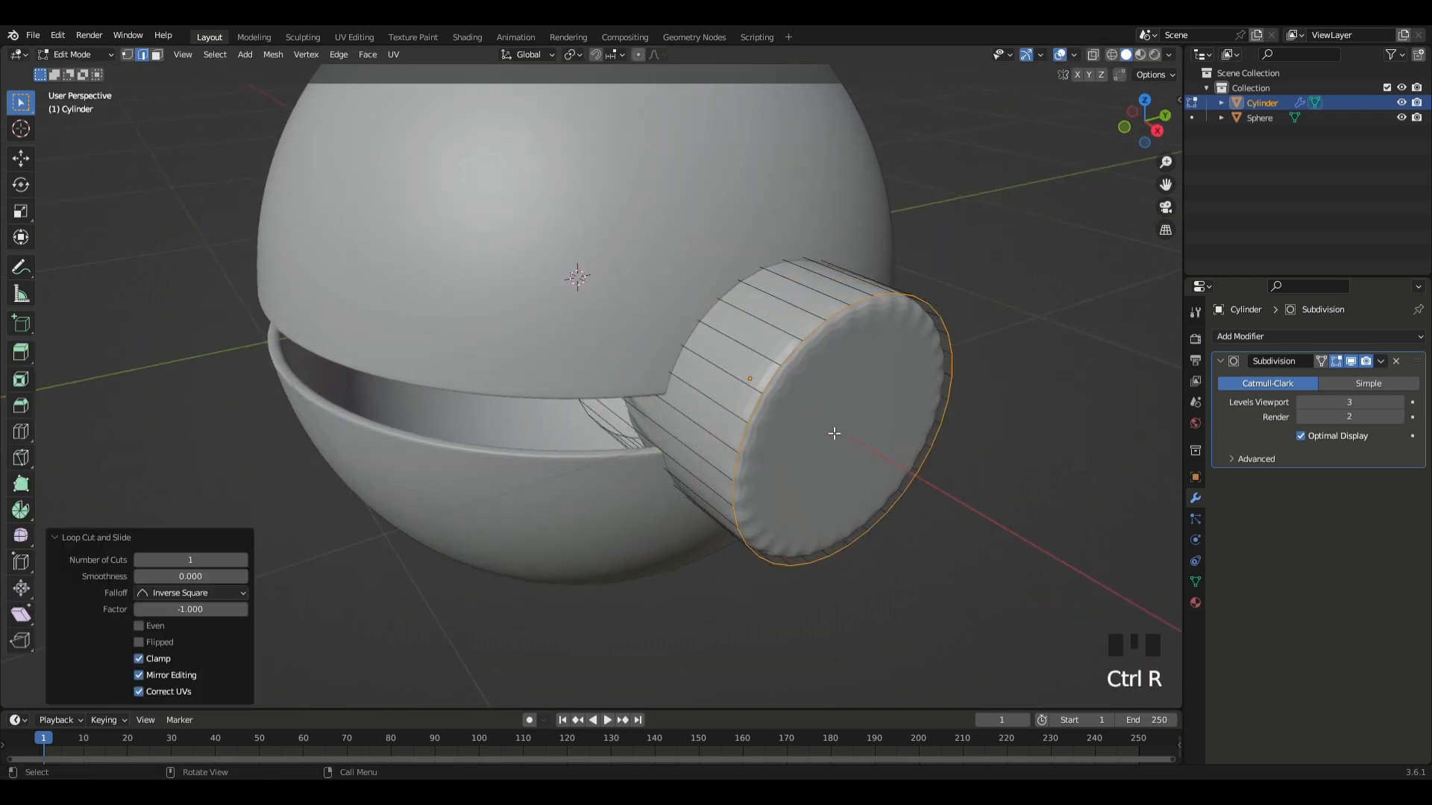
- Add a second loop cut around the cylinder and slide it fully to its inner end, factor 1
key("ctrl+r")
left_click(713, 391)
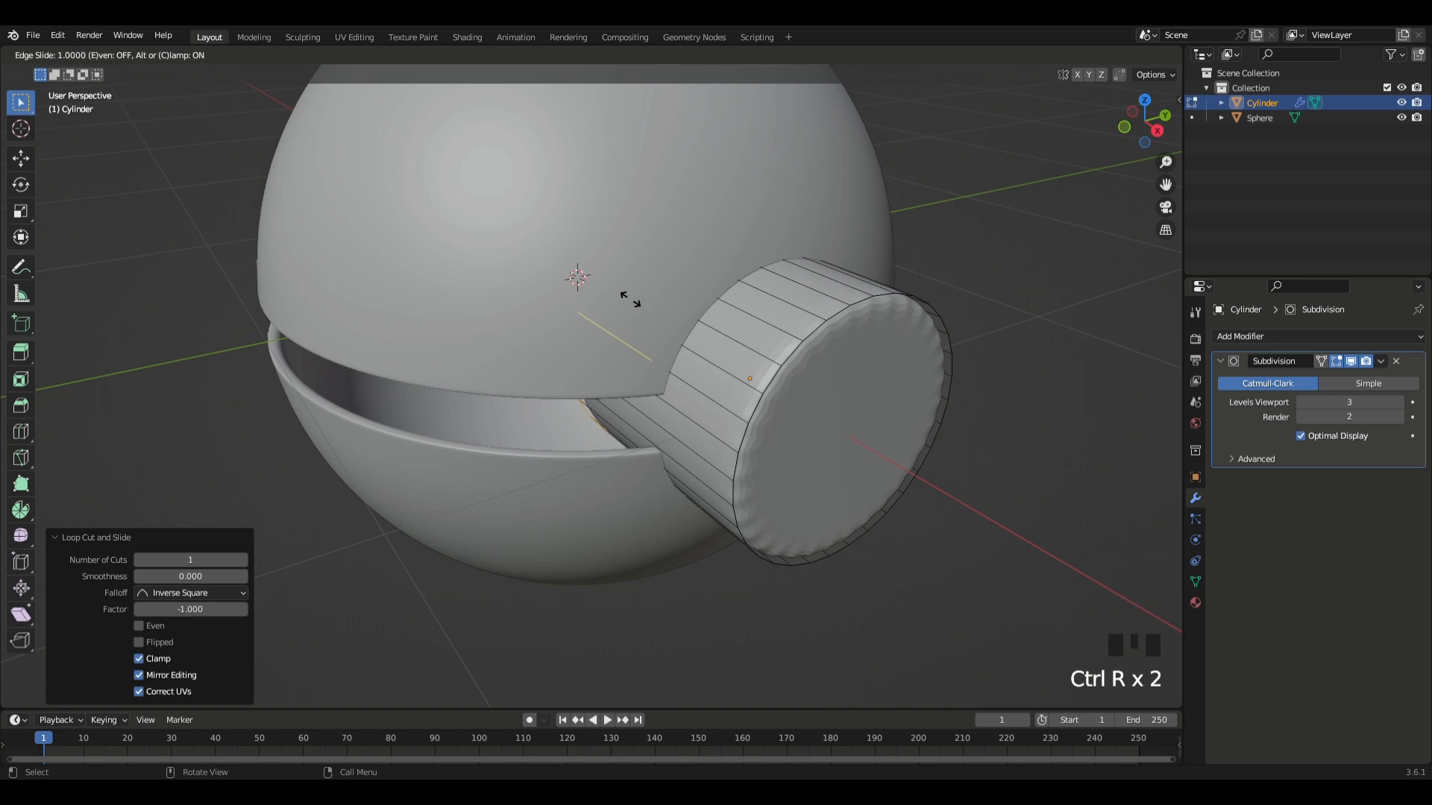
left_click(603, 288)
middle_click_drag(603, 289, 716, 299)
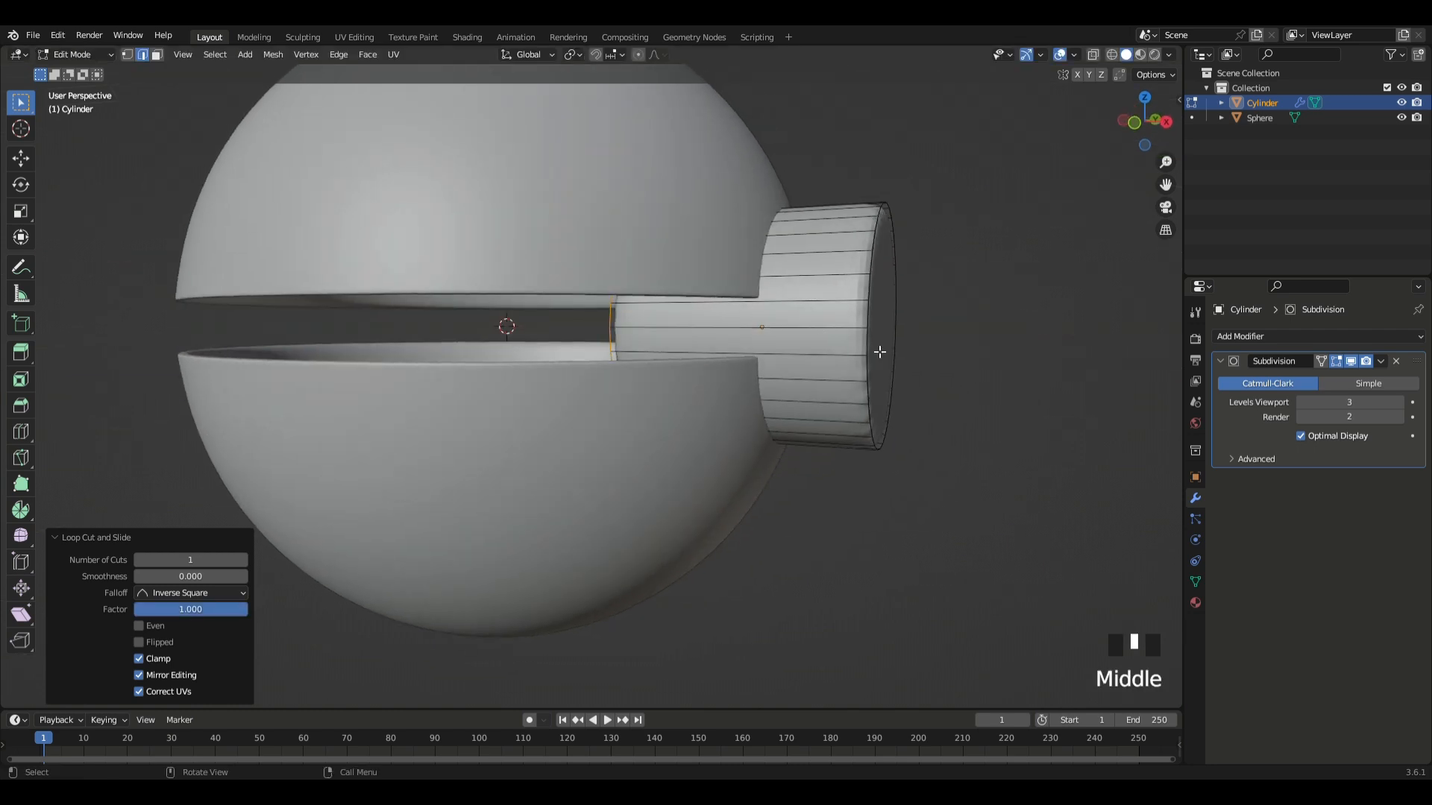
- Return to Object Mode and shade the cylinder smooth
key("Tab")
left_click(921, 364)
middle_click_drag(921, 364, 894, 377)
left_click(847, 370)
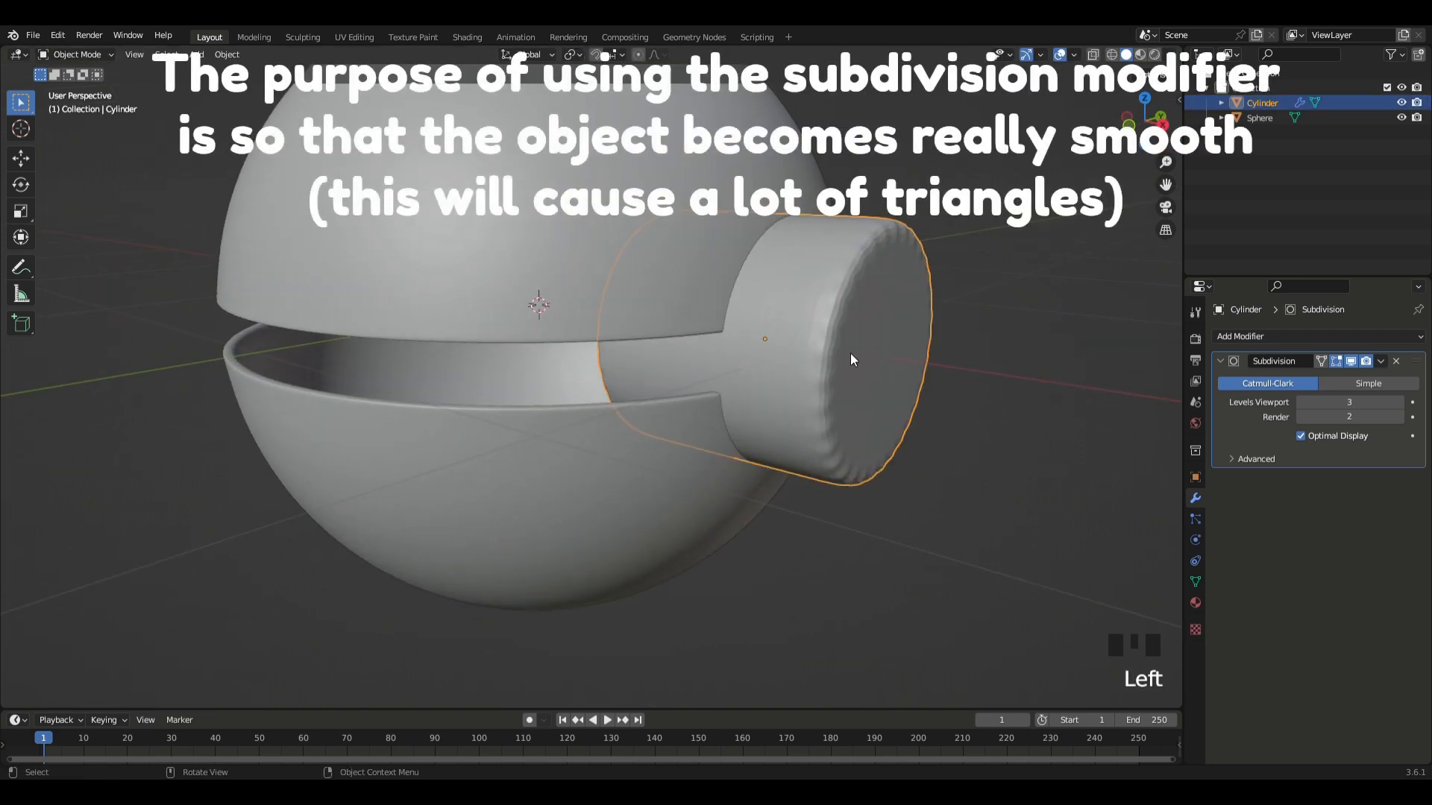
right_click(850, 355)
left_click(1015, 317)
scroll(1028, 311, "down", 2)
scroll(934, 351, "up", 2)
middle_click_drag(1028, 311, 462, 345)
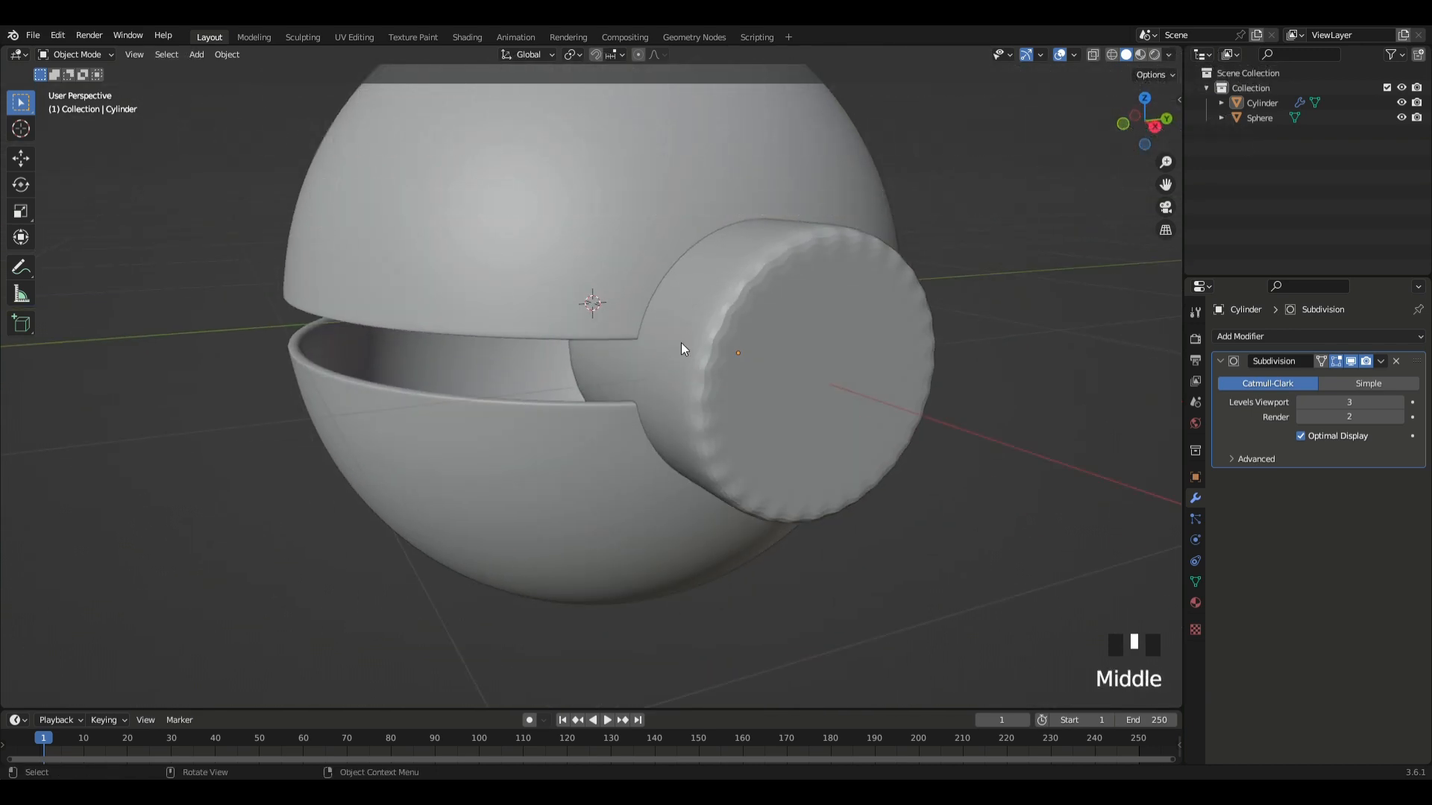
- Select the split sphere and add a Boolean modifier in Difference mode with the cylinder as its object
left_click(709, 352)
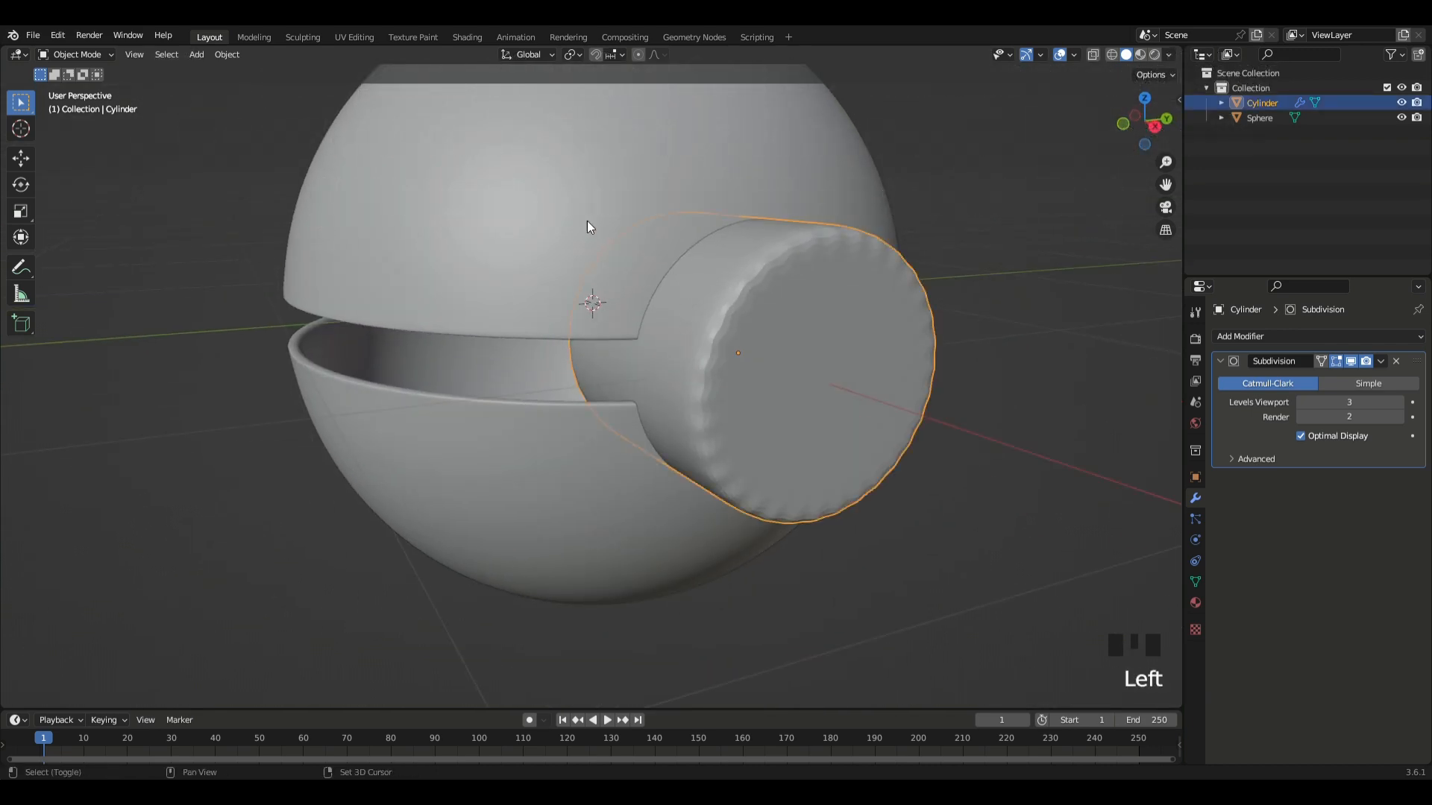
left_click(616, 251)
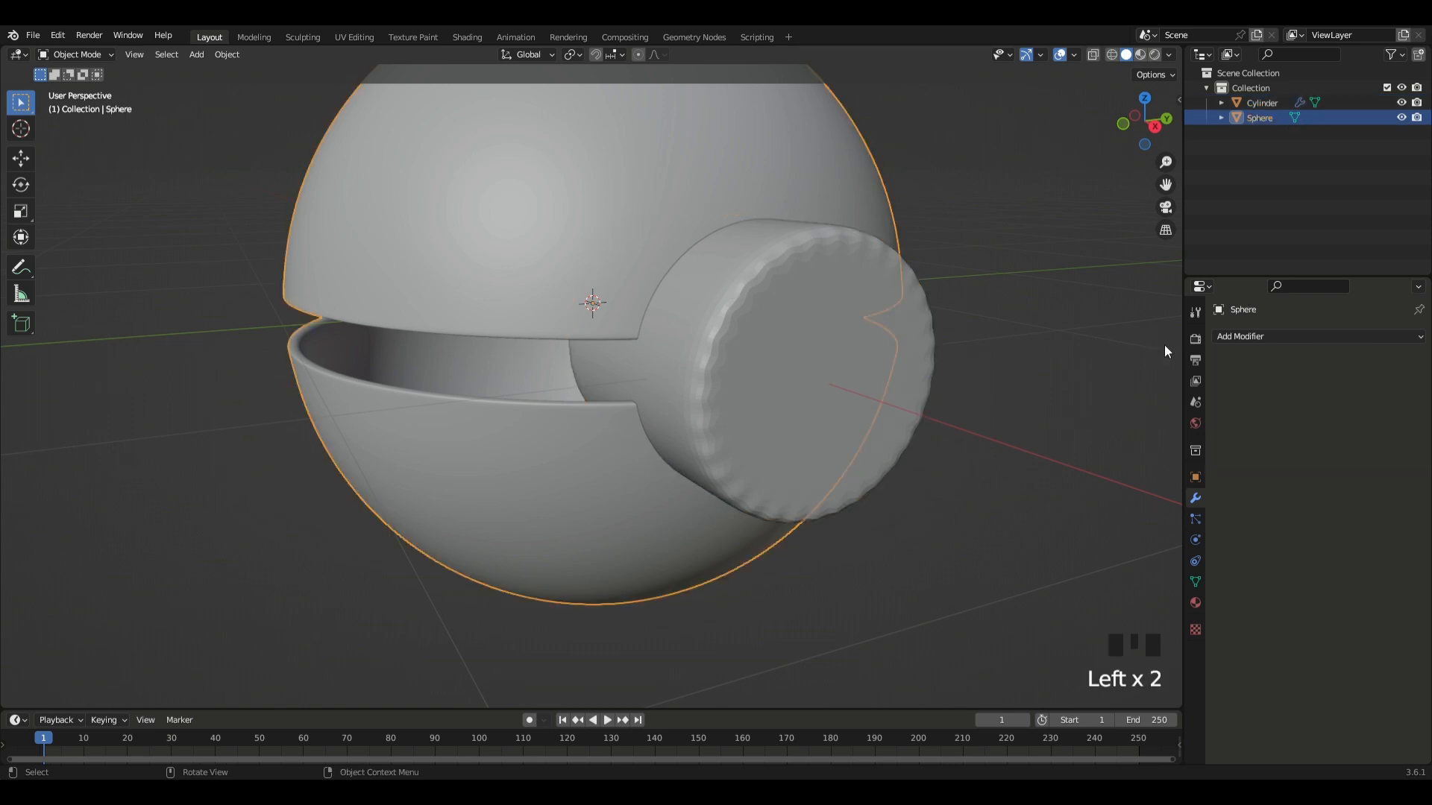
left_click(1241, 336)
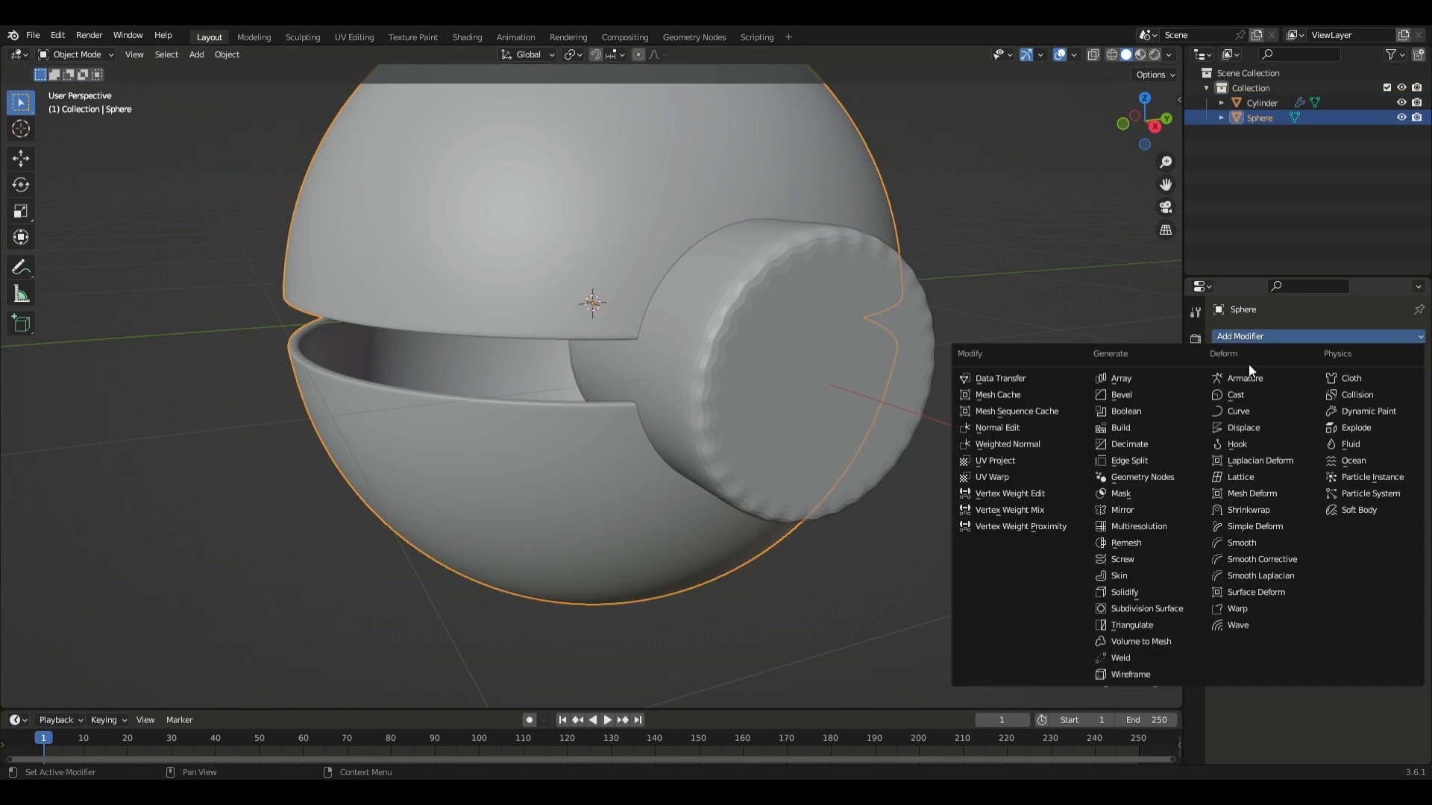
left_click(1127, 413)
left_click(1395, 422)
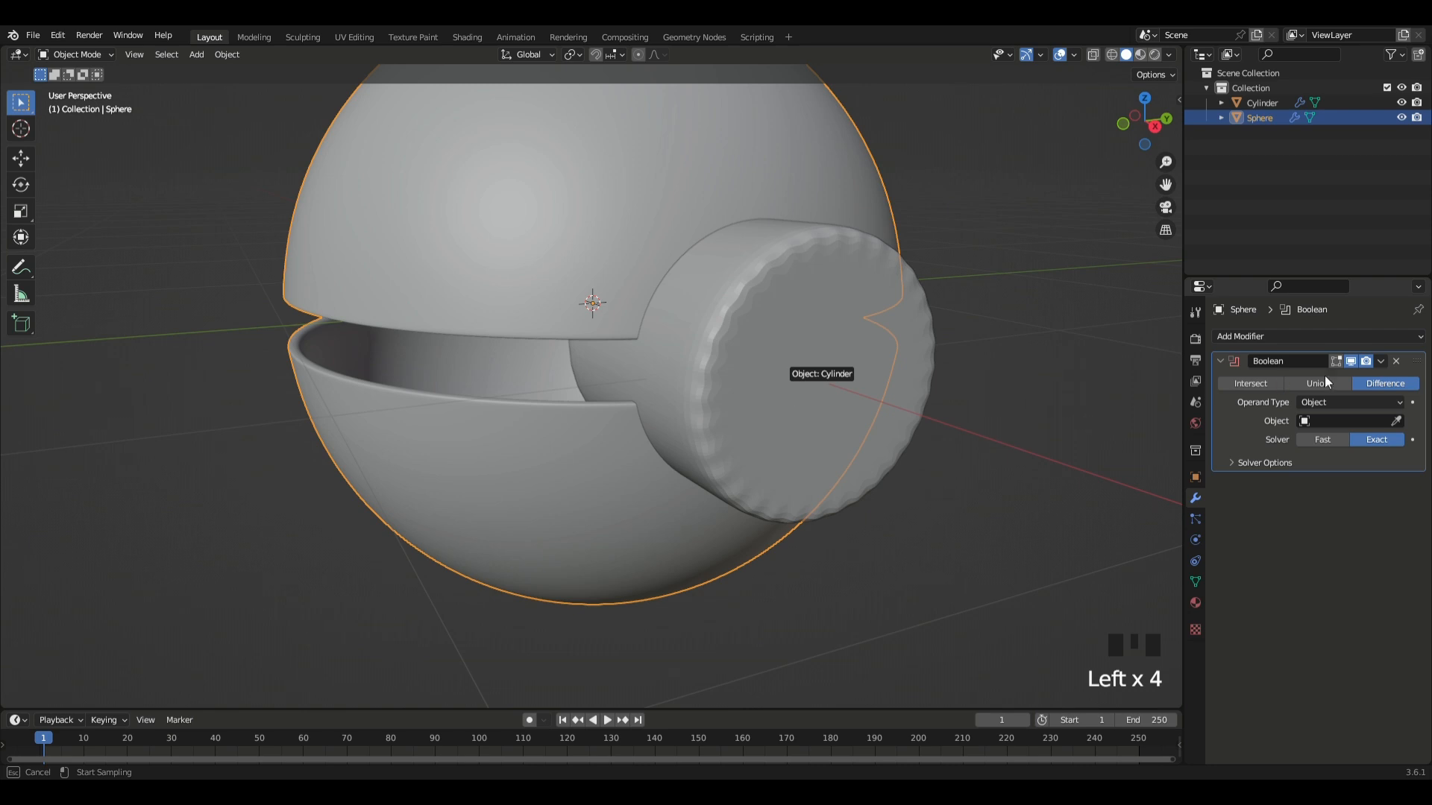
left_click(1094, 373)
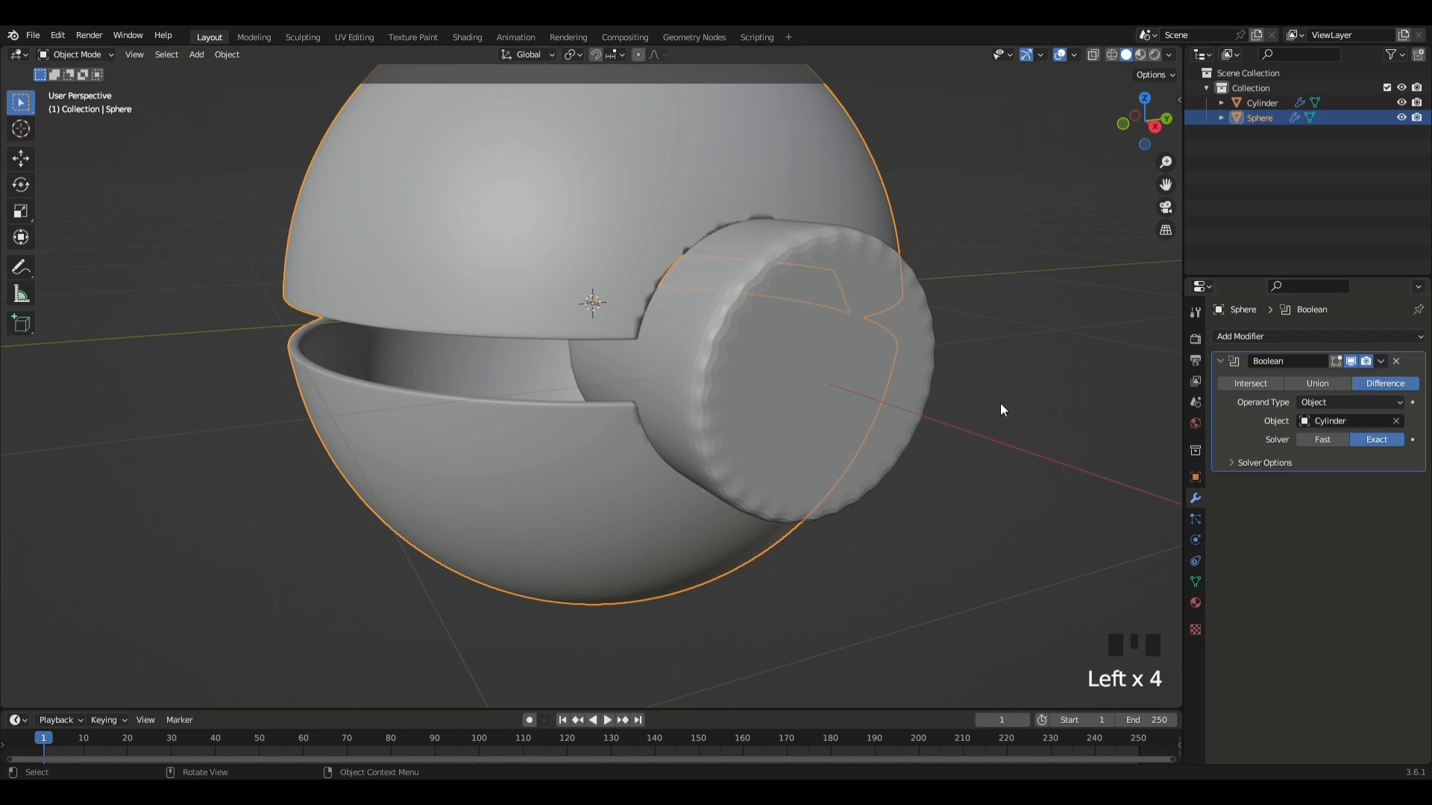
- Apply the Boolean modifier to the split sphere and delete the cutting cylinder
left_click(1380, 362)
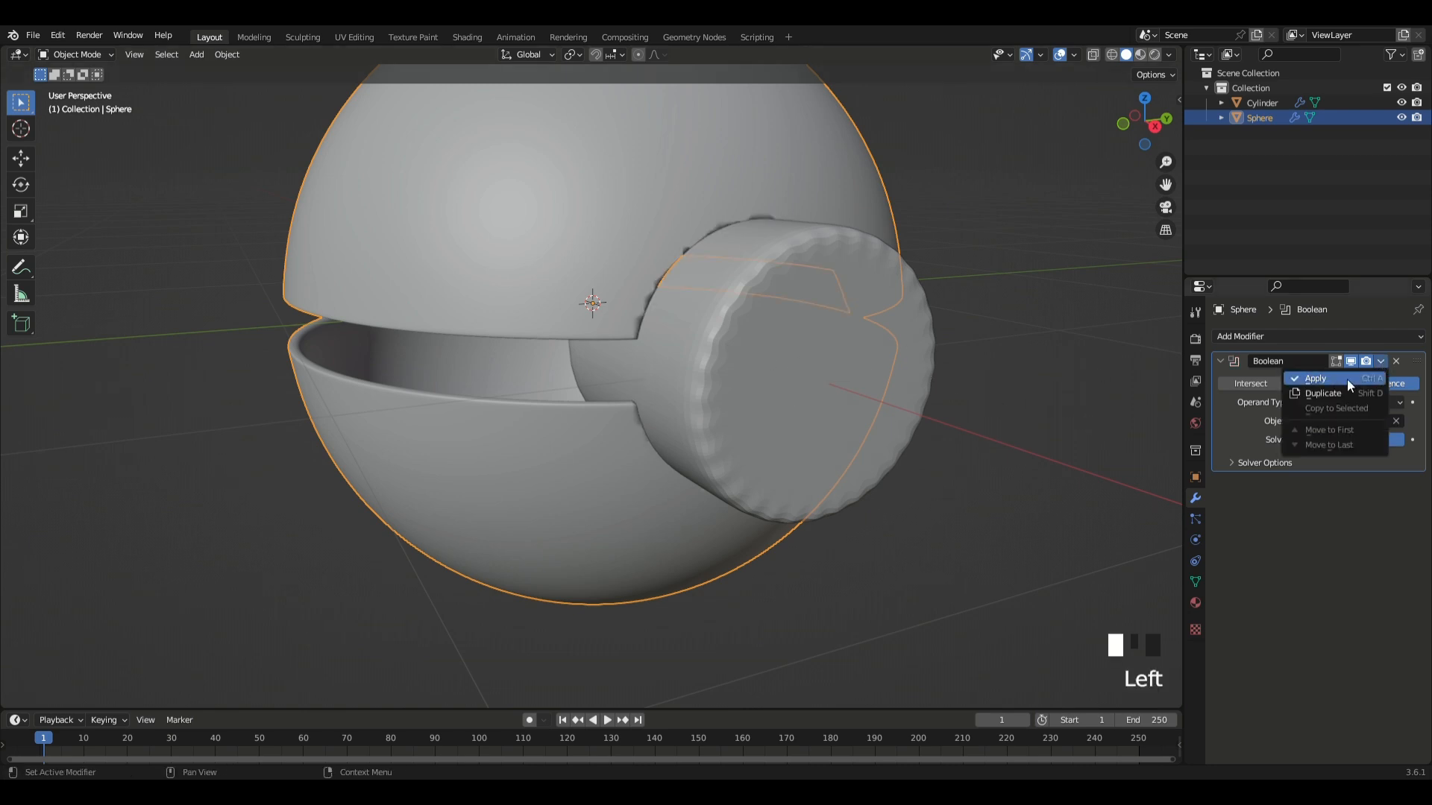
left_click(837, 321)
left_click(837, 321)
key("Delete")
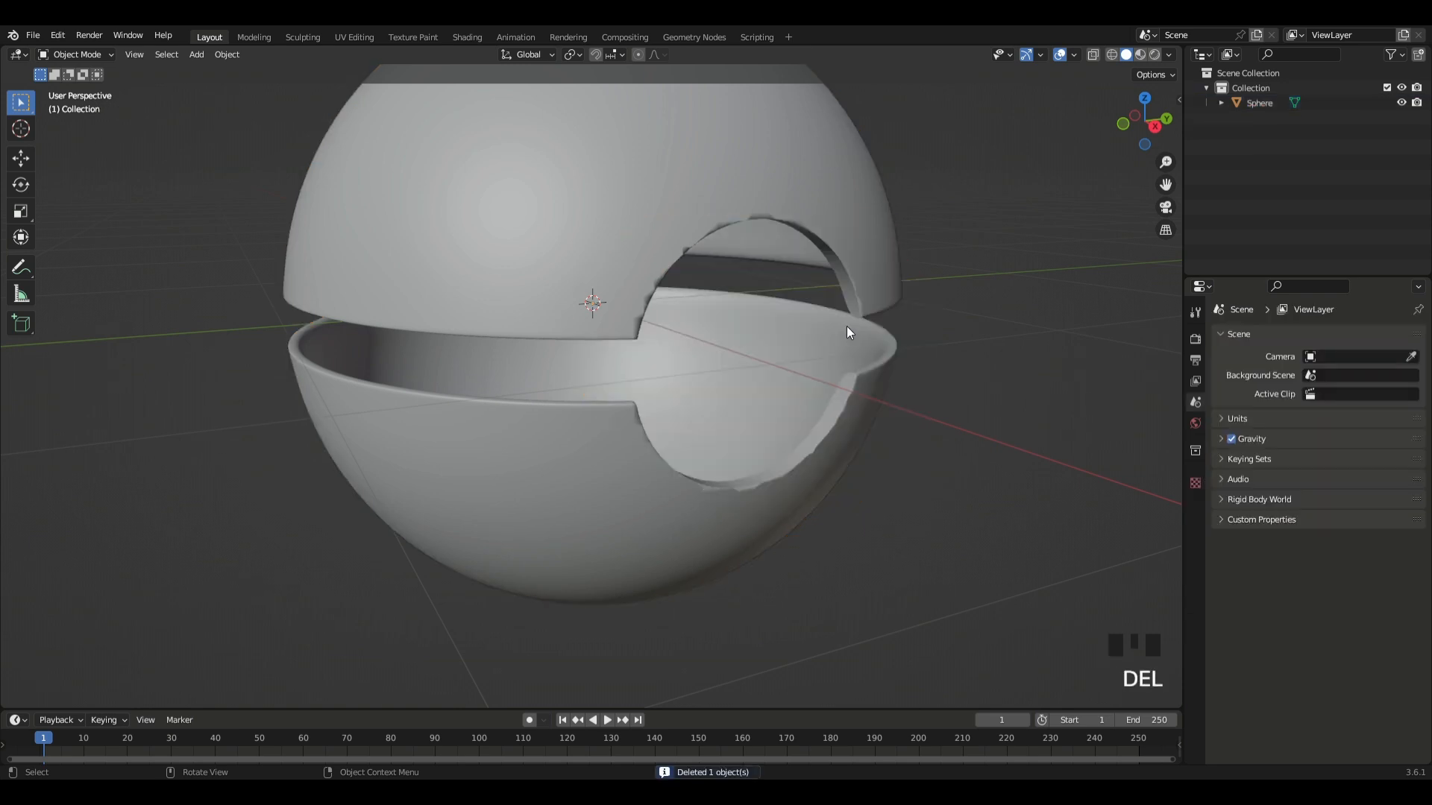
- Enable Auto Smooth in the split sphere's normals settings to clean up the shading around the circular cutout
left_click(856, 232)
scroll(858, 351, "up", 5)
middle_click_drag(917, 447, 521, 526, "shift")
scroll(990, 273, "down", 6)
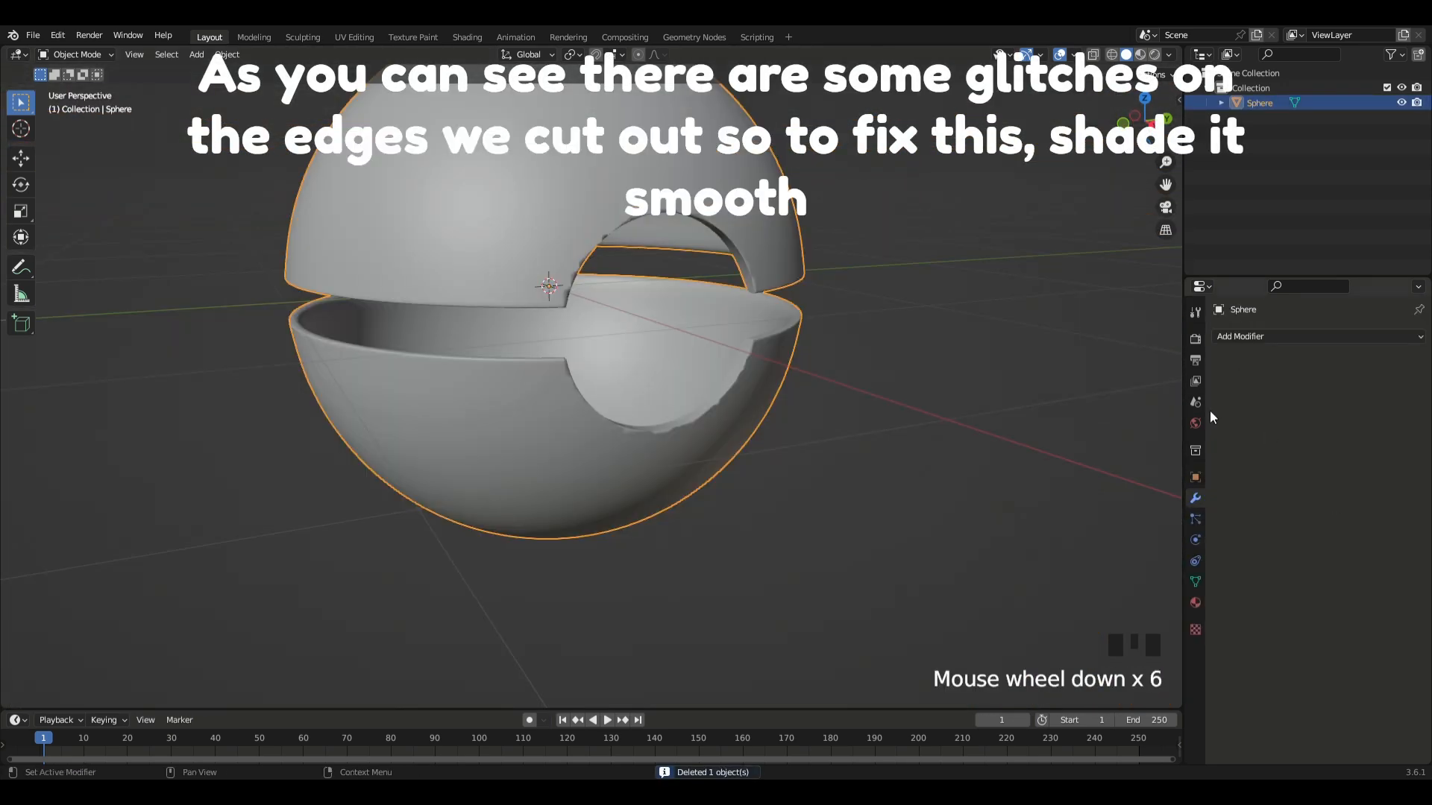
left_click(1196, 581)
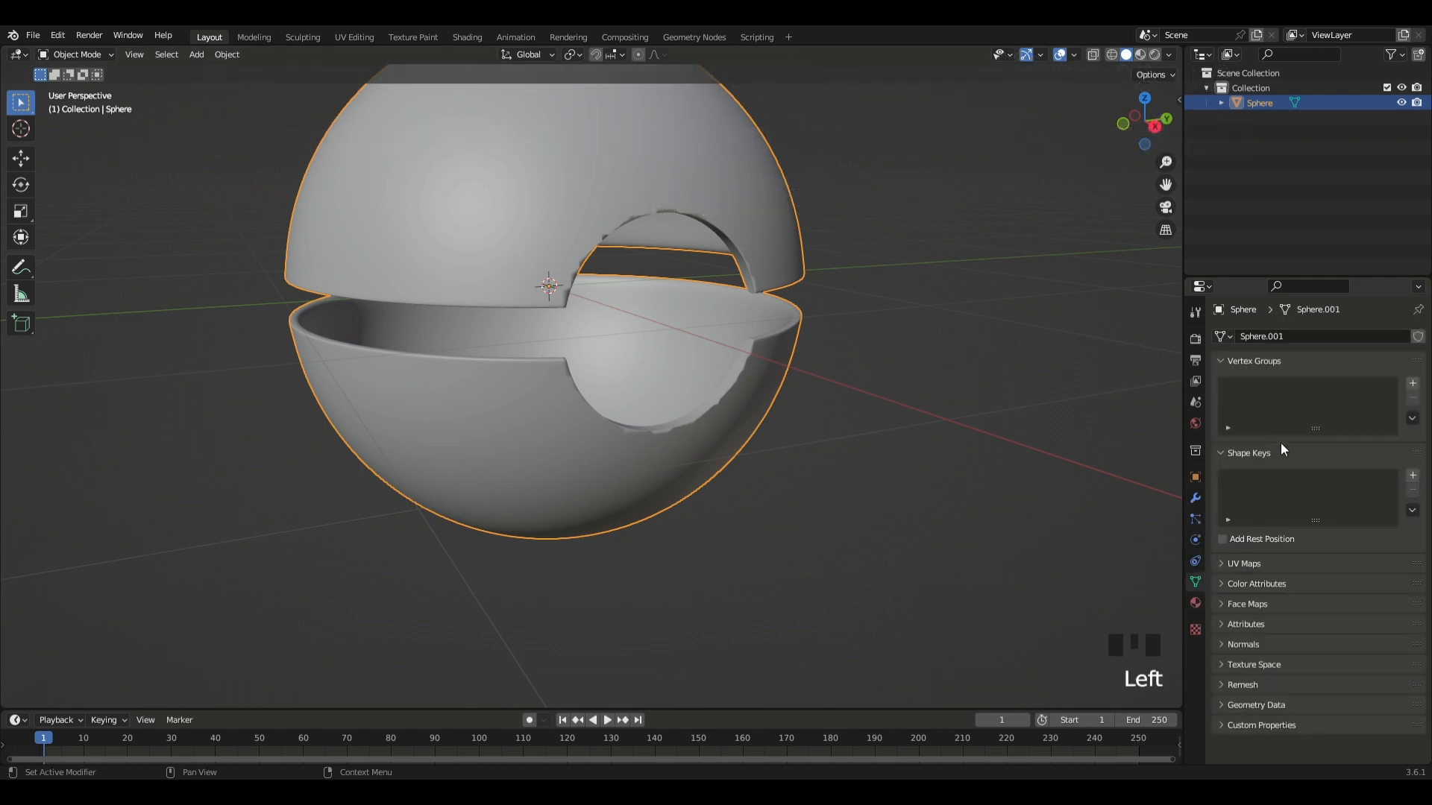
left_click(1223, 645)
left_click(1301, 667)
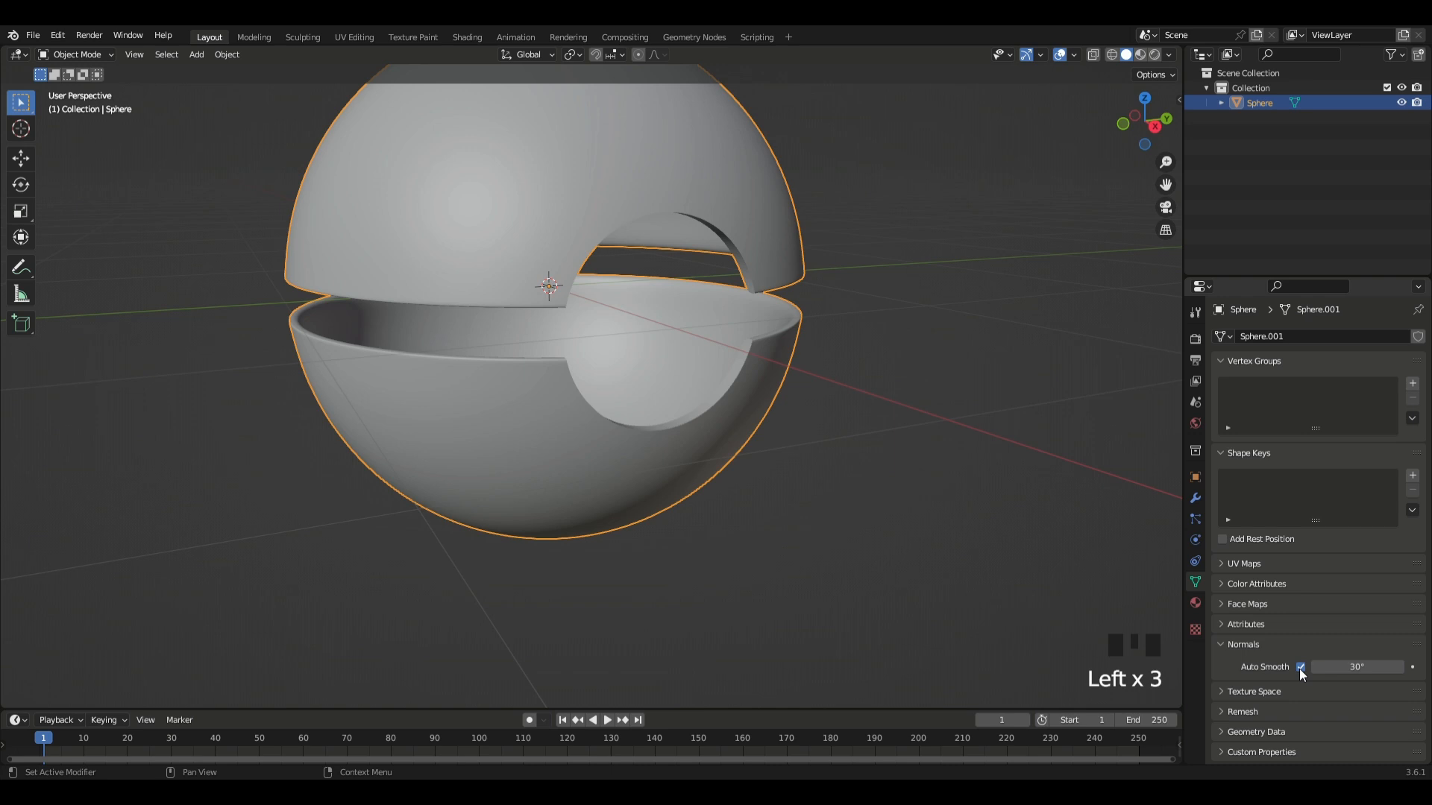
left_click(956, 467)
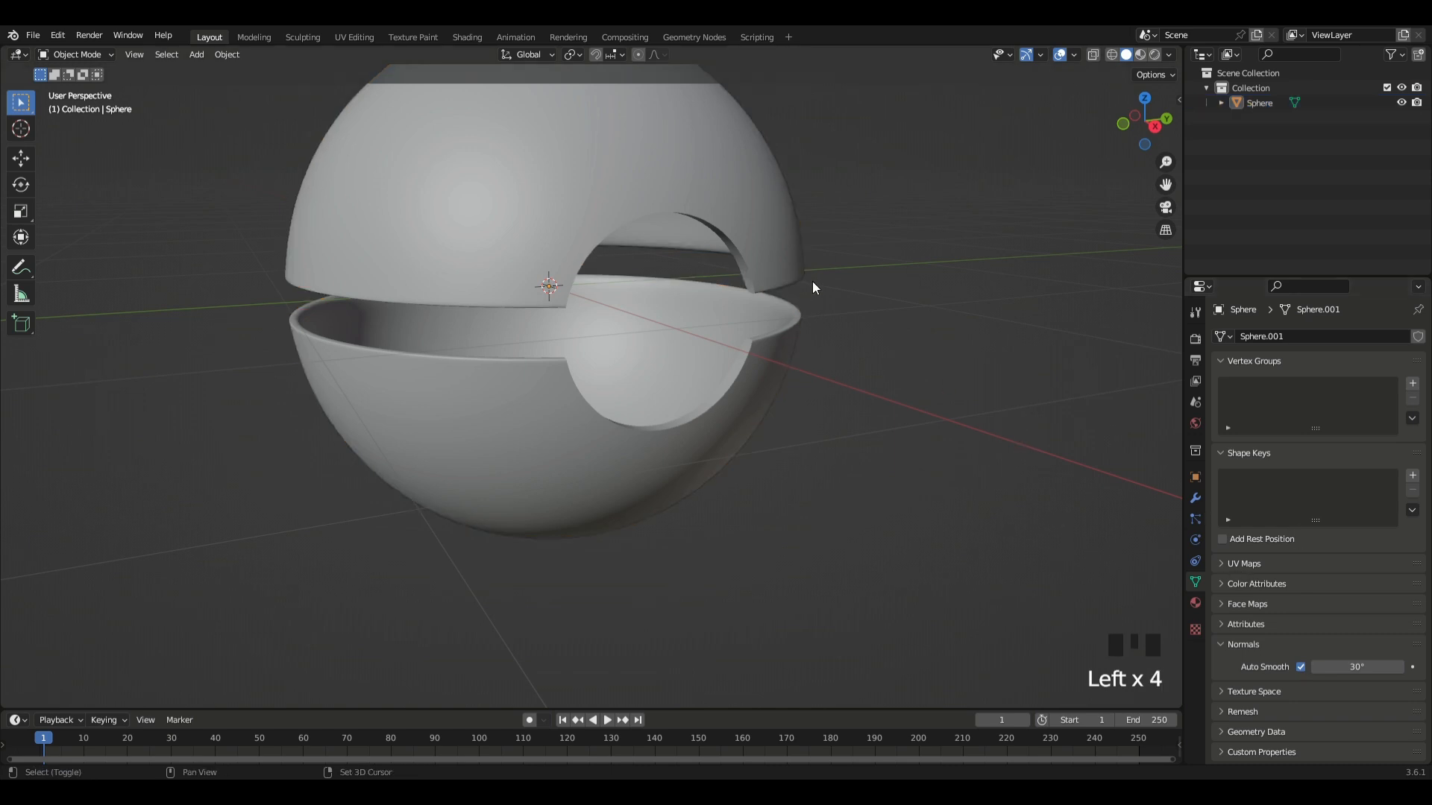
- Add a new UV sphere inside the shell and scale it uniformly to about 0.966
scroll(822, 364, "up", 2)
key("shift+a")
mouse_move(822, 360)
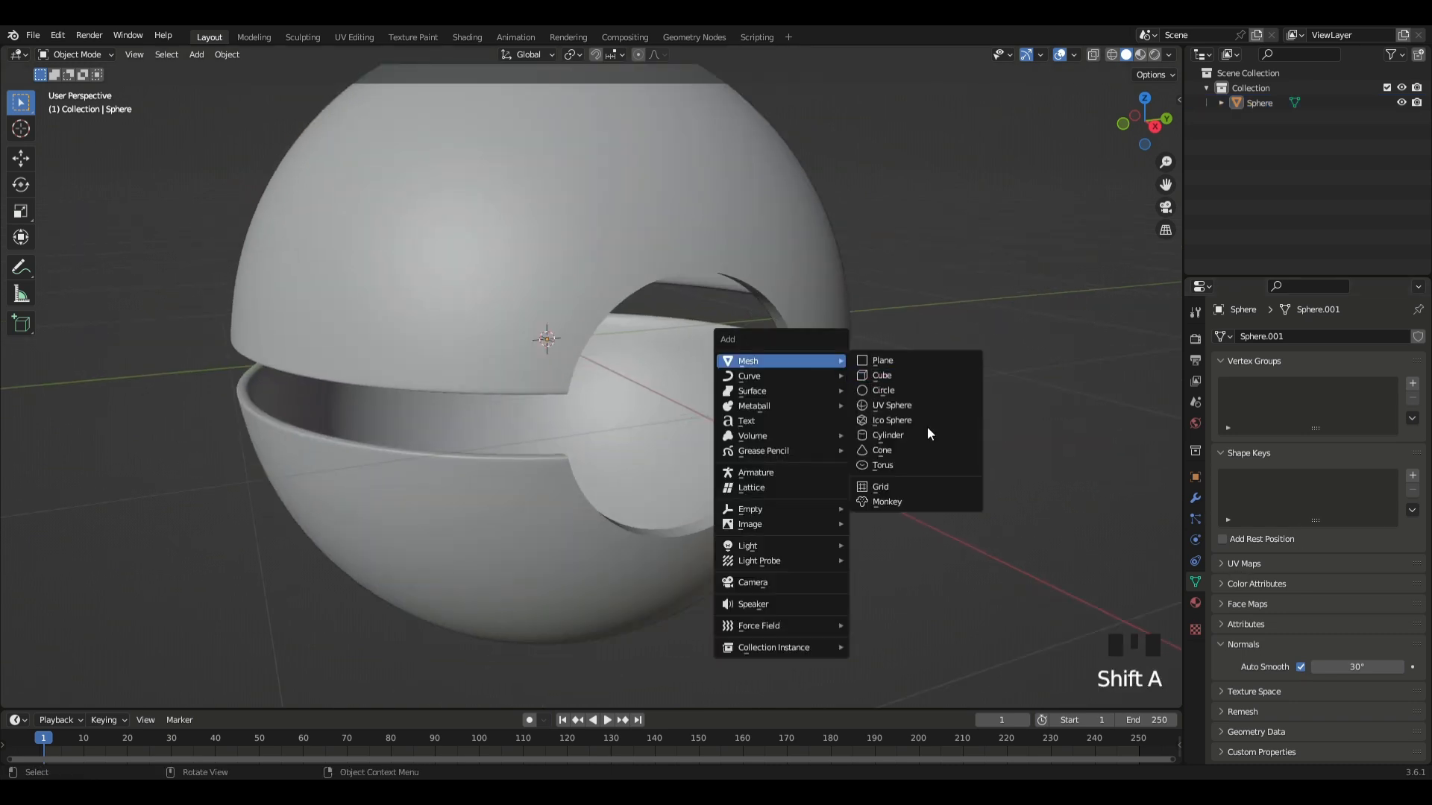
left_click(914, 404)
key("s")
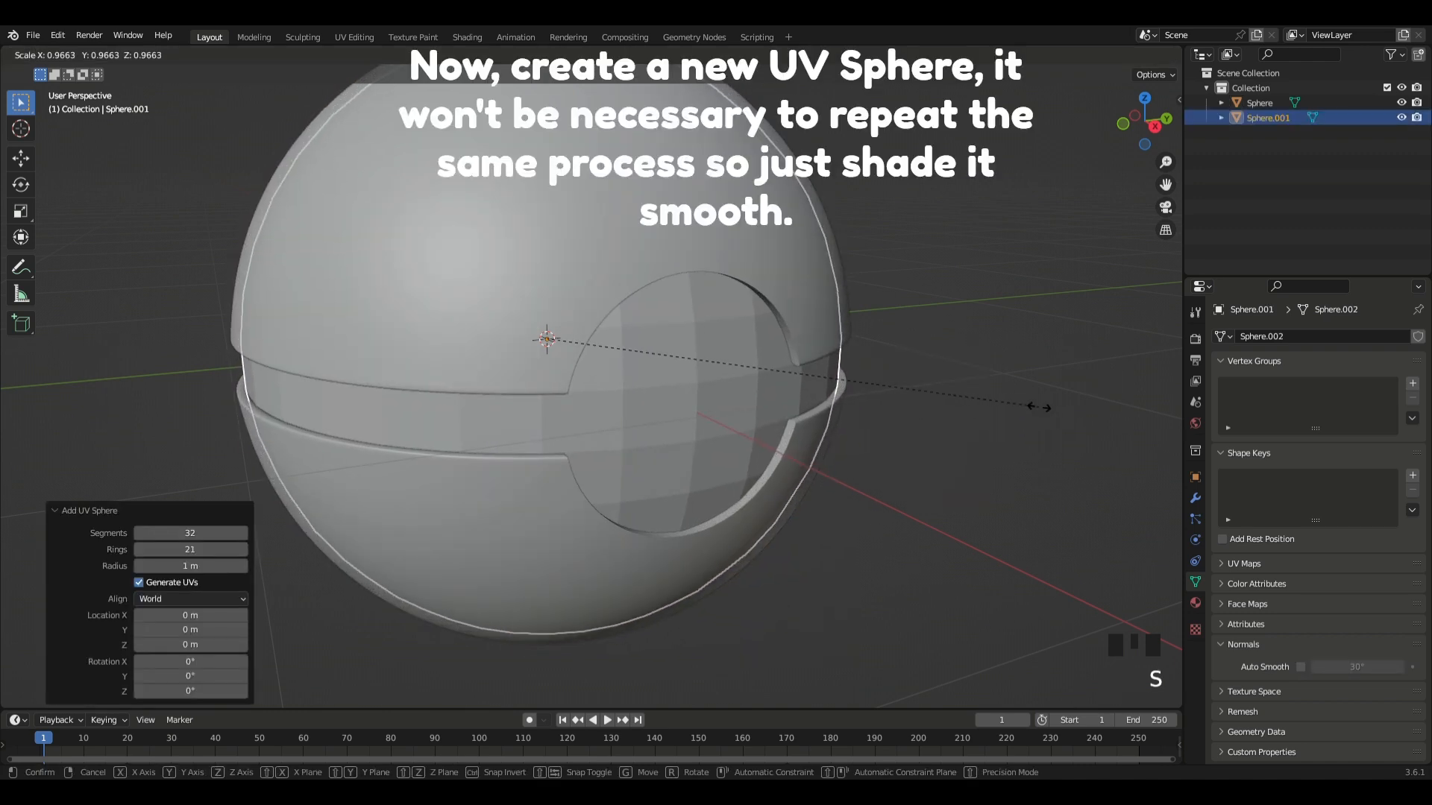
left_click(1039, 407)
- Scale the inner UV sphere up slightly to about 1.01 so it fits closely inside the shell
middle_click_drag(1037, 406, 919, 419, "shift")
scroll(1021, 424, "up", 3)
scroll(919, 419, "up", 2)
key("s")
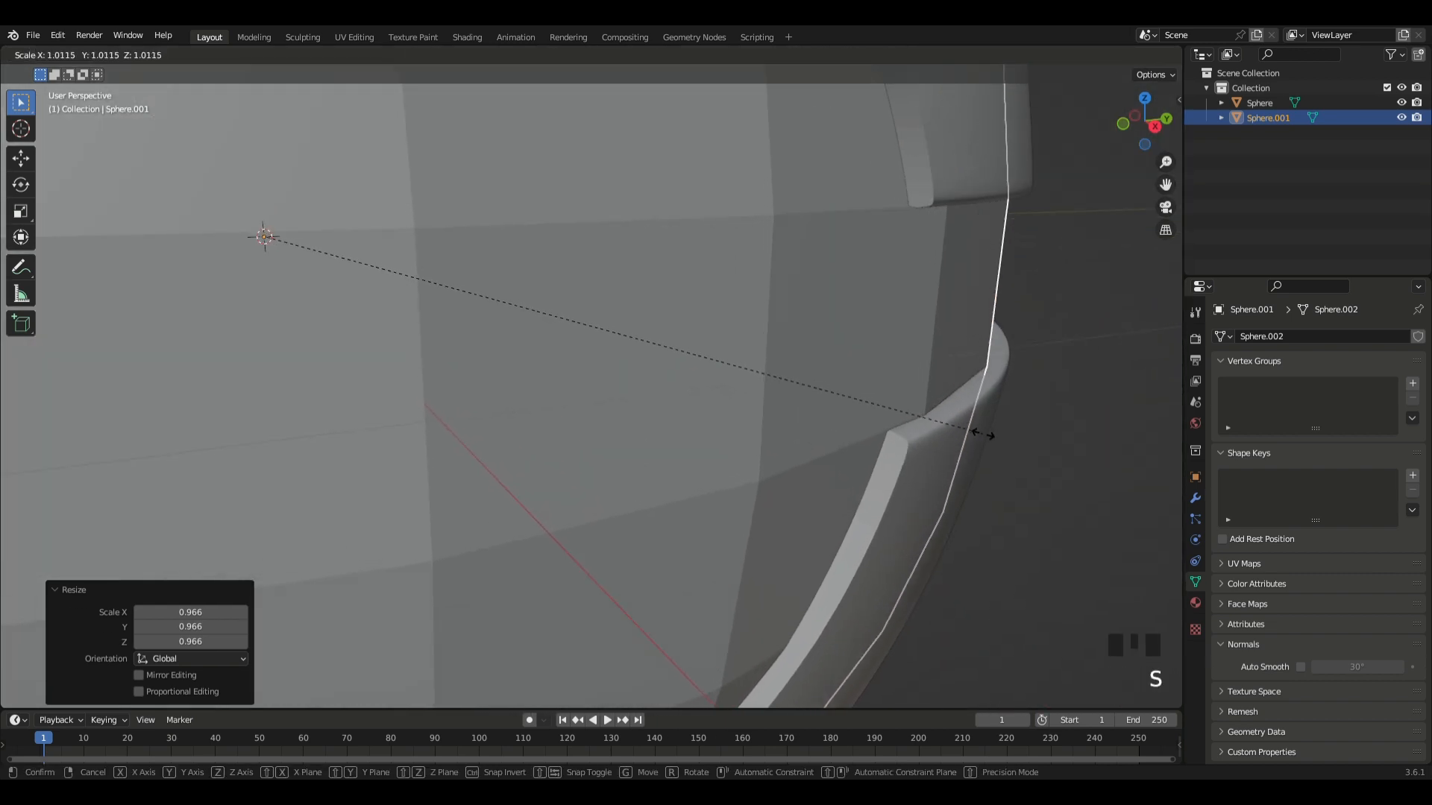
left_click(983, 433)
scroll(984, 438, "down", 8)
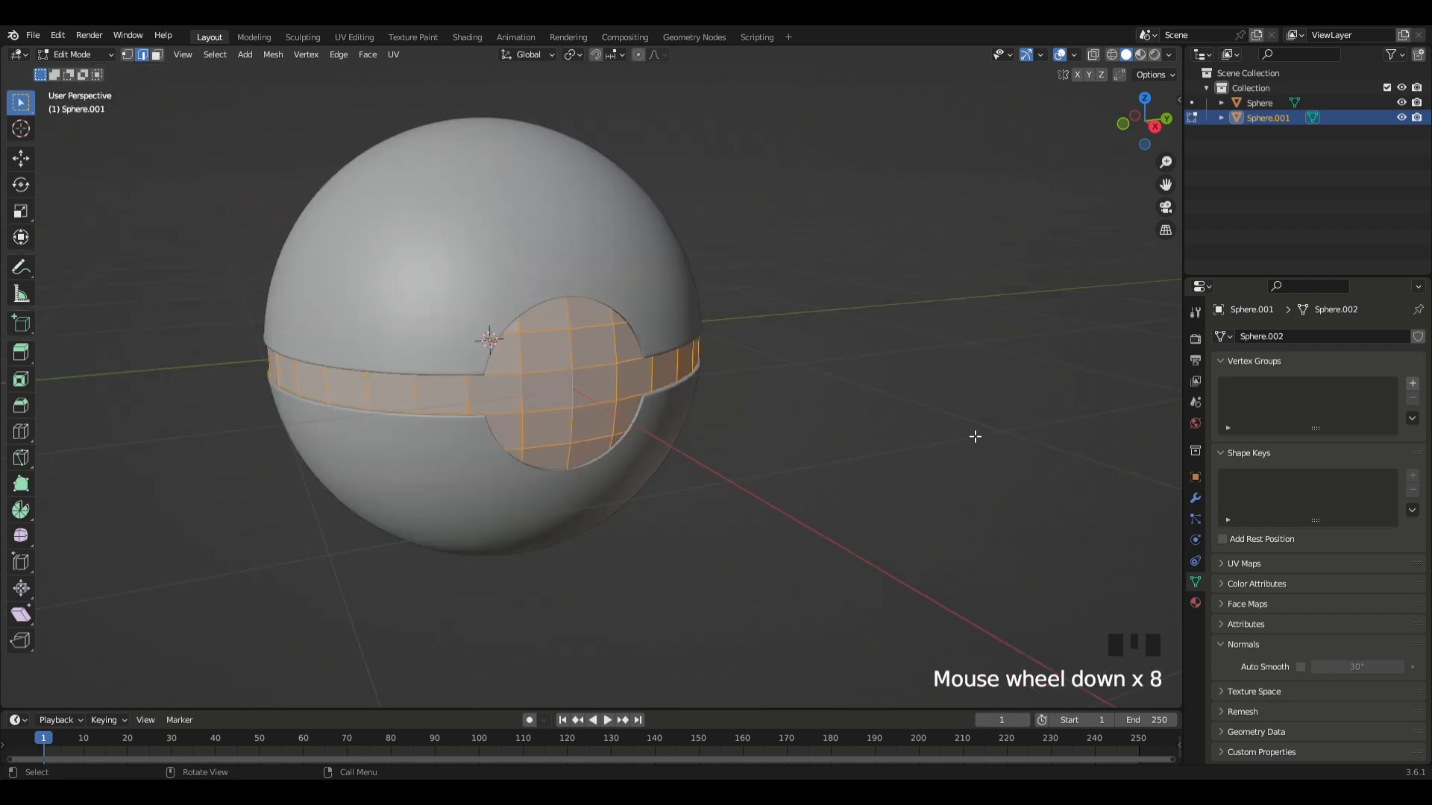
- Shade the inner UV sphere smooth in Object Mode
key("Tab")
right_click(662, 362)
left_click(956, 445)
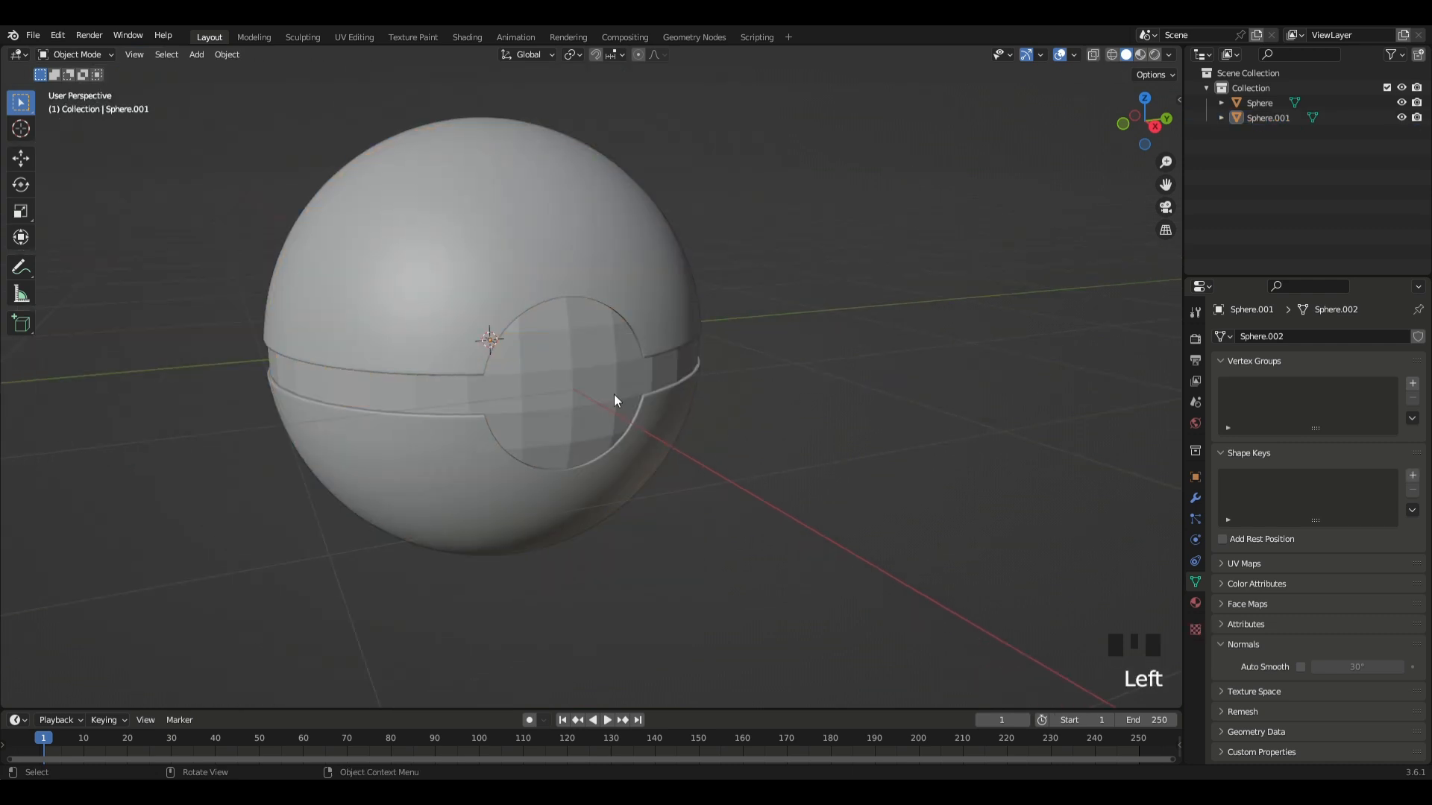
left_click(614, 394)
right_click(609, 392)
left_click(609, 392)
left_click(815, 425)
scroll(813, 426, "up", 5)
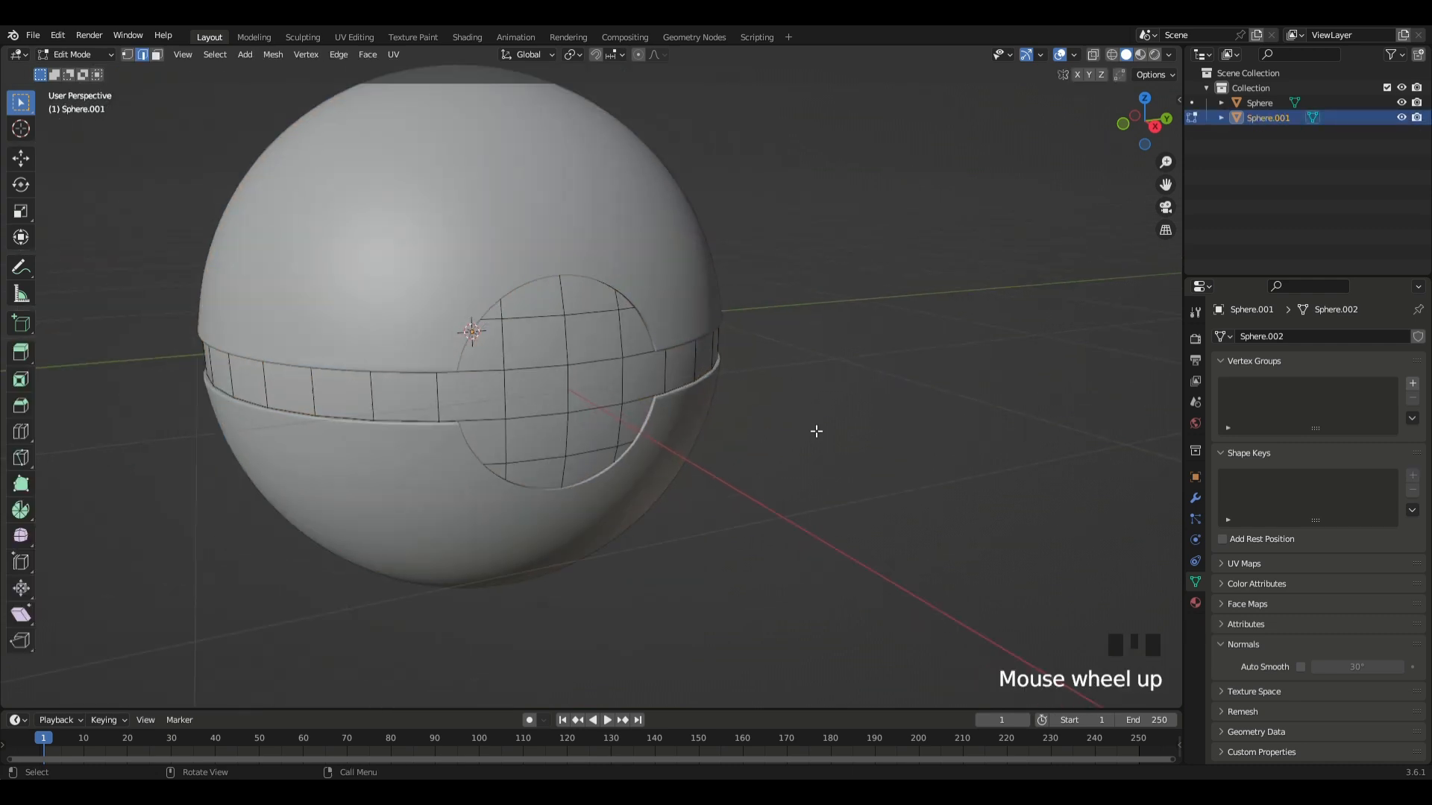
left_click(811, 426)
scroll(812, 426, "down", 3)
middle_click_drag(812, 427, 884, 432)
- Add a mesh cylinder for the button and scale it uniformly to about 0.345
key("shift+a")
mouse_move(884, 433)
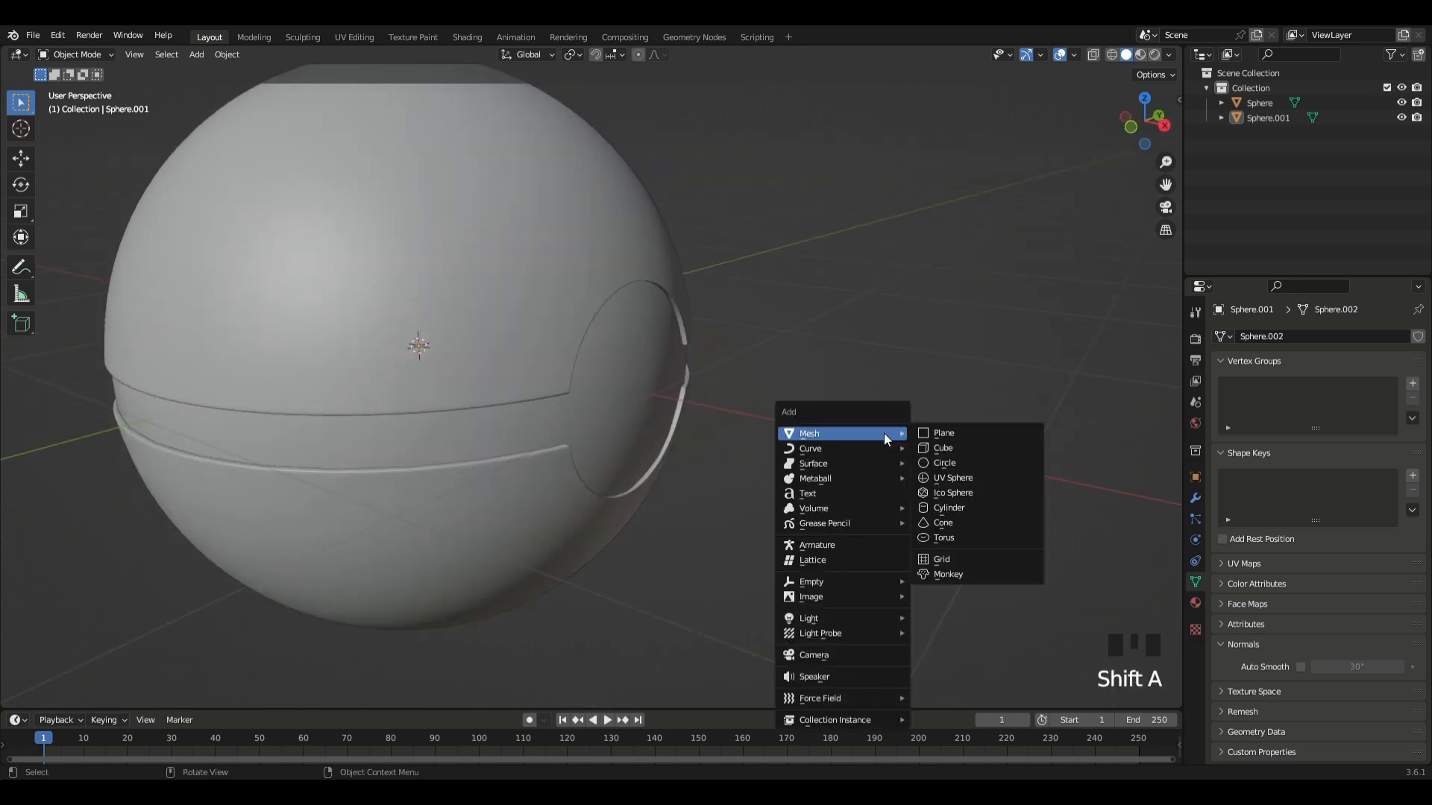
left_click(992, 508)
key("s")
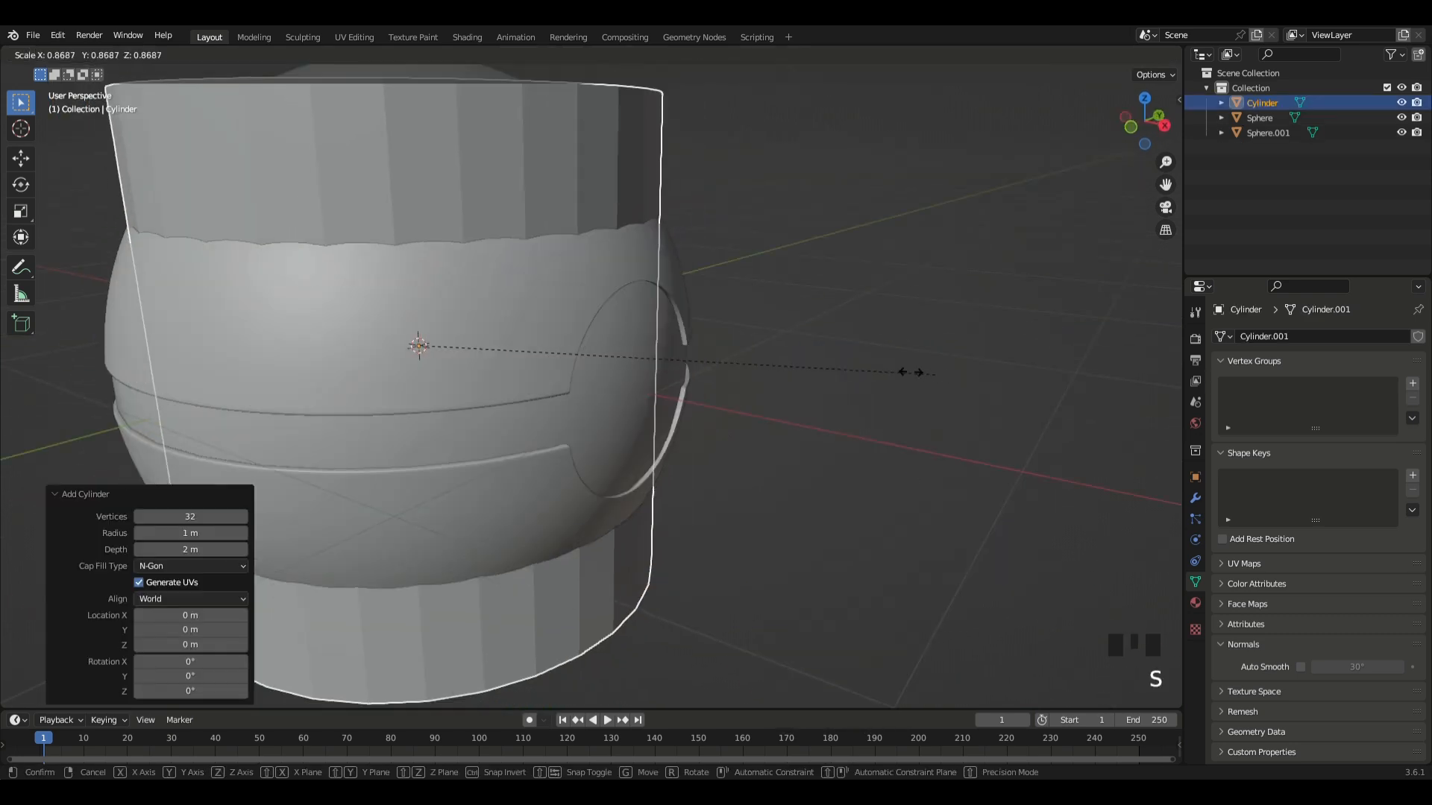
left_click(627, 350)
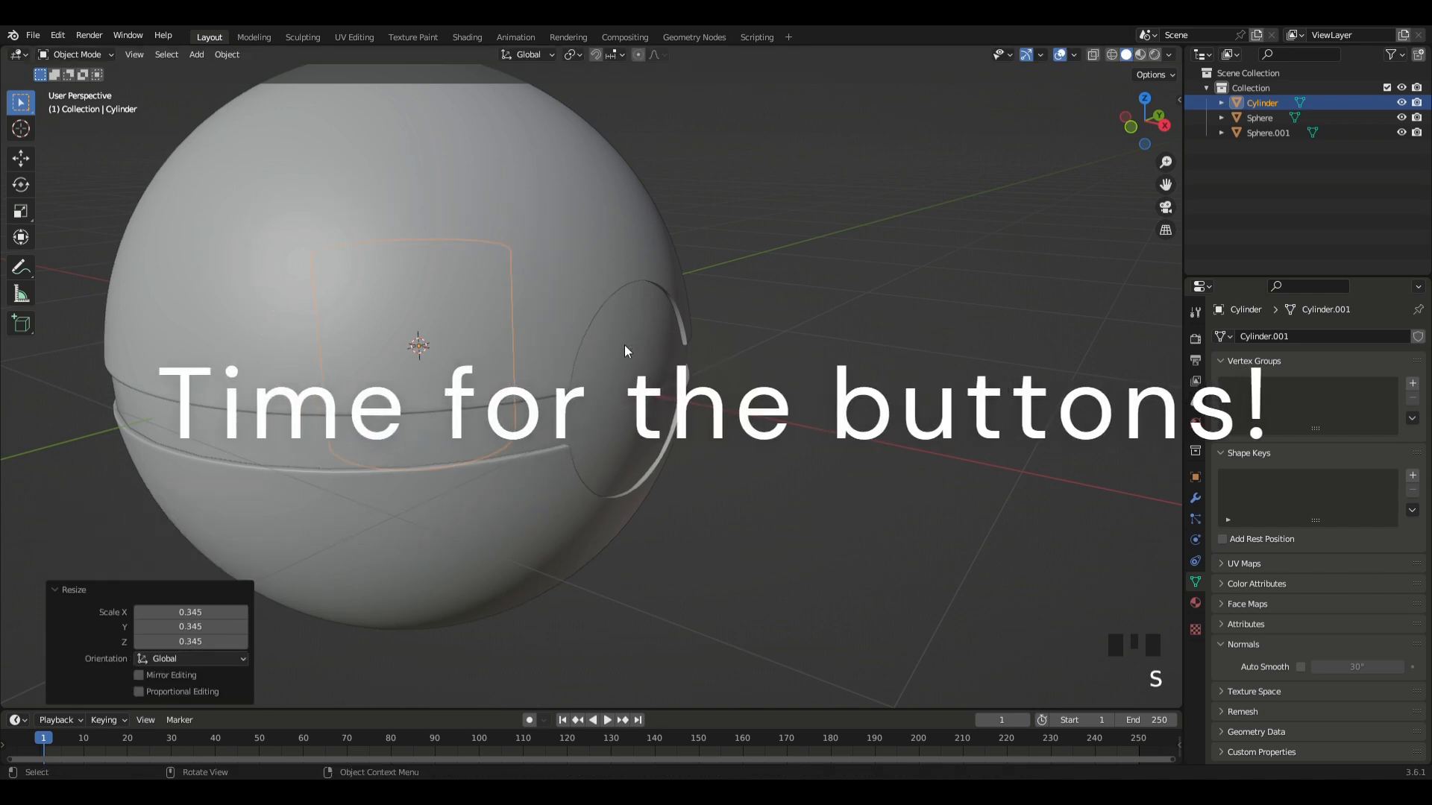
- Rotate the button cylinder 90° about the Y axis and move it along X into the circular cutout
key("r")
key("y")
key("9")
key("0")
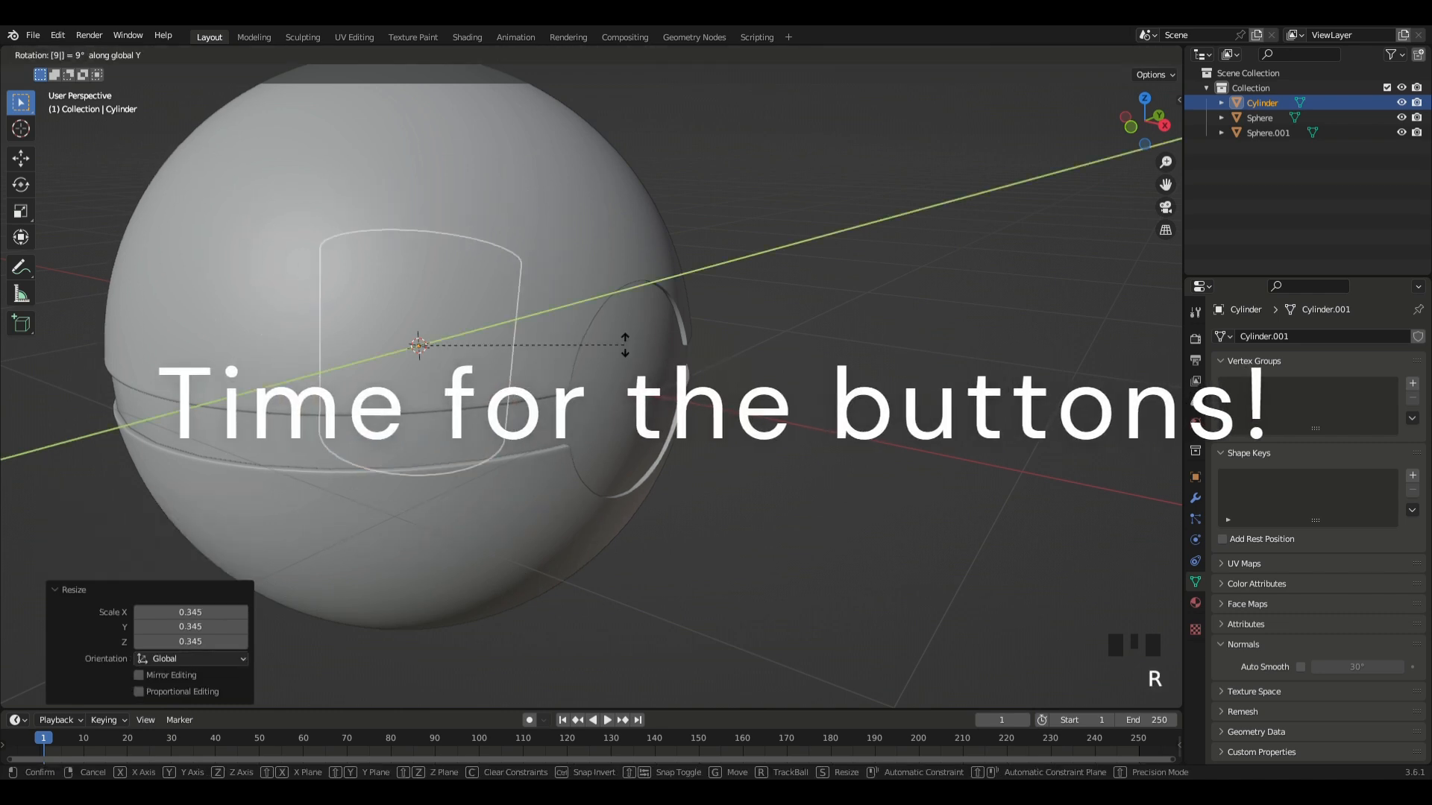
key("Return")
key("g")
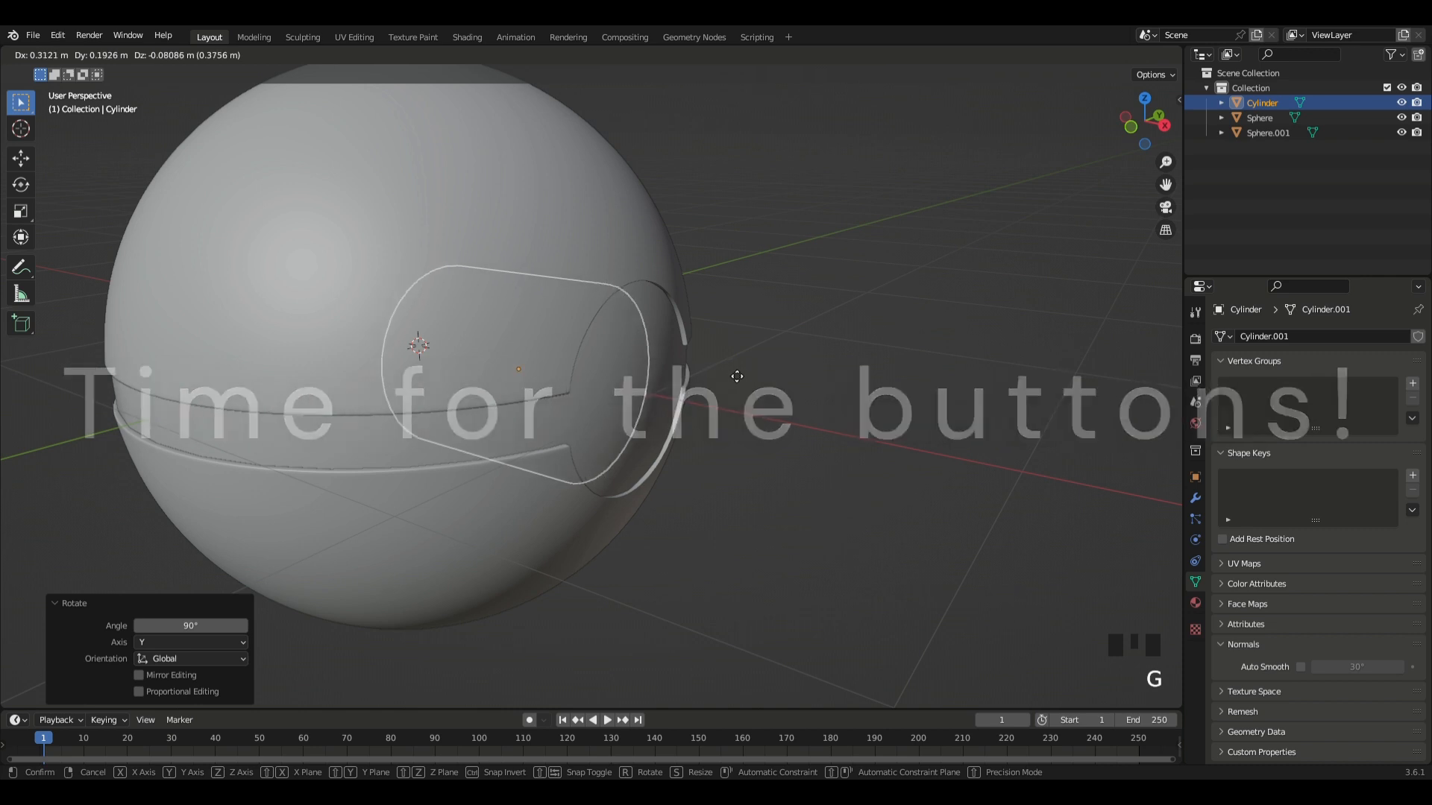
key("x")
left_click(797, 382)
- Scale the button cylinder uniformly to about 0.681 and shift it about 0.0136 m along X
mouse_move(863, 377)
middle_mouse_down()
mouse_move(814, 357)
mouse_move(888, 379)
middle_mouse_up()
key("s")
left_click(757, 356)
scroll(888, 379, "up", 2)
key("g")
key("x")
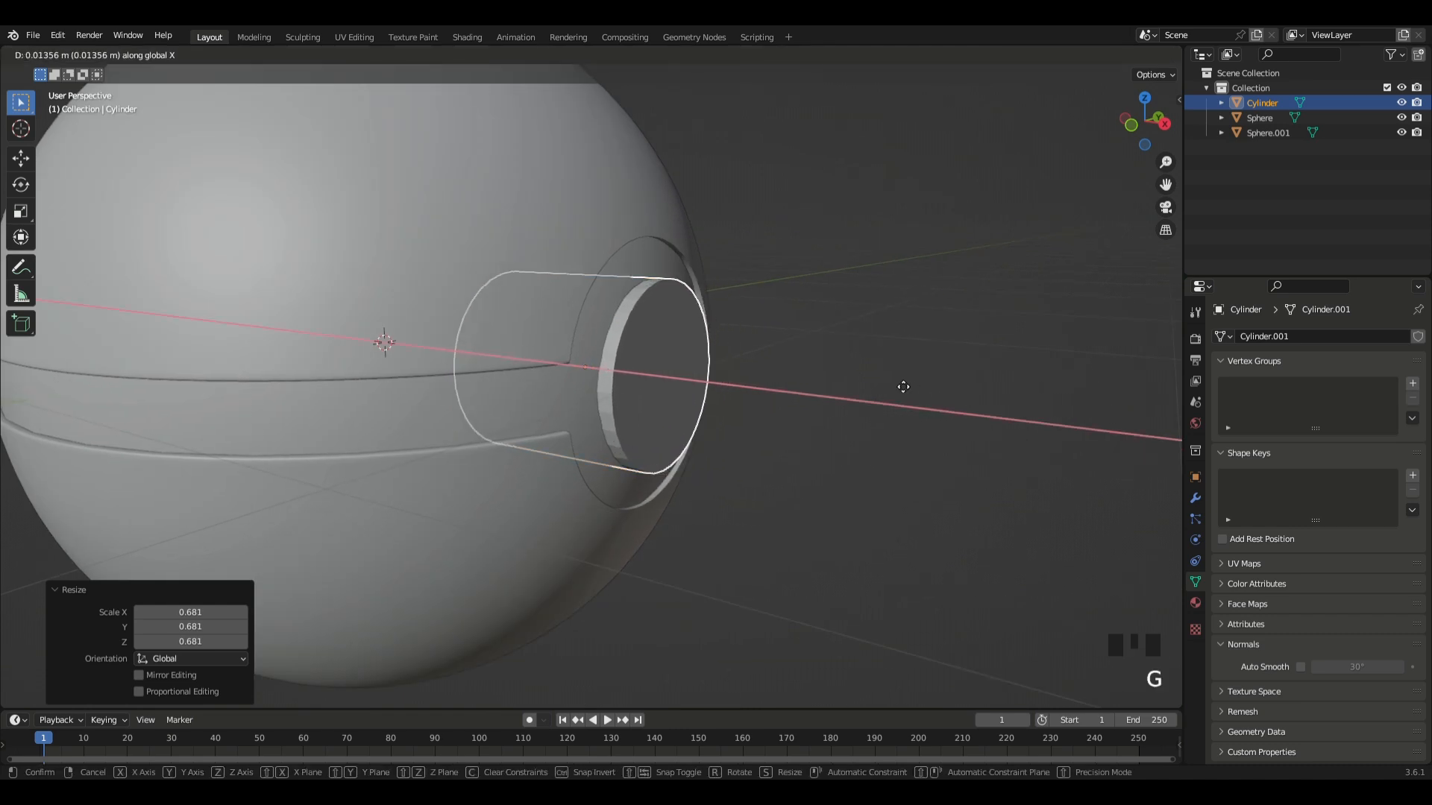
left_click(902, 387)
- In the front view, move the button cylinder about -0.0064 m along X to fine-tune how far it protrudes
left_click(1131, 128)
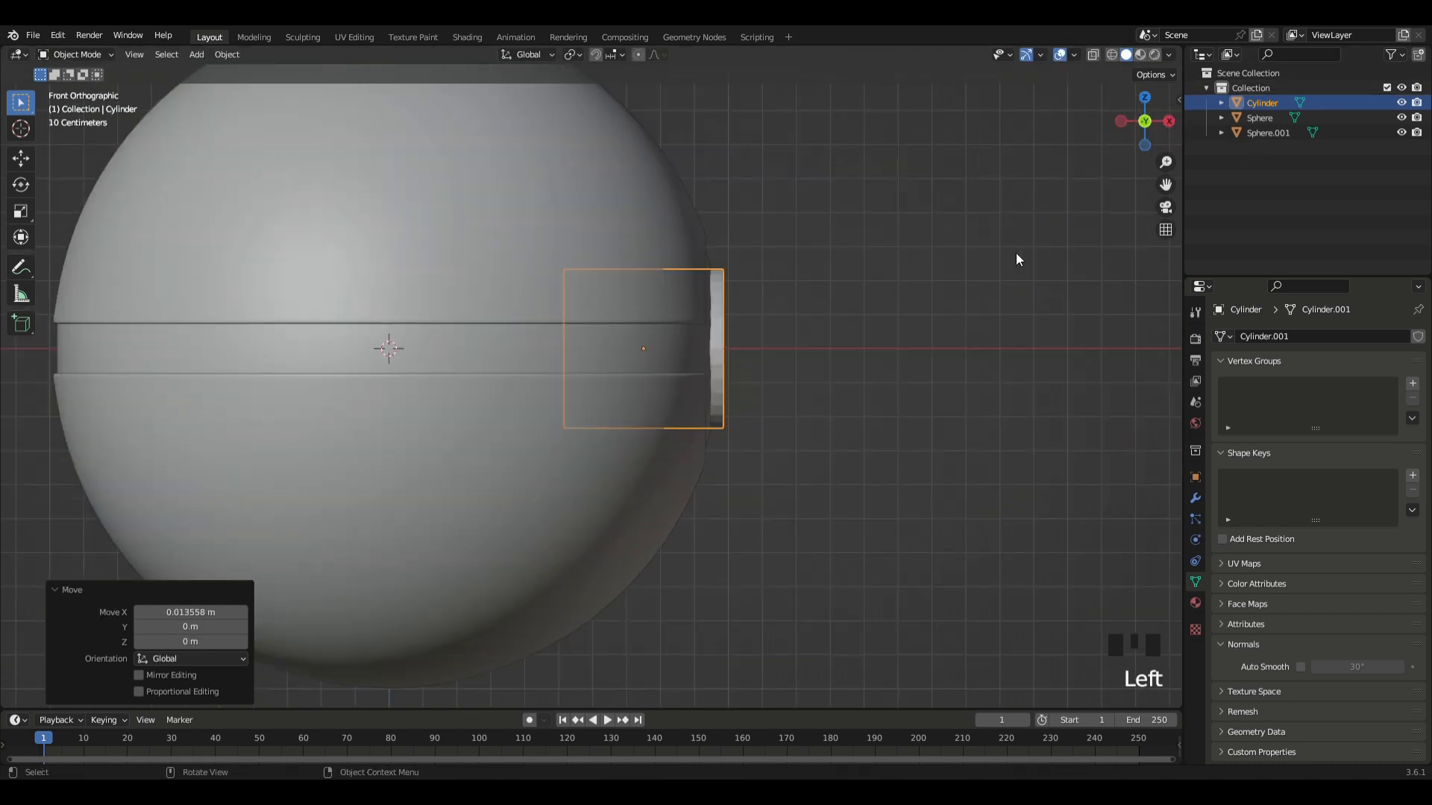
scroll(992, 317, "up", 3)
key("g")
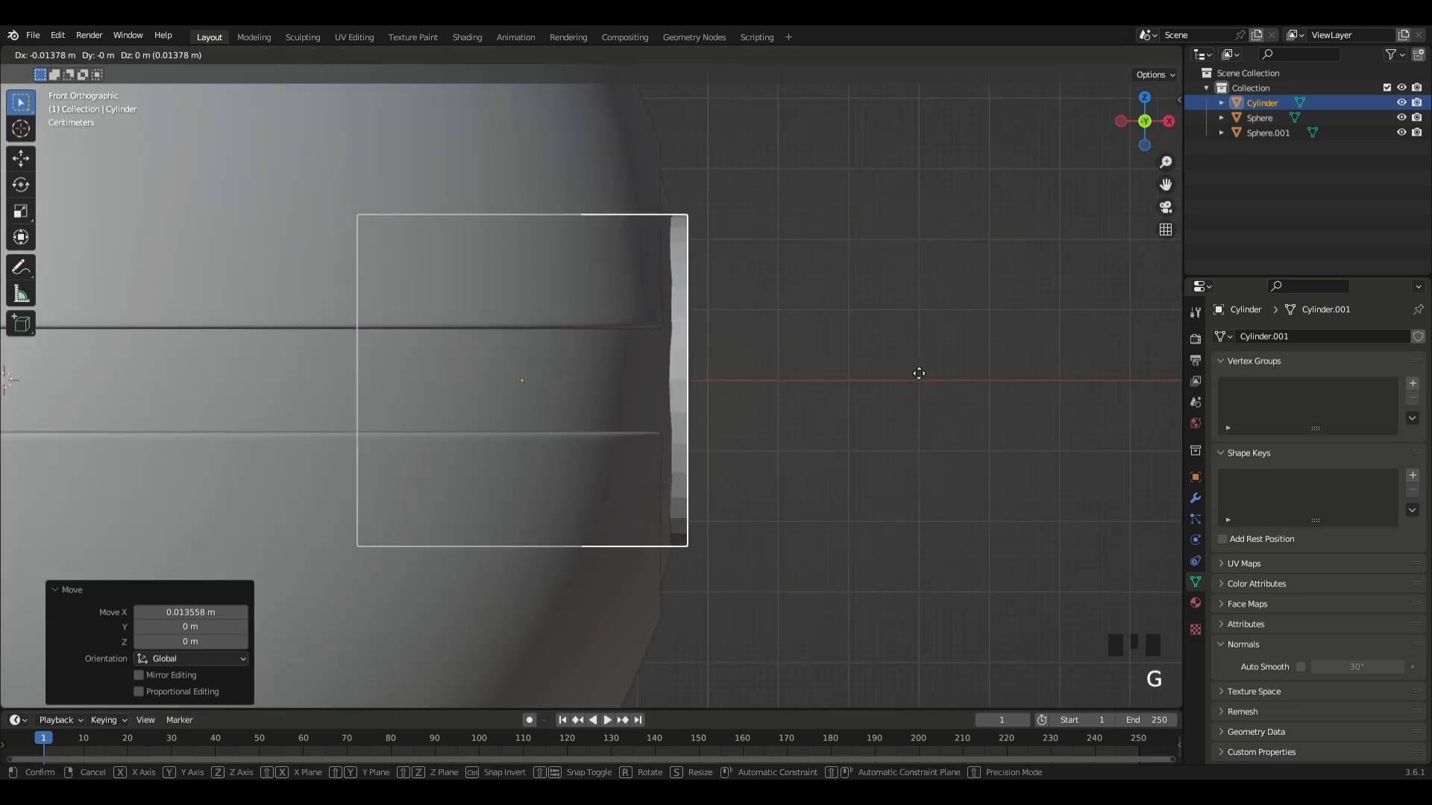
key("x")
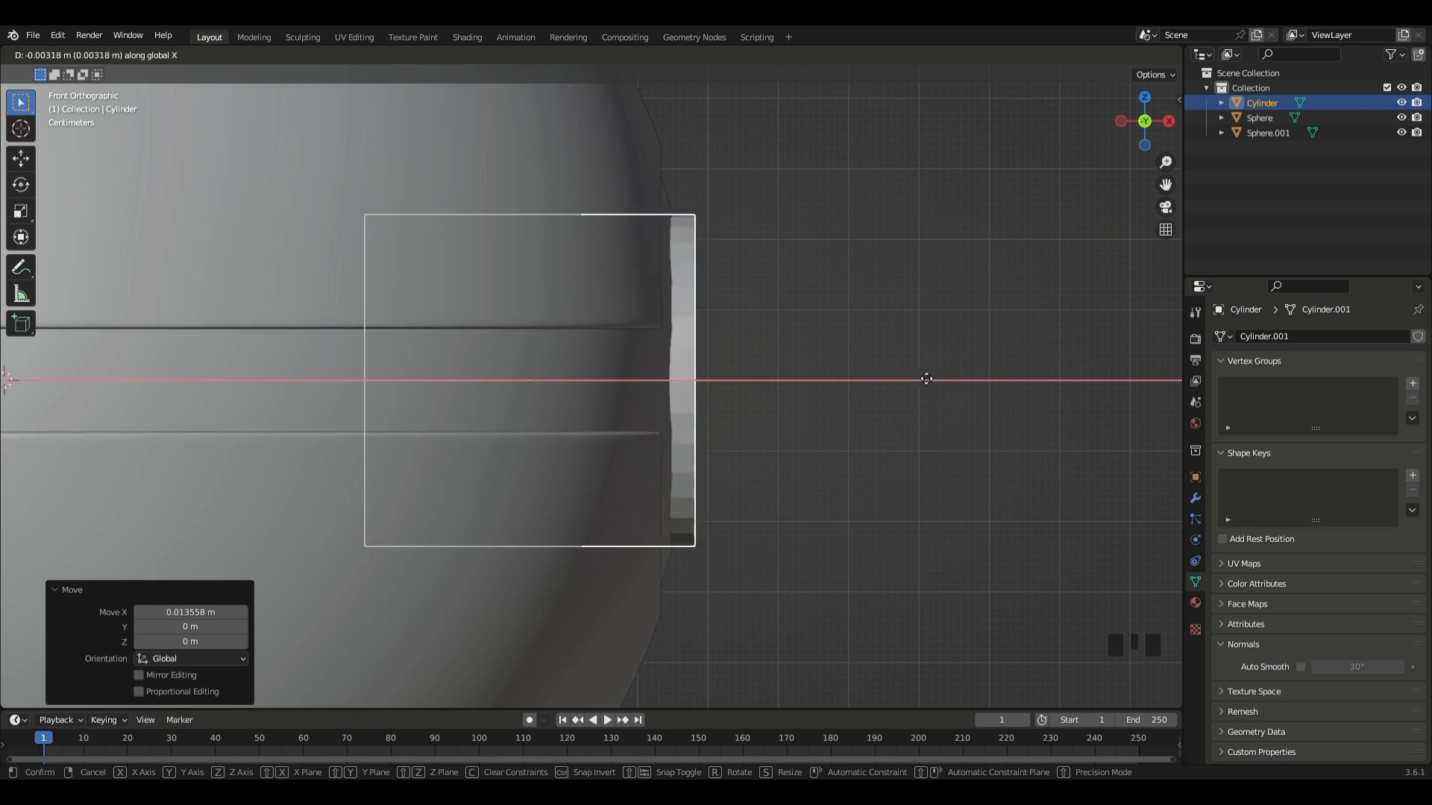
left_click(919, 373)
middle_click_drag(919, 373, 593, 363)
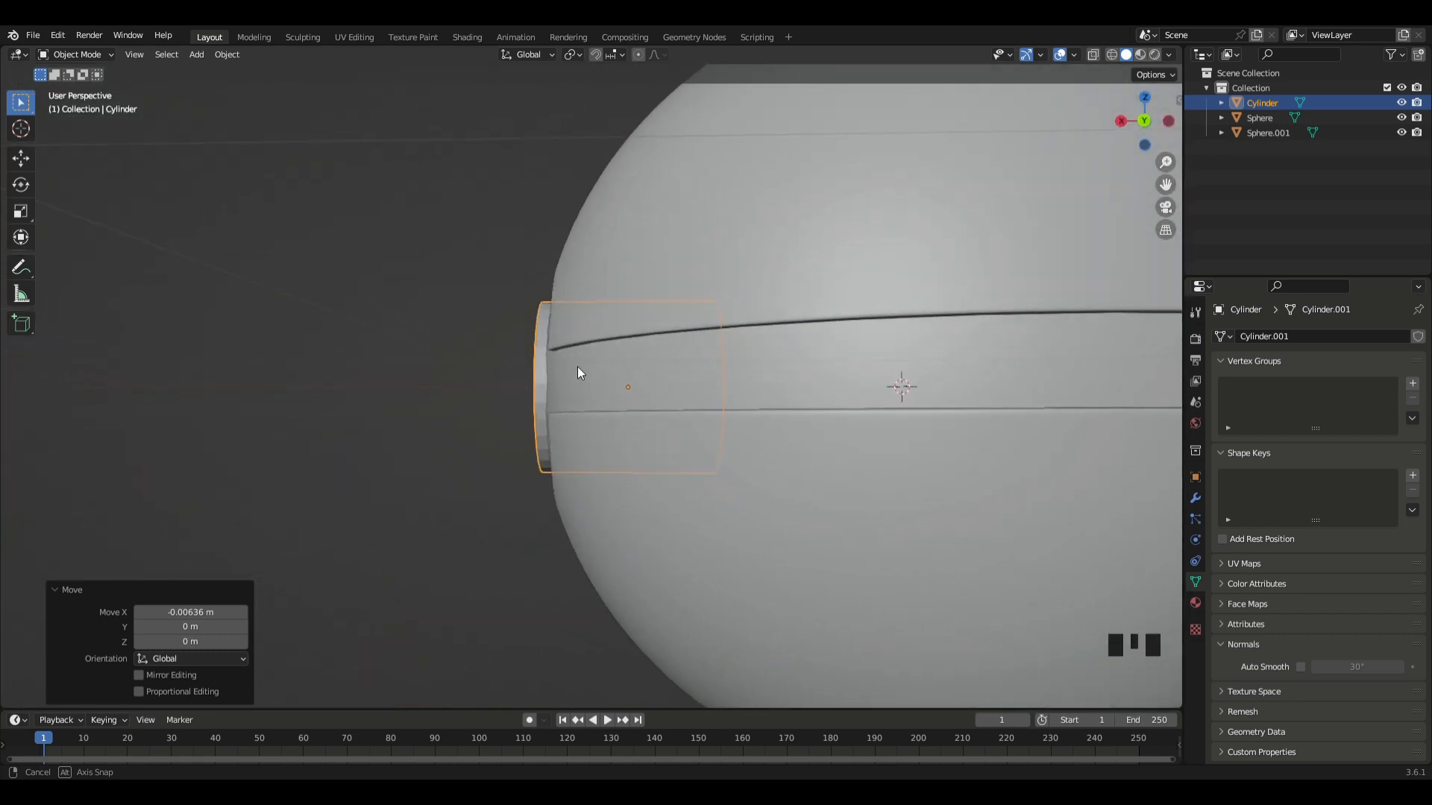
middle_click_drag(578, 366, 908, 396)
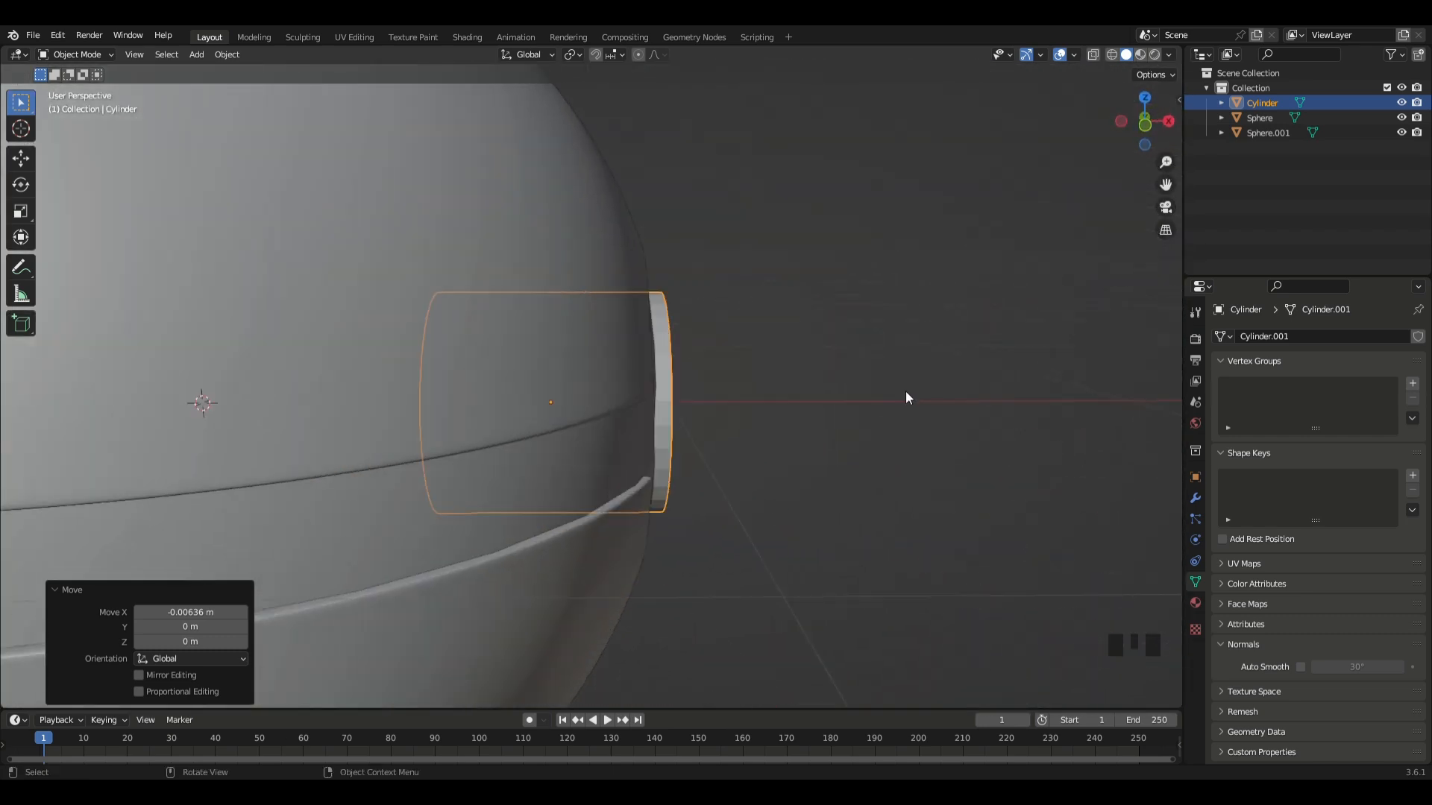
- Scale the inner sphere uniformly to about 0.991 and check its fit against the button in the front view
left_click(598, 450)
key("s")
left_click(896, 436)
scroll(901, 435, "up", 7)
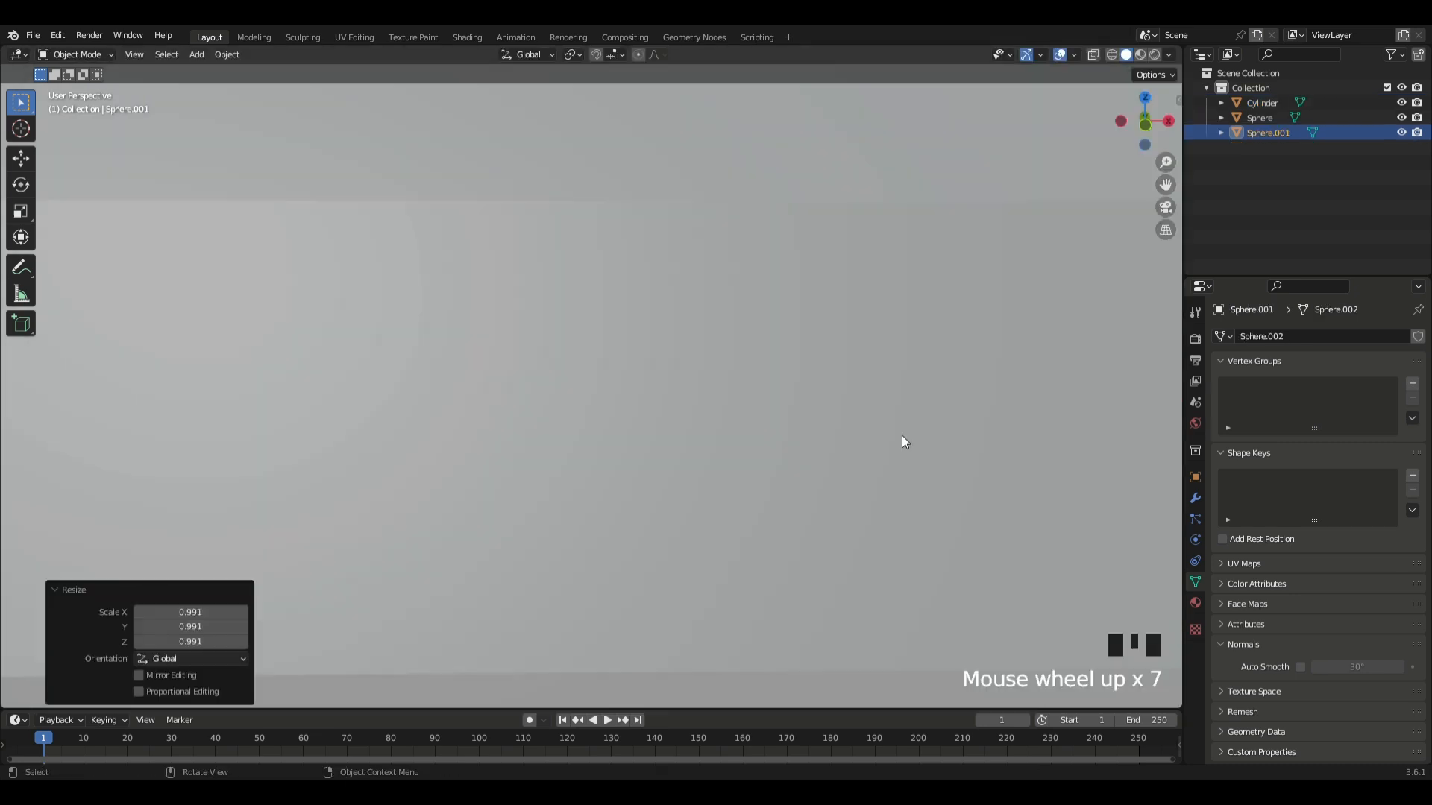
scroll(902, 435, "down", 5)
left_click(1146, 124)
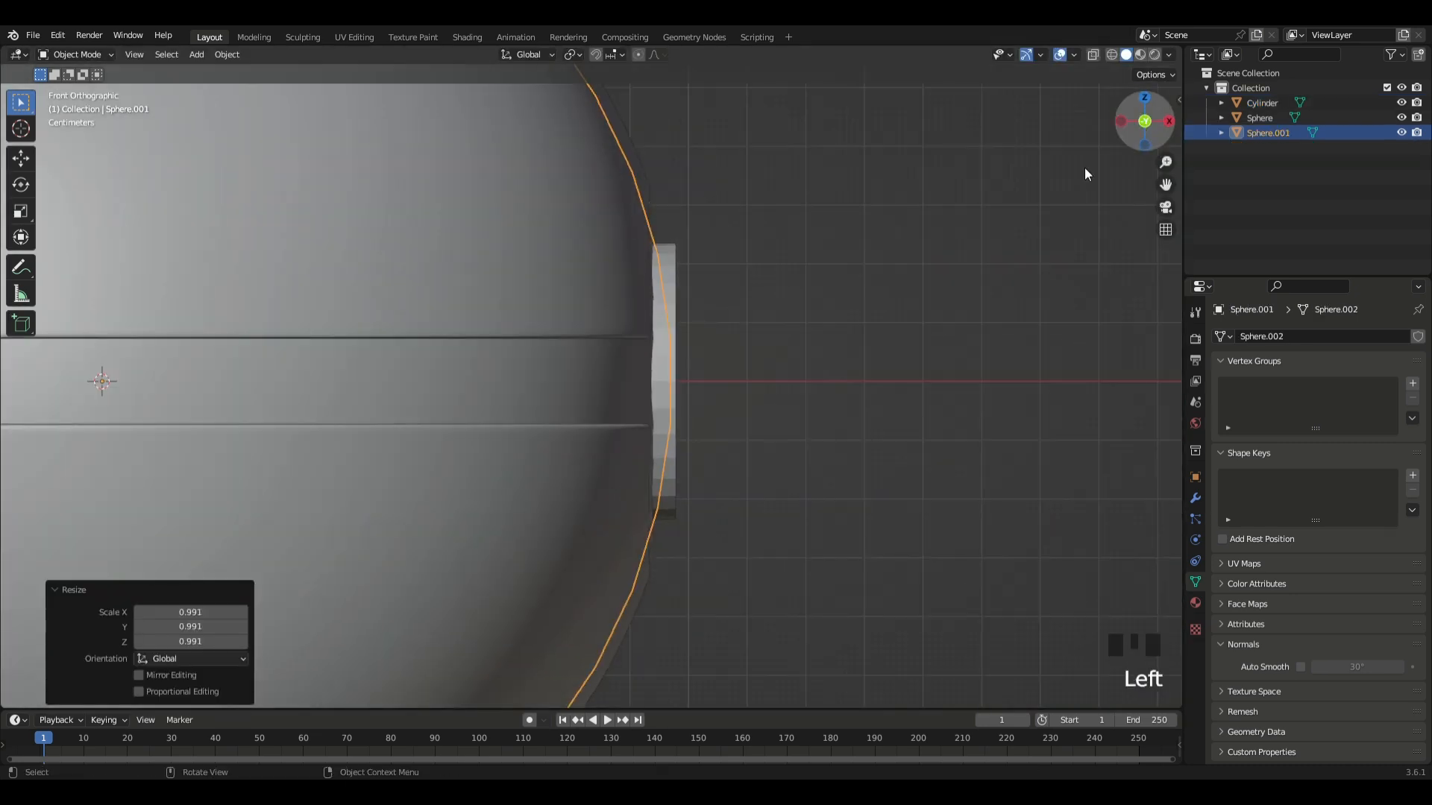
scroll(898, 324, "up", 2)
left_click(889, 339)
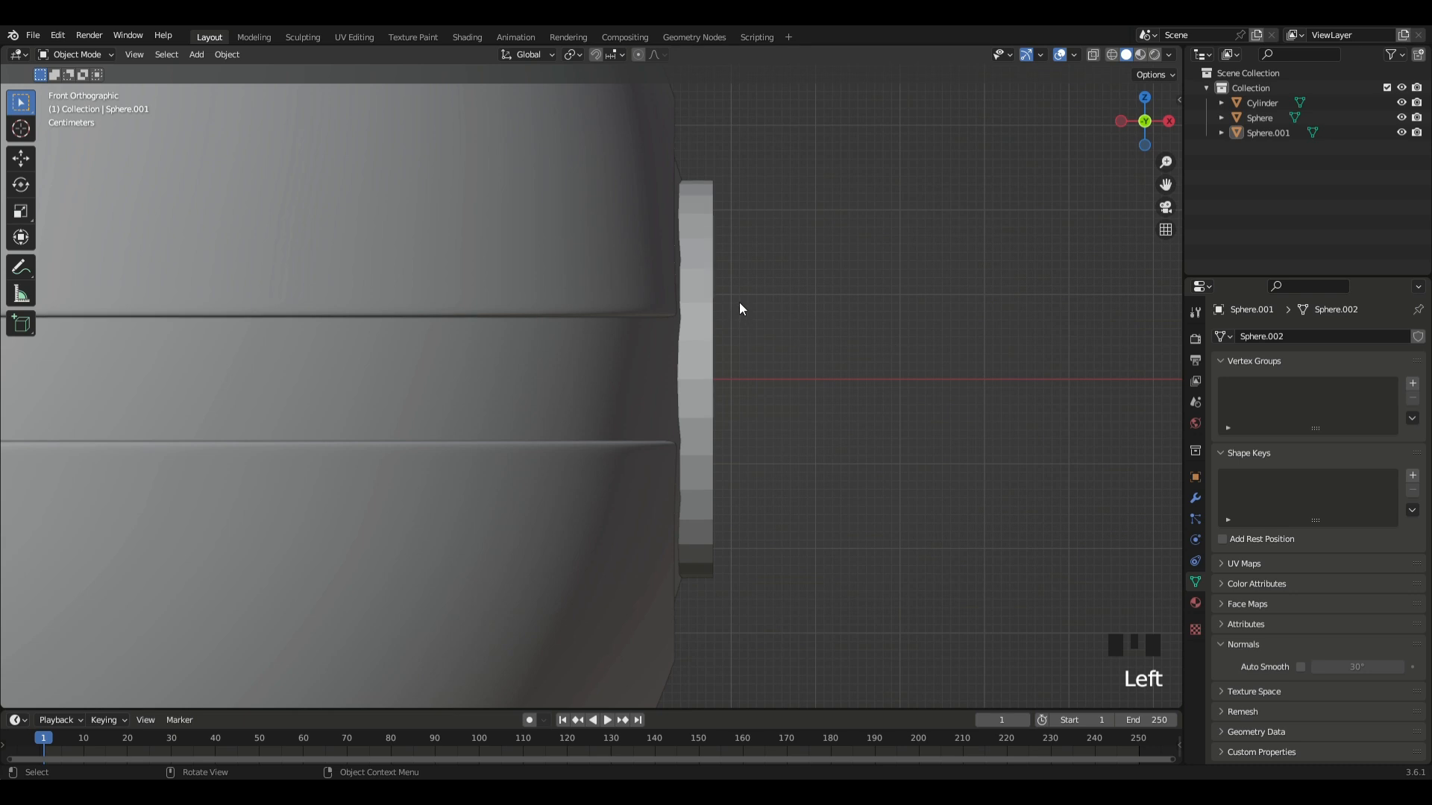
left_click(592, 385)
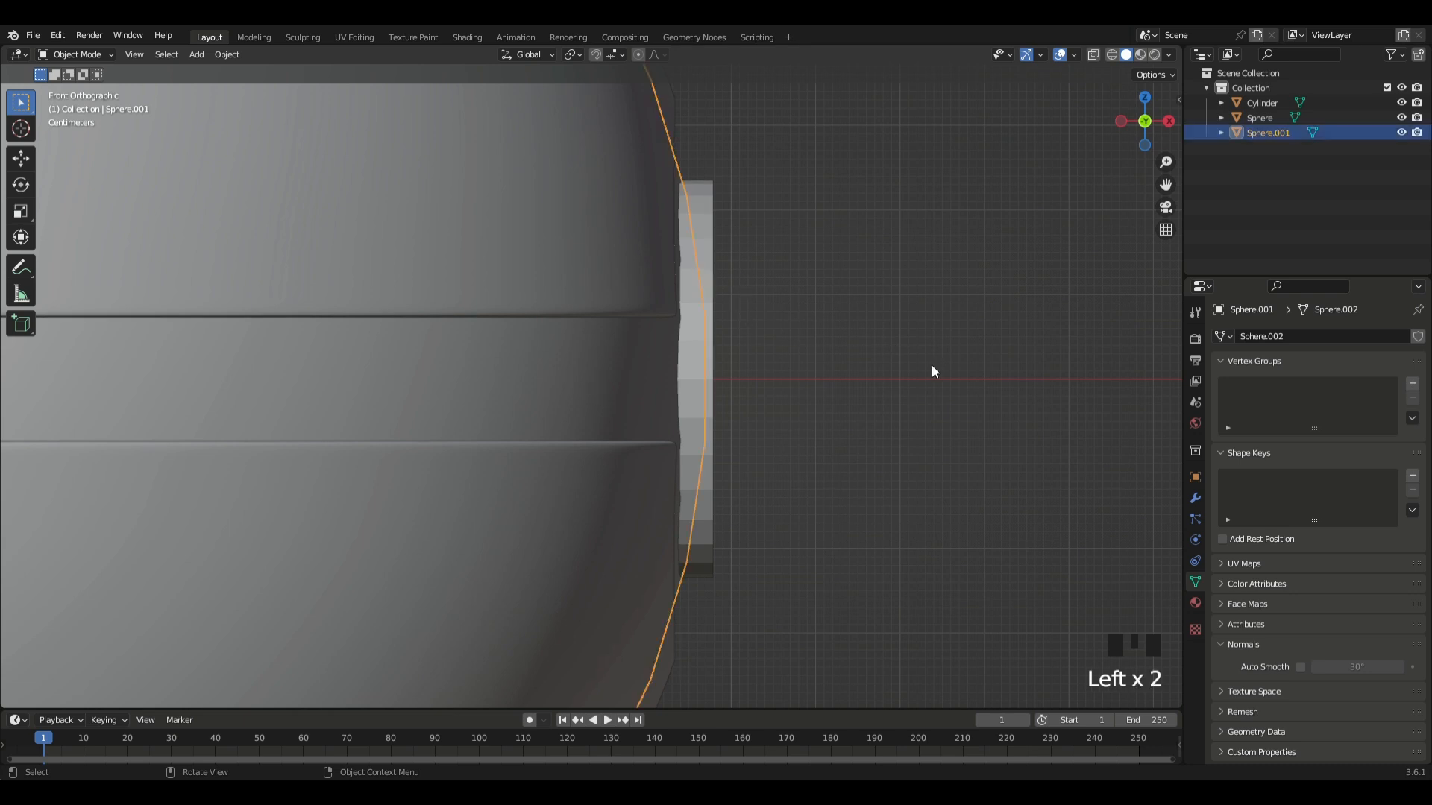
left_click(932, 371)
middle_click_drag(932, 370, 806, 396)
key("Tab")
key("Tab")
- Add a Subdivision Surface modifier to the button cylinder and set its viewport levels to 3
left_click(585, 453)
scroll(585, 453, "down", 3)
scroll(809, 388, "up", 3)
left_click(1195, 497)
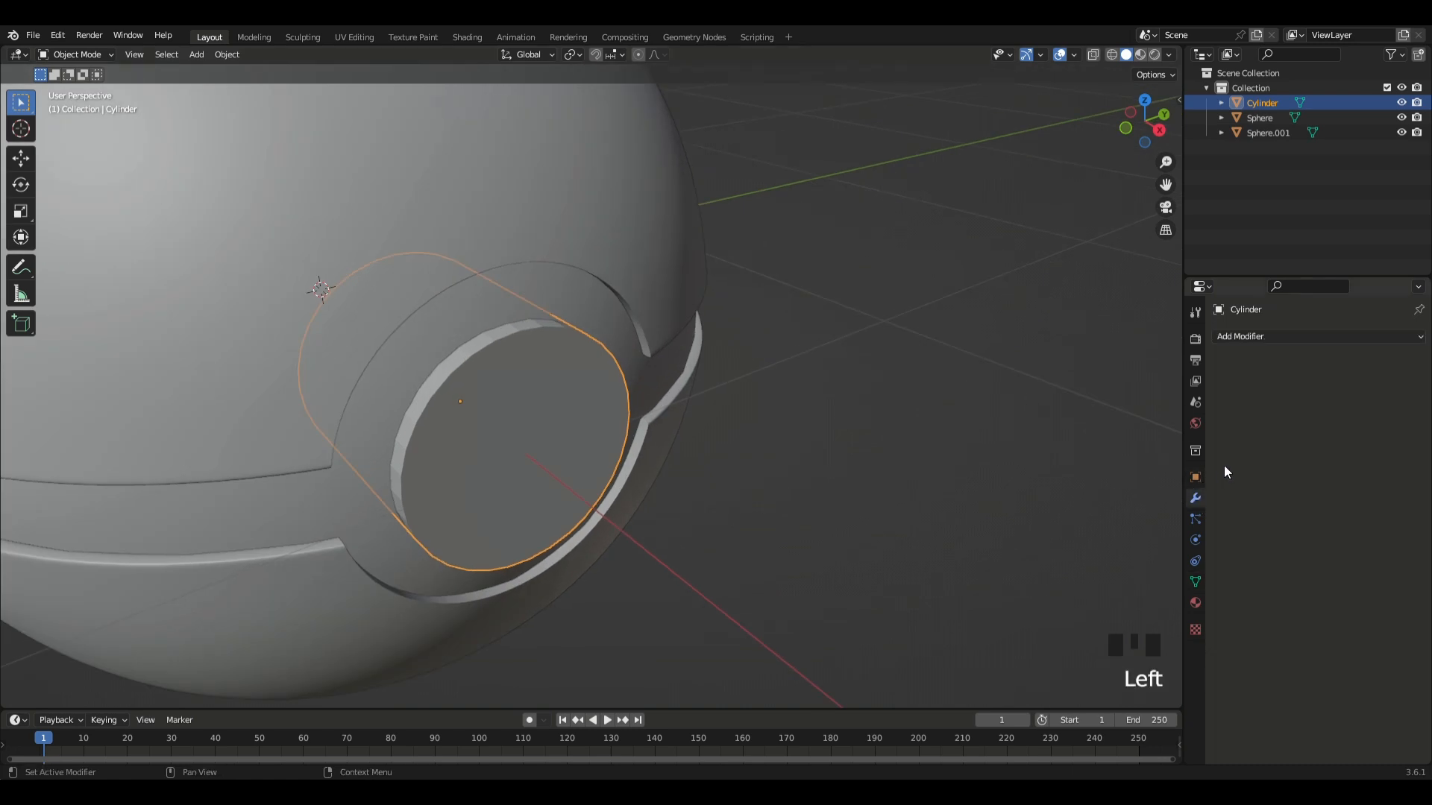
left_click(1277, 336)
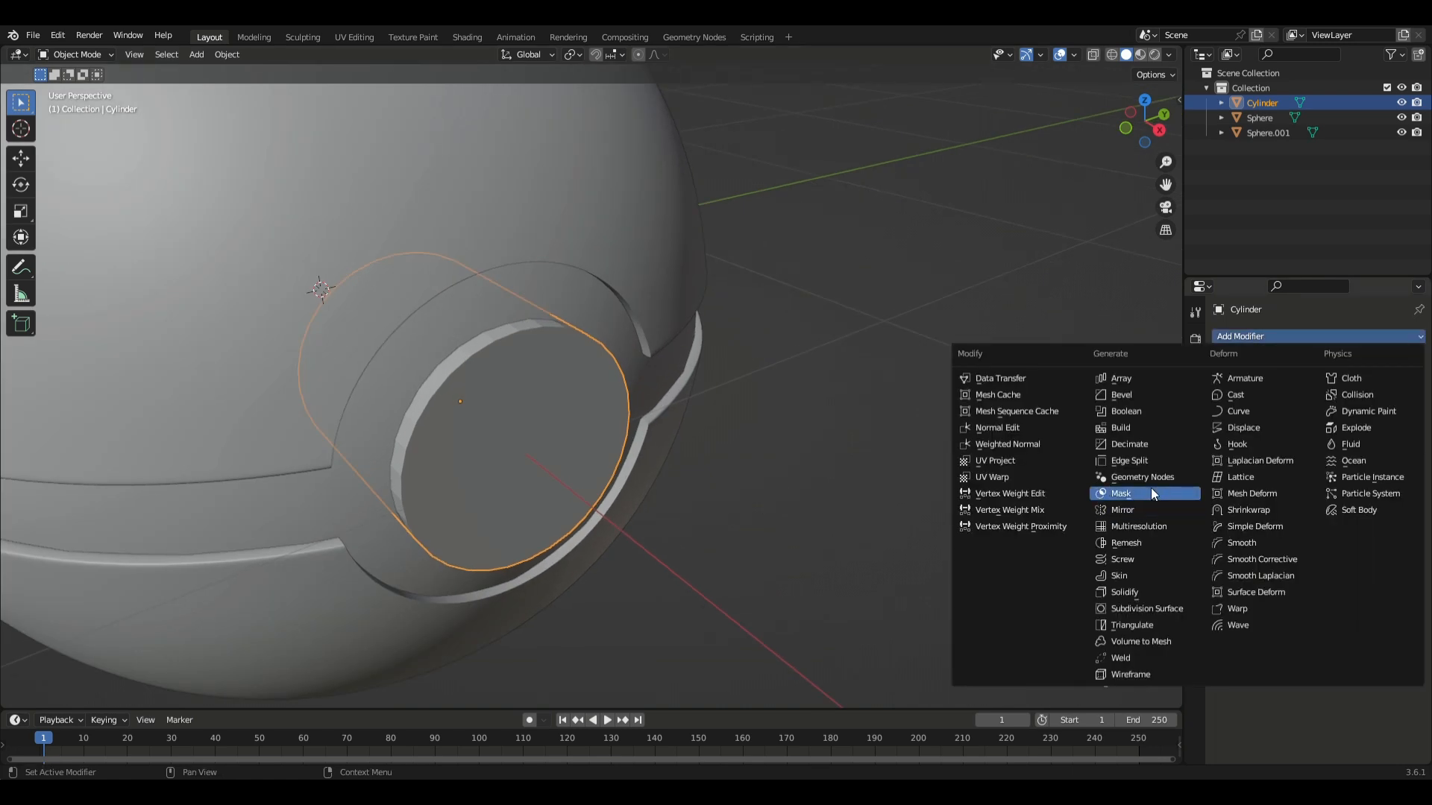
left_click(1157, 608)
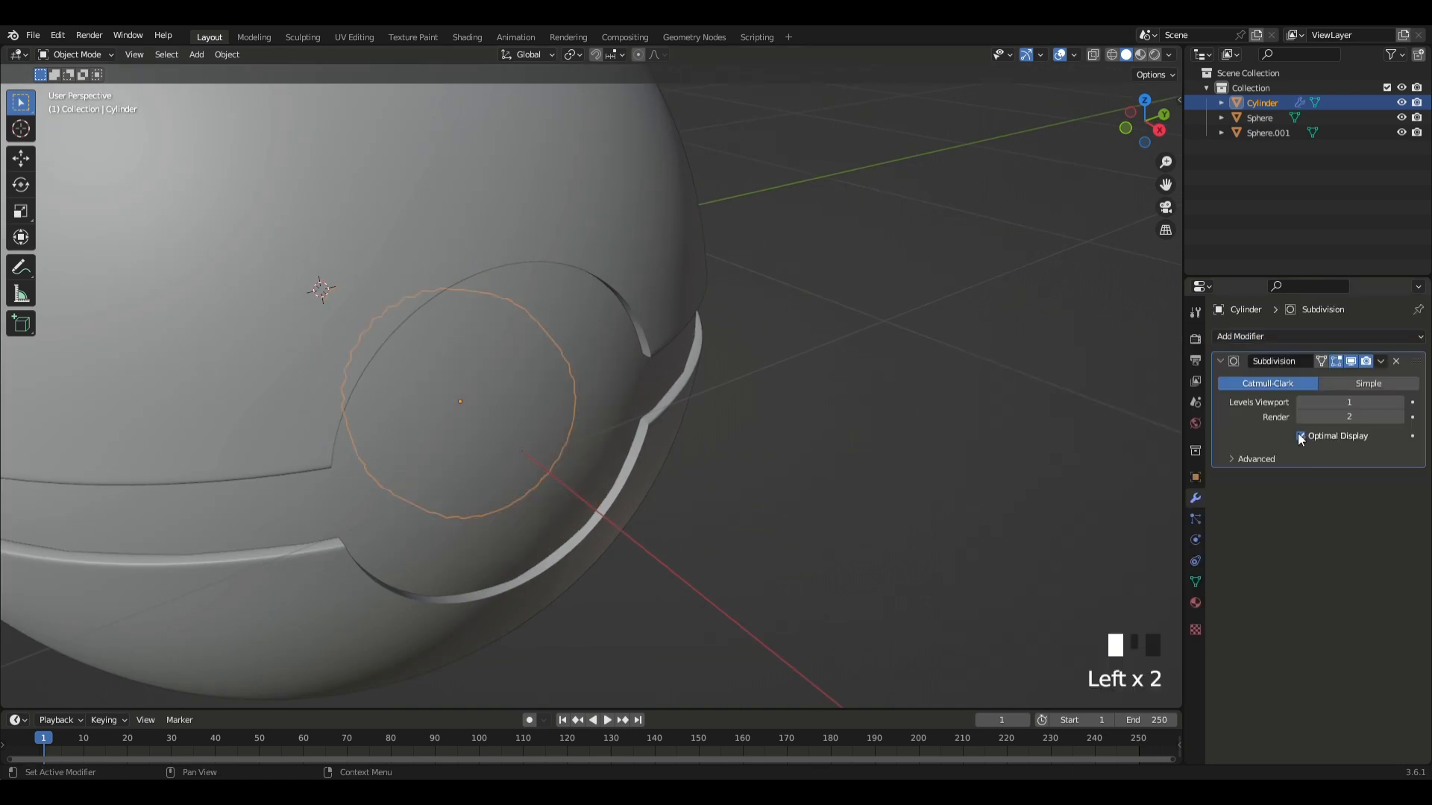
left_click(1400, 403)
left_click(1400, 403)
- Add a loop cut around the button cylinder and slide it fully to the front rim, factor -1
scroll(567, 365, "up", 2)
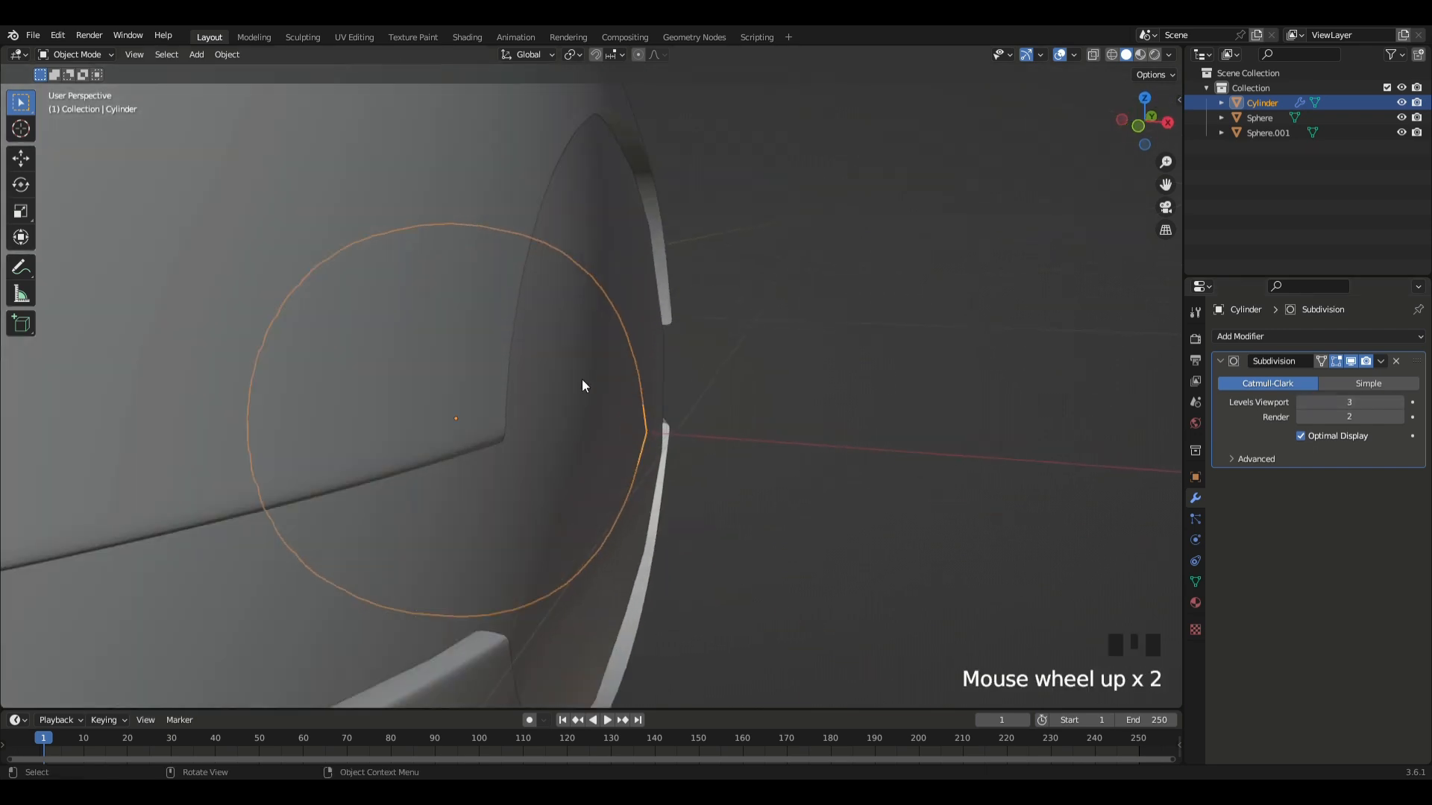
key("Tab")
key("ctrl+r")
left_click(641, 440)
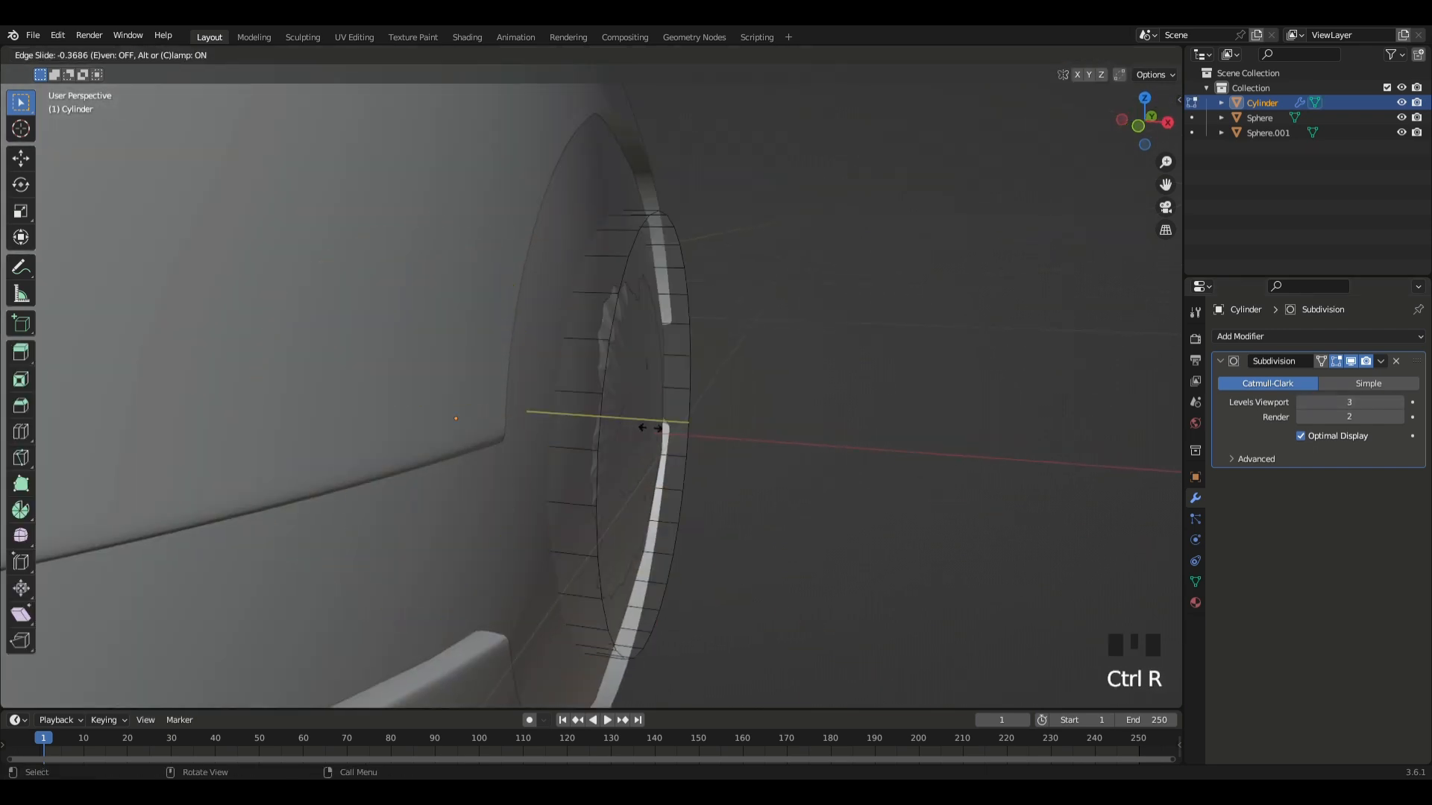
left_click(766, 445)
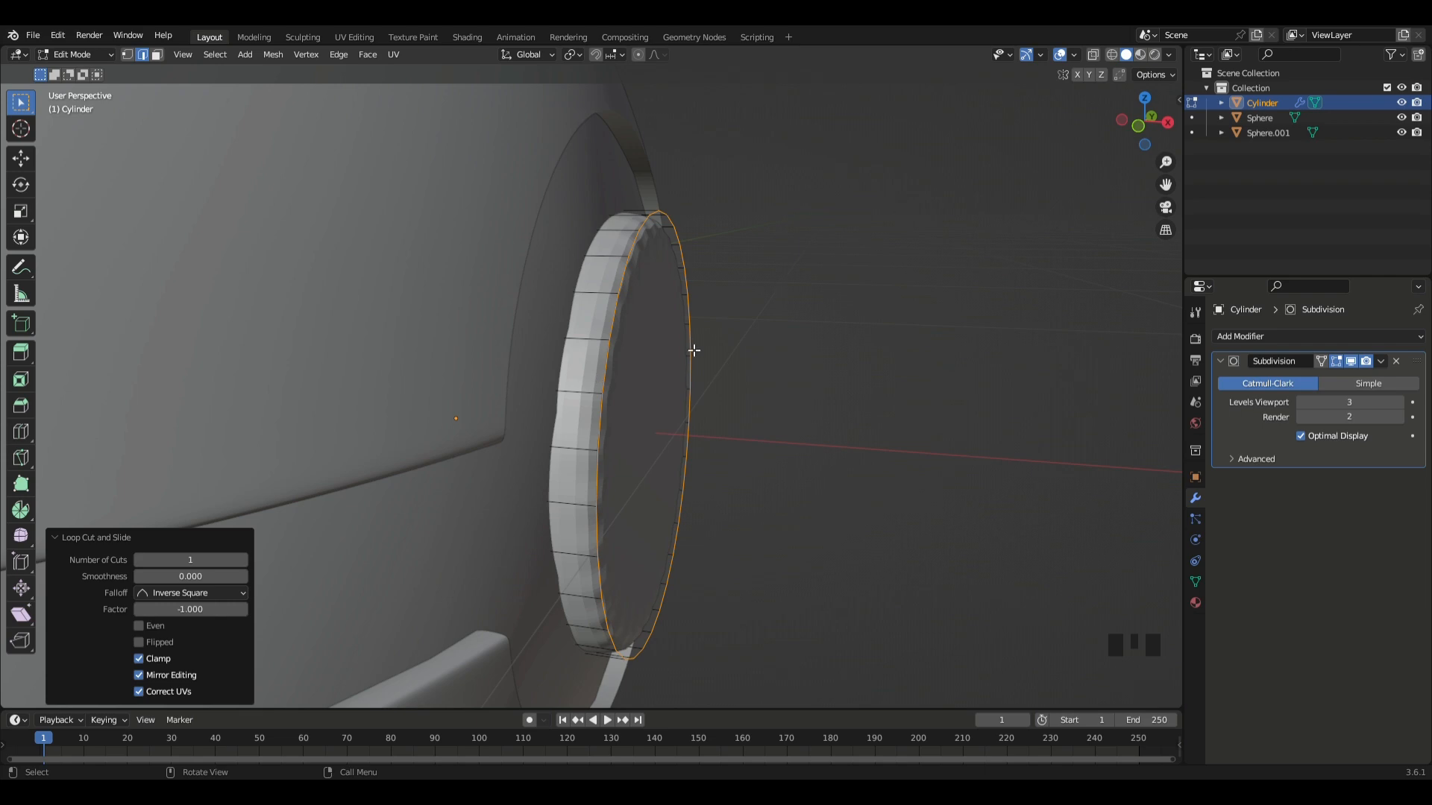
- Using wireframe display, add a second loop cut slid fully to the cylinder's back rim, factor 1, and return to solid shading
key("z")
left_click(544, 345)
scroll(589, 382, "up", 2)
key("ctrl+r")
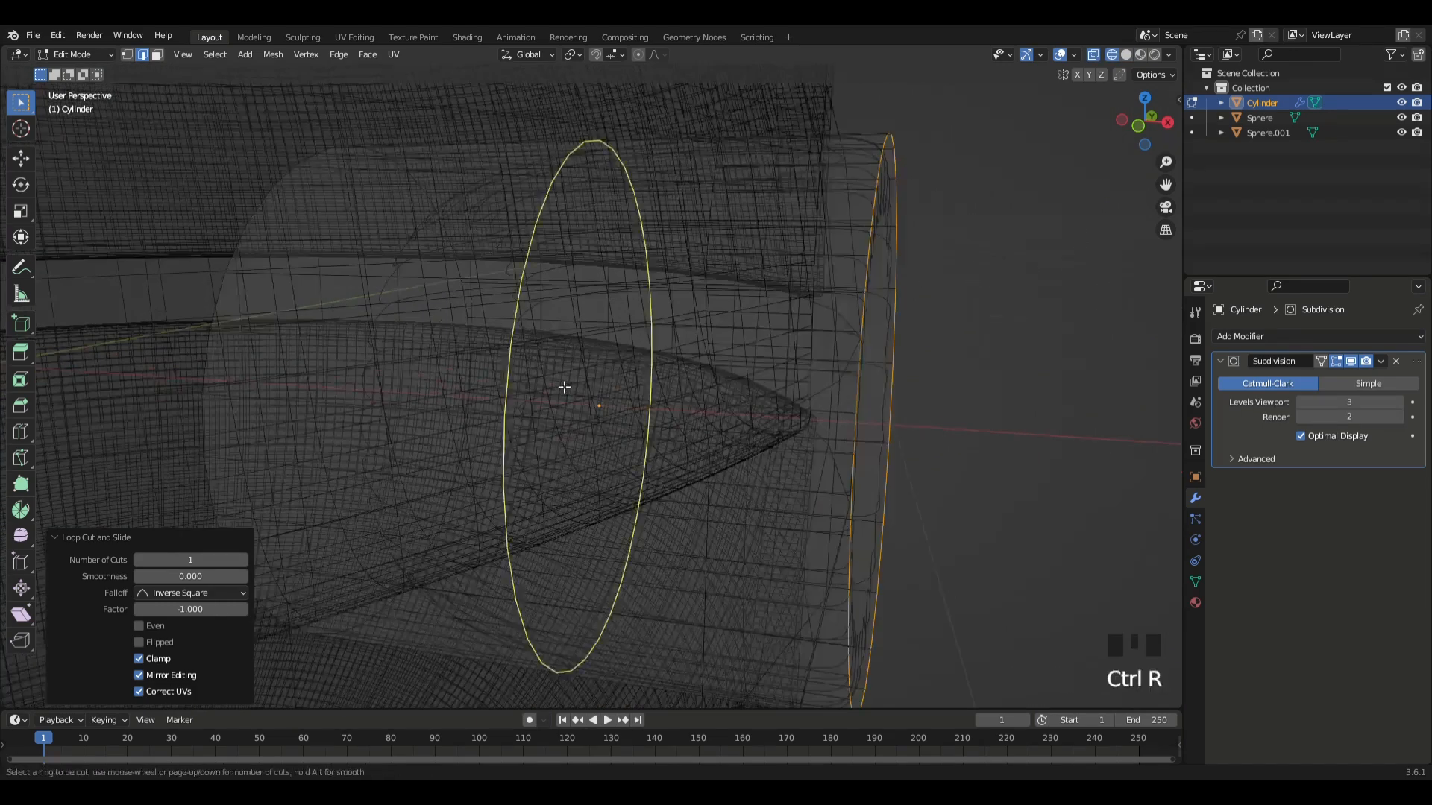
left_click(565, 387)
left_click(260, 342)
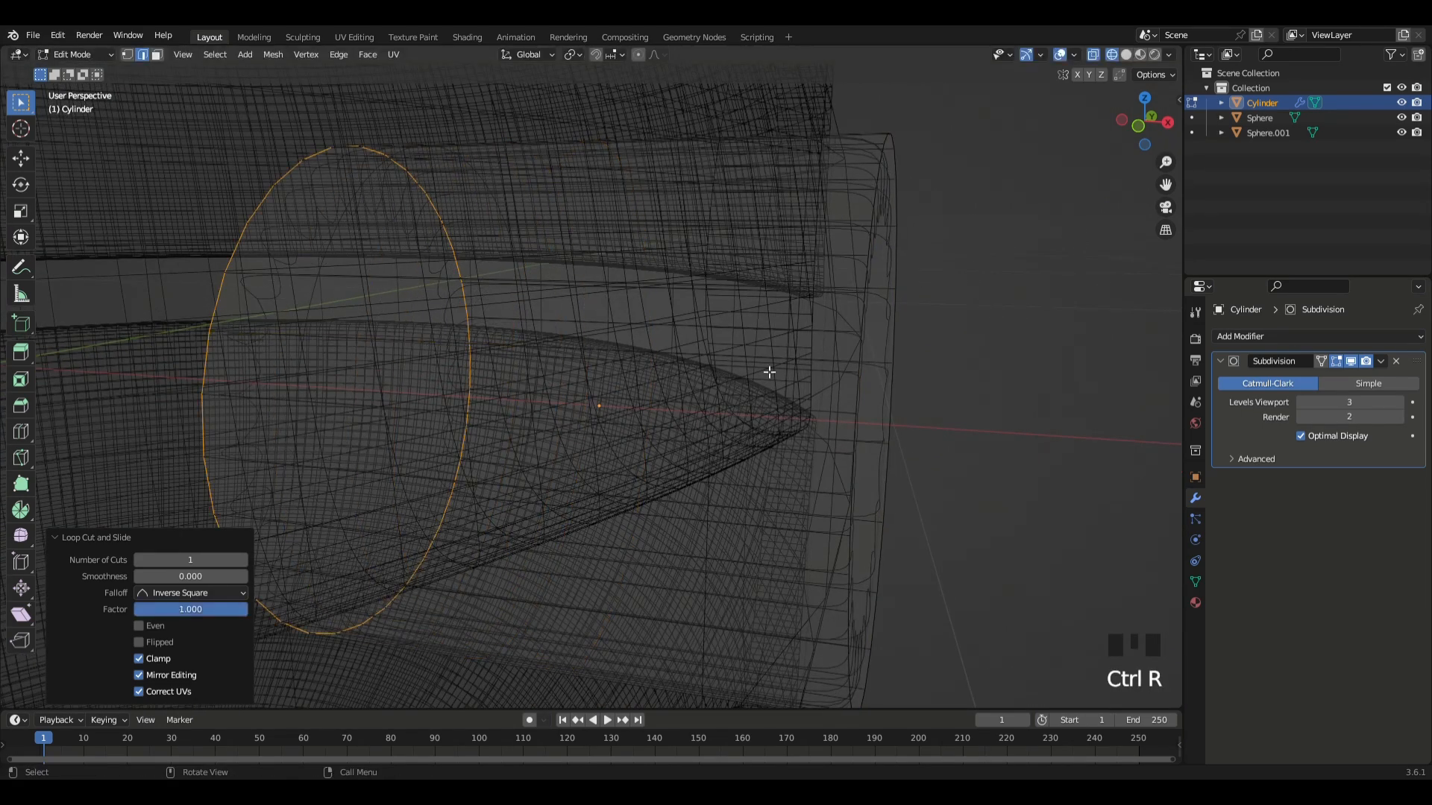
key("z")
left_click(865, 369)
middle_click_drag(917, 377, 709, 342, "shift")
scroll(712, 344, "down", 2)
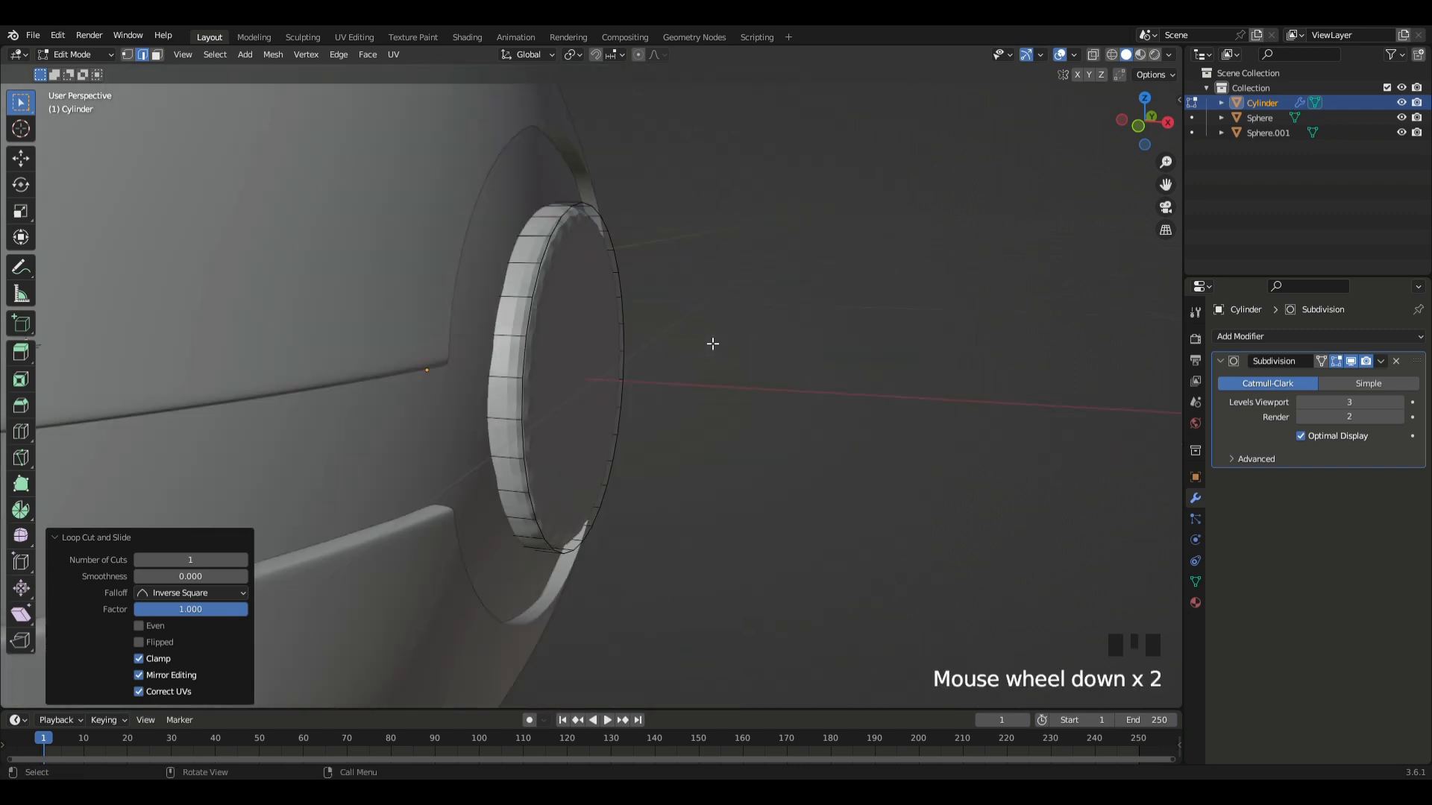
- Select only the button cylinder's front cap in face select mode and inset it with 0 m thickness
key("Tab")
key("Tab")
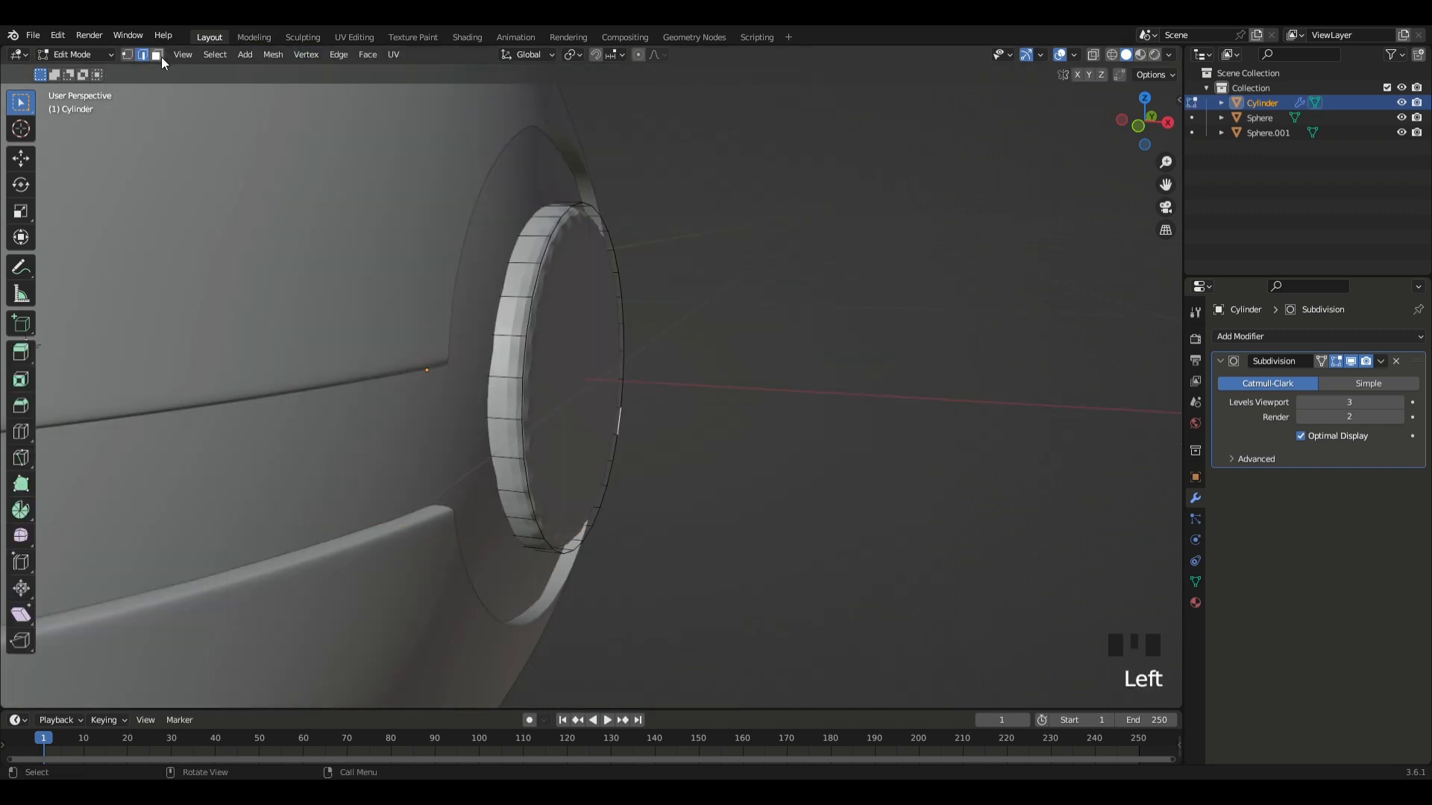
left_click(157, 55)
left_click(558, 332)
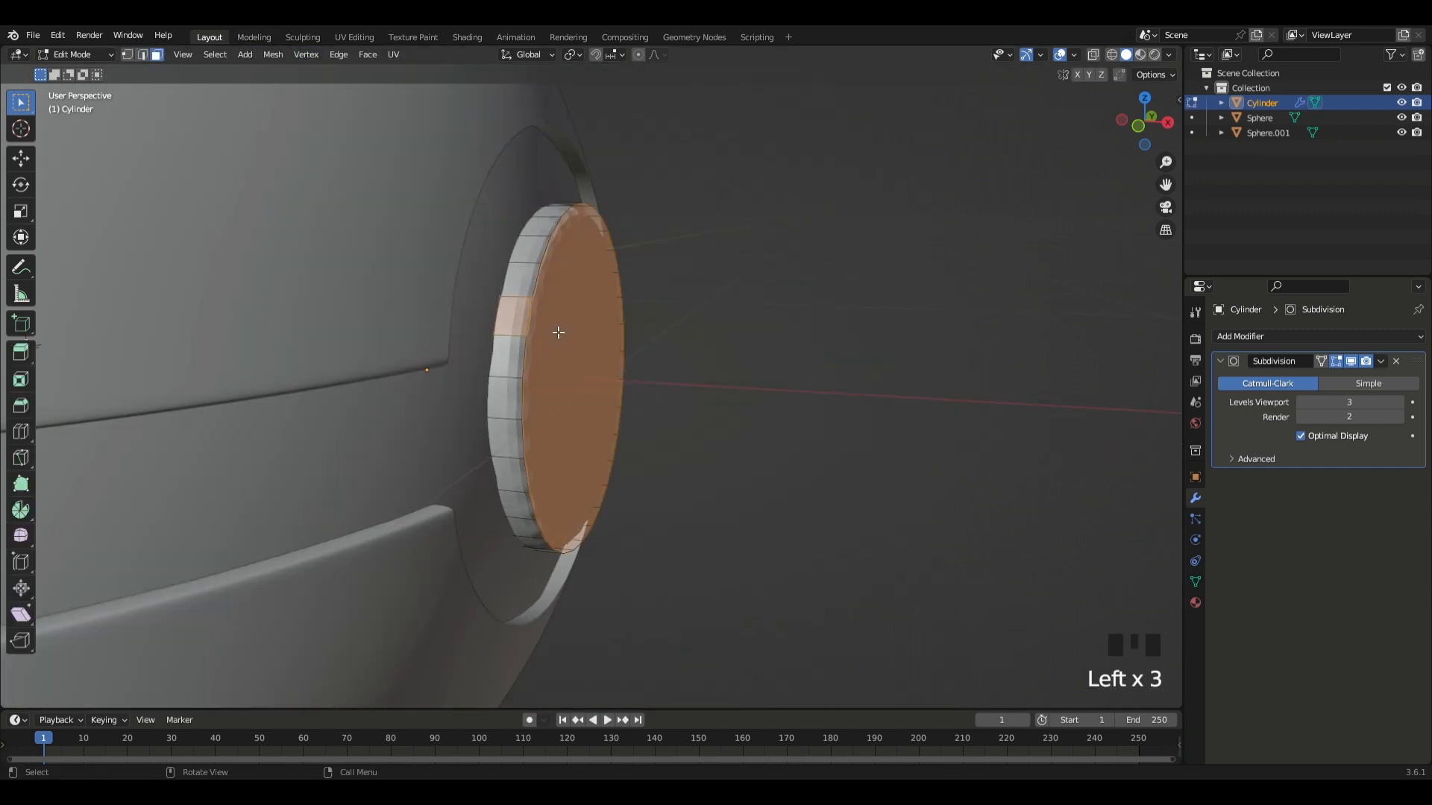
left_click(611, 363)
key("i")
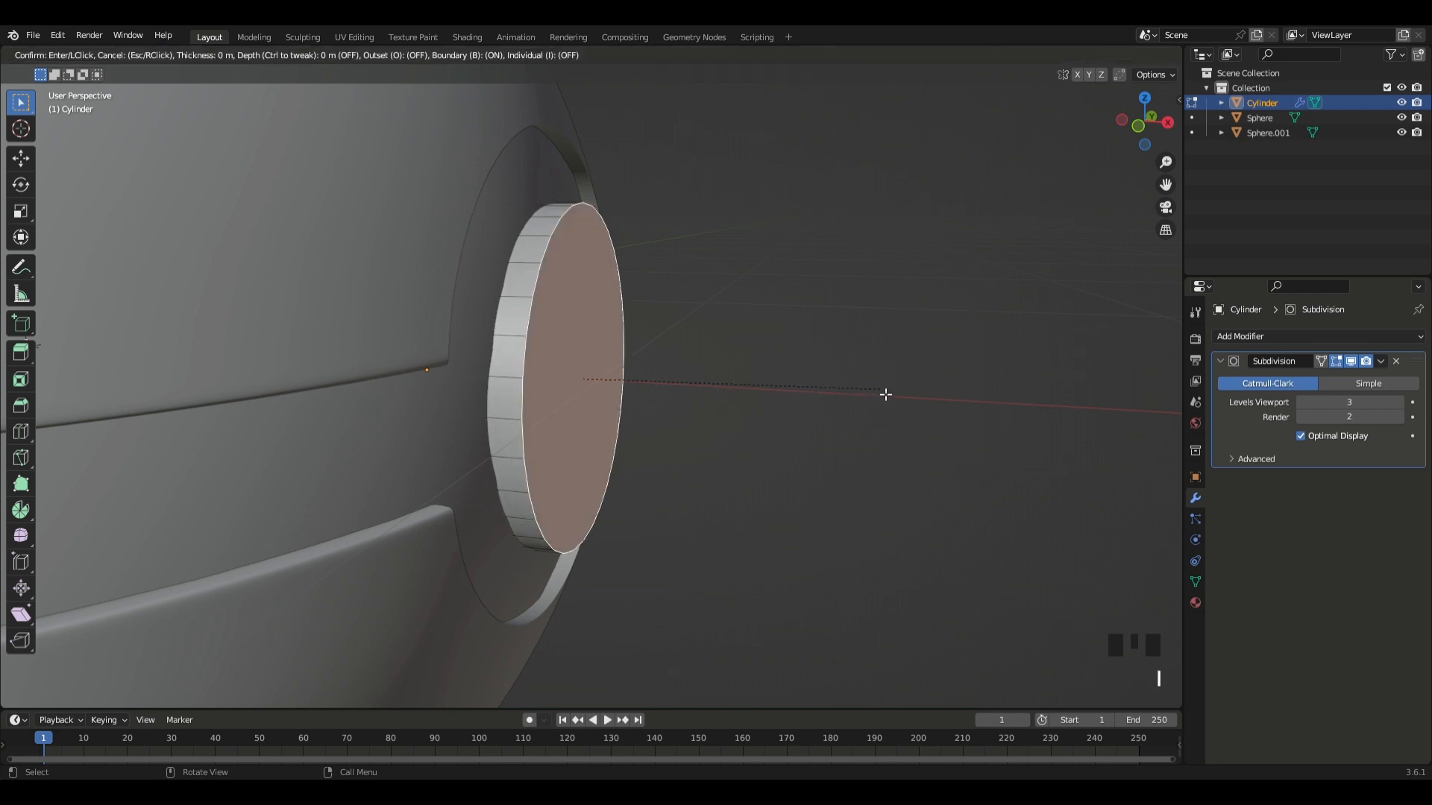
- Inset the button's front cap face by about 0.46 m to form a smaller central circle
middle_click_drag(901, 397, 776, 390)
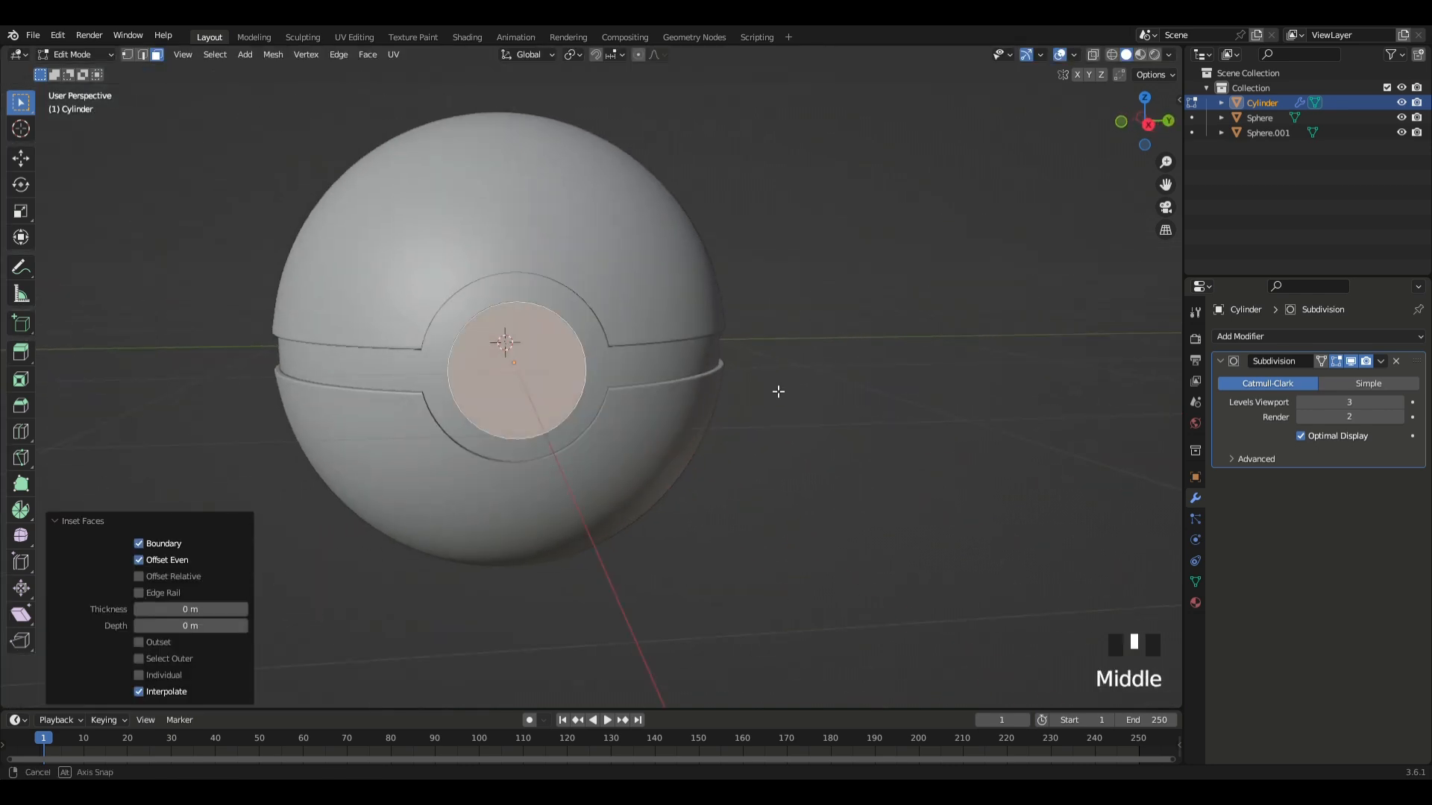
scroll(821, 390, "up", 3)
key("i")
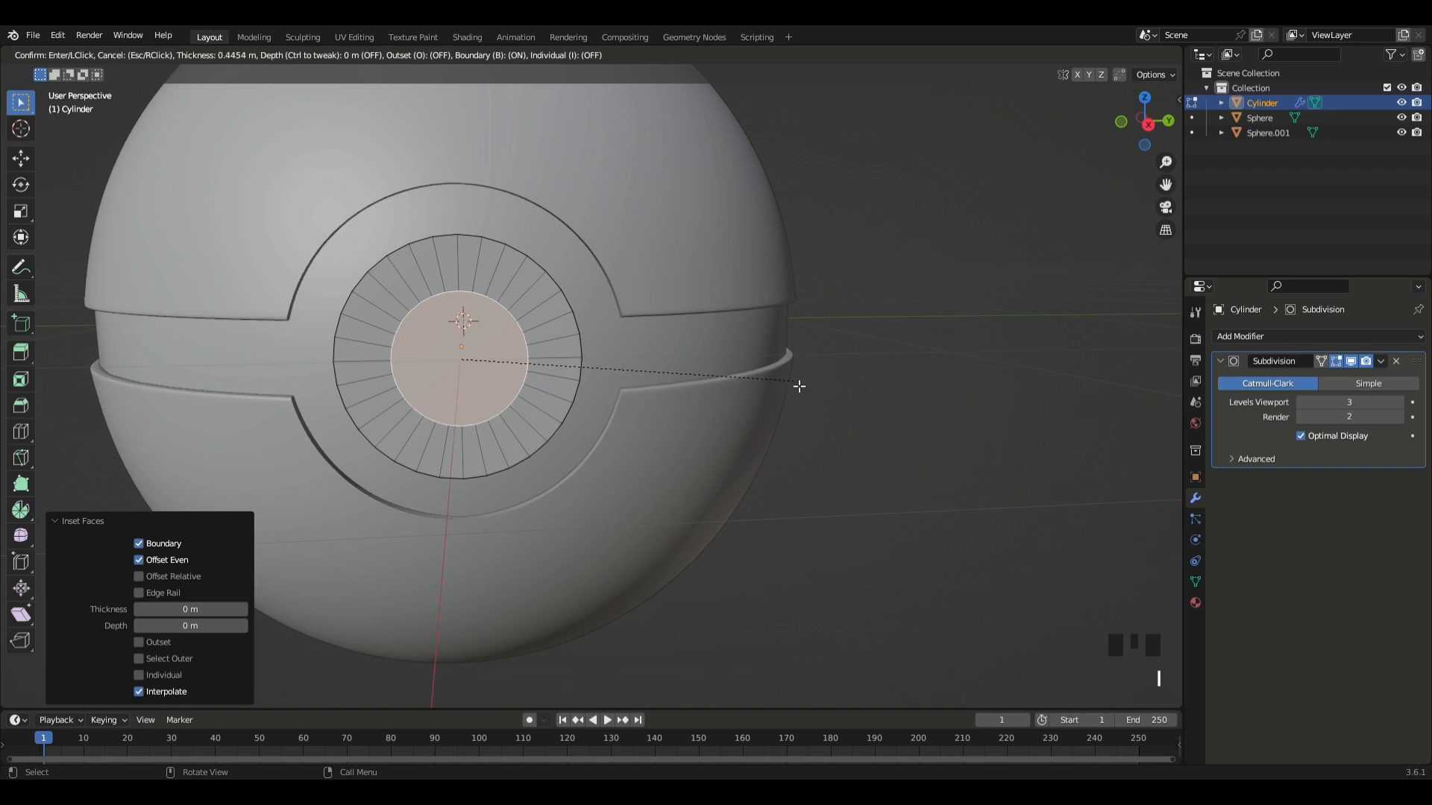
left_click(798, 386)
middle_click_drag(798, 386, 960, 368)
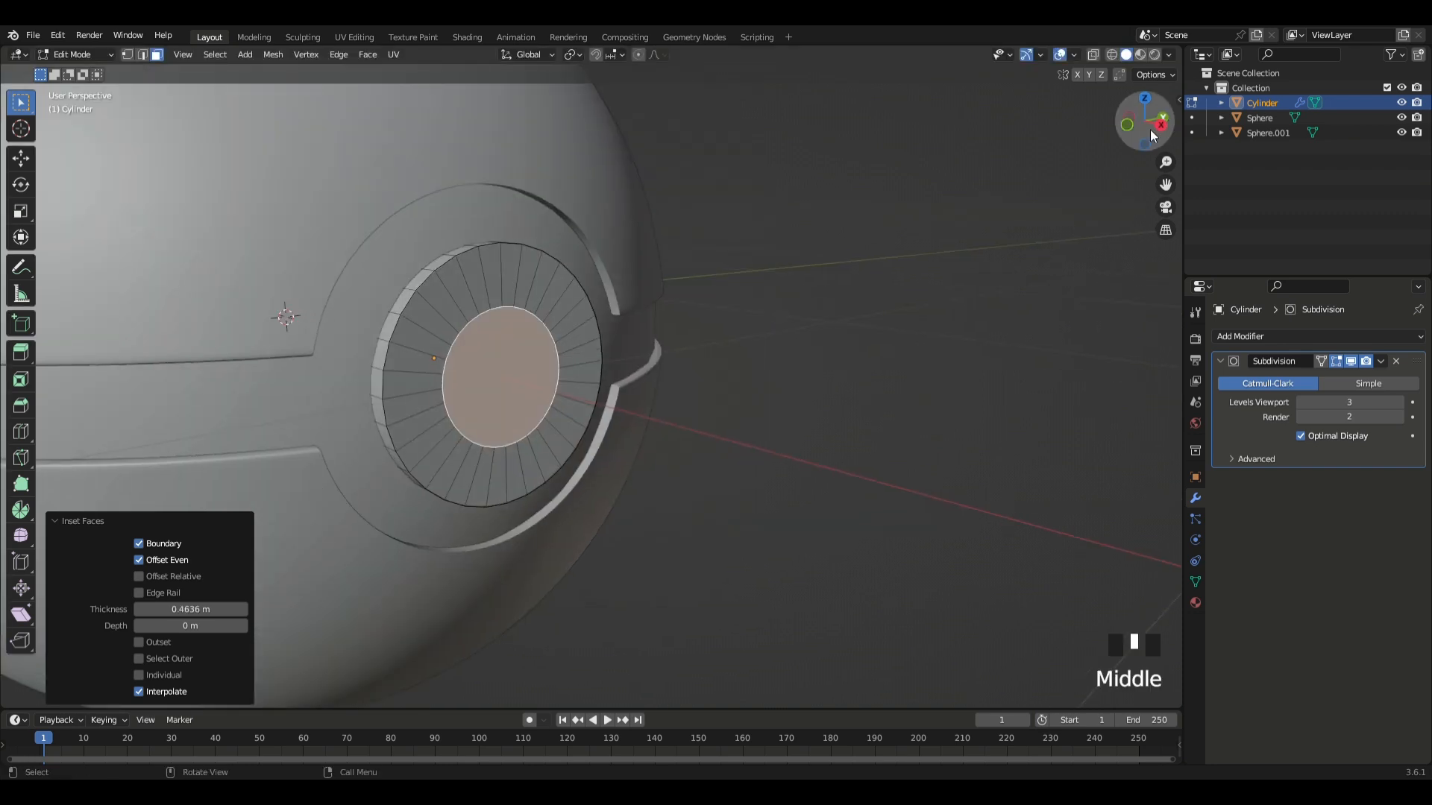
key("e")
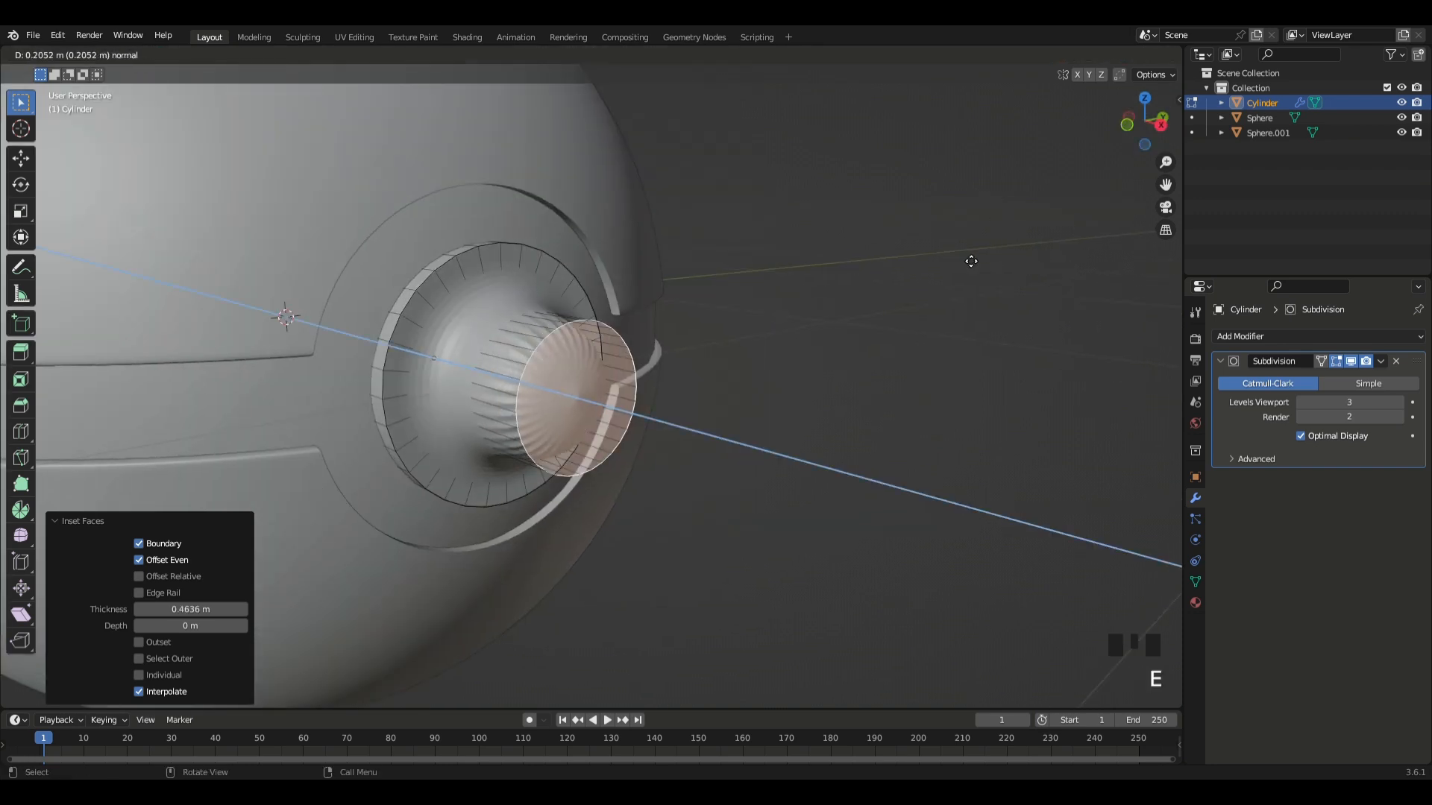
right_click(825, 323)
- Inset the button's central circle with 0 m thickness and extrude it outward about 0.05 m
key("i")
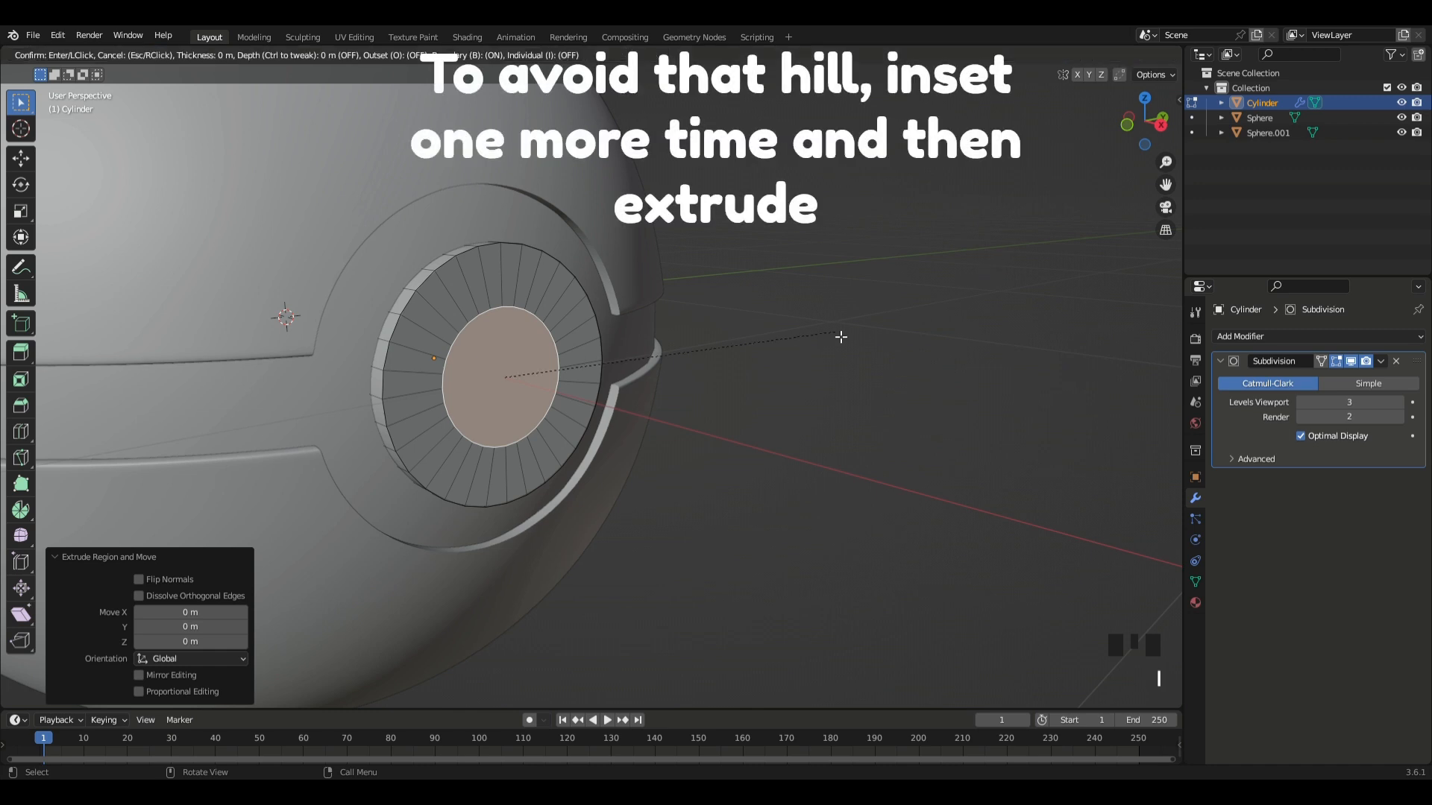
left_click(841, 337)
key("e")
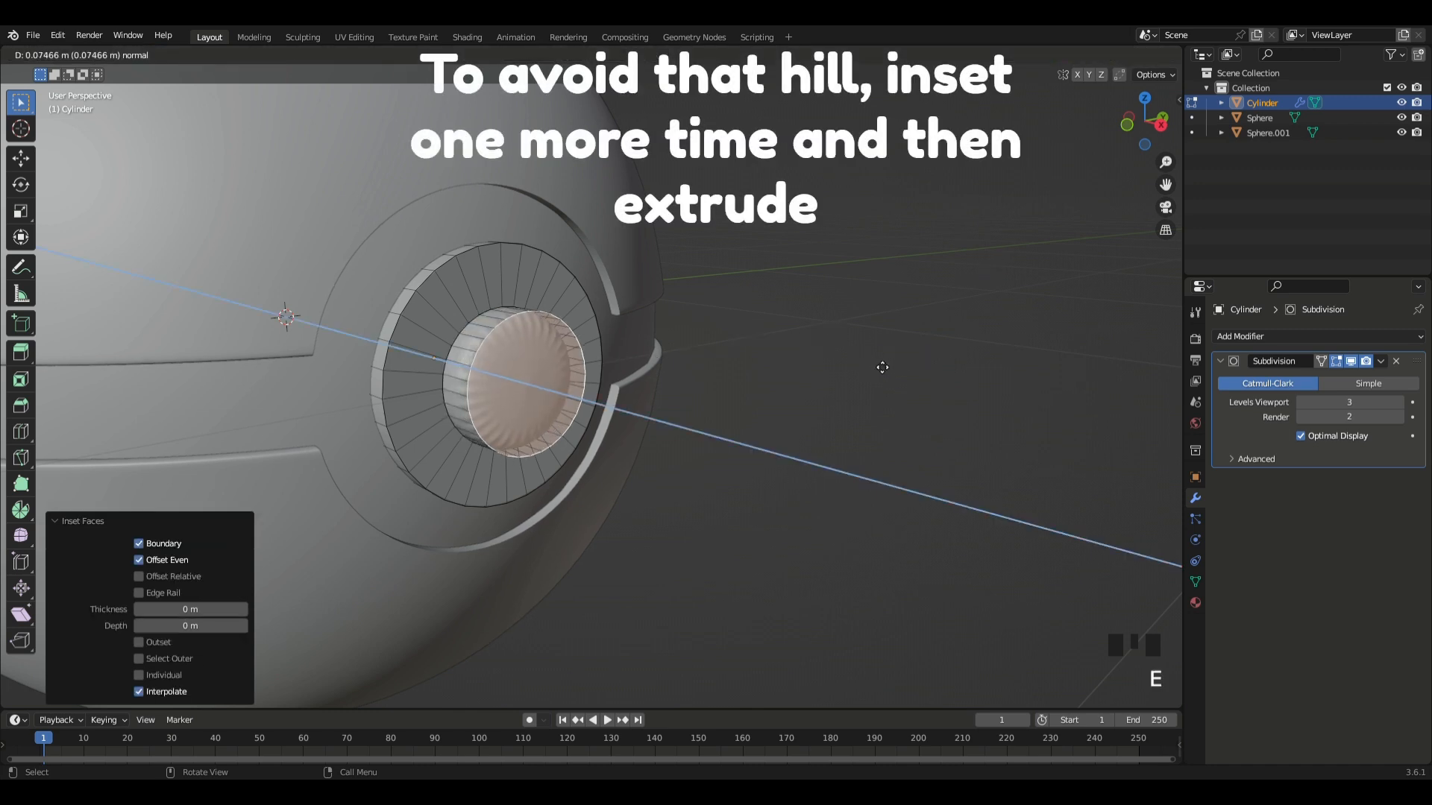
left_click(881, 368)
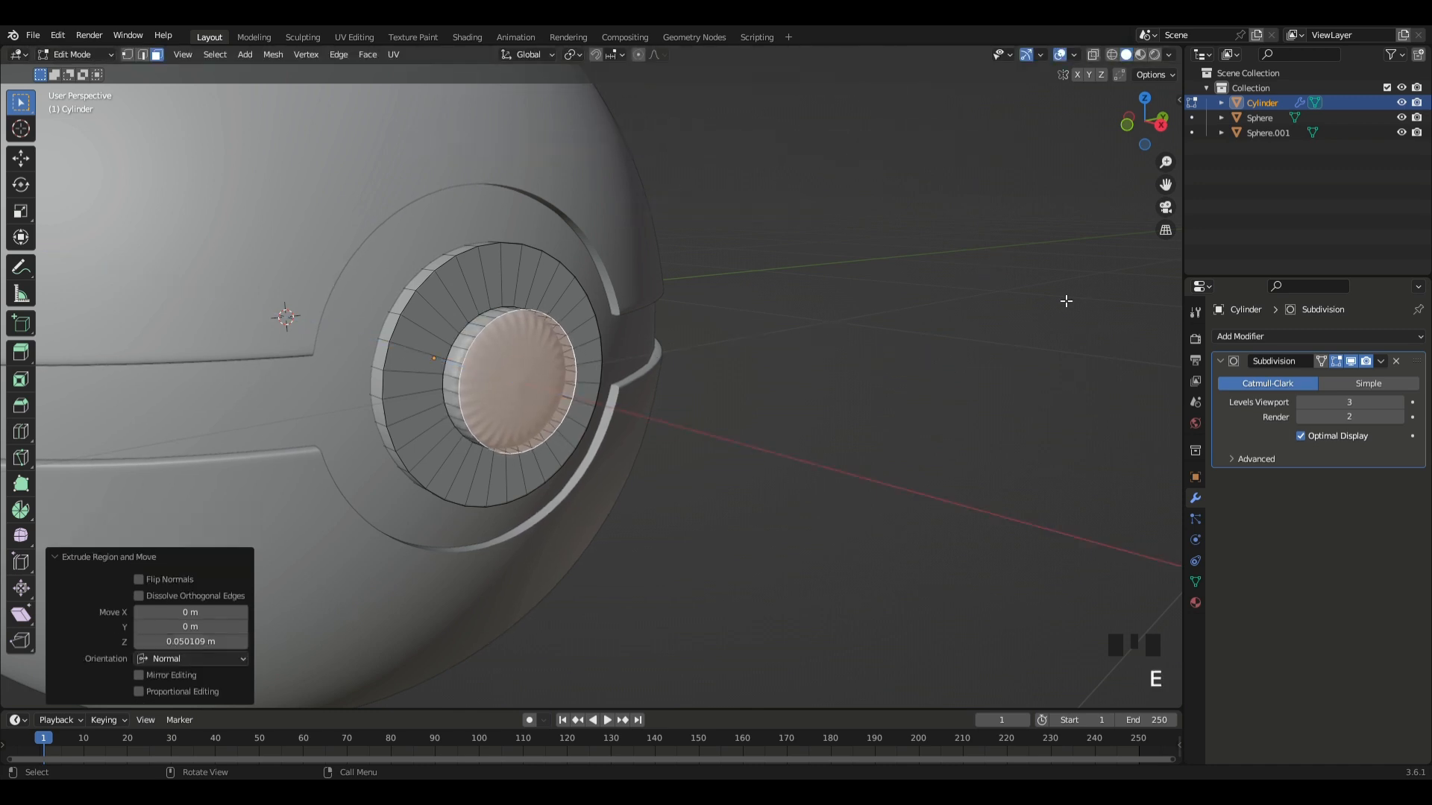
- In a straight side view, move the button's extruded center face back toward the ball by about 0.021 m along X
left_click(1128, 125)
left_click(1119, 120)
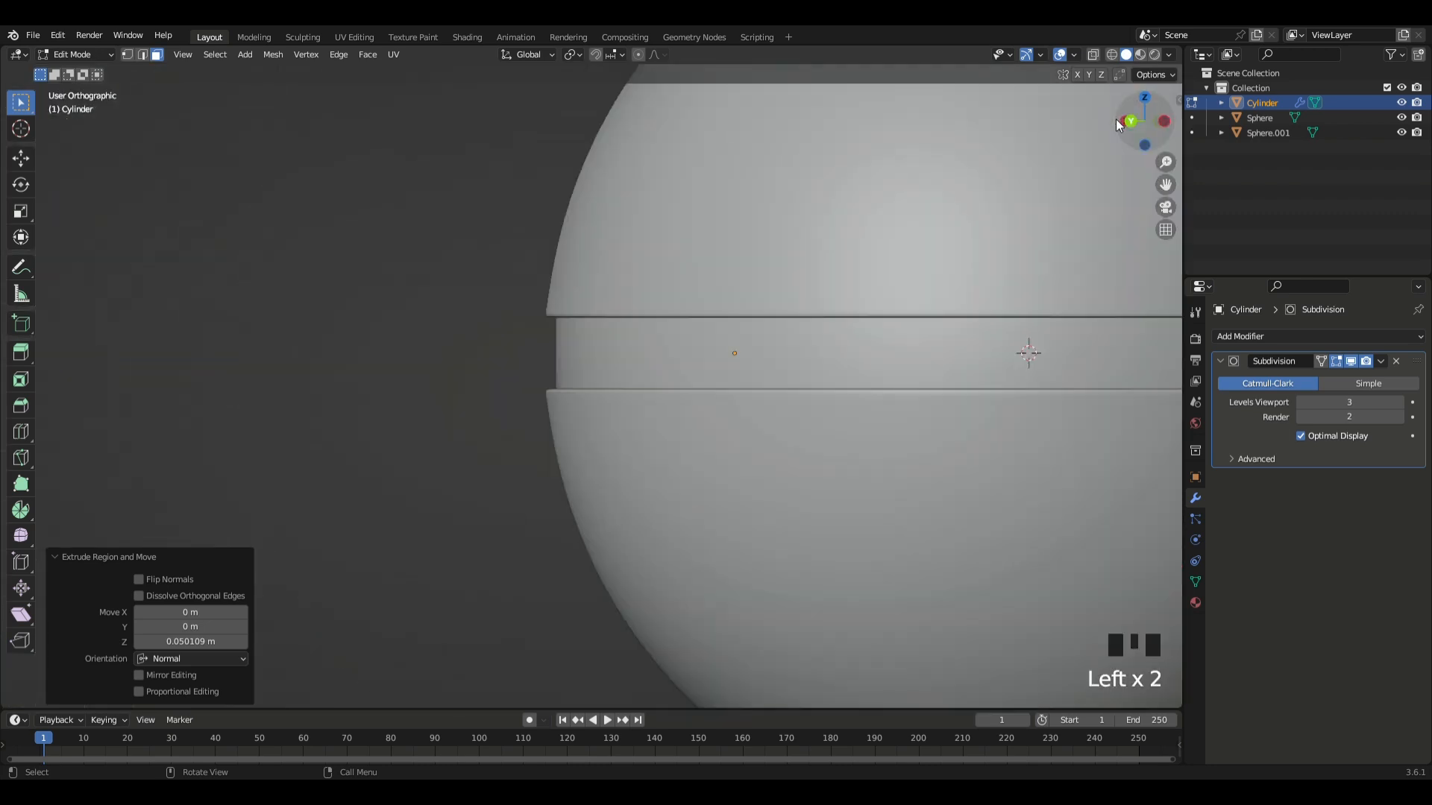
scroll(744, 356, "up", 2)
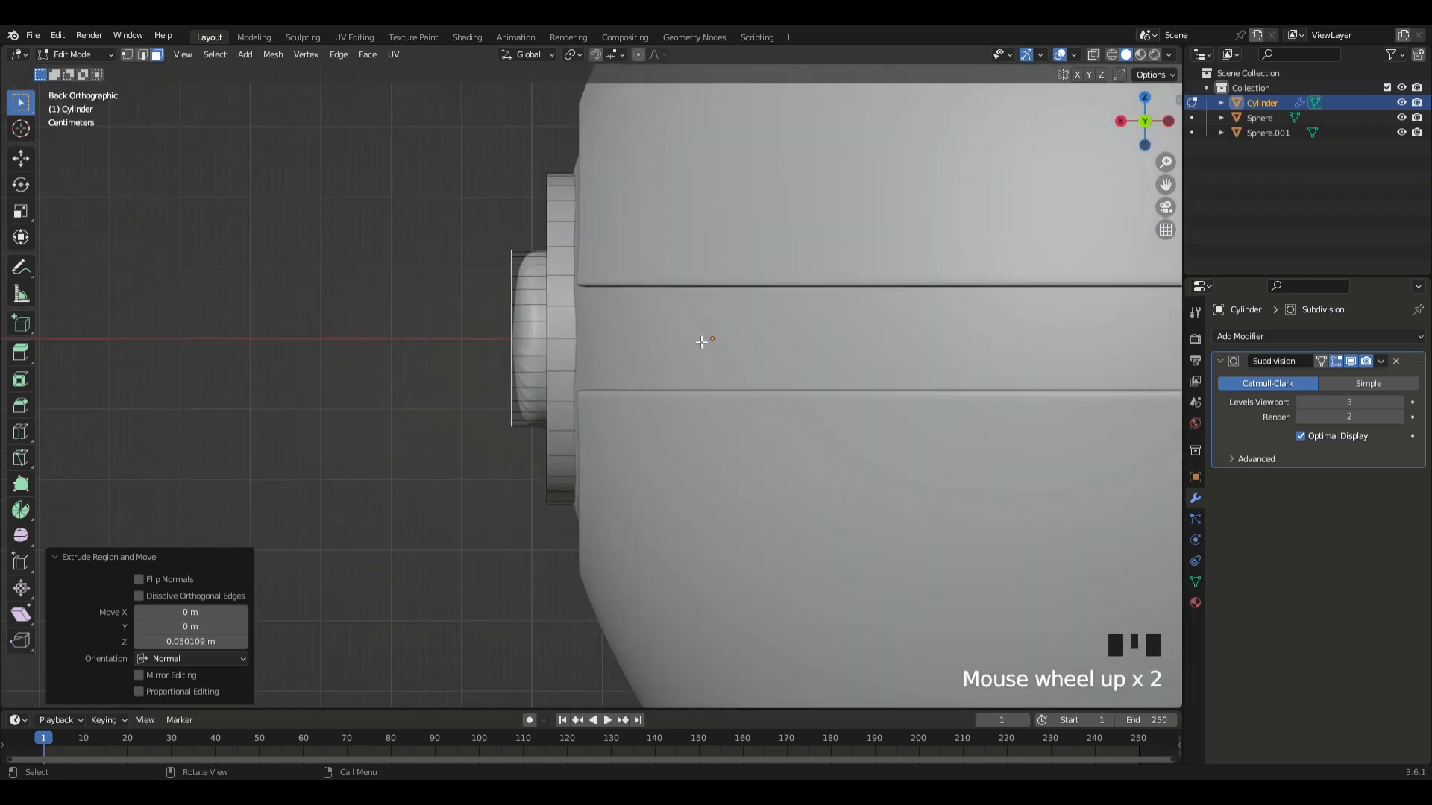
key("g")
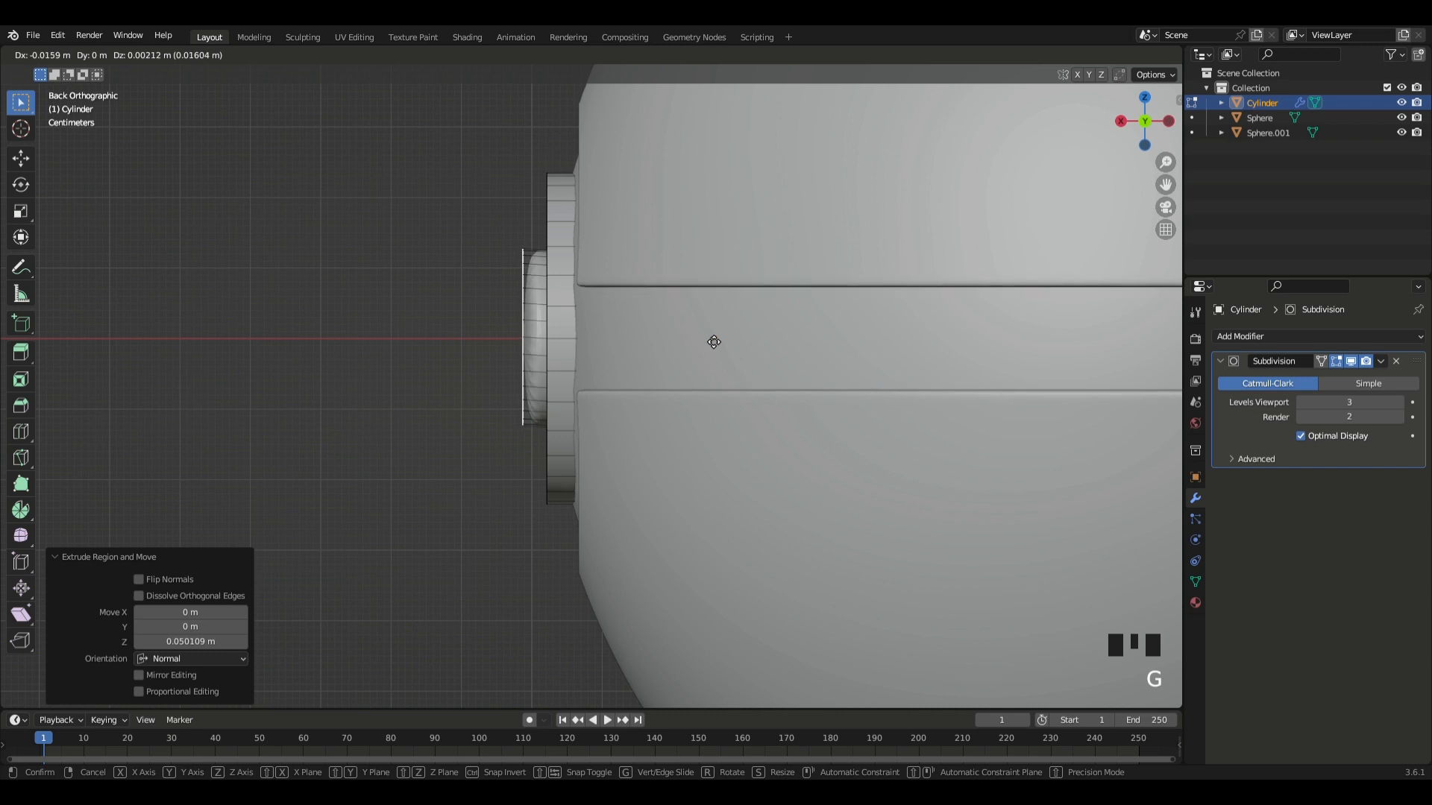
key("x")
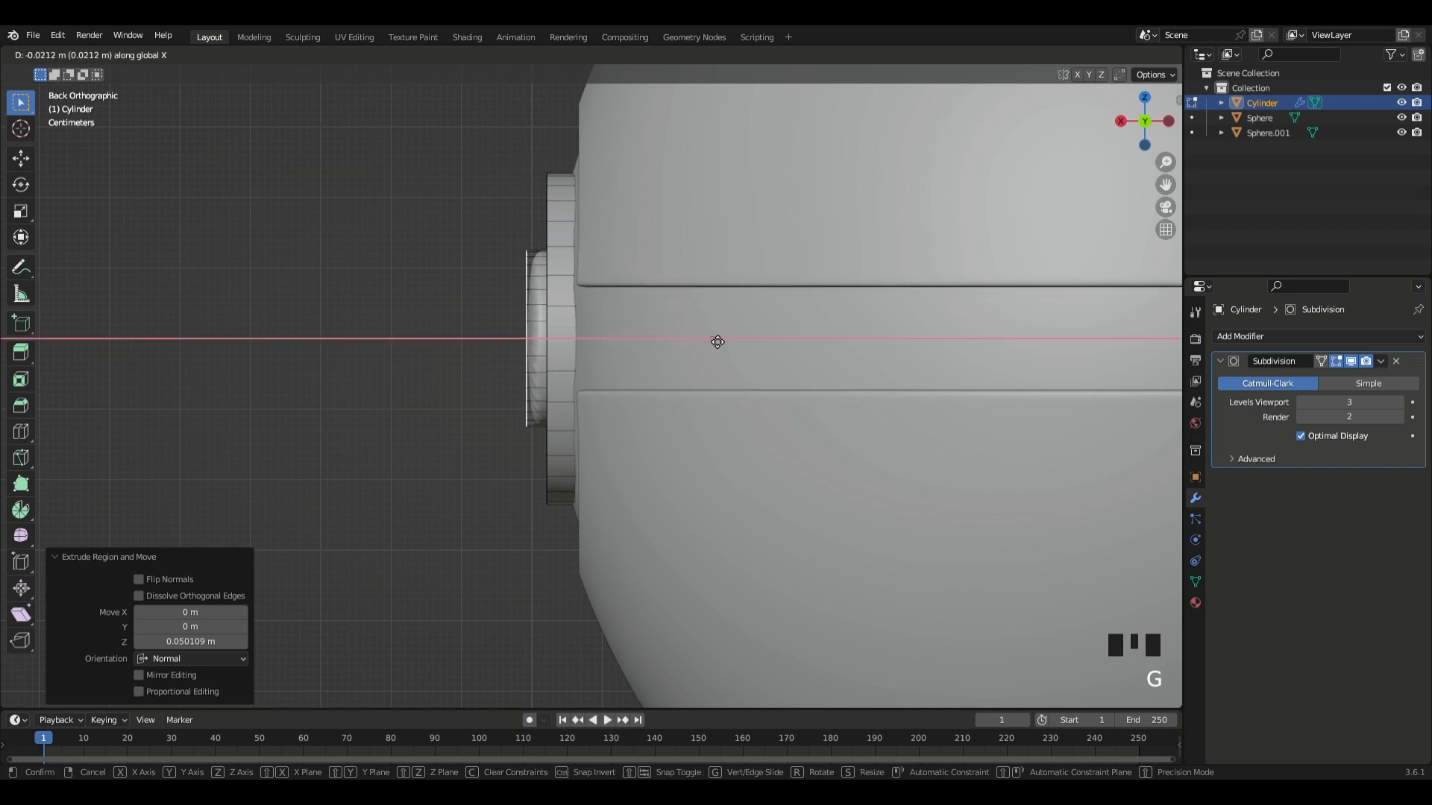
left_click(717, 342)
- Inset the raised center face with 0 m thickness, return to Object Mode and deselect the button
key("i")
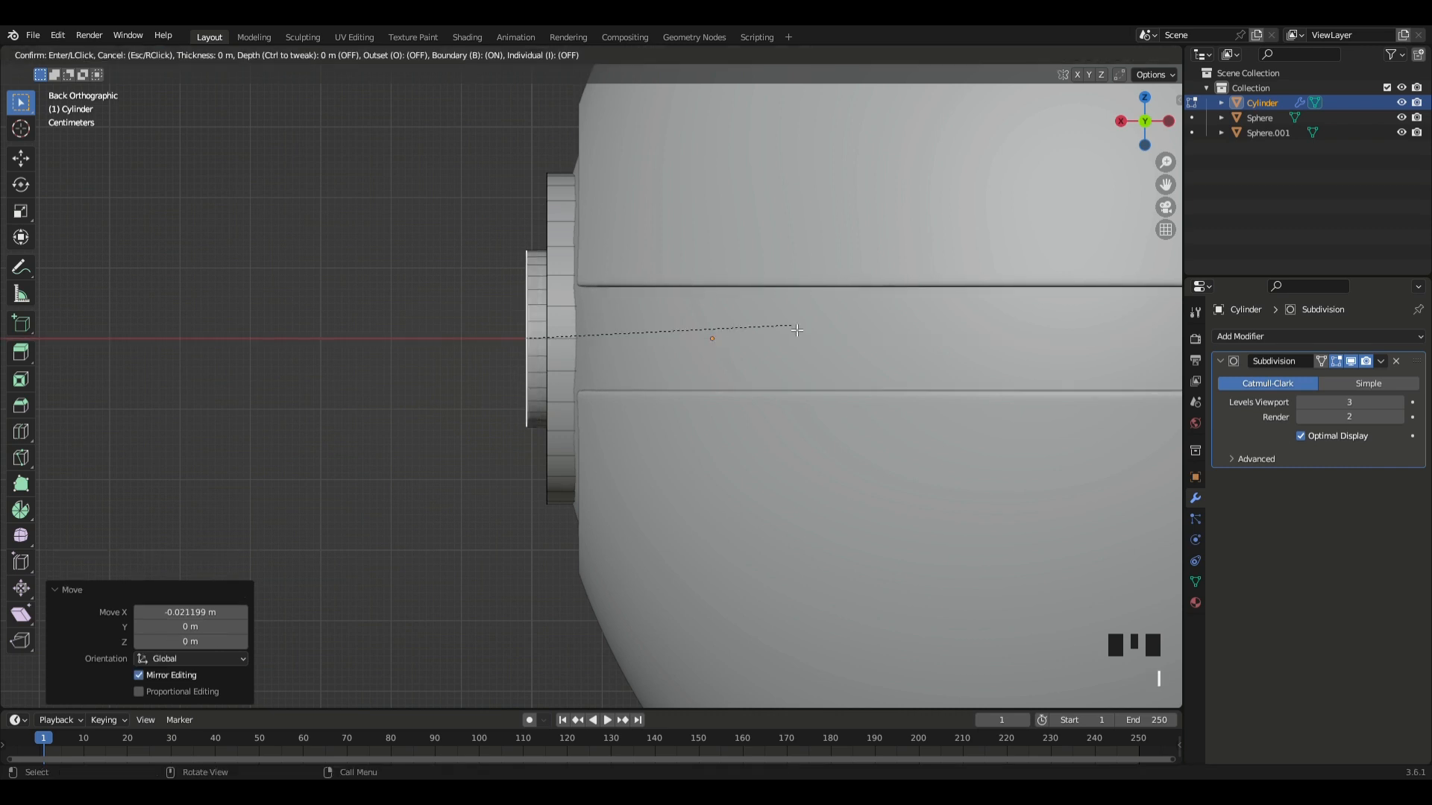
left_click(712, 335)
middle_click_drag(713, 334, 979, 390)
key("Tab")
left_click(965, 448)
scroll(765, 258, "down", 2)
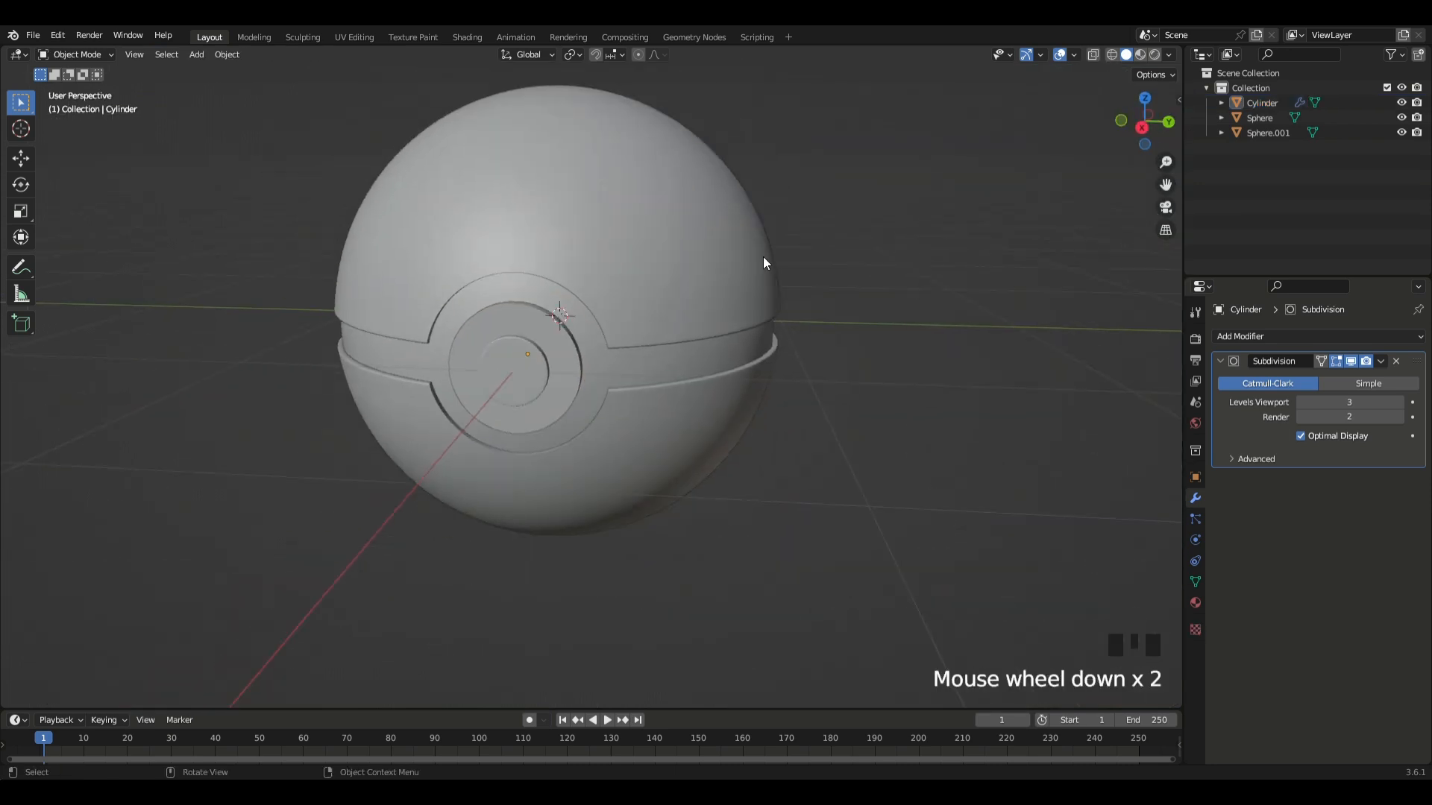
middle_click_drag(763, 257, 889, 208, "shift")
middle_click_drag(556, 291, 722, 334)
left_click(356, 39)
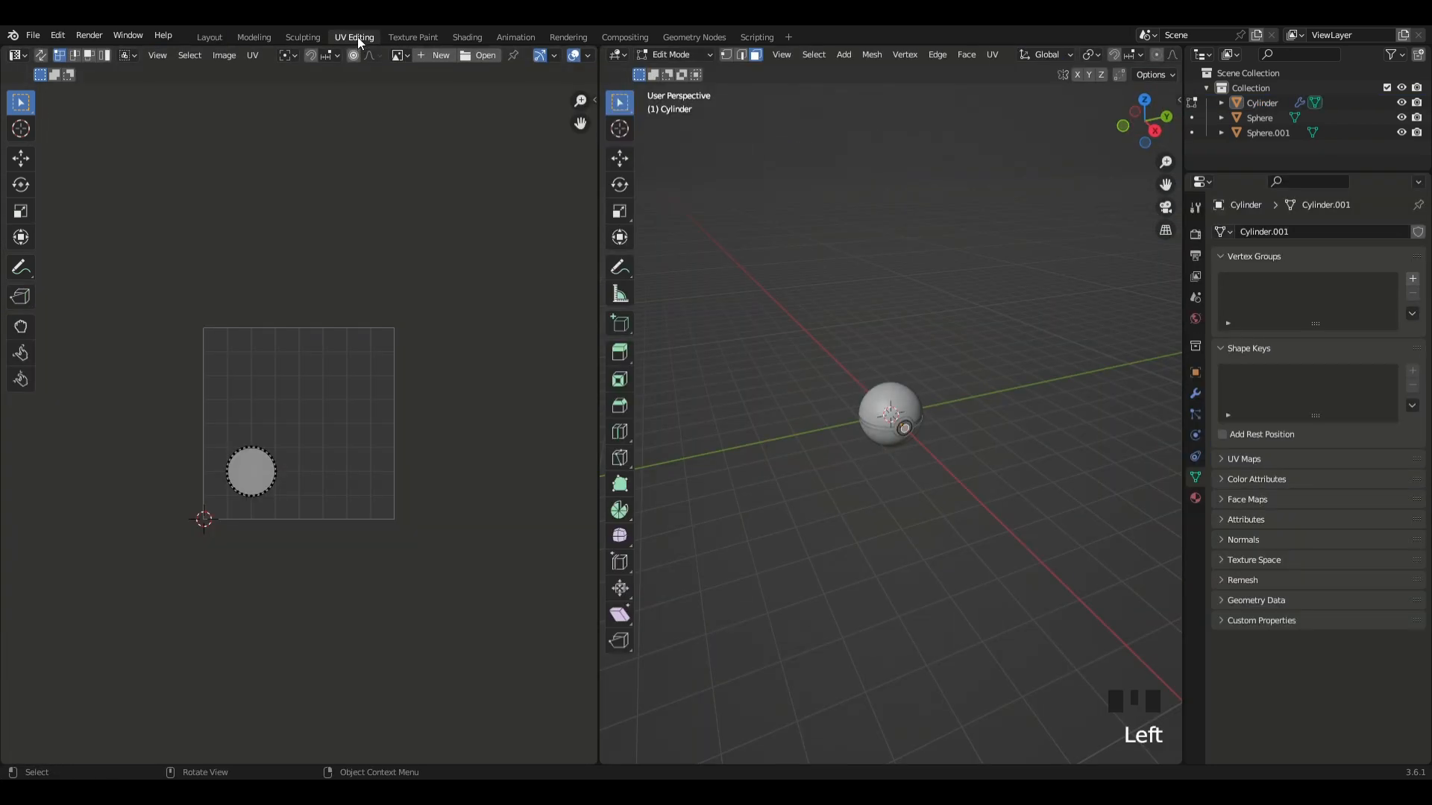
left_click(210, 38)
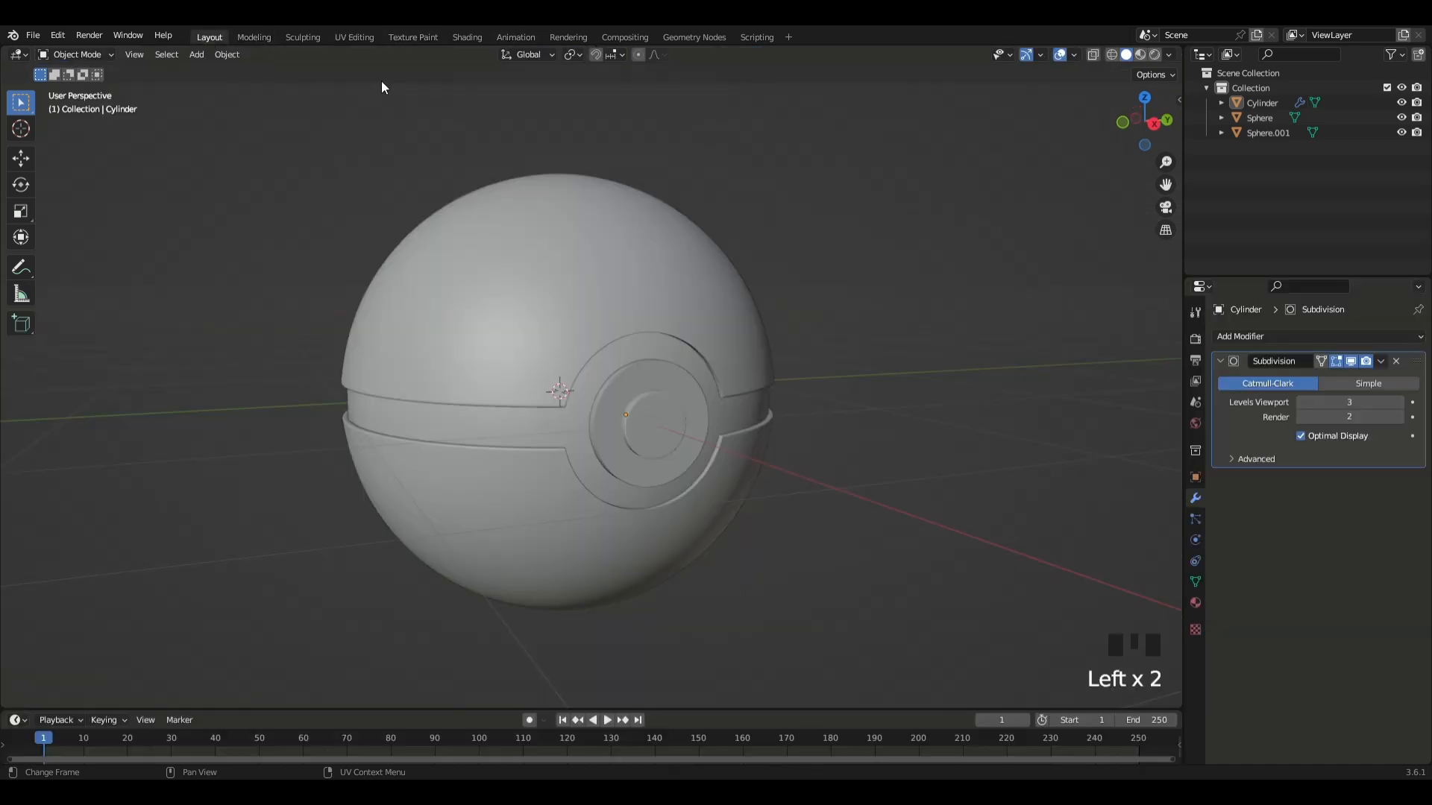
middle_click_drag(694, 308, 727, 216, "shift")
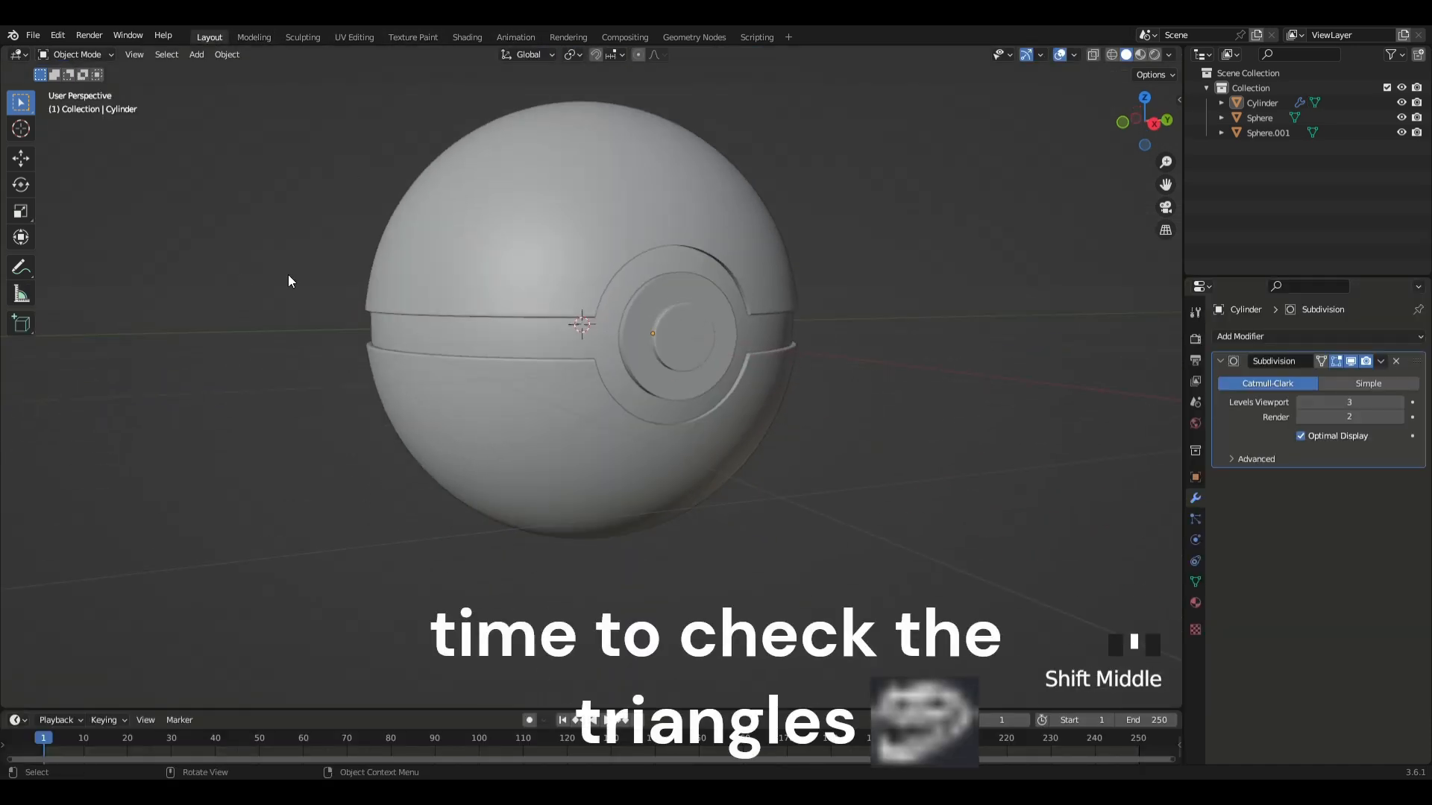
- Turn on the Statistics viewport overlay and check the geometry counts in both Object and Edit Mode
left_click(1075, 54)
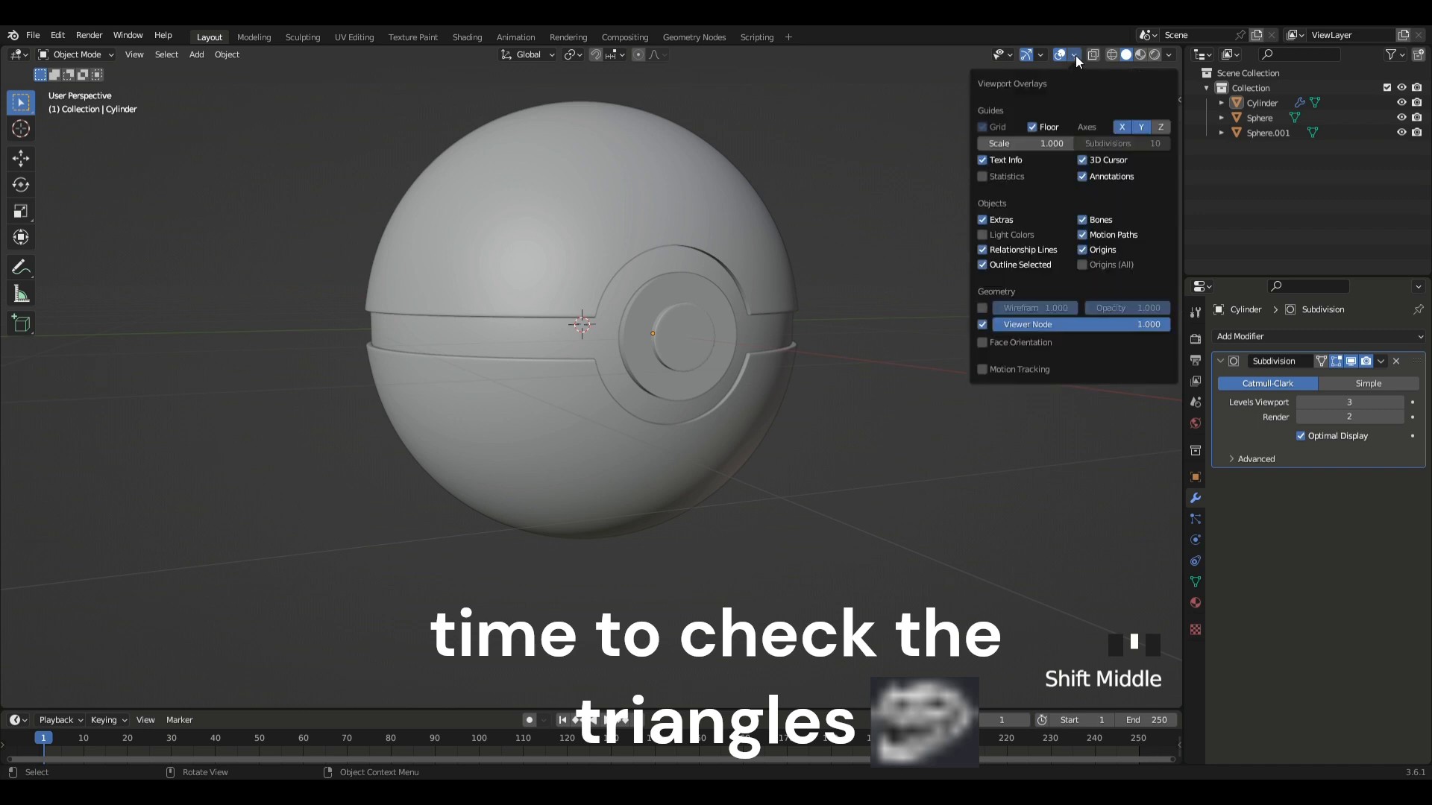
left_click(988, 178)
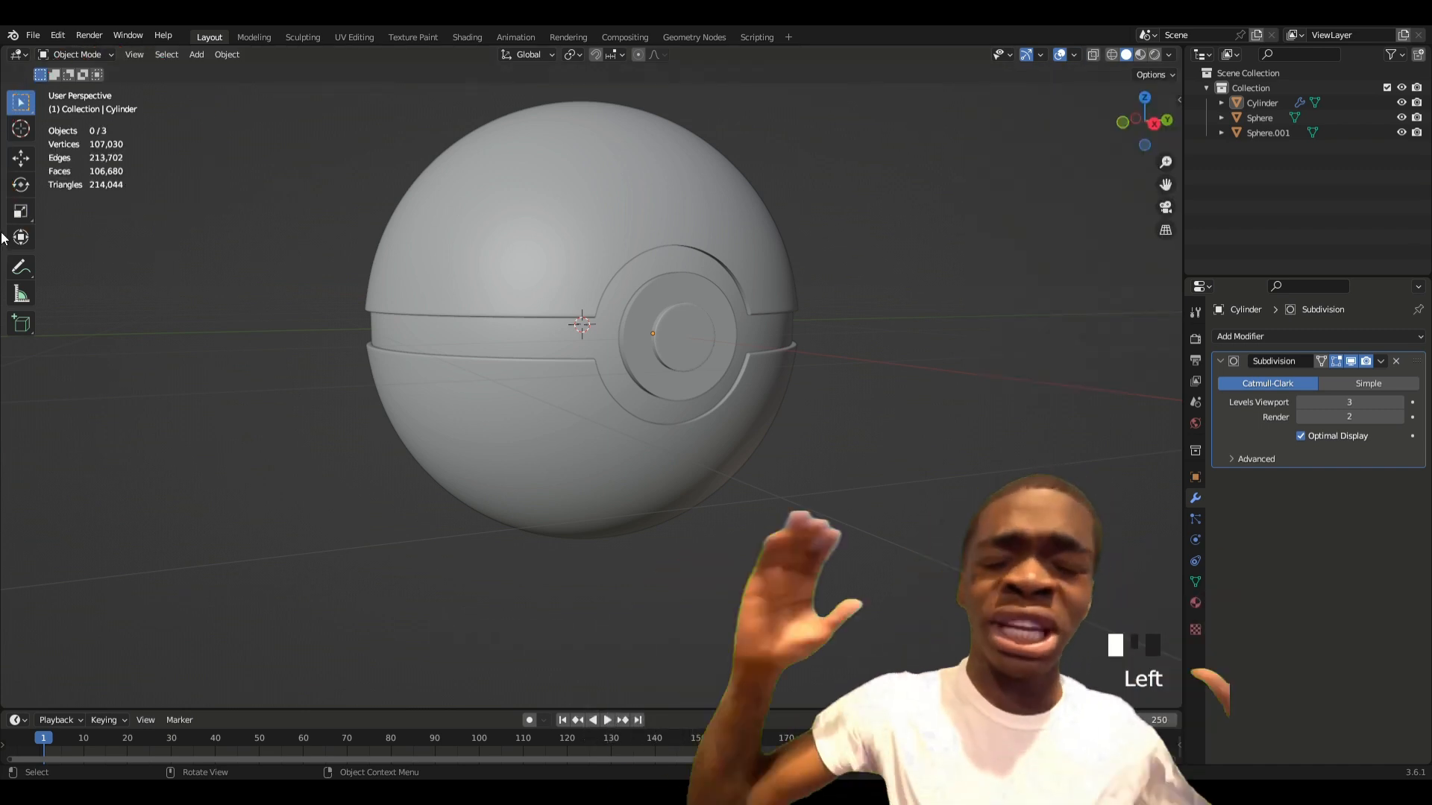
key("Tab")
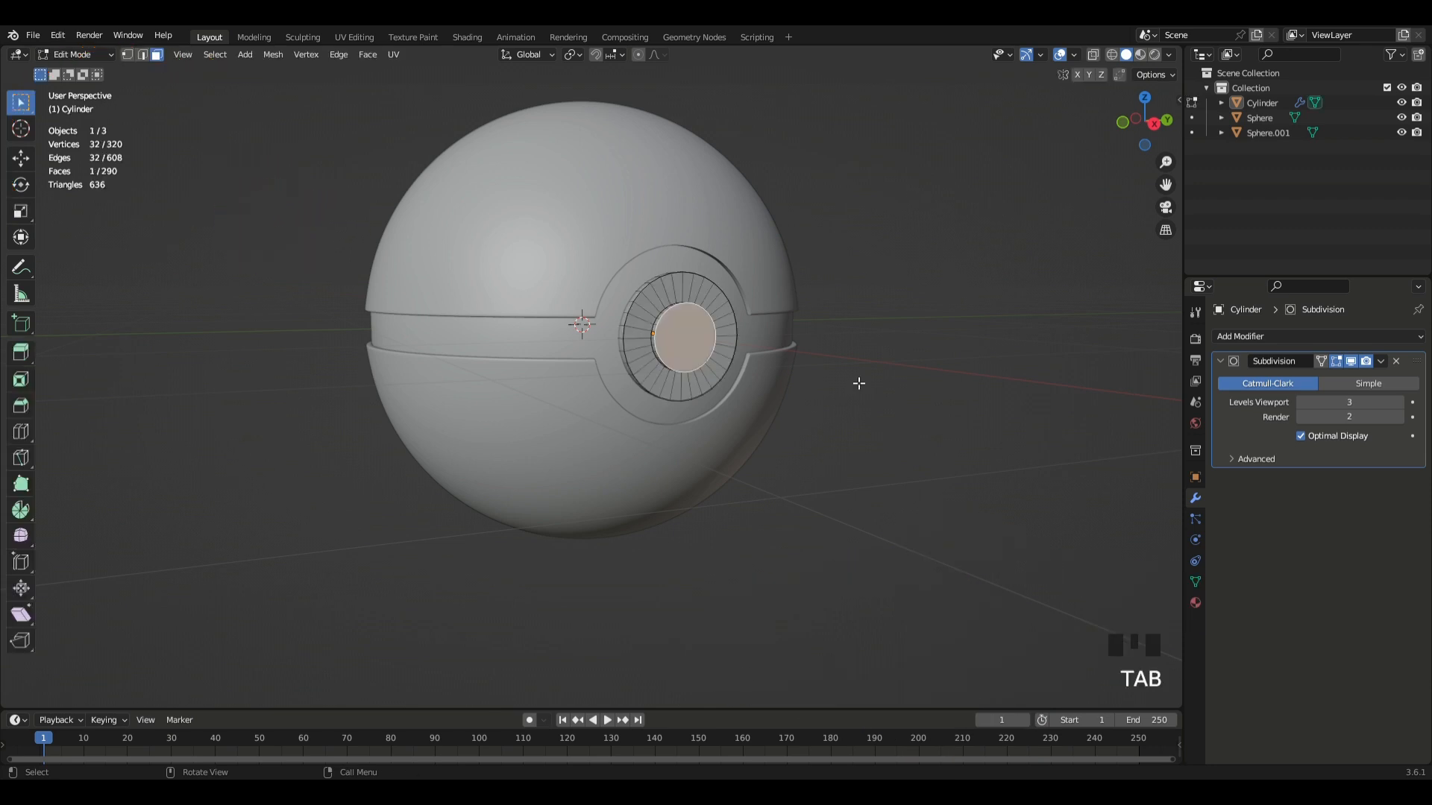
key("Tab")
- Select all three Pokéball objects and delete them to start over with a low-poly version
scroll(853, 378, "down", 2)
middle_click_drag(799, 210, 830, 414, "shift")
left_click_drag(619, 298, 924, 483)
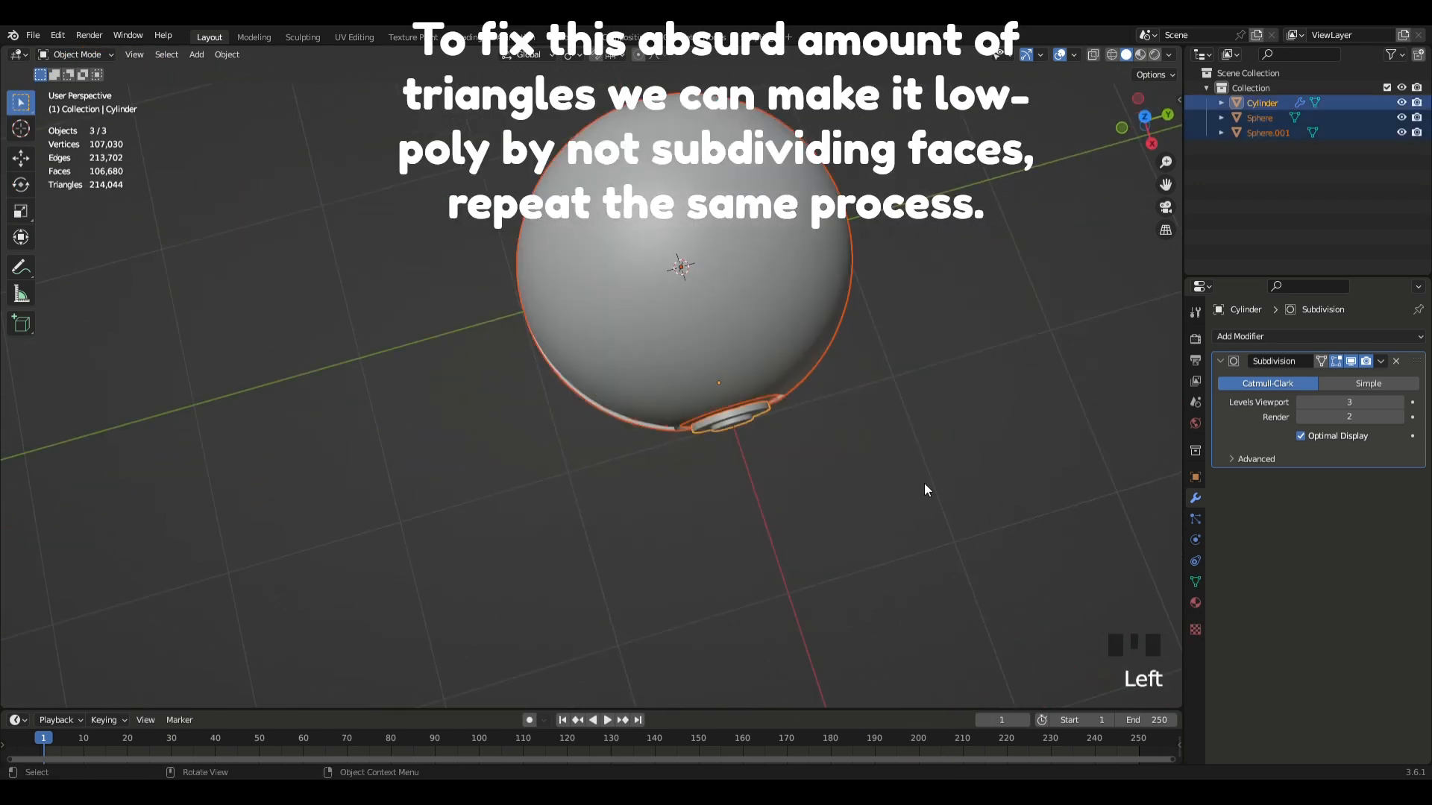
middle_click_drag(924, 483, 821, 332)
key("Delete")
- Add a UV sphere at the origin and check its mesh topology in Edit Mode
key("shift+a")
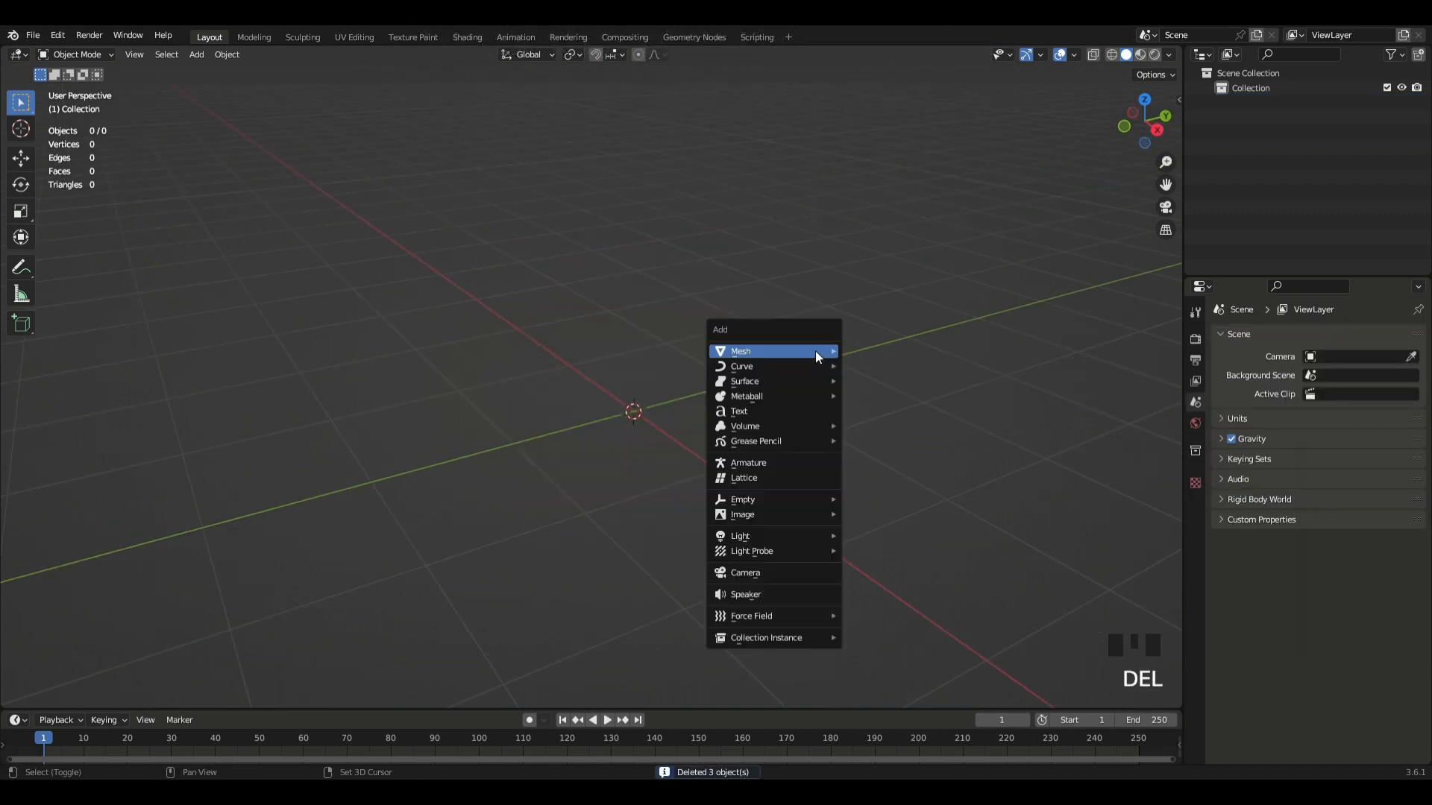
mouse_move(816, 351)
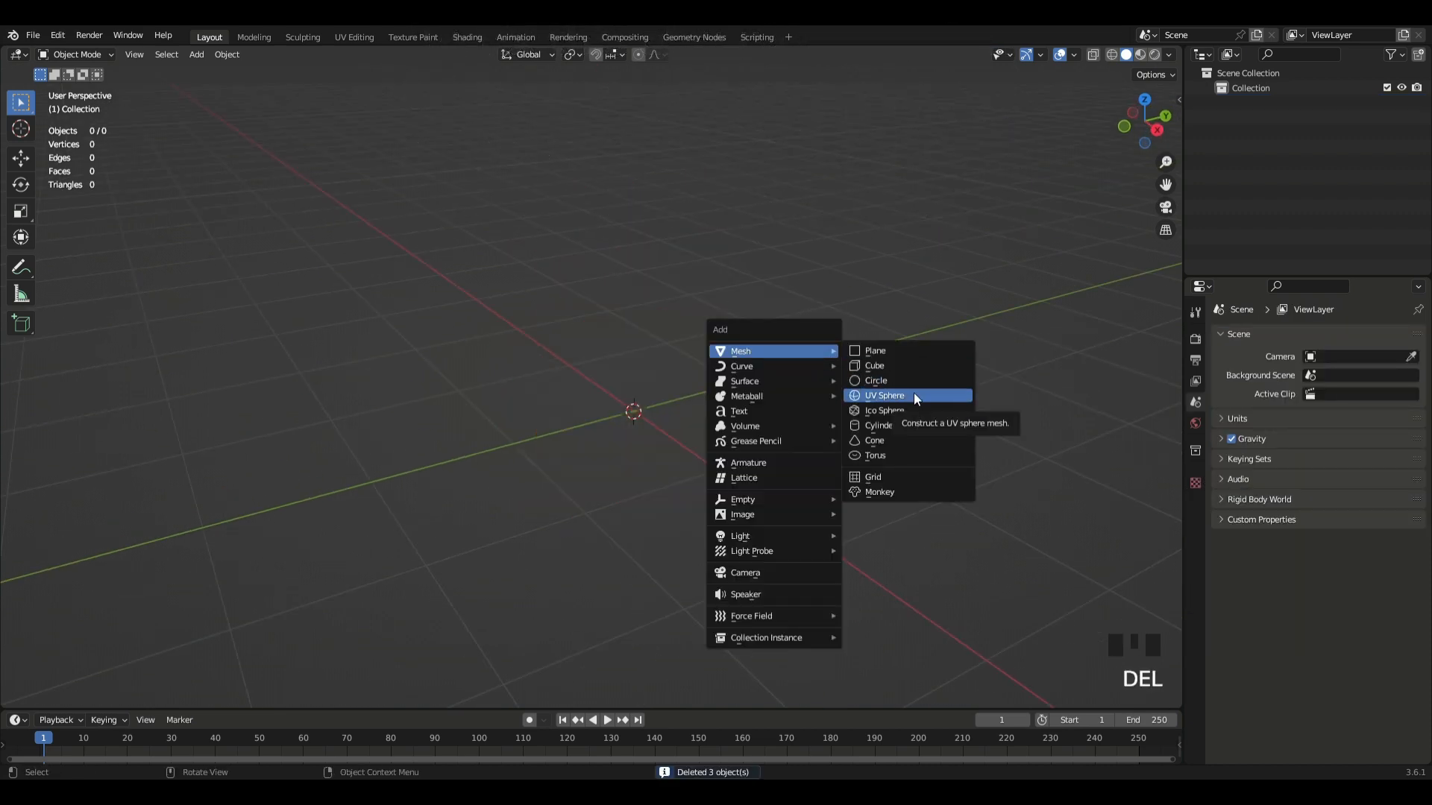
left_click(915, 392)
middle_click_drag(914, 395, 911, 431)
key("Tab")
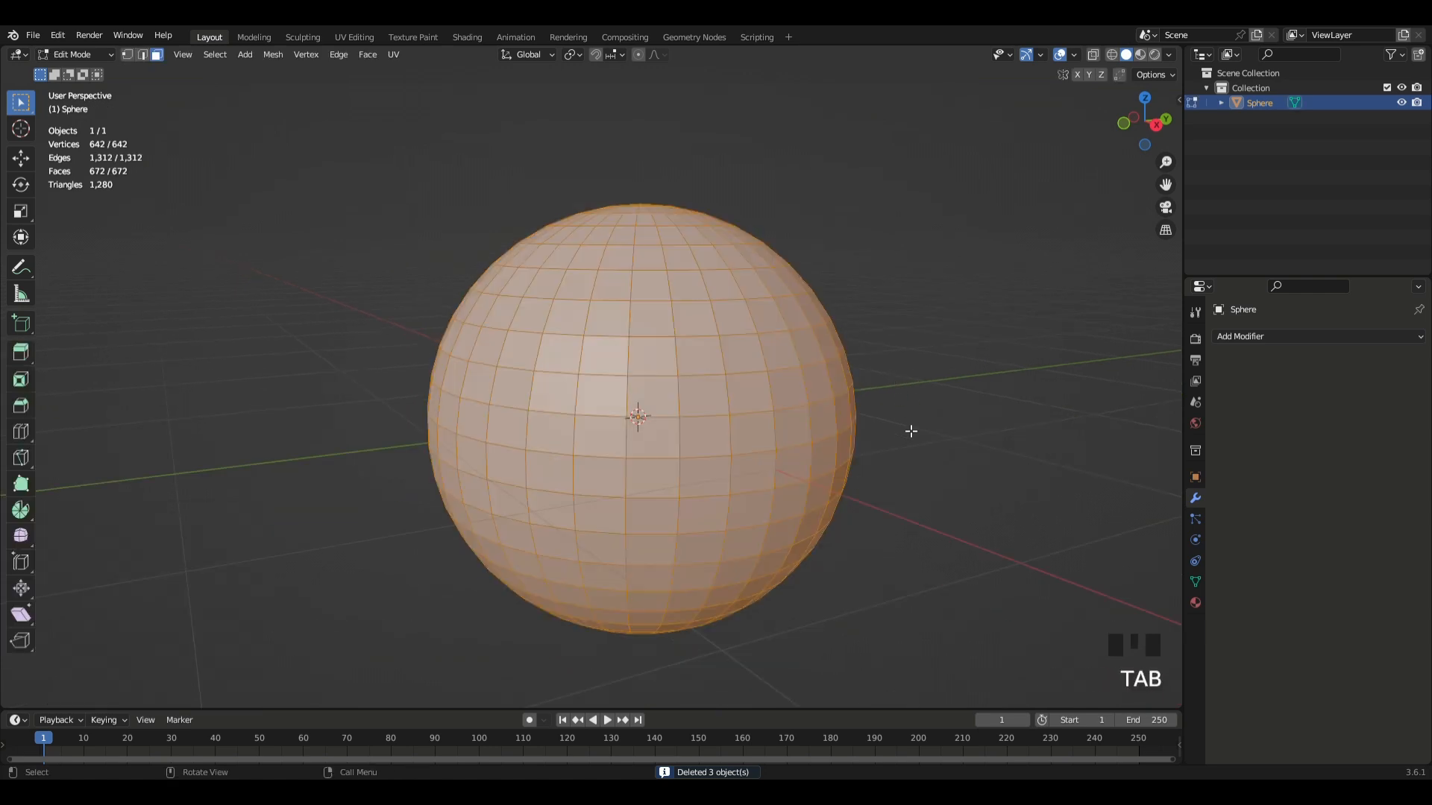
key("Tab")
- In the right orthographic wireframe view, select the ring of faces around the sphere's equator and delete those faces
left_click(1156, 124)
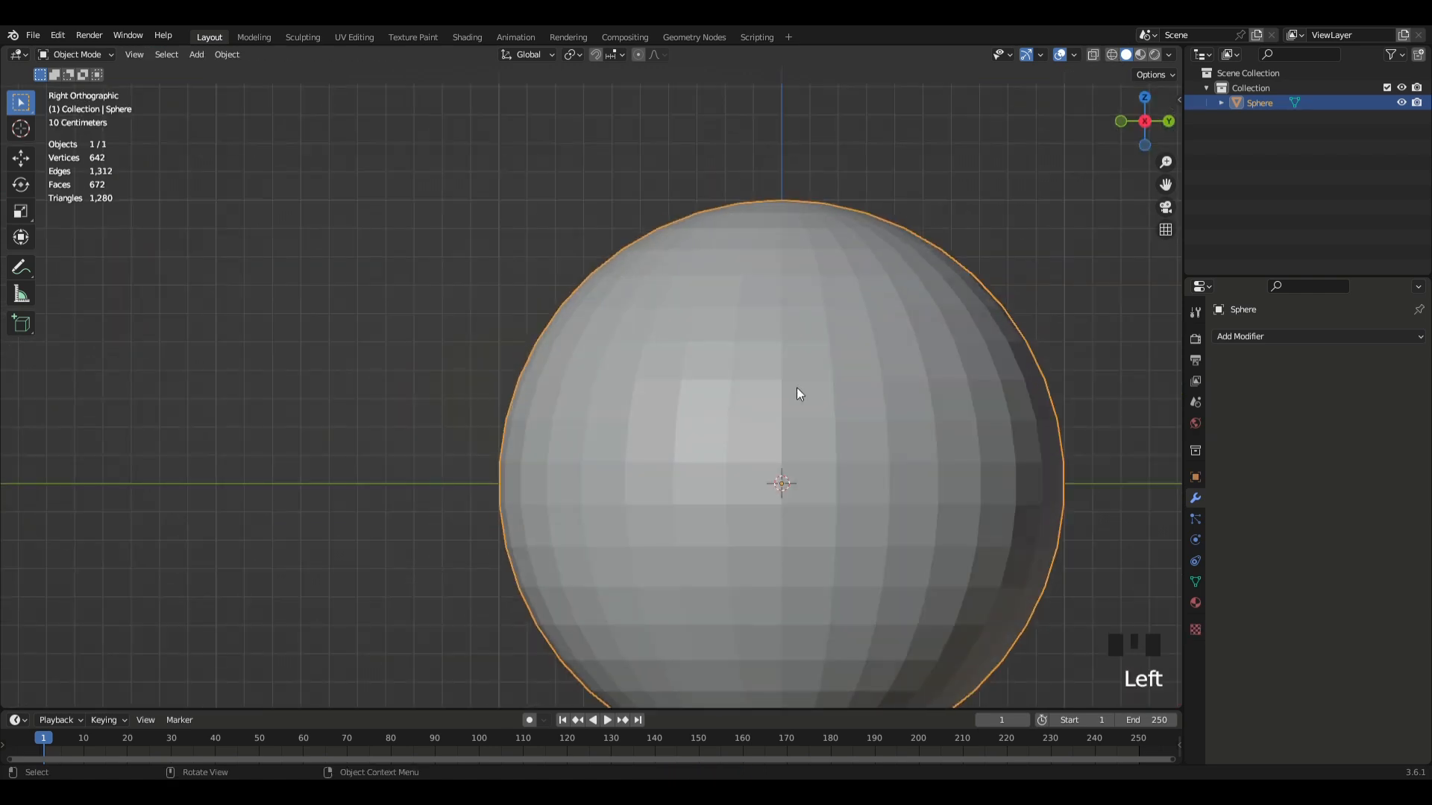
key("Tab")
scroll(684, 458, "down", 2)
middle_click_drag(684, 457, 597, 418, "shift")
key("z")
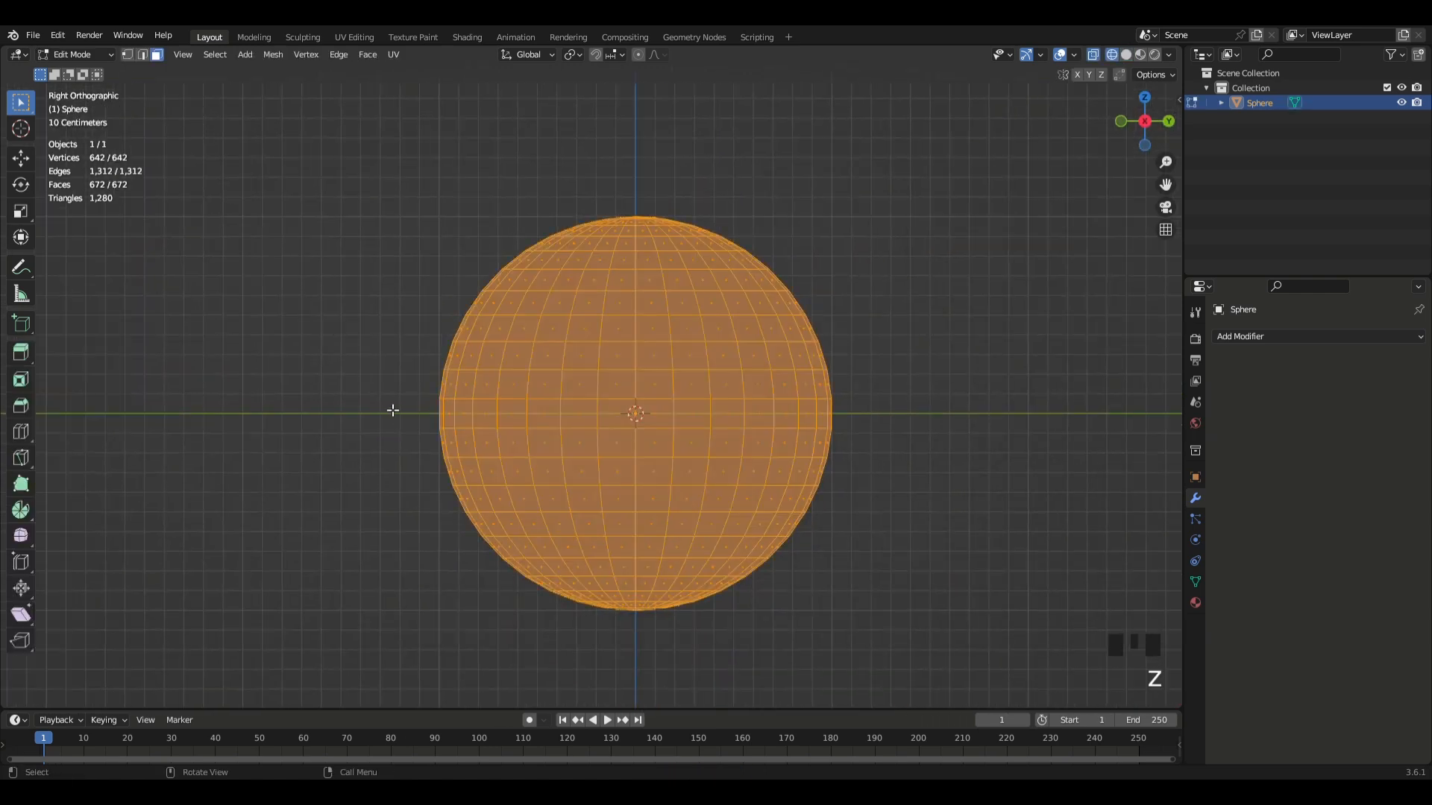
left_click_drag(389, 404, 887, 435)
key("x")
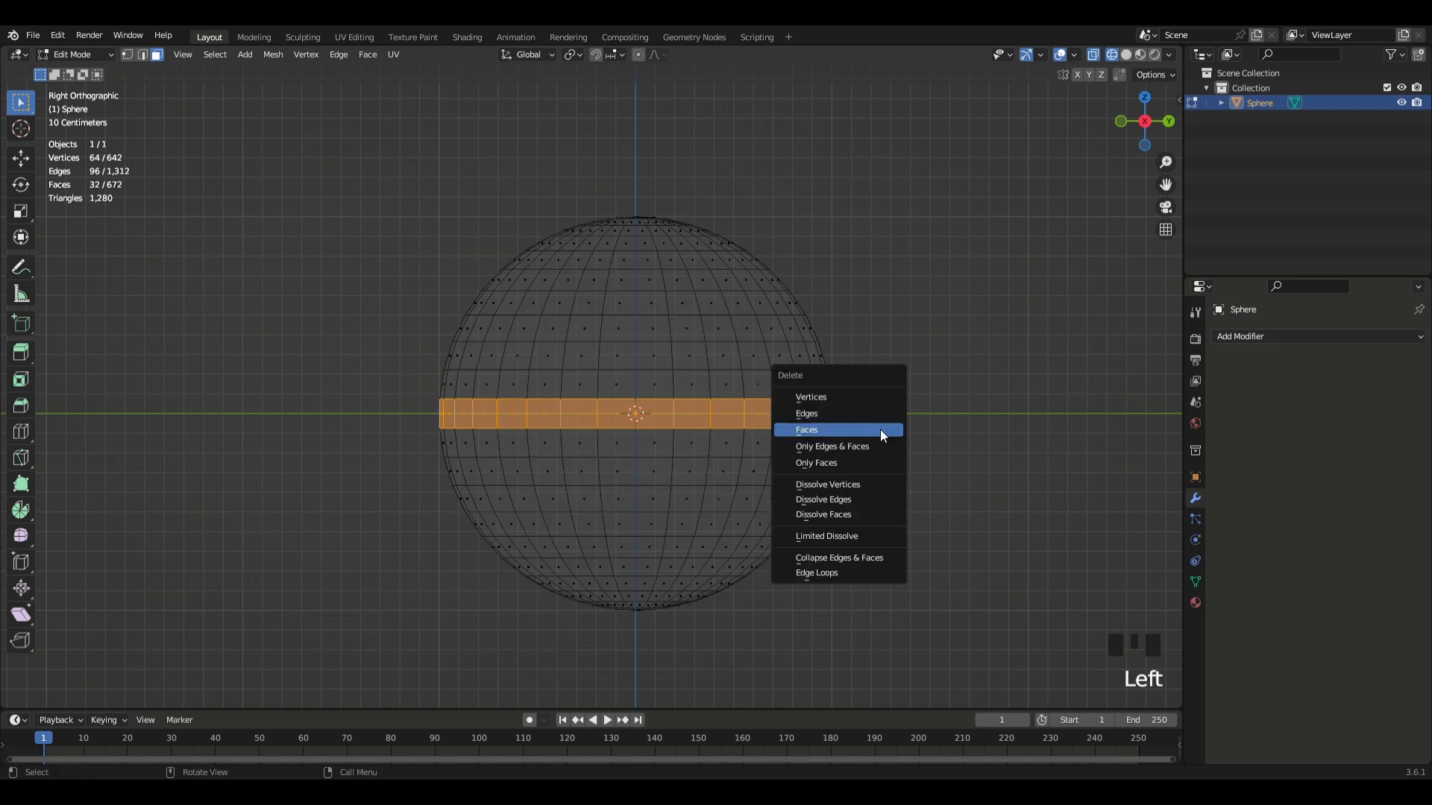
left_click(880, 430)
- Add a Solidify modifier to the split sphere in Object Mode and return to solid shading
middle_click_drag(809, 444, 848, 430)
key("Tab")
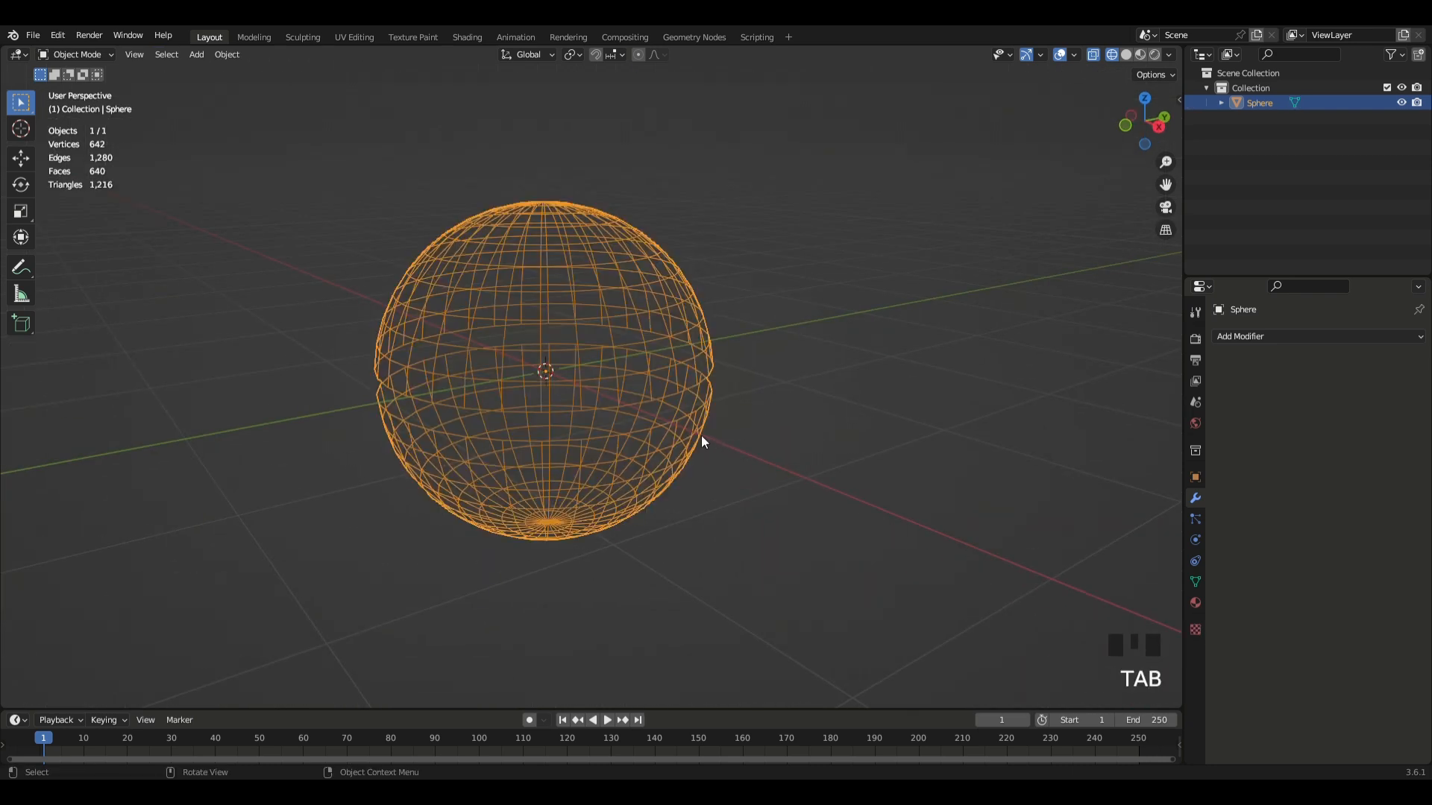
left_click(1247, 338)
left_click(1161, 594)
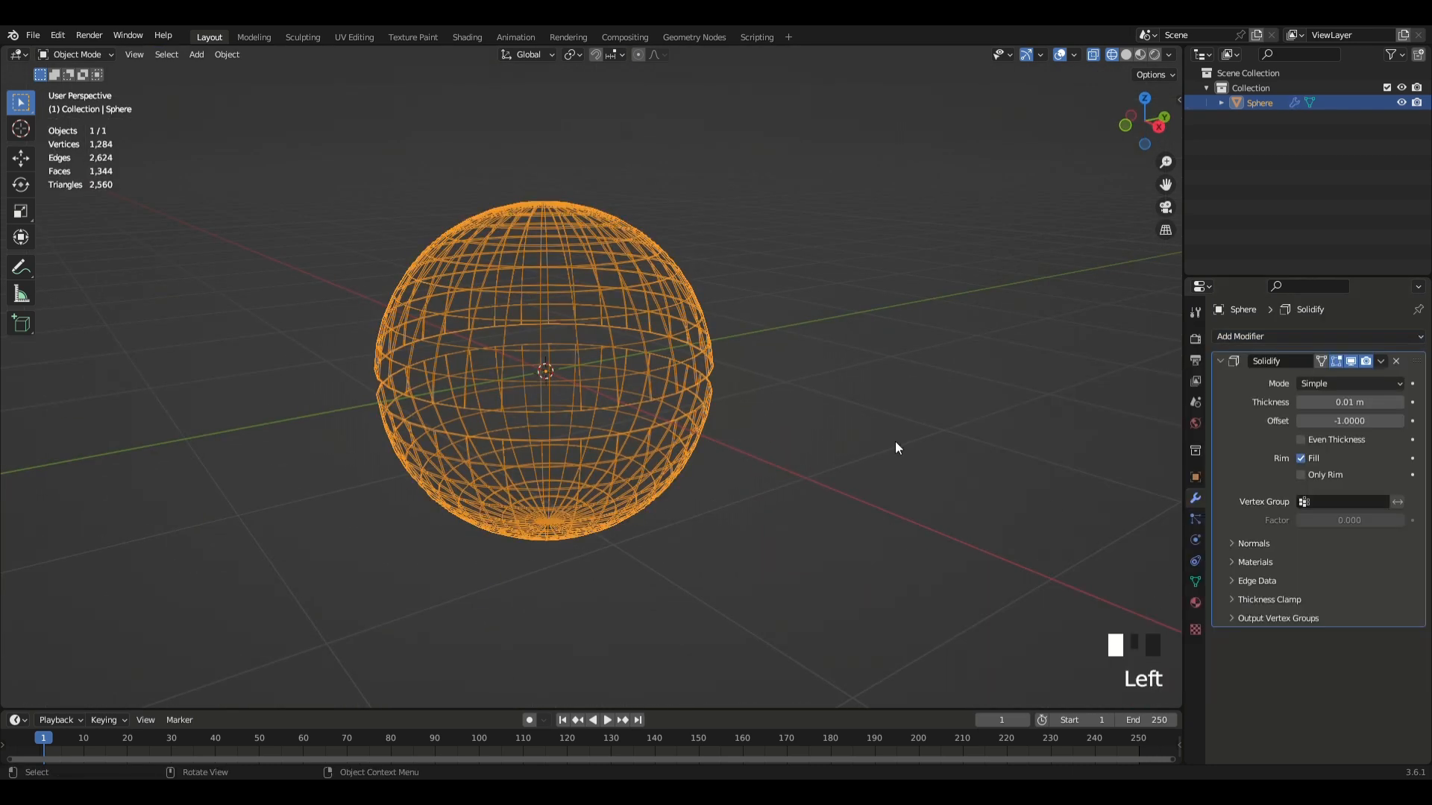
key("z")
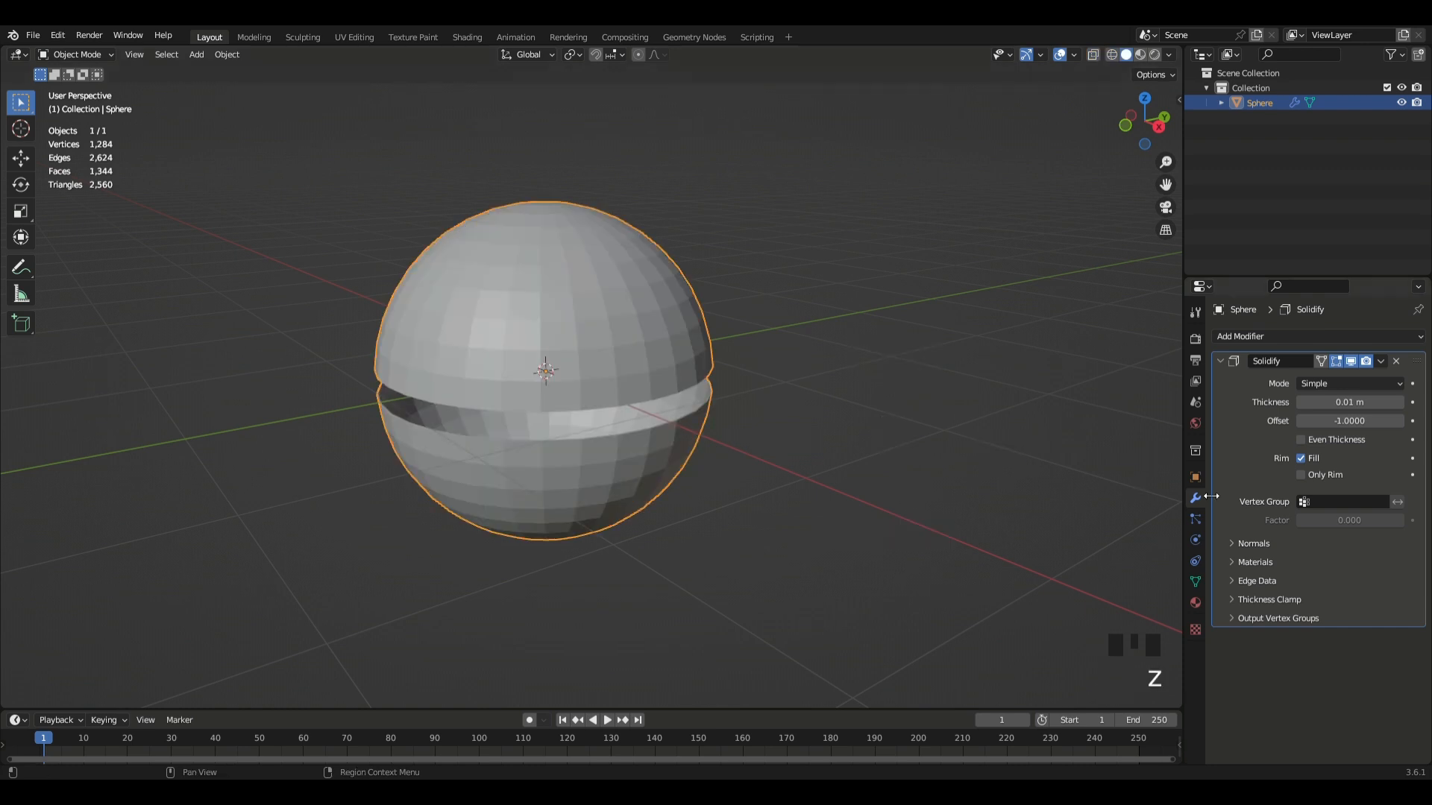
scroll(996, 409, "up", 4)
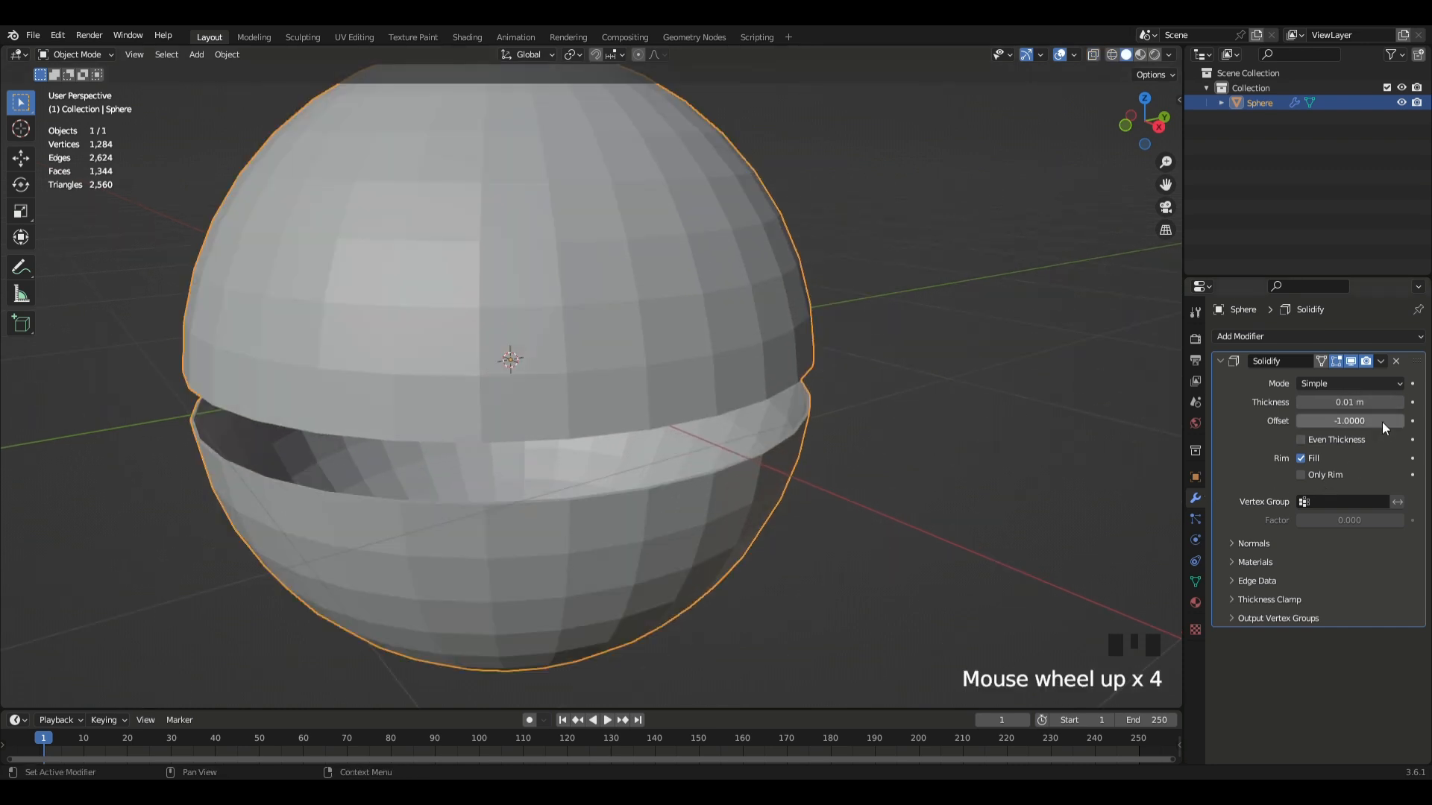
- Raise the Solidify thickness to slightly more than 0.05 m and apply the modifier
left_click(1399, 403)
left_click(1399, 403)
left_click(1399, 402)
left_click(1400, 403)
left_click(1400, 403)
left_click(1400, 403)
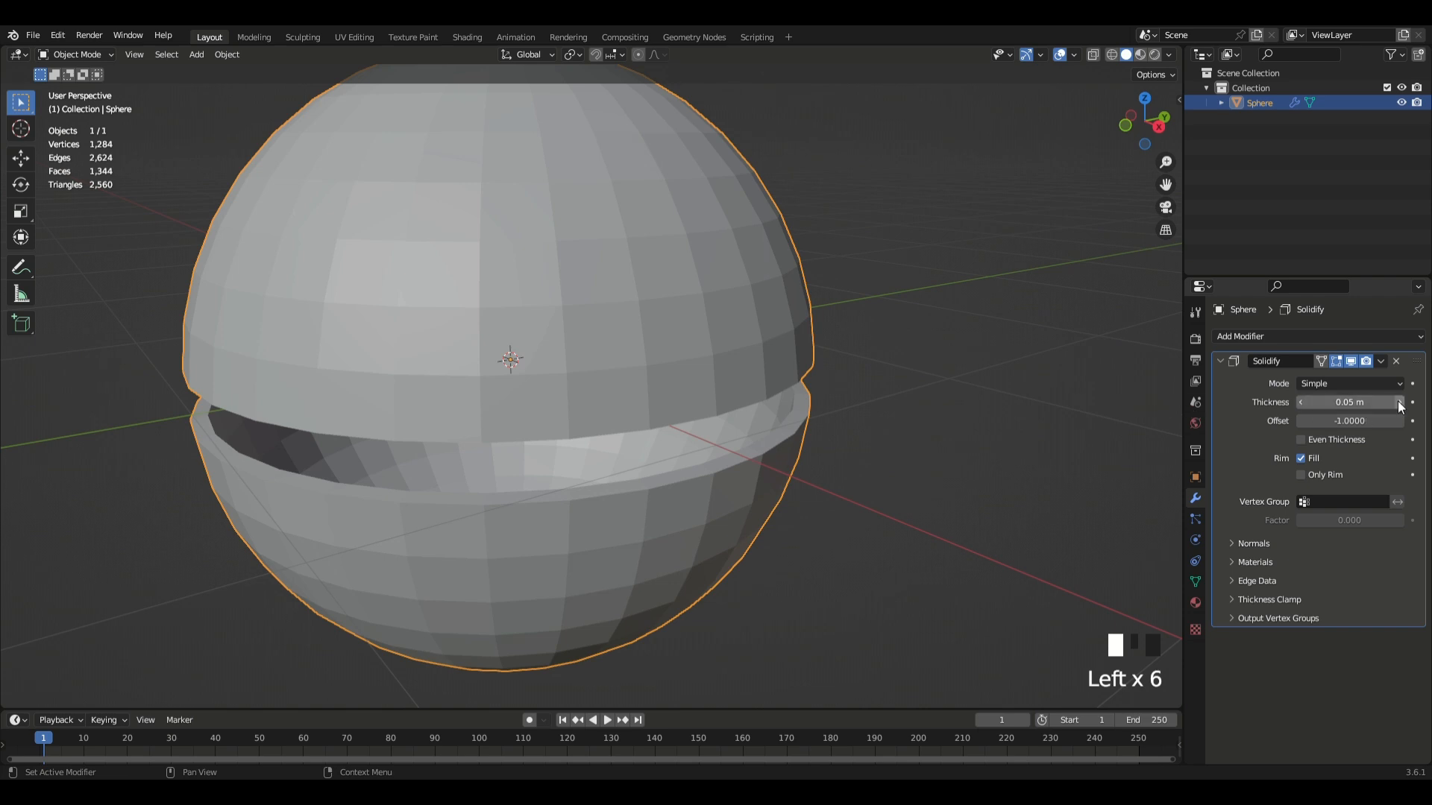
left_click(1400, 403)
left_click(1379, 361)
left_click(1349, 388)
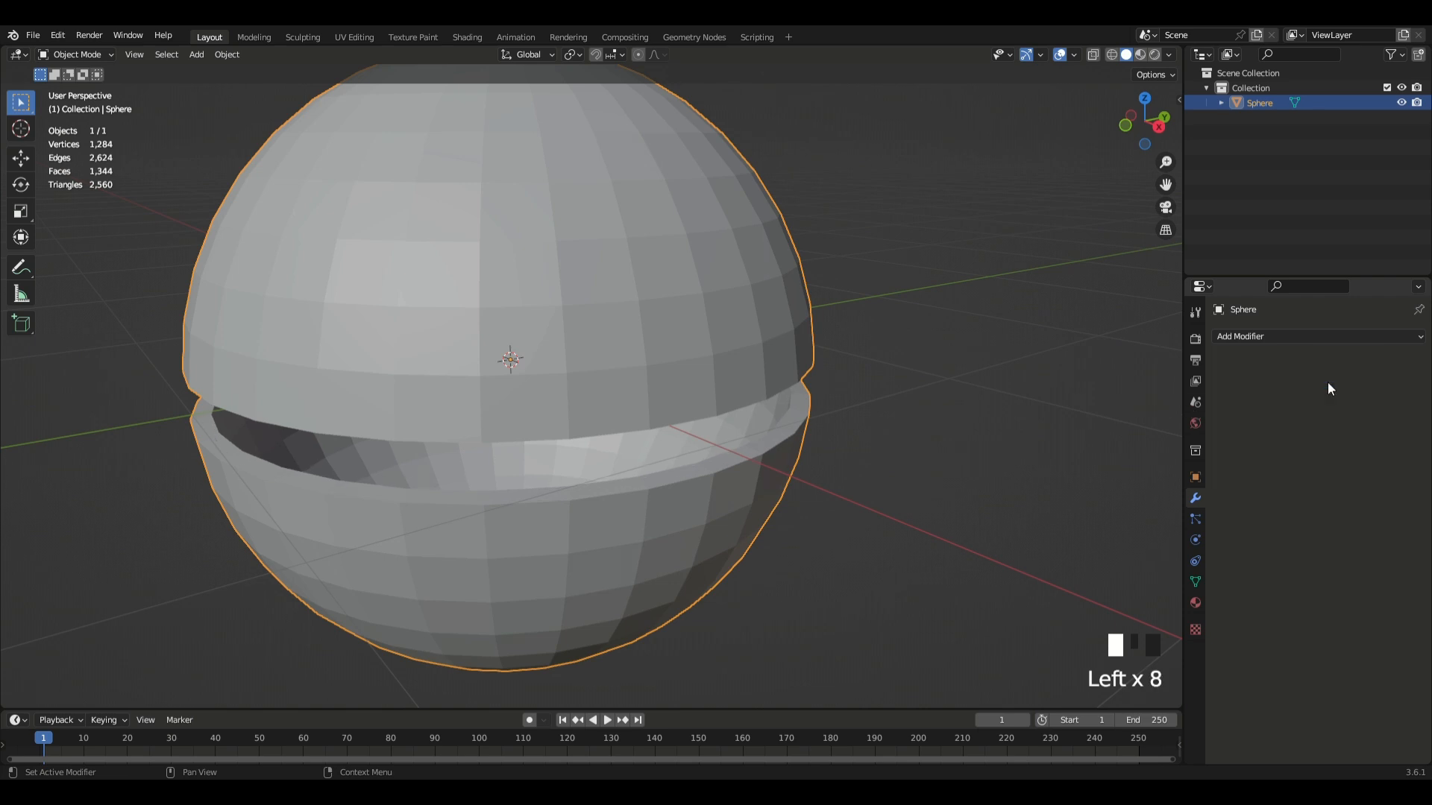
- Add a 32-vertex cylinder at the origin and scale it down uniformly to about 0.3
scroll(866, 442, "up", 5)
scroll(867, 441, "down", 2)
key("shift+a")
mouse_move(867, 442)
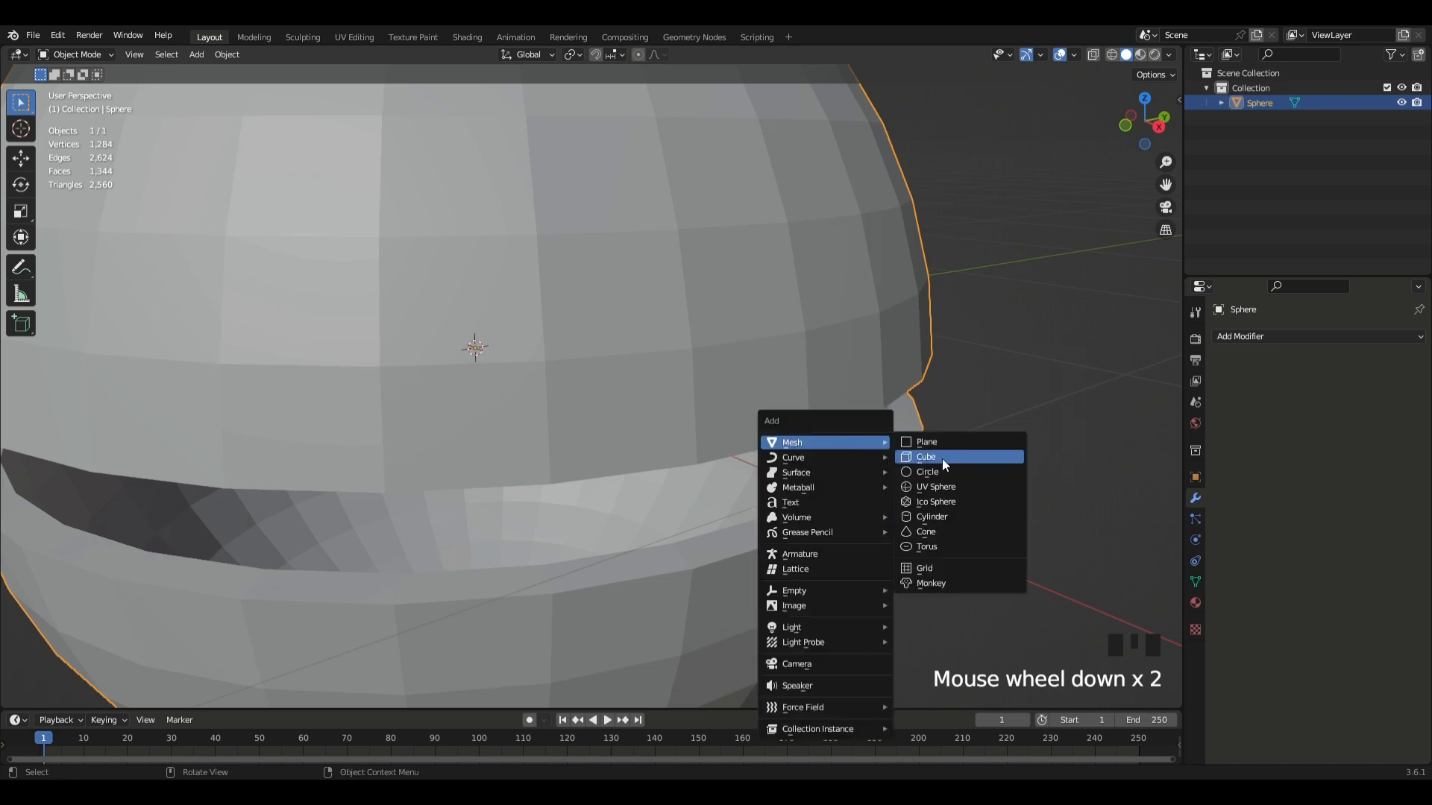
left_click(999, 517)
scroll(974, 509, "down", 6)
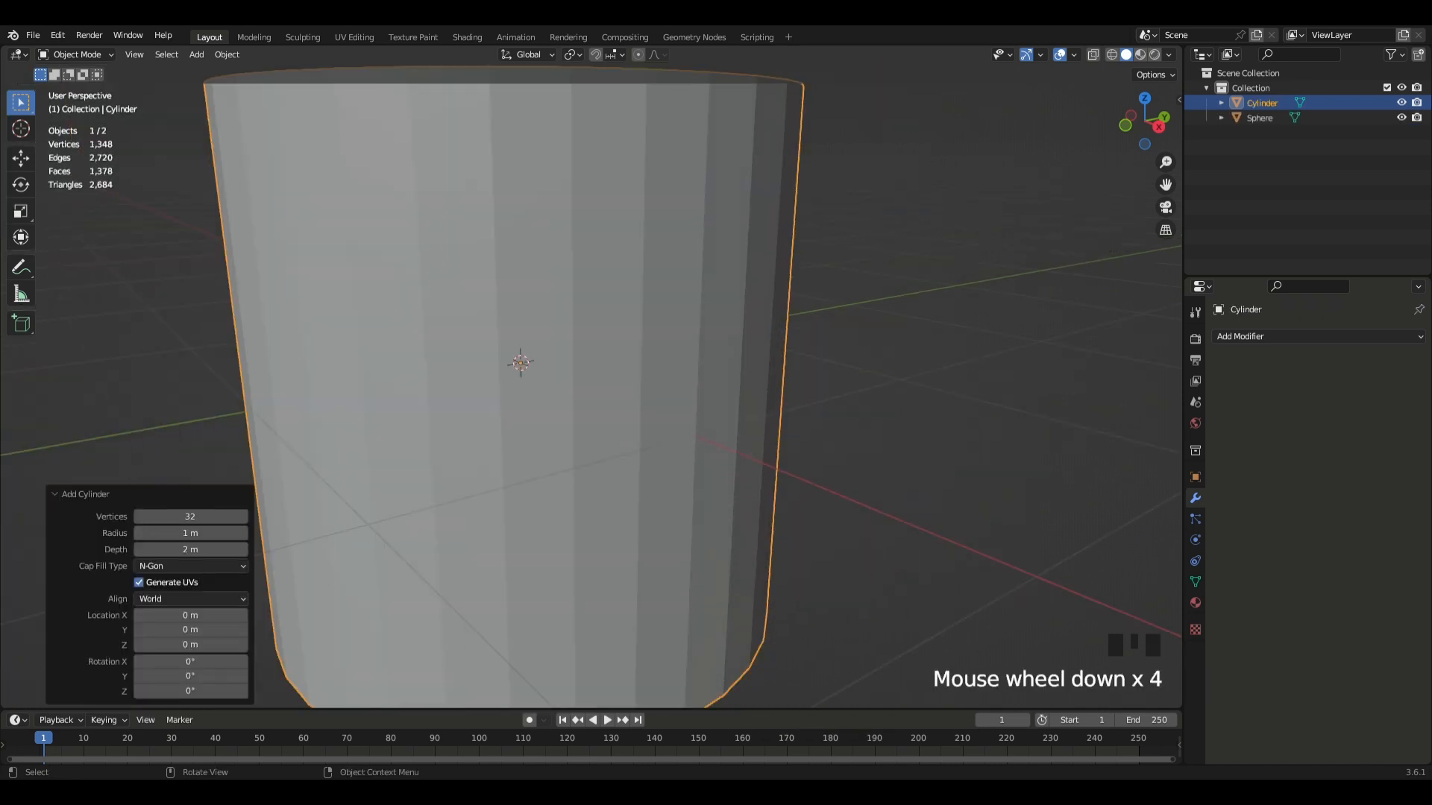
key("s")
left_click(695, 386)
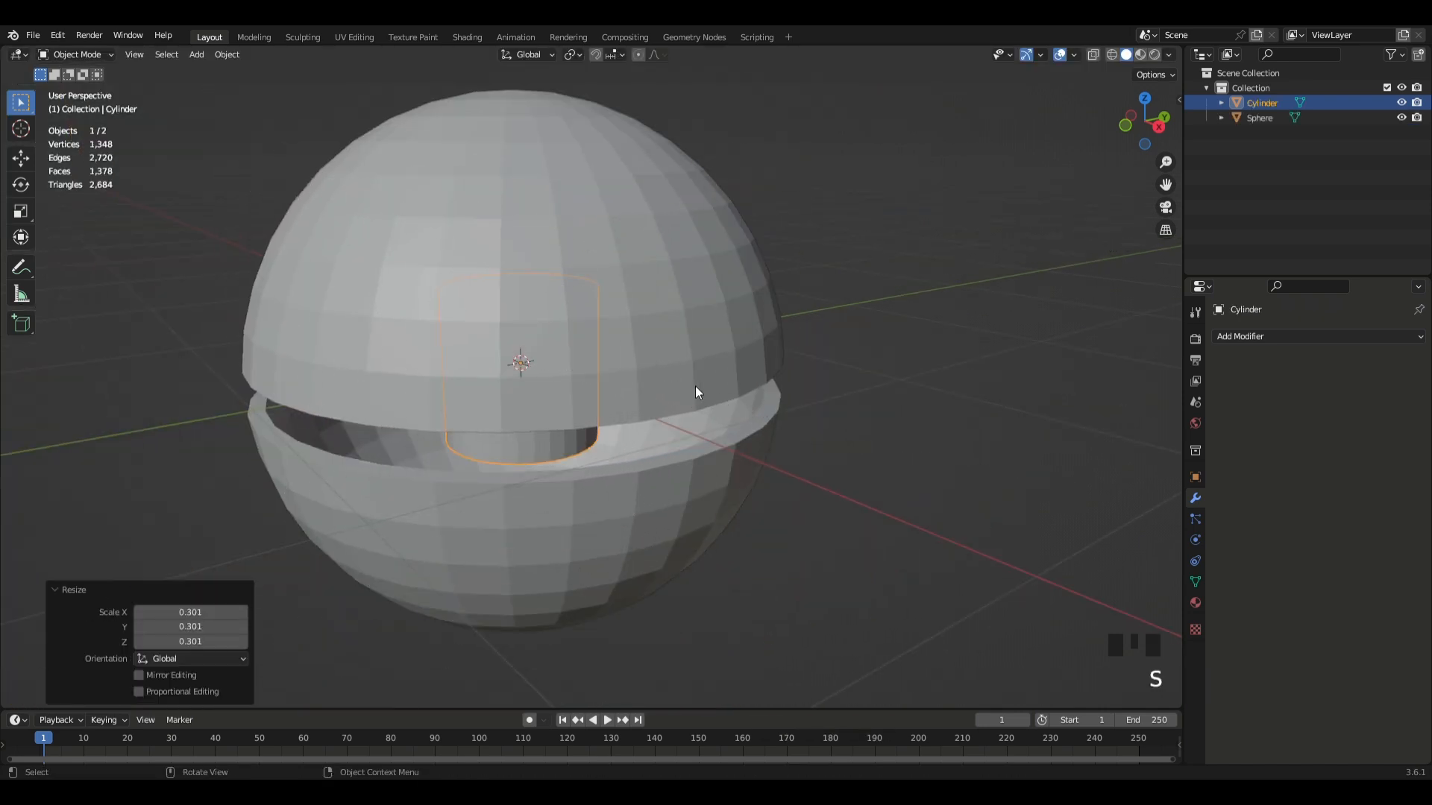
- Rotate the cylinder 90° around Y and move it about 0.84 m along X through the sphere's front
type("ry90")
key("Return")
key("g")
key("x")
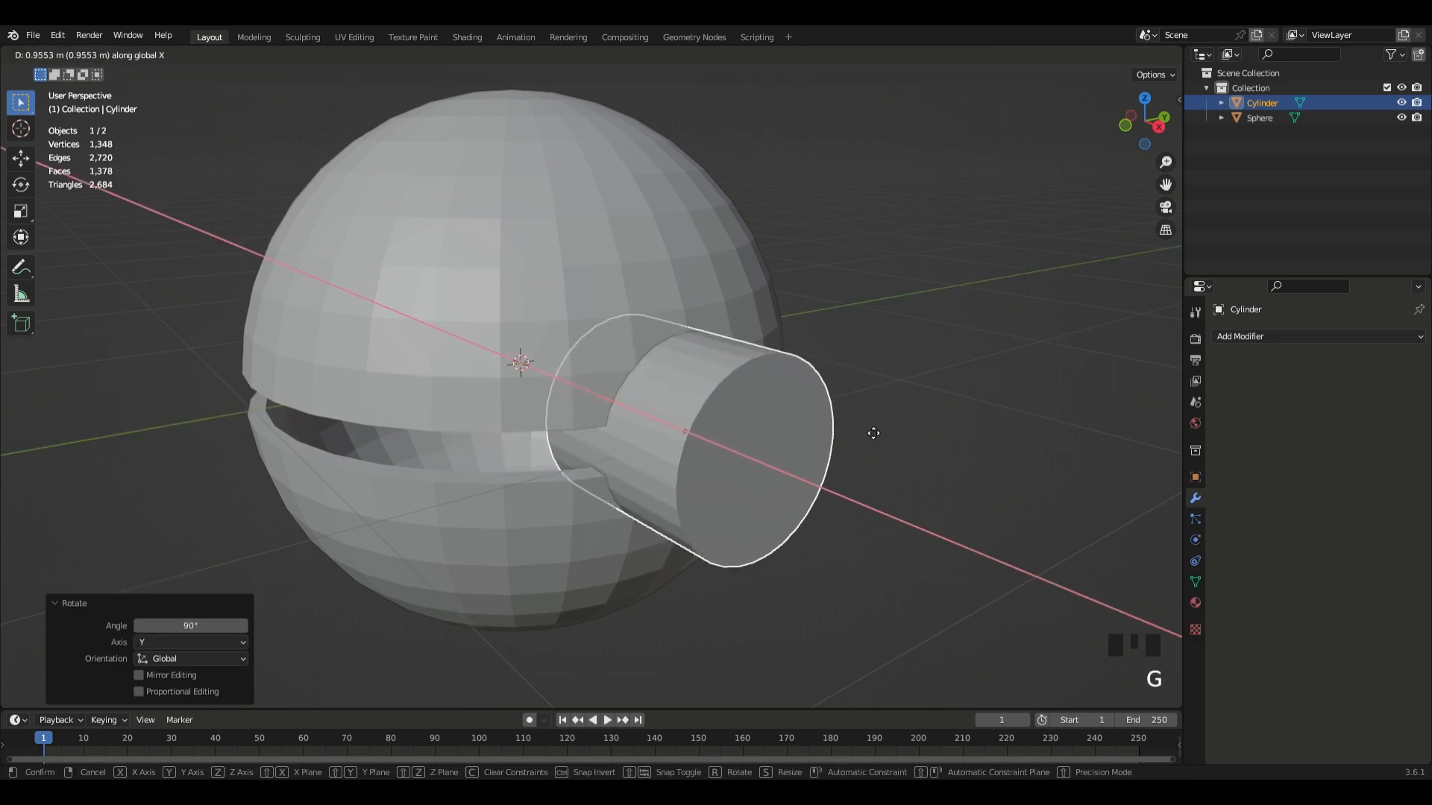
left_click(870, 425)
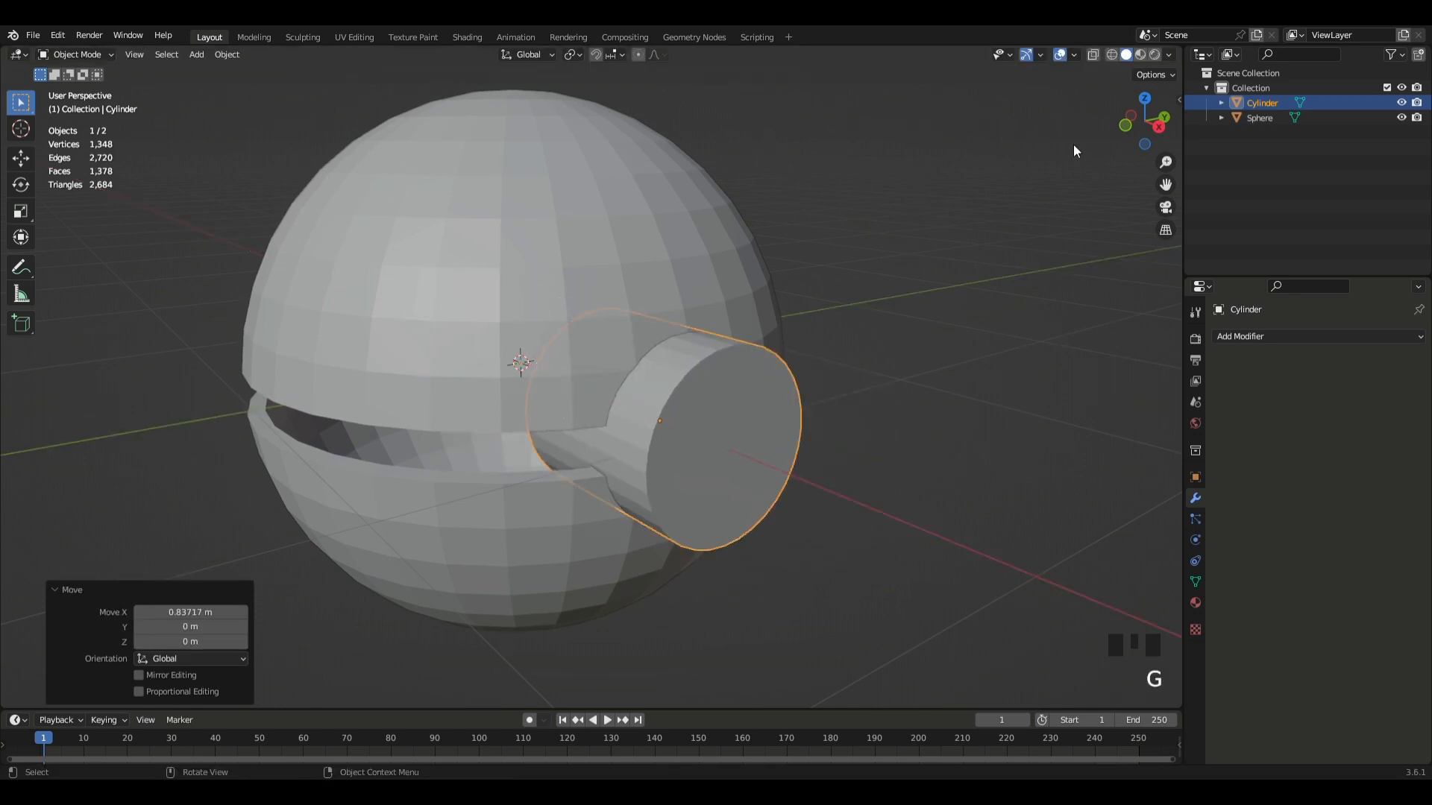
- Enlarge the cutter cylinder uniformly in the right side view, first by about 1.068 and again by about 1.011
left_click(1160, 126)
scroll(1044, 336, "down", 5)
middle_click_drag(994, 353, 832, 348, "shift")
scroll(985, 351, "up", 3)
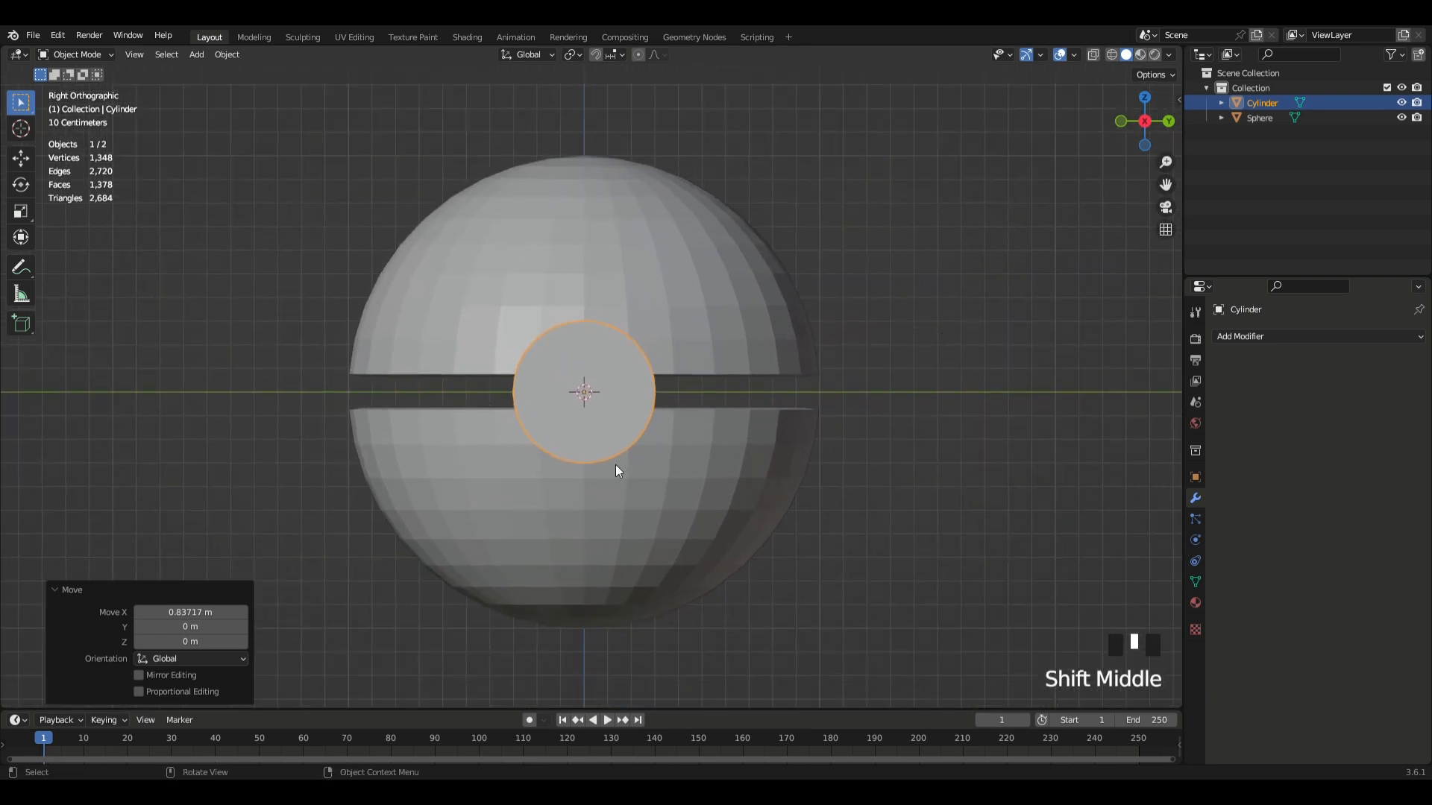
middle_click_drag(505, 402, 778, 393)
key("s")
left_click(727, 389)
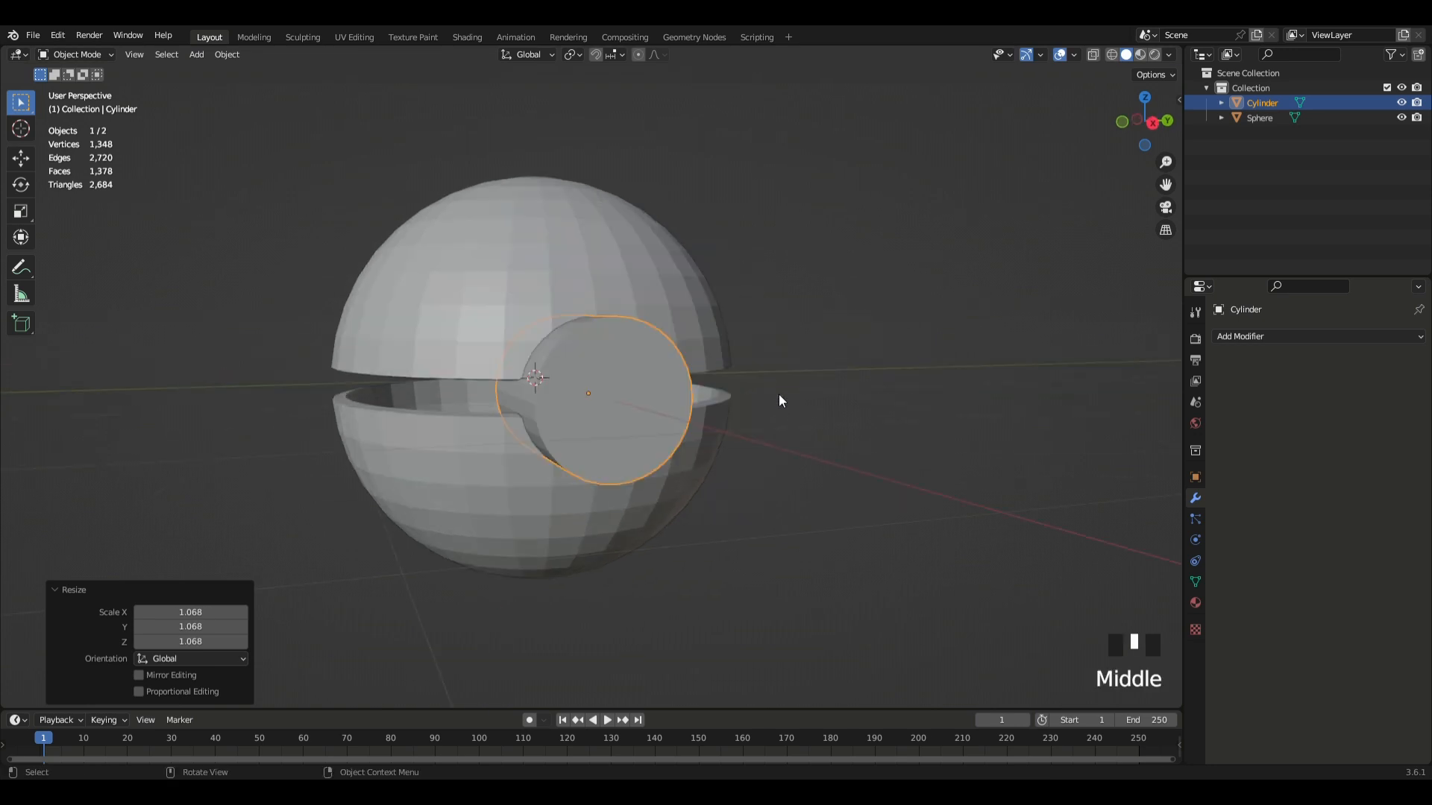
left_click(1152, 123)
key("s")
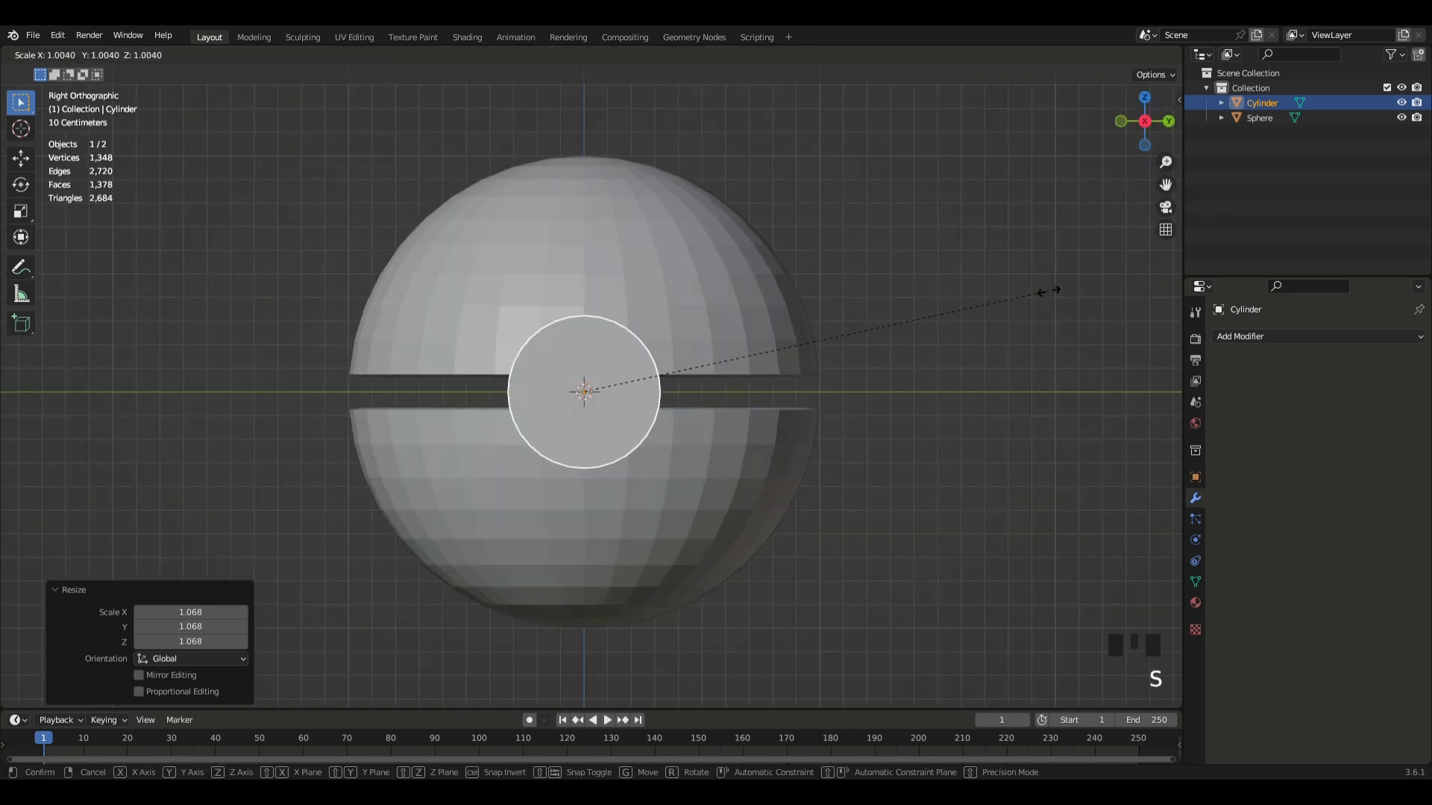
left_click(1051, 291)
middle_click_drag(796, 285, 816, 383)
scroll(848, 399, "up", 3)
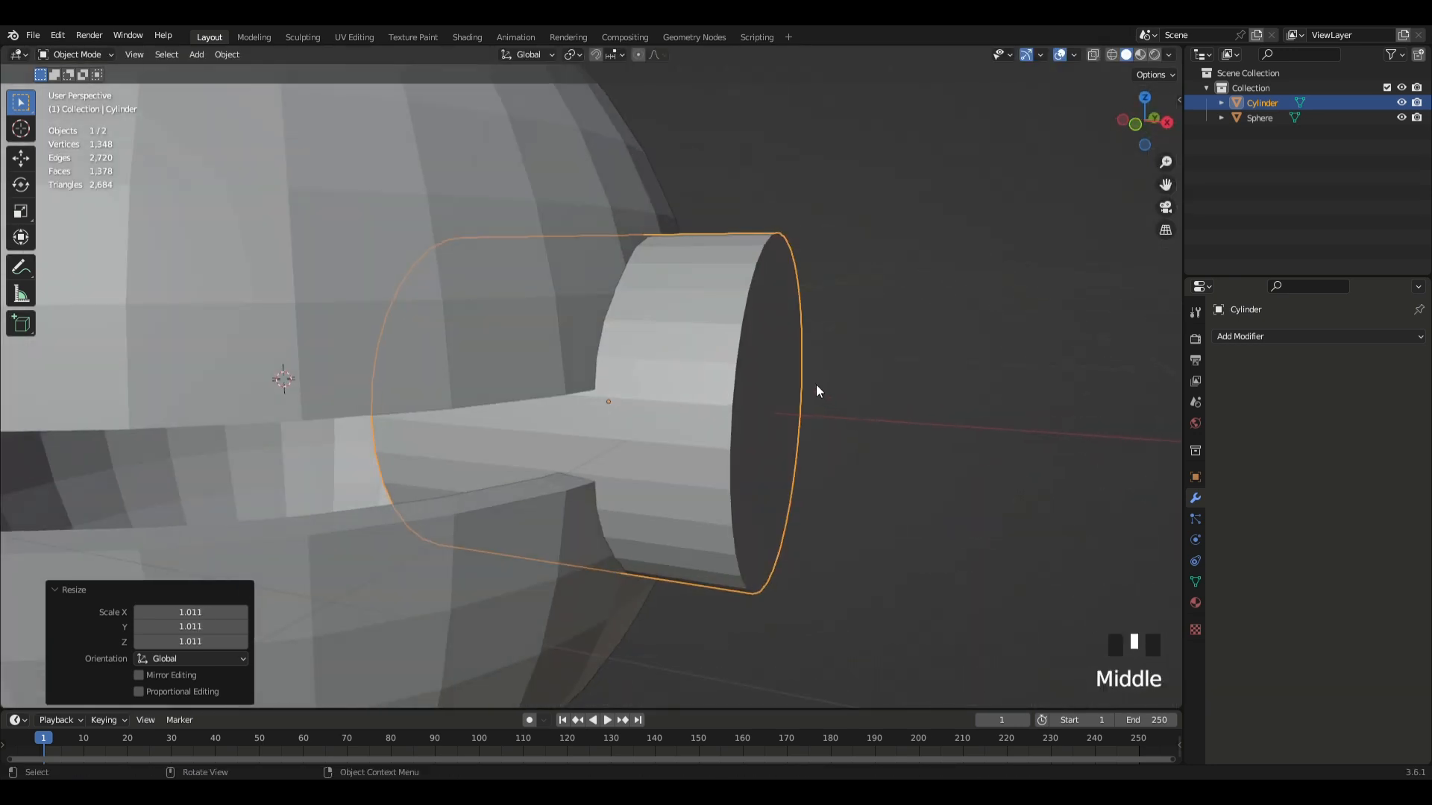
left_click_drag(942, 392, 513, 309)
left_click(1269, 340)
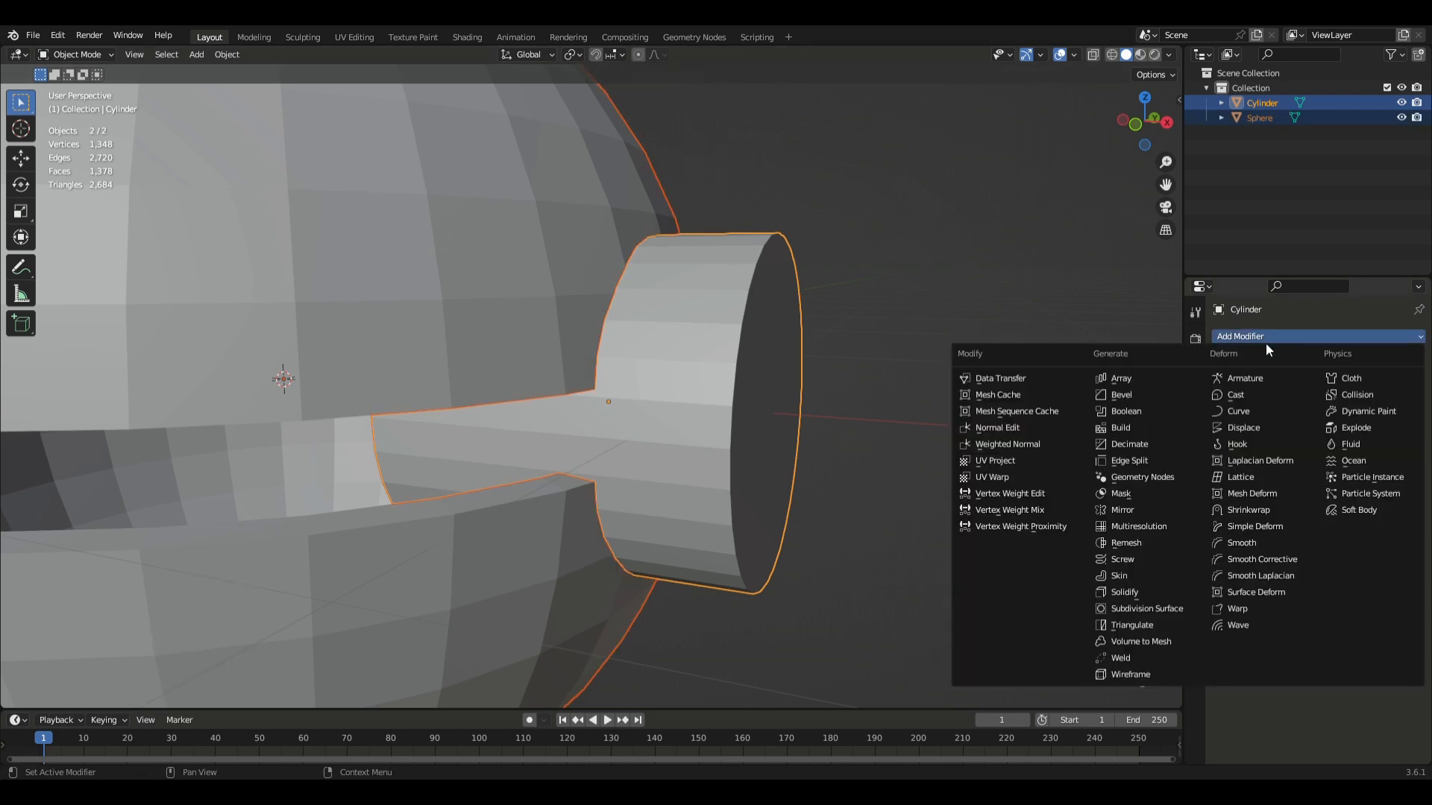
left_click(1142, 426)
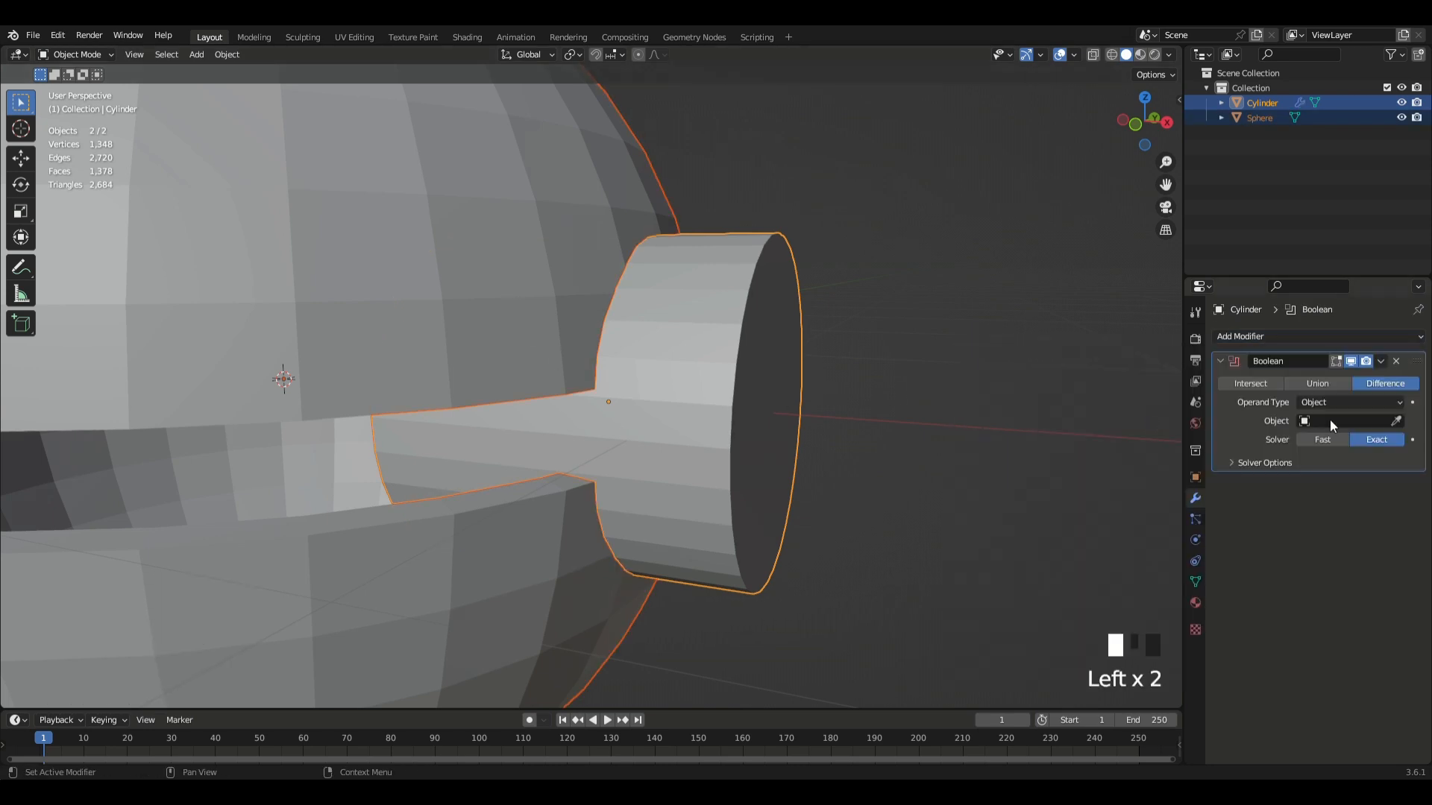
left_click(1396, 420)
left_click(1380, 361)
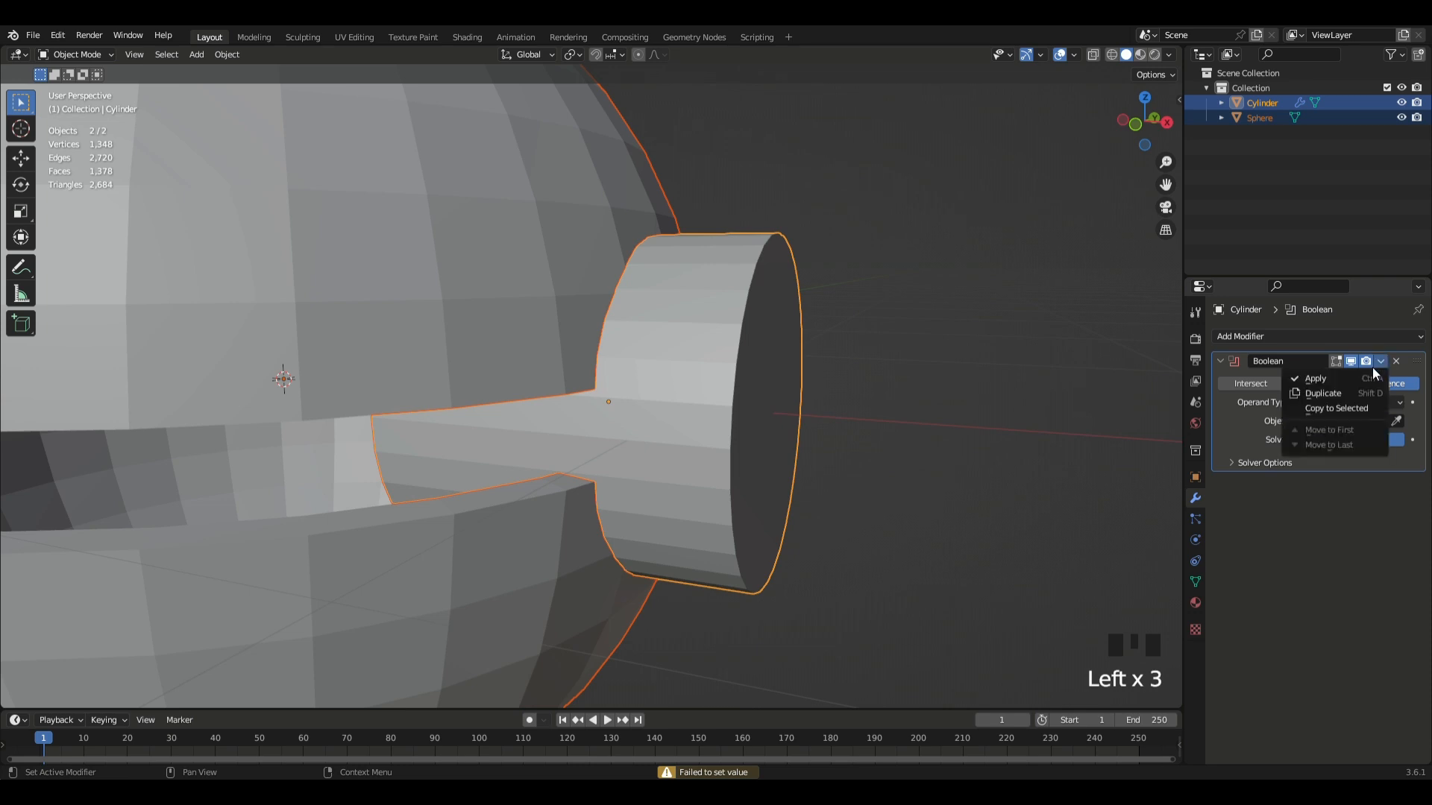
left_click(1302, 378)
left_click(772, 388)
key("Delete")
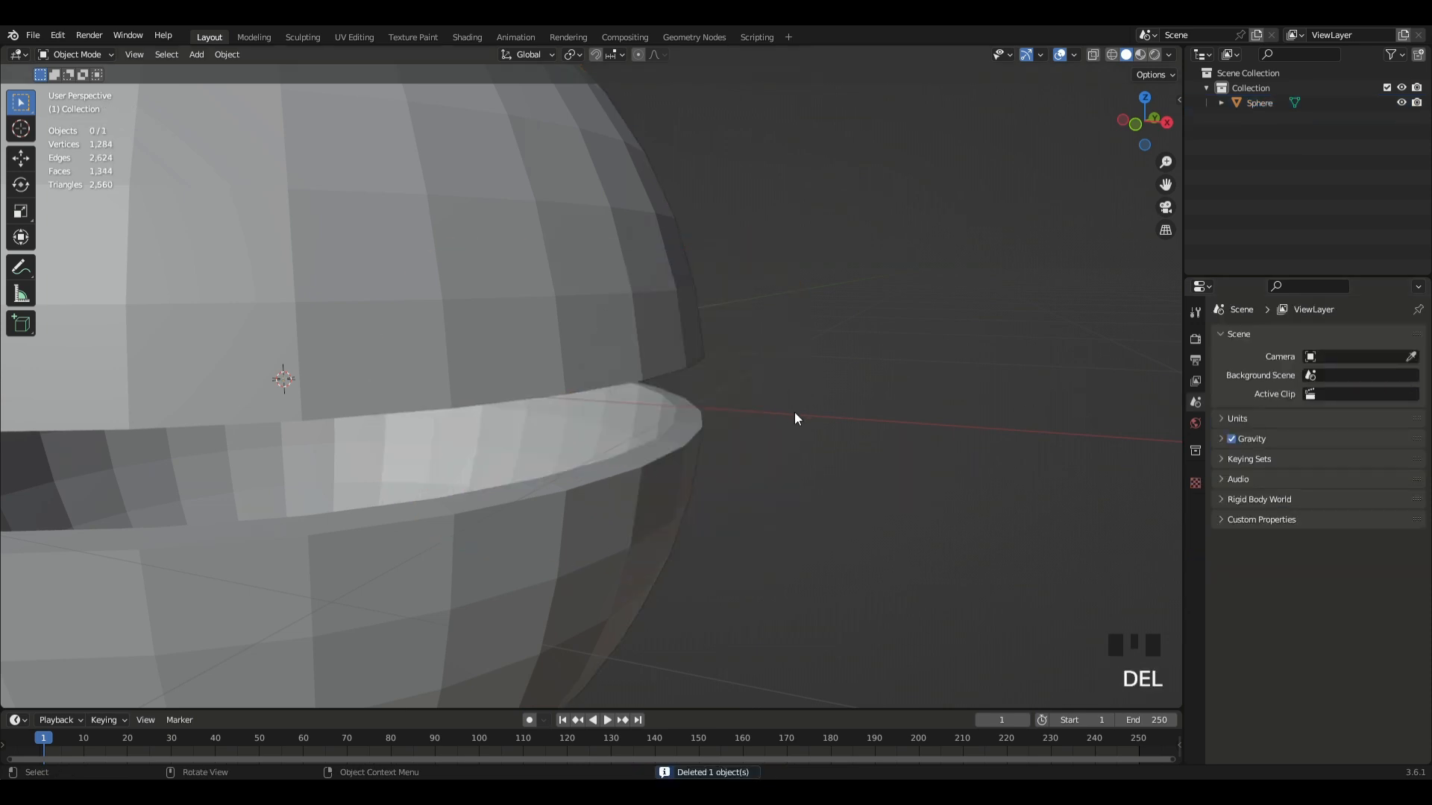
middle_click_drag(794, 412, 731, 410)
key("ctrl+z")
scroll(731, 411, "up", 4)
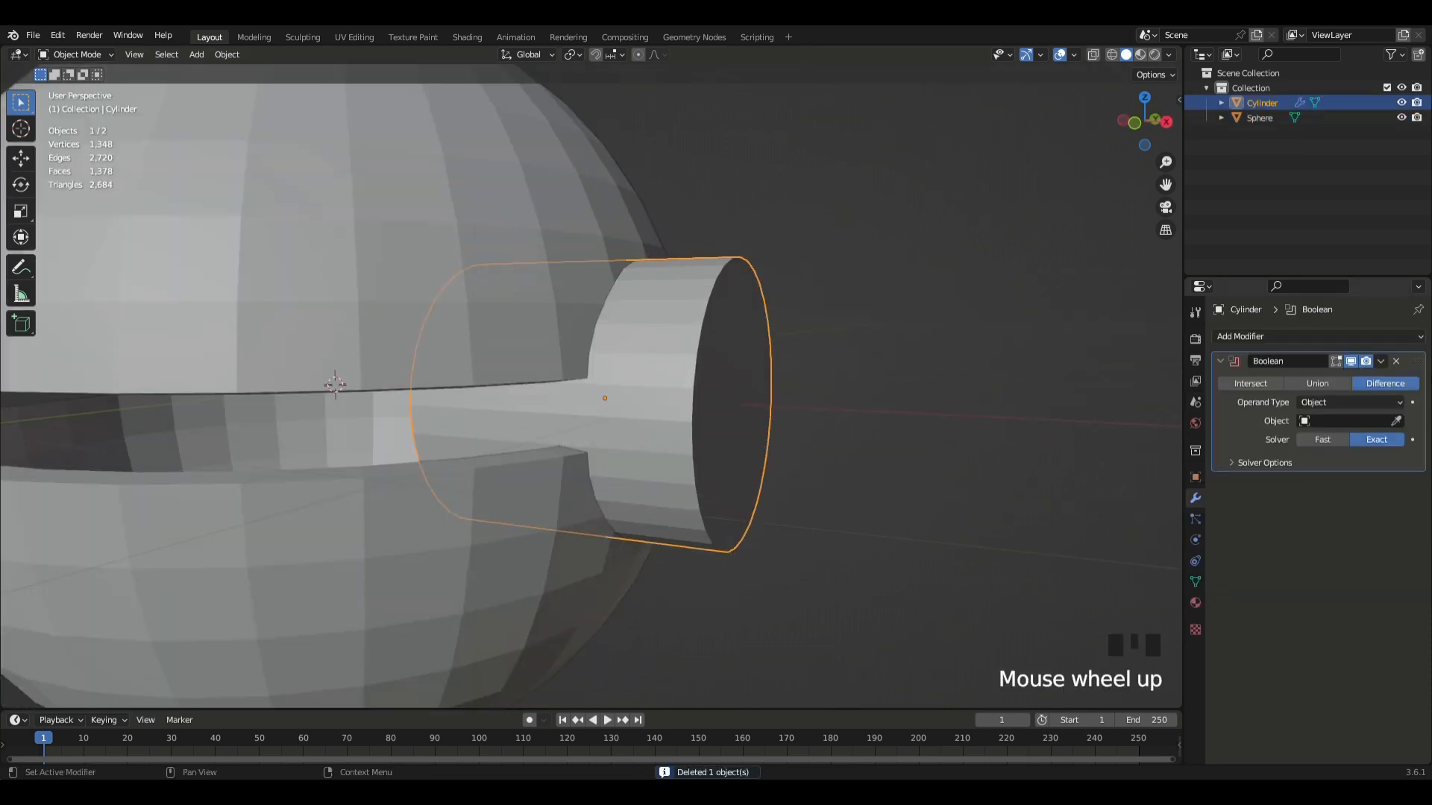
left_click(1394, 422)
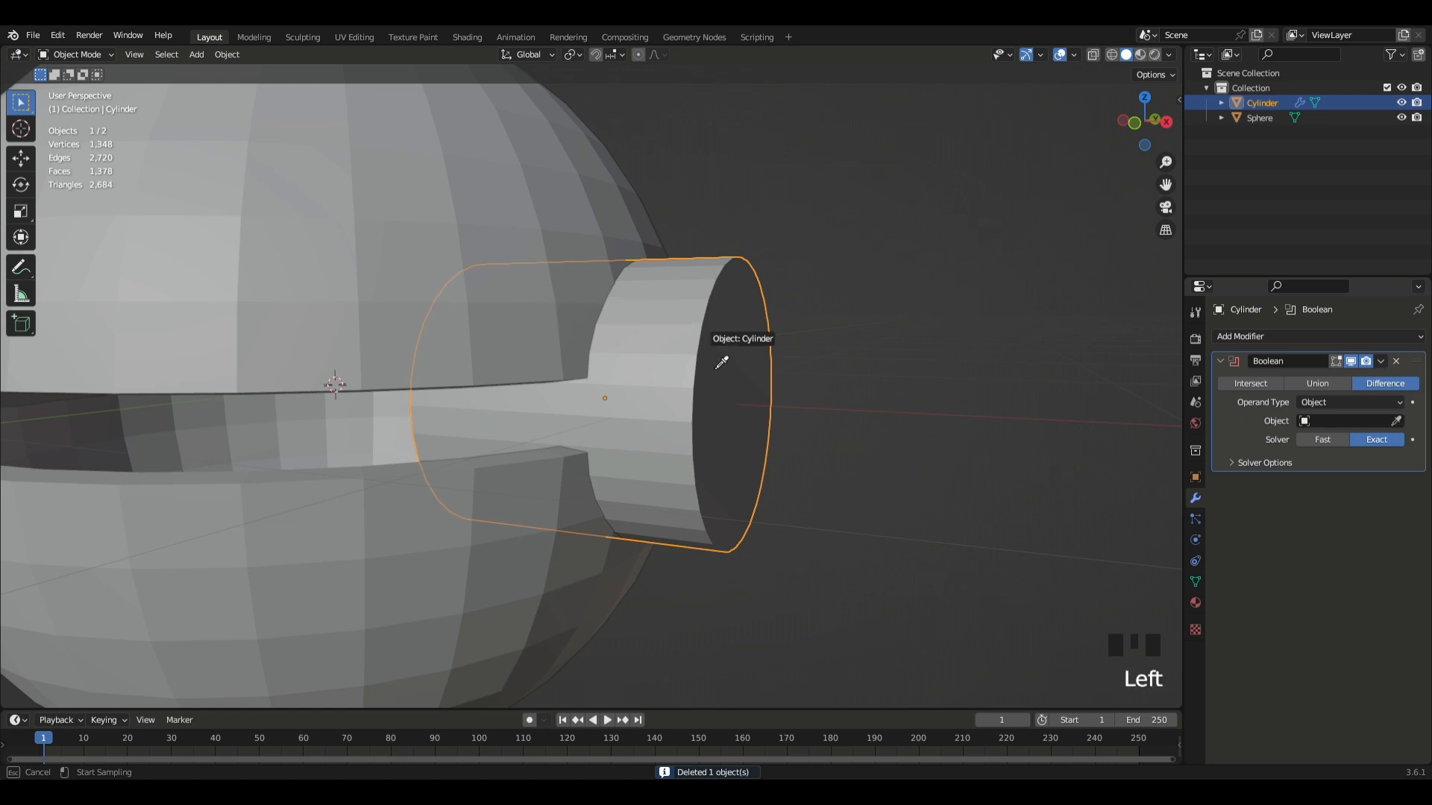
left_click(1396, 362)
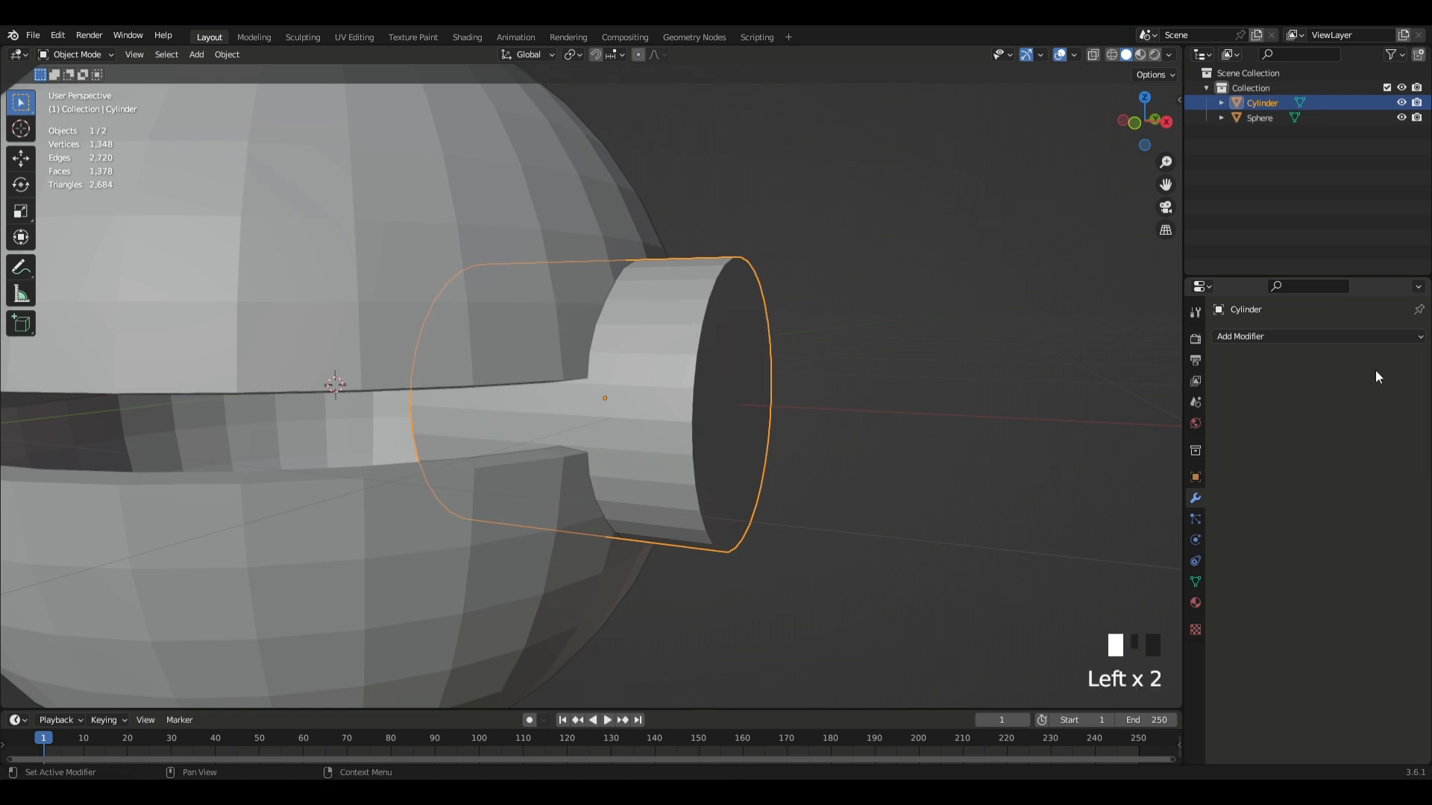
- Add a Boolean modifier set to Difference to the split sphere, use the cylinder as its object, and apply it
left_click(412, 282)
left_click(1244, 336)
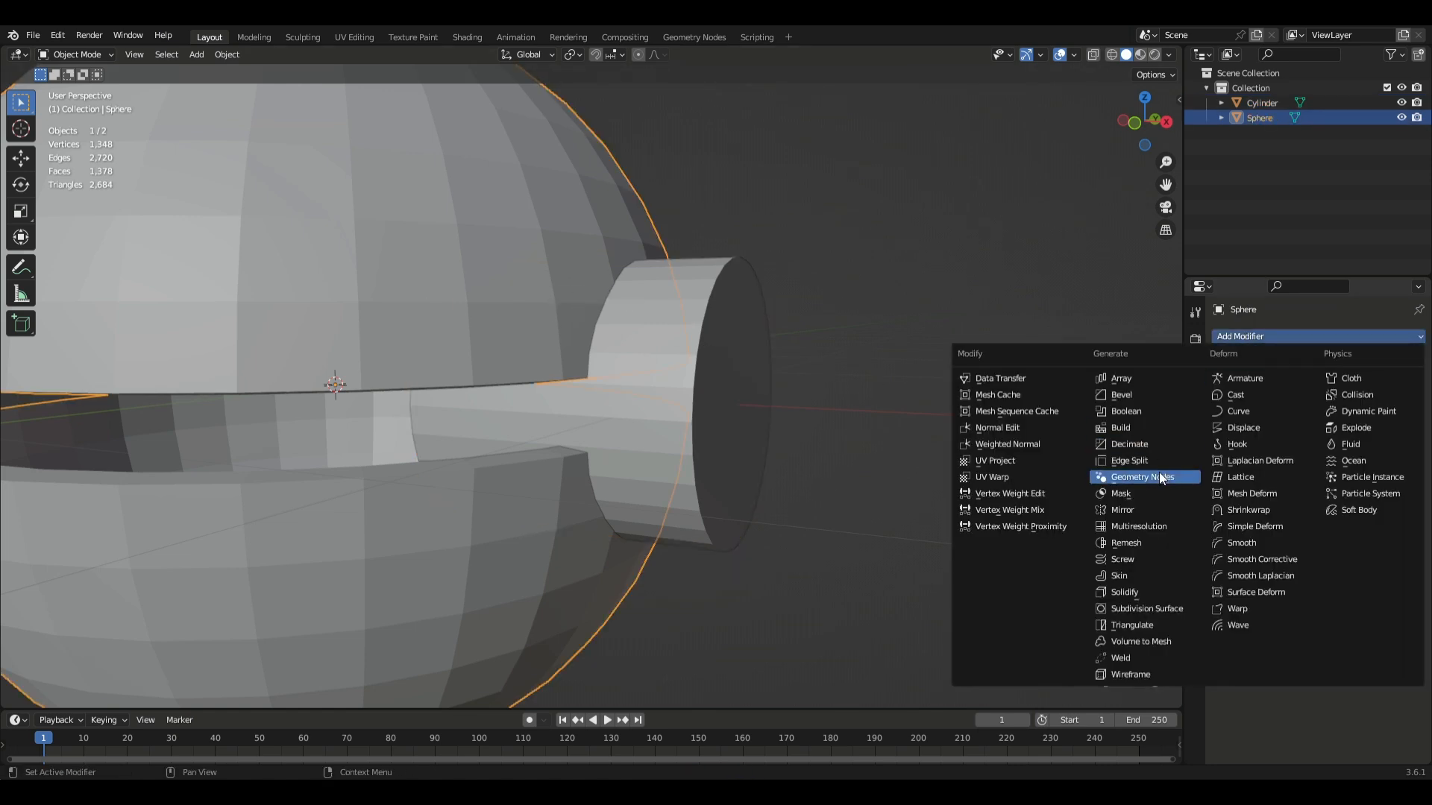
left_click(1140, 412)
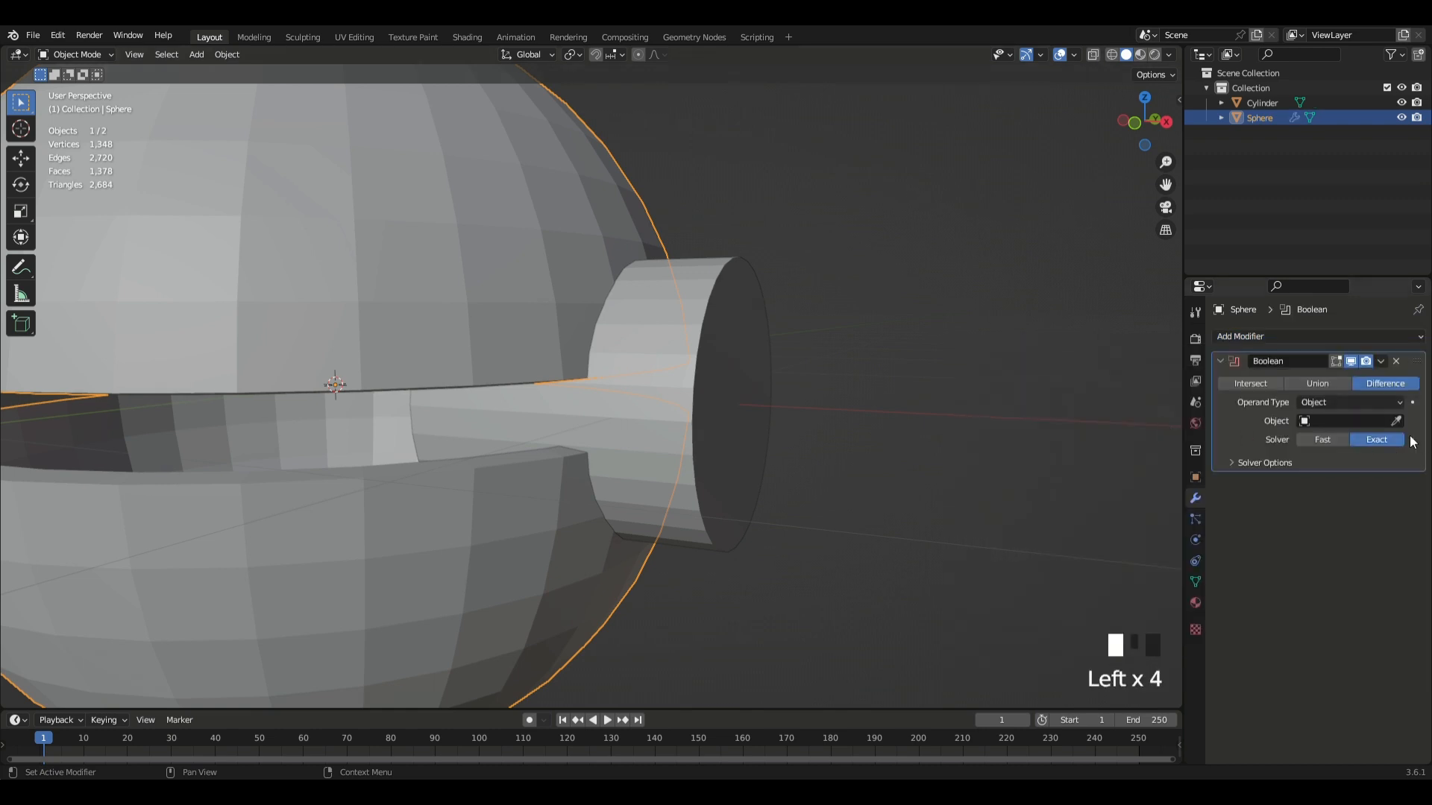
left_click(701, 373)
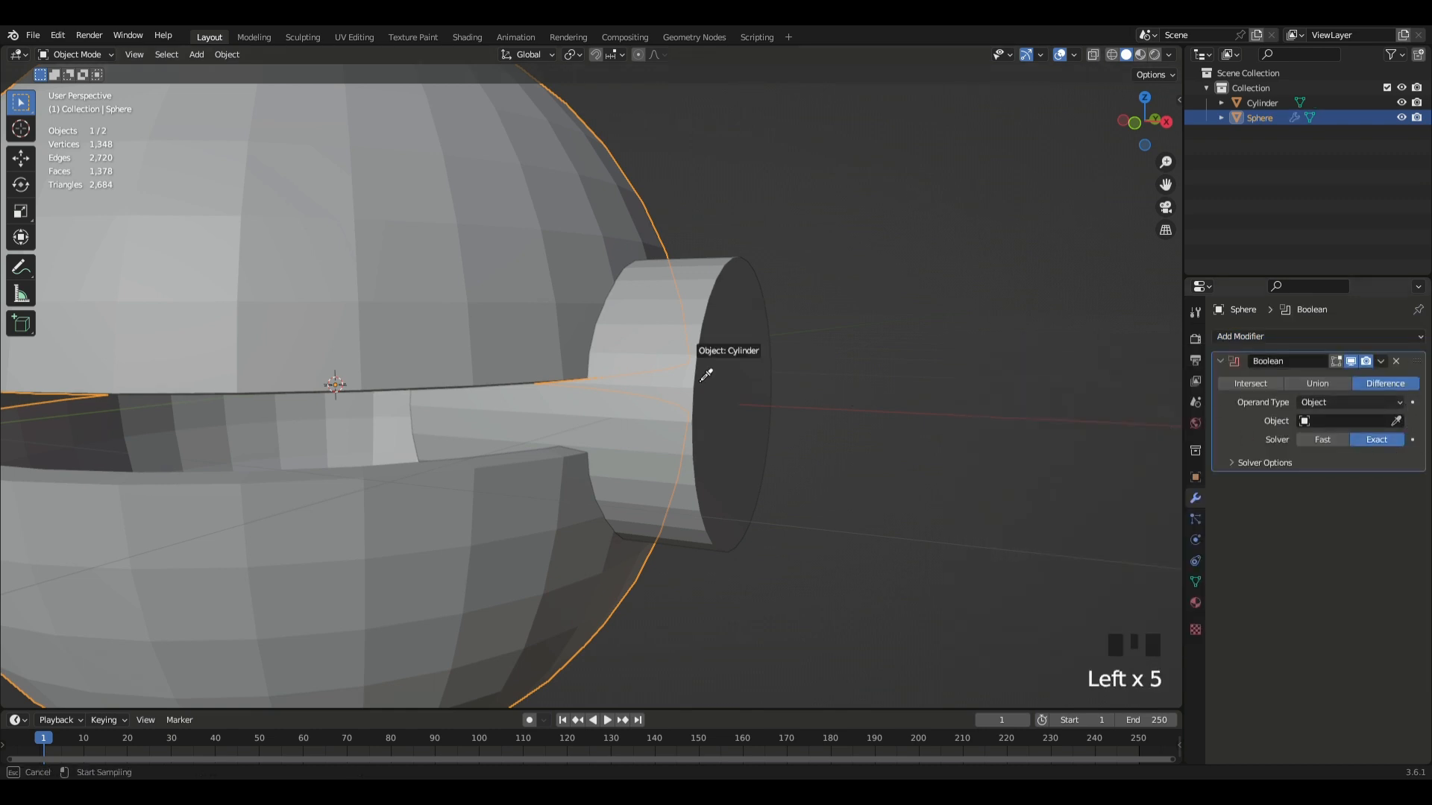
left_click(1380, 362)
left_click(1299, 379)
- Delete the cutter cylinder from the front of the sphere
left_click(603, 379)
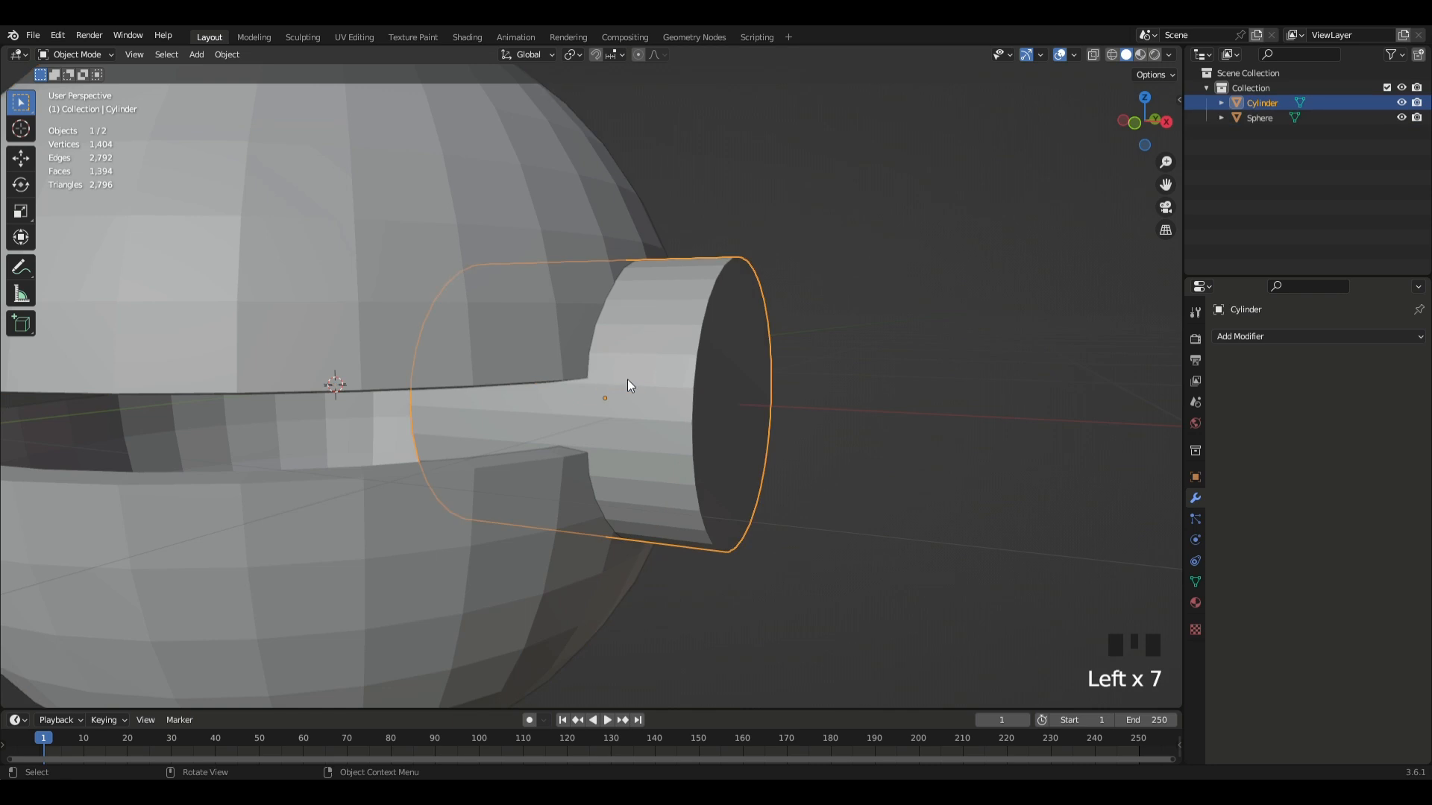
key("Delete")
scroll(754, 370, "up", 5)
scroll(824, 505, "down", 3)
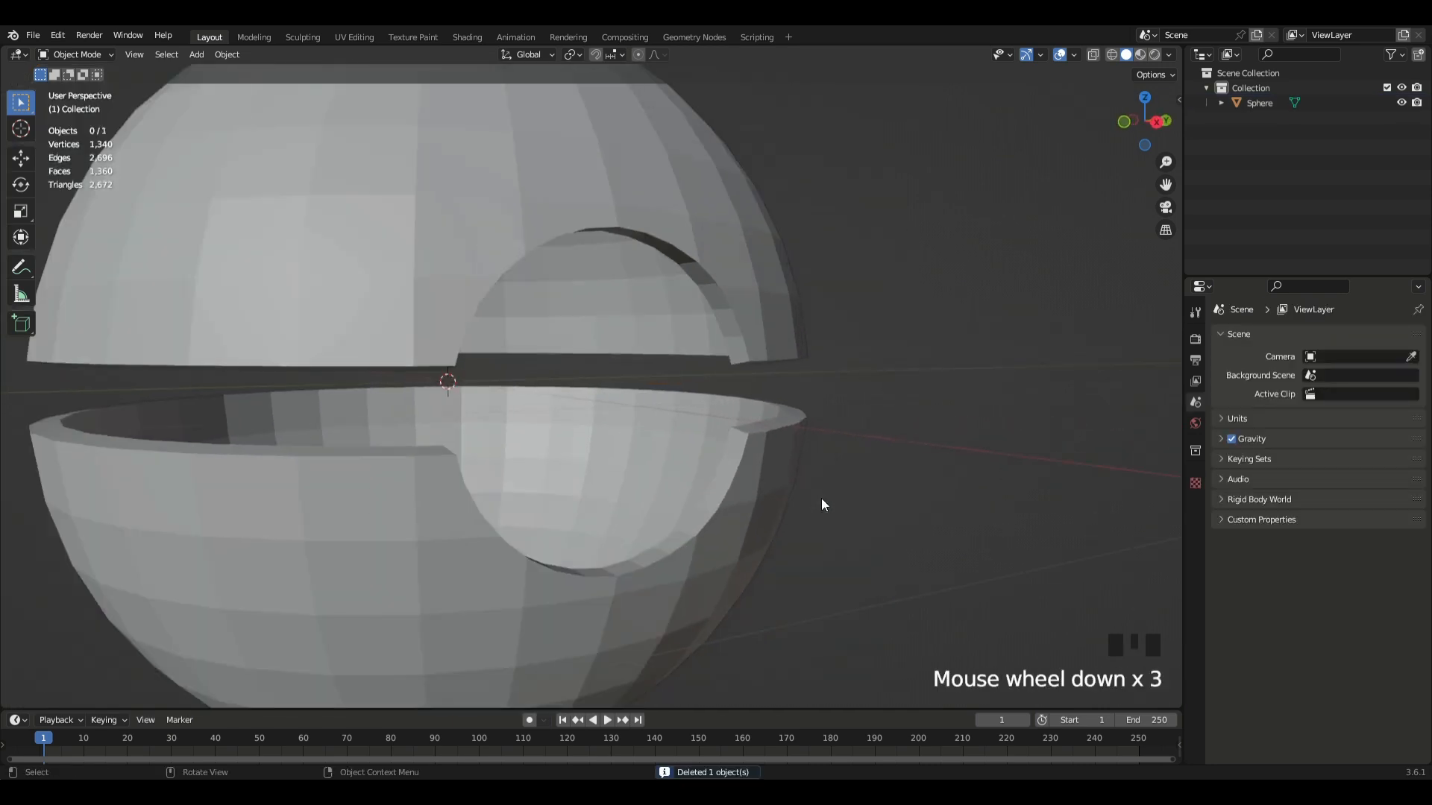
- Add a UV sphere with 32 segments and 21 rings at the origin and scale it uniformly to about 0.969
key("shift+a")
mouse_move(905, 447)
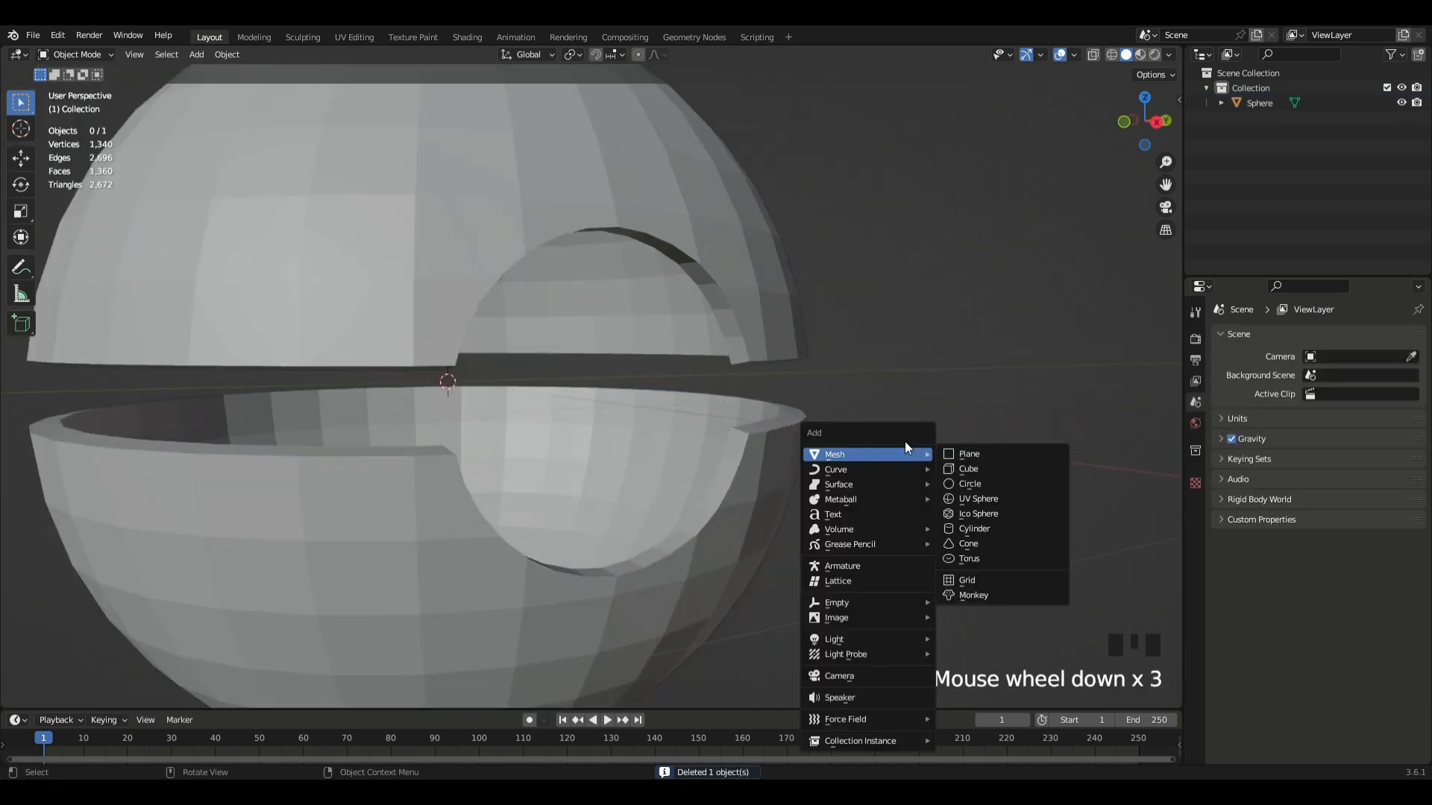
left_click(1020, 498)
key("s")
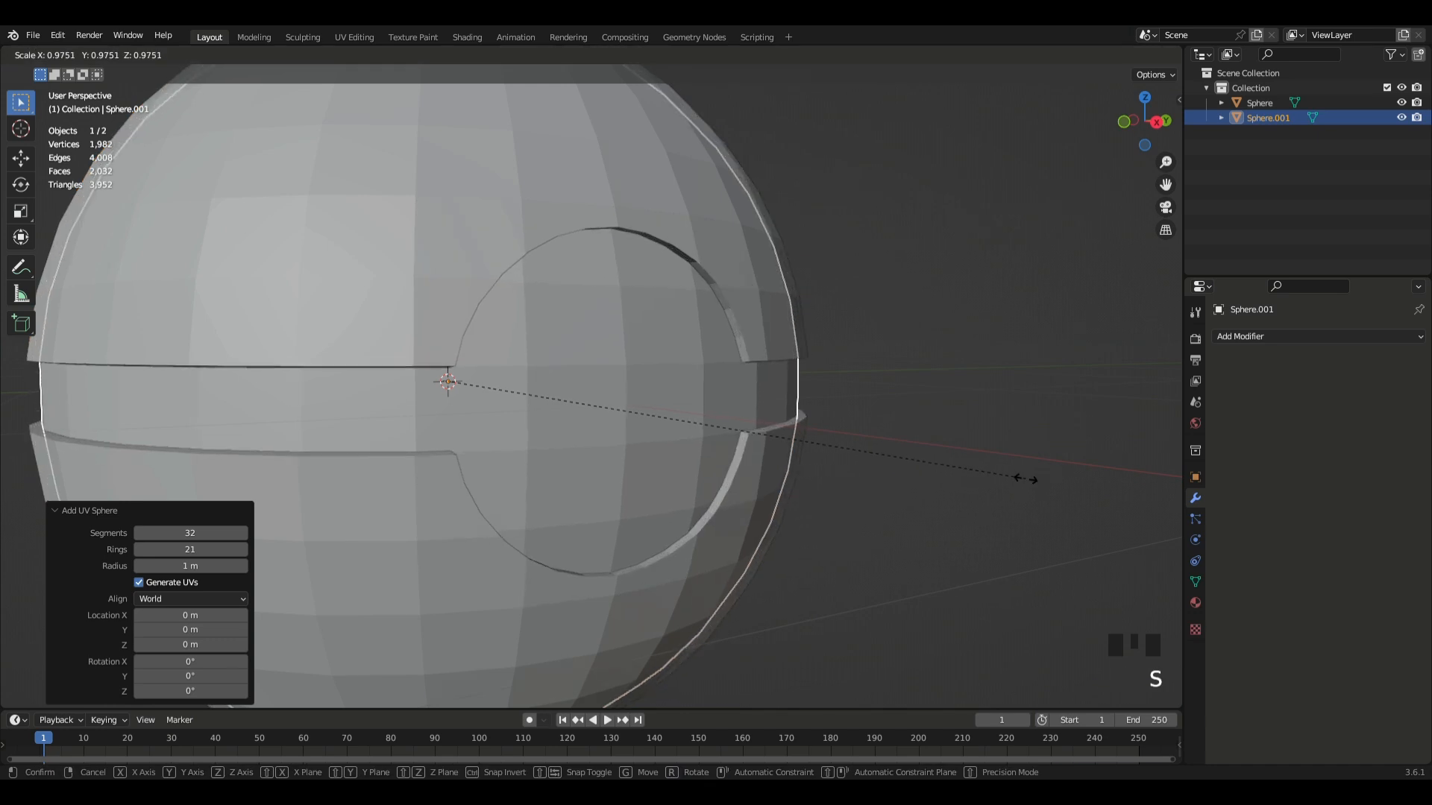
left_click(1024, 479)
- Shrink the inner sphere by a further factor of about 0.98 so it sits deeper behind the shell halves' outer edges
scroll(1036, 488, "up", 6)
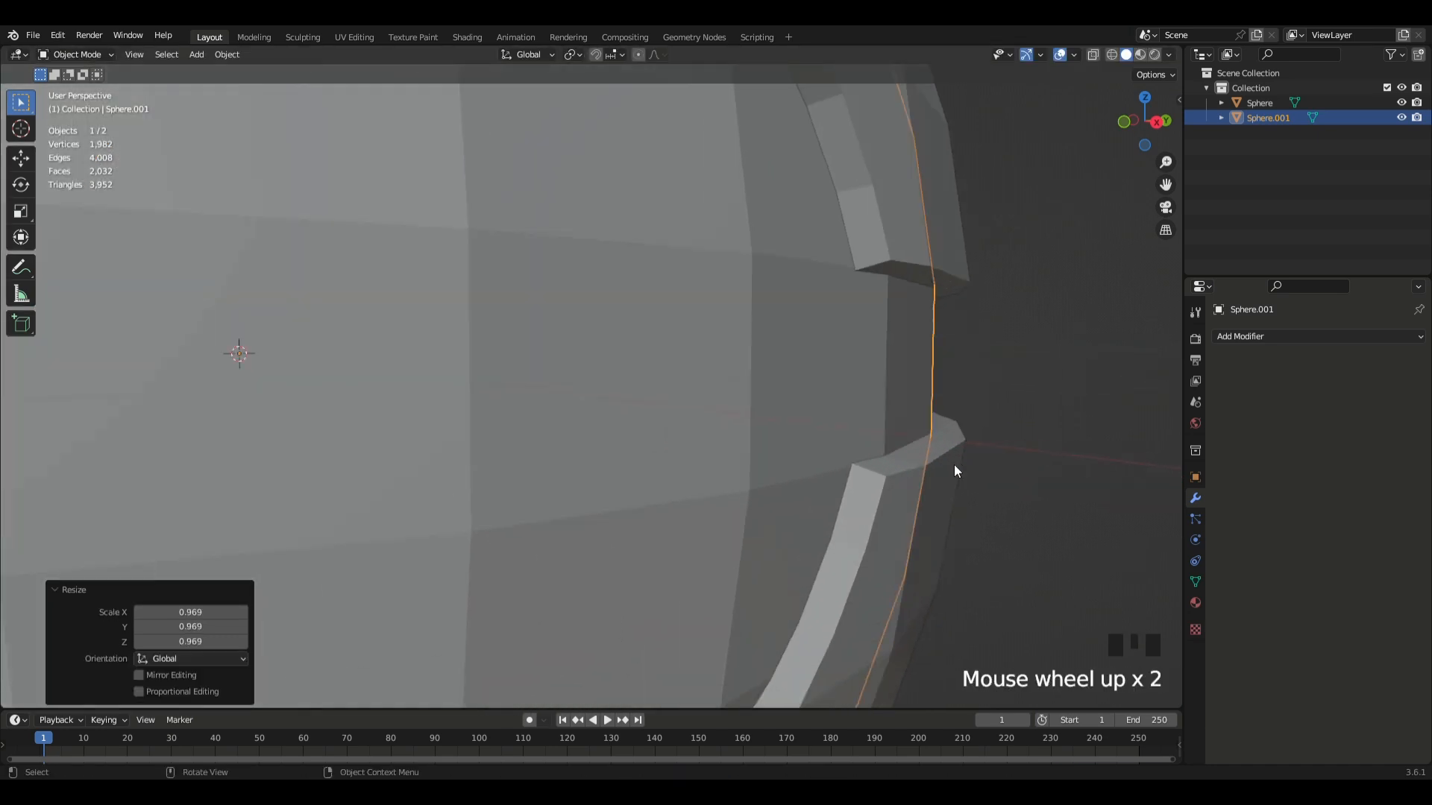
key("s")
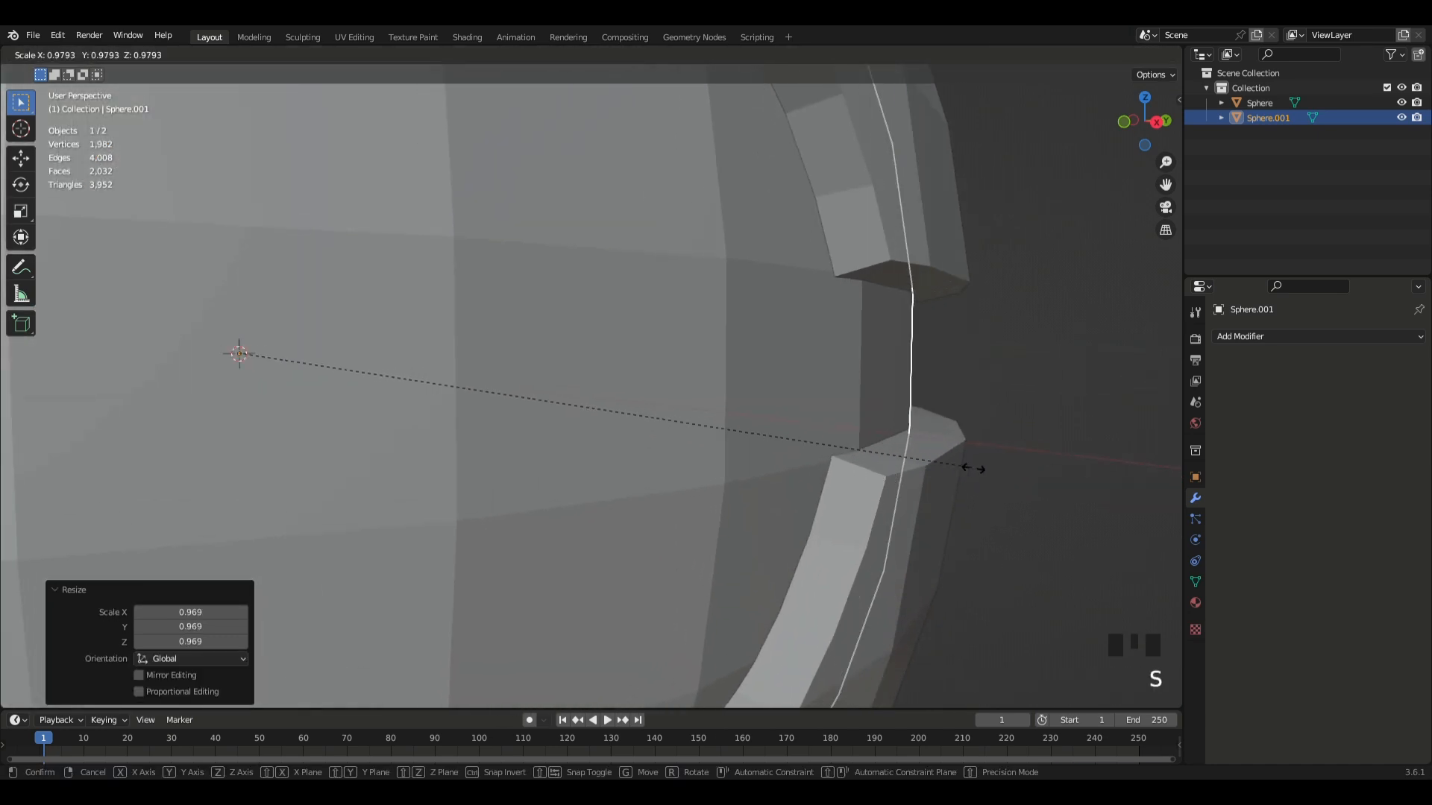
left_click(971, 468)
scroll(971, 468, "down", 4)
middle_click_drag(969, 468, 888, 448)
scroll(927, 470, "up", 6)
middle_click_drag(1009, 477, 1042, 496)
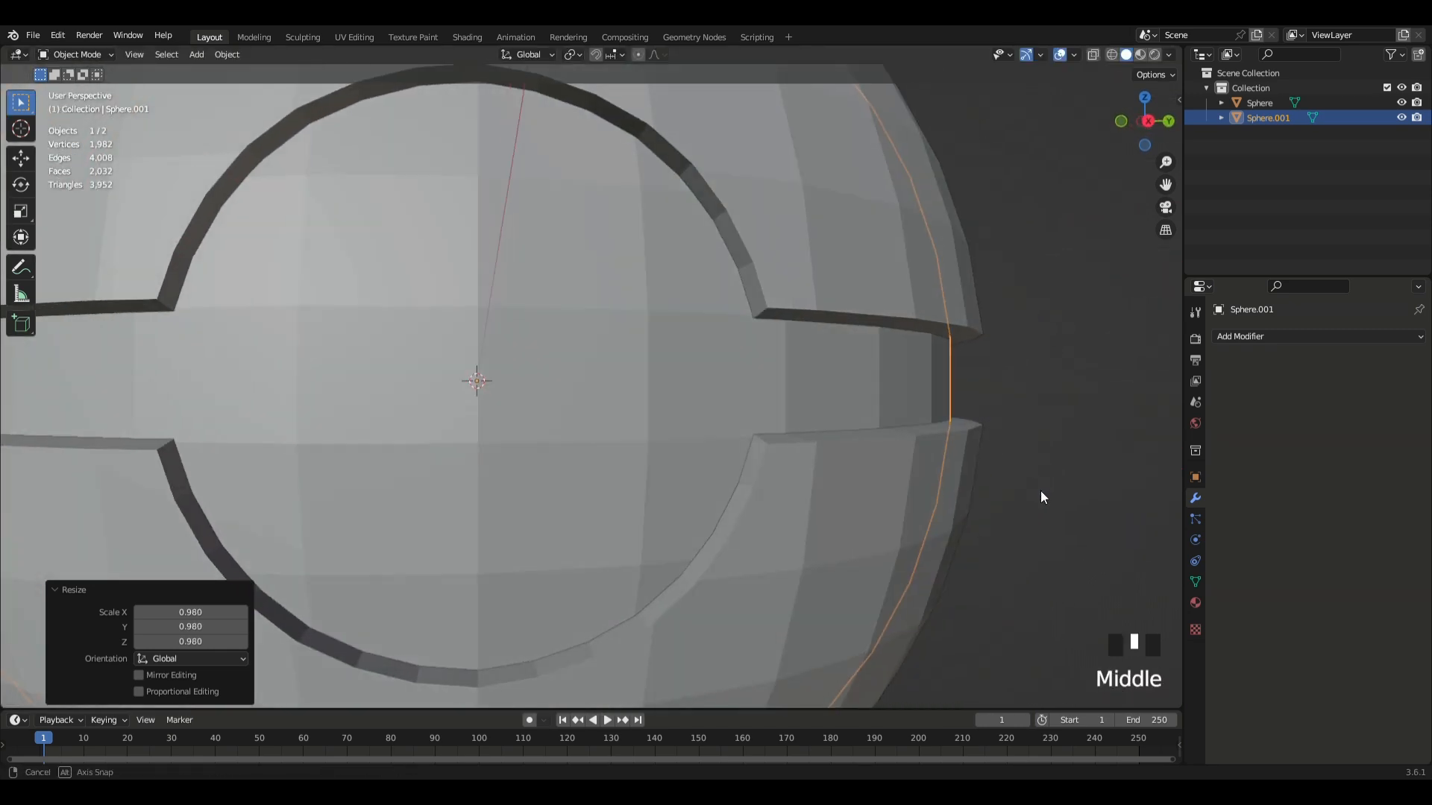
scroll(1058, 526, "up", 2)
key("s")
right_click(1059, 526)
scroll(1061, 526, "down", 5)
key("Tab")
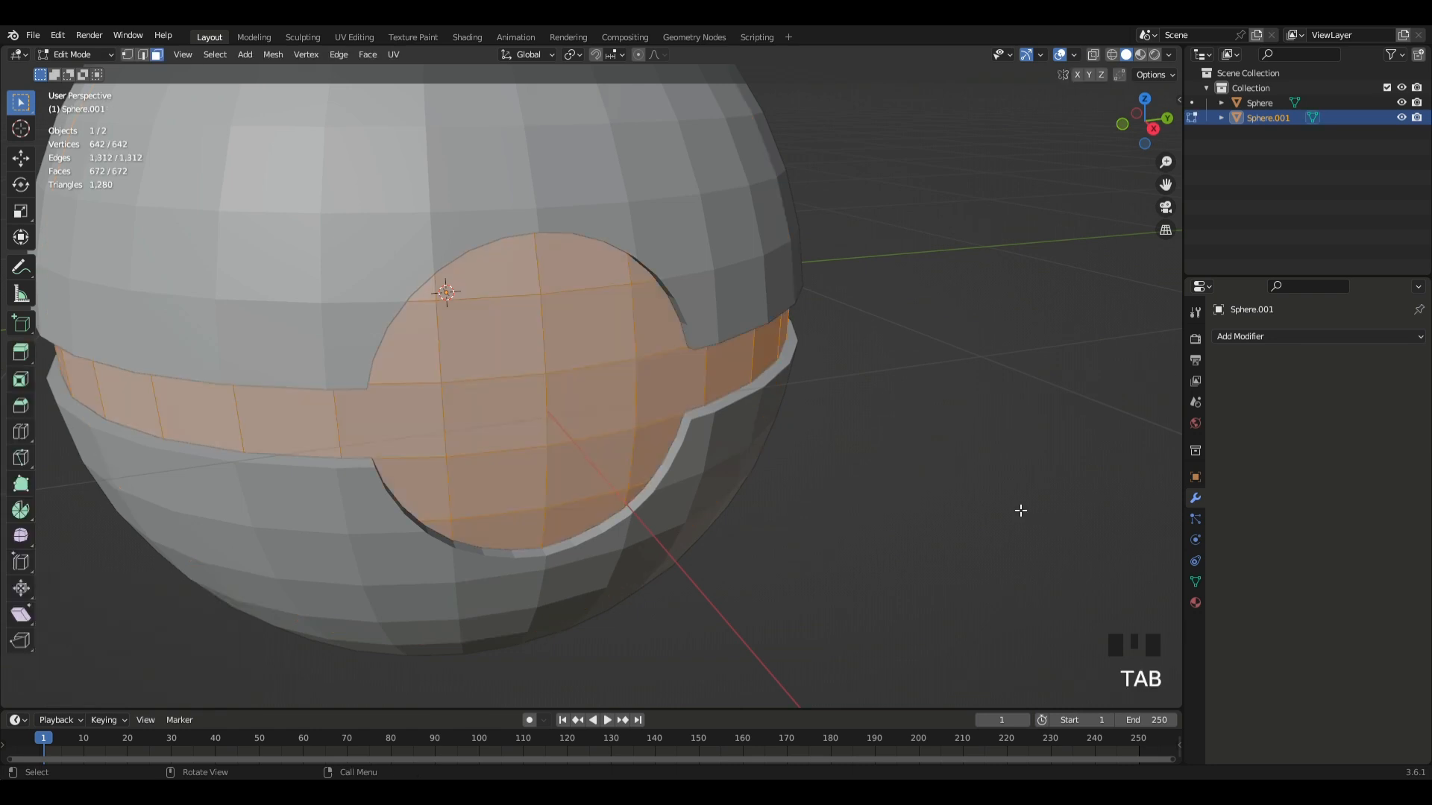
key("Tab")
- Add a cylinder mesh at the origin for the button and scale it uniformly to about 0.402
left_click(1017, 505)
key("shift+a")
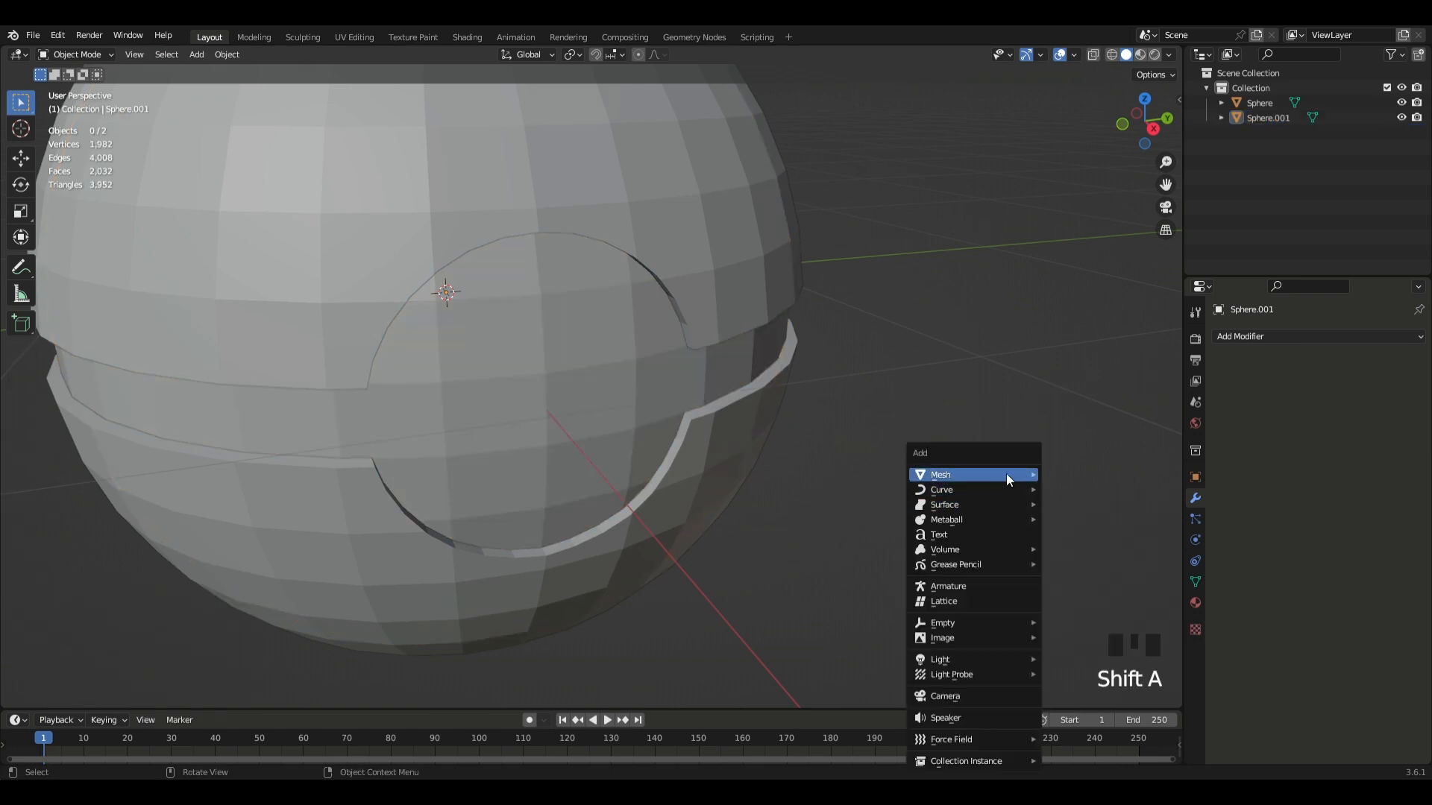
mouse_move(1009, 478)
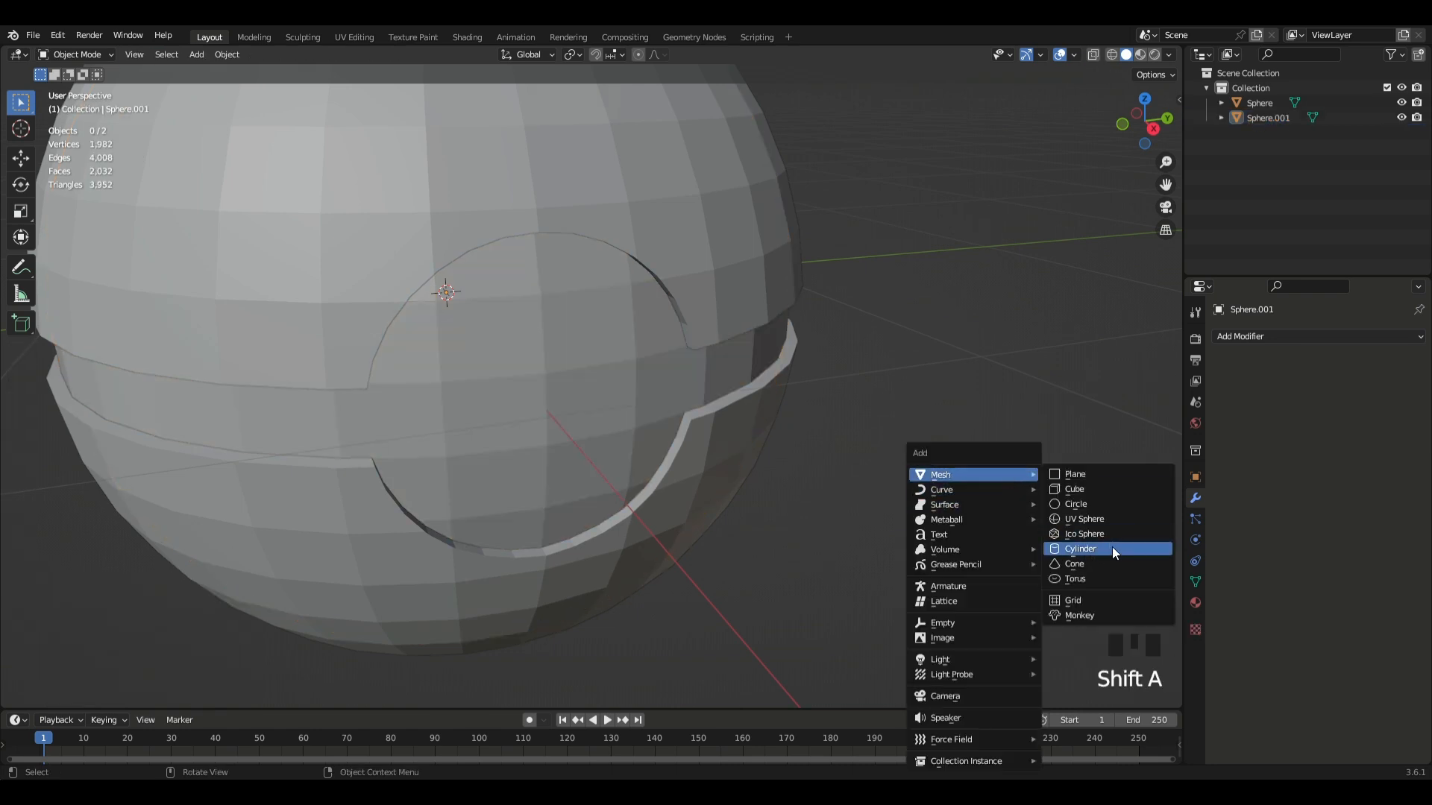
left_click(1112, 548)
scroll(987, 449, "down", 6)
key("s")
left_click(714, 379)
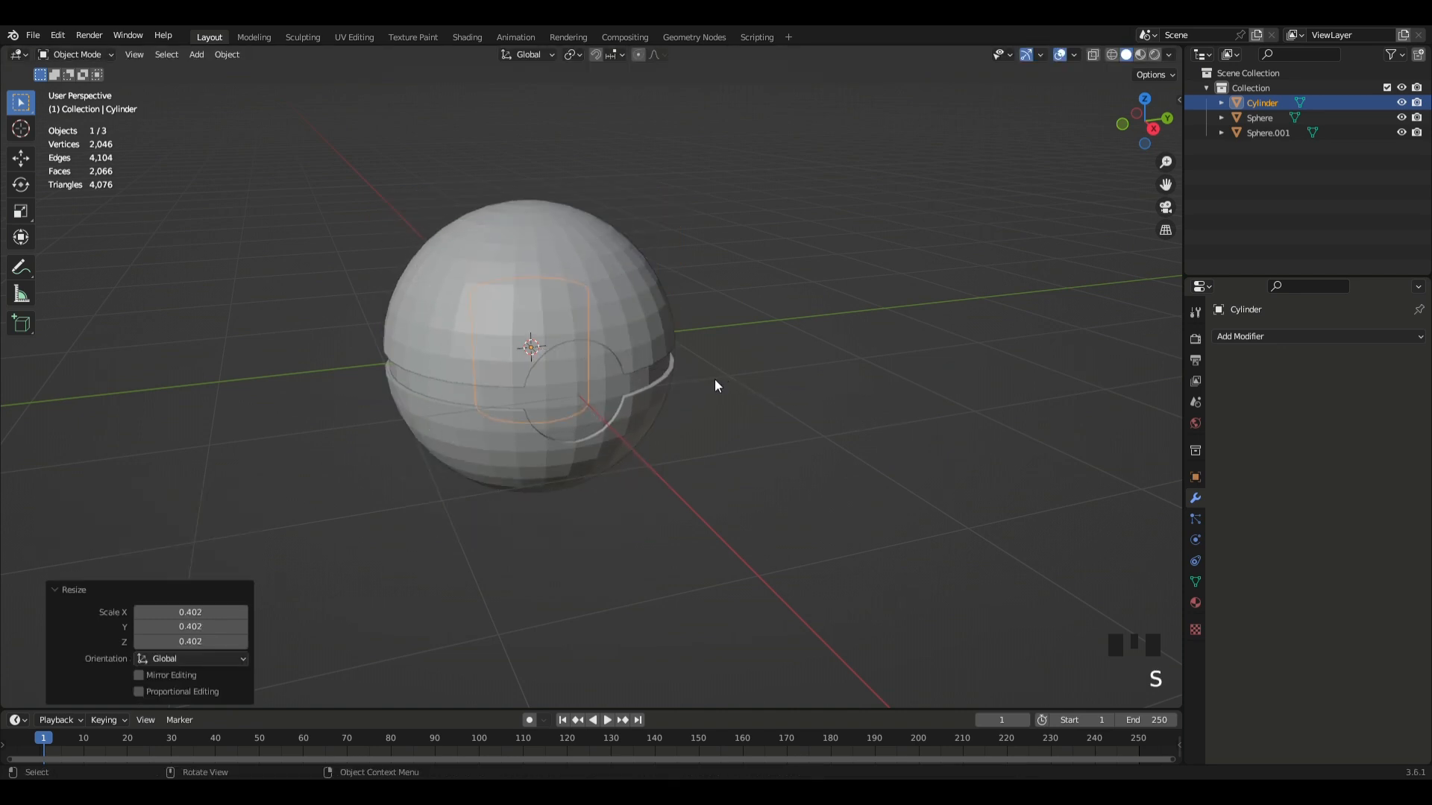
- Rotate the button cylinder 90° around Y and move it about 0.85 m along X to the front cutout
type("ry90")
key("Return")
scroll(714, 379, "up", 4)
key("g")
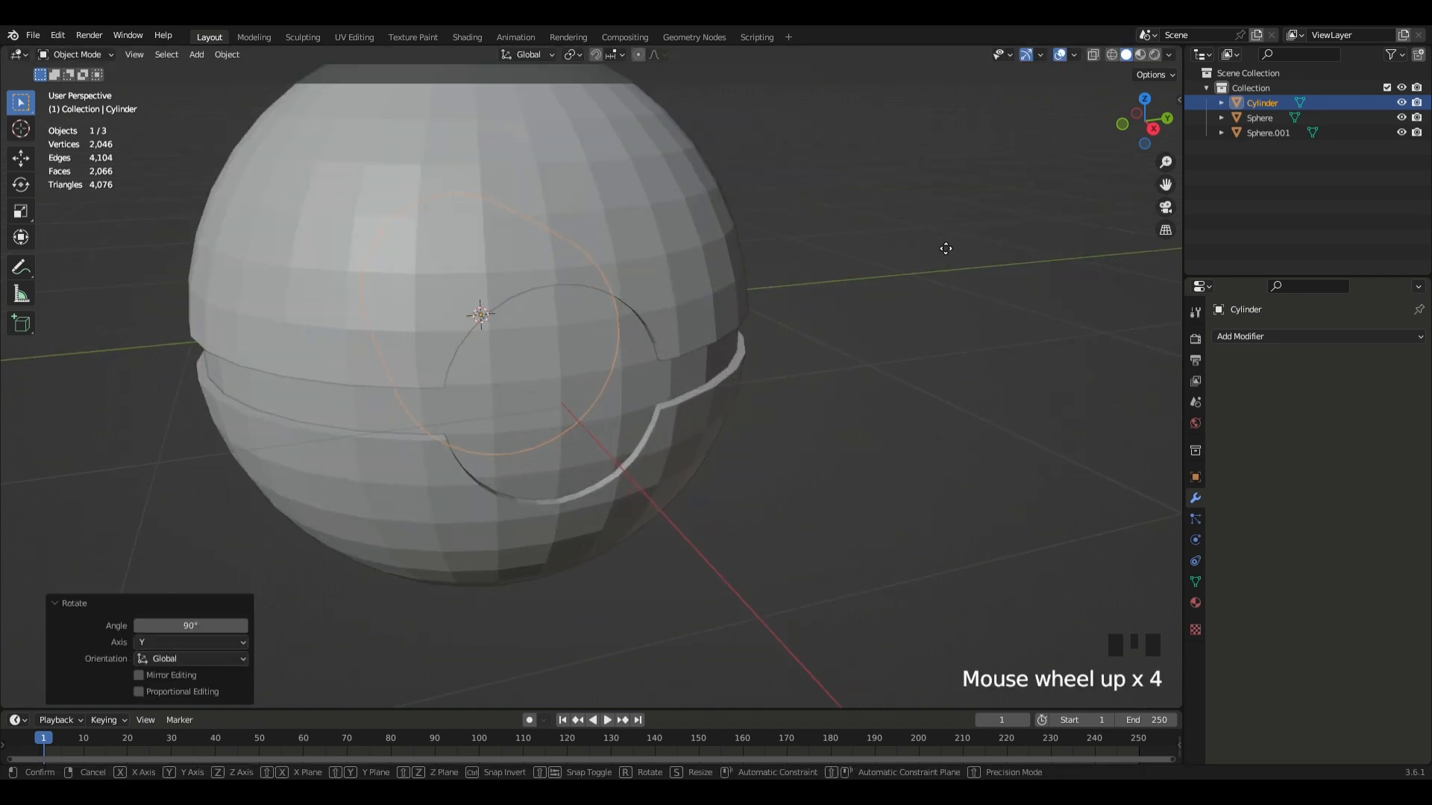
key("x")
left_click(1010, 311)
- Scale the button cylinder down uniformly by about 0.586 and again by about 0.973 so it fits inside the circular cutout
key("s")
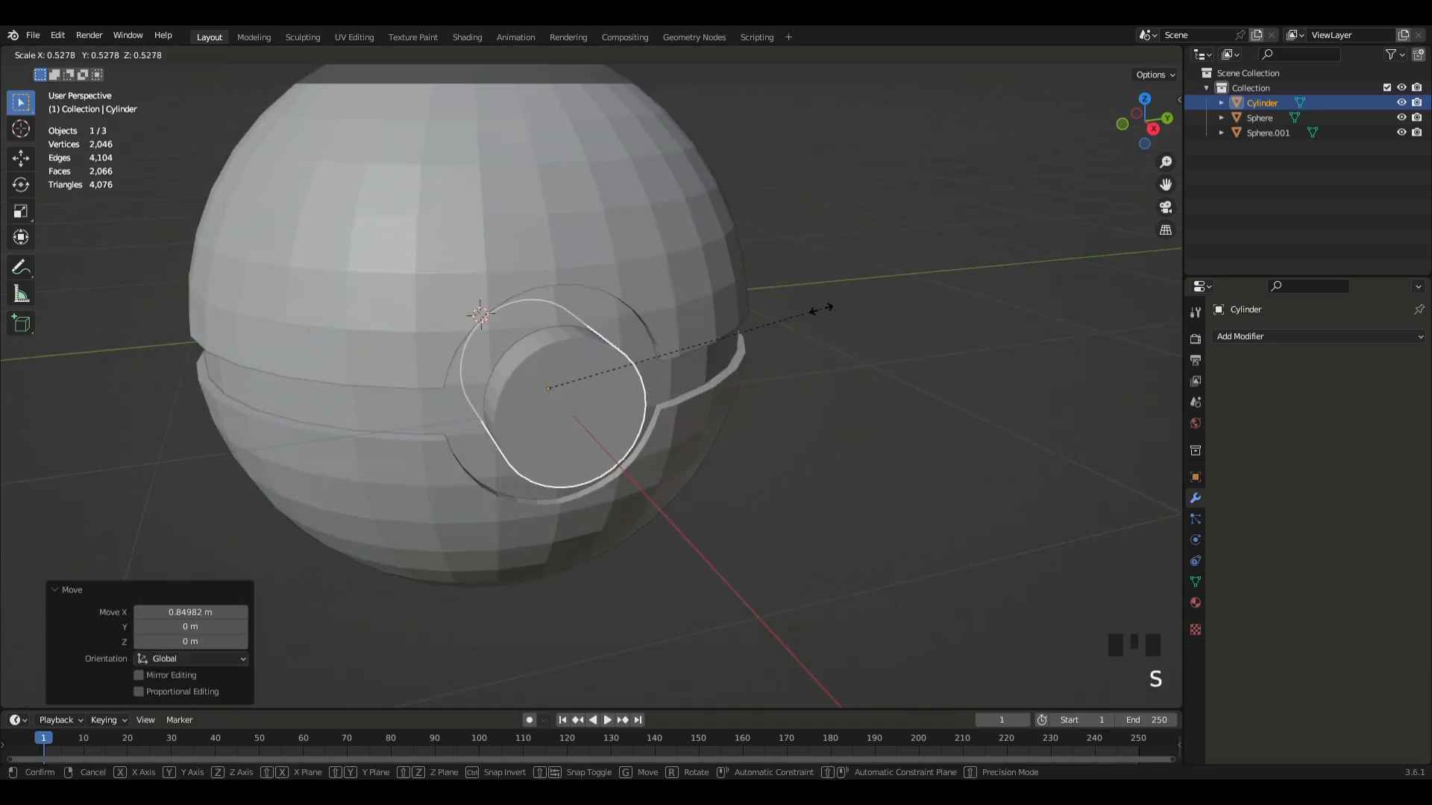
left_click(832, 309)
left_click(1153, 129)
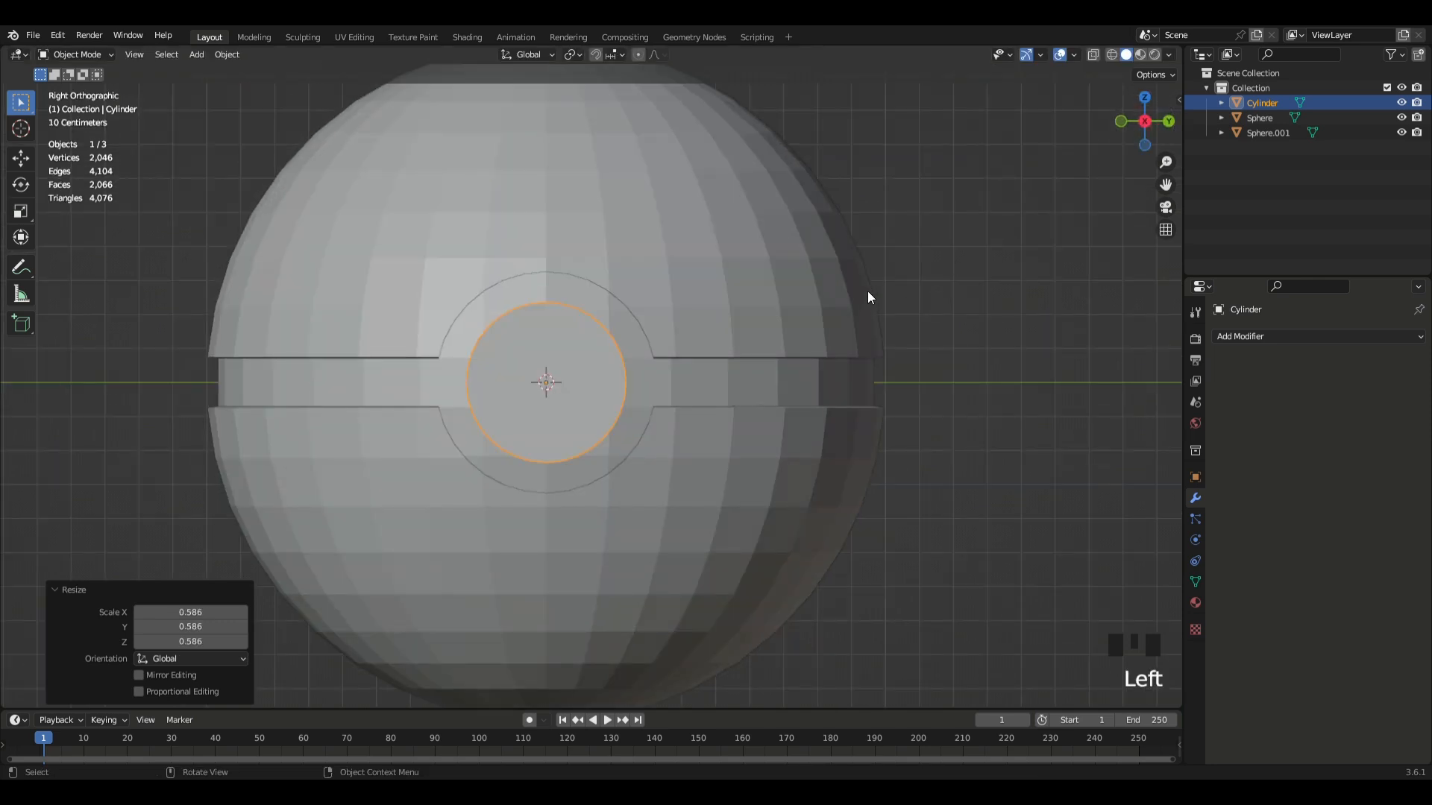
key("s")
left_click(892, 365)
middle_click_drag(892, 365, 1060, 412)
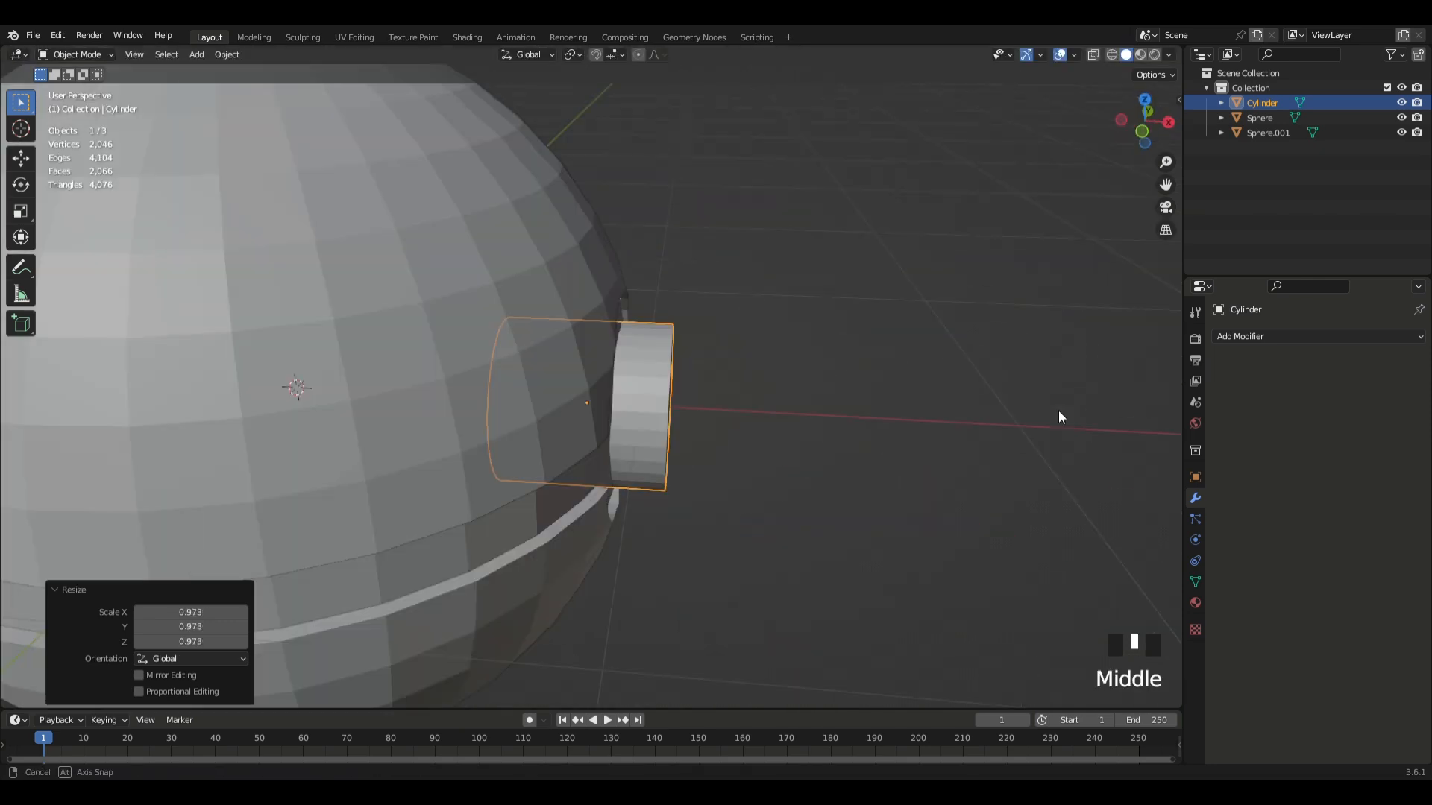
- Push the button cylinder back about 0.11 m along X in the front view so it protrudes only slightly
scroll(805, 421, "up", 3)
left_click(1142, 132)
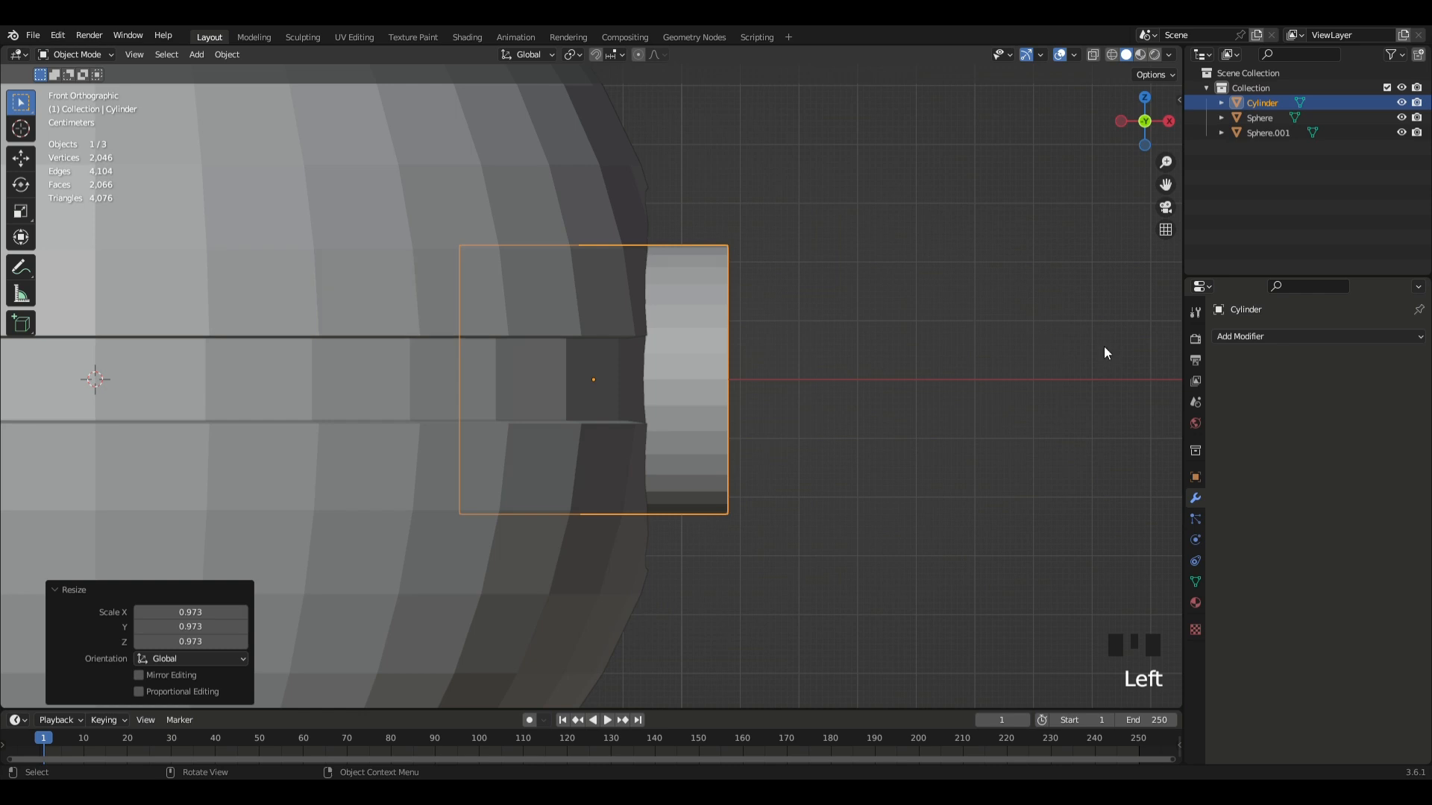
key("g")
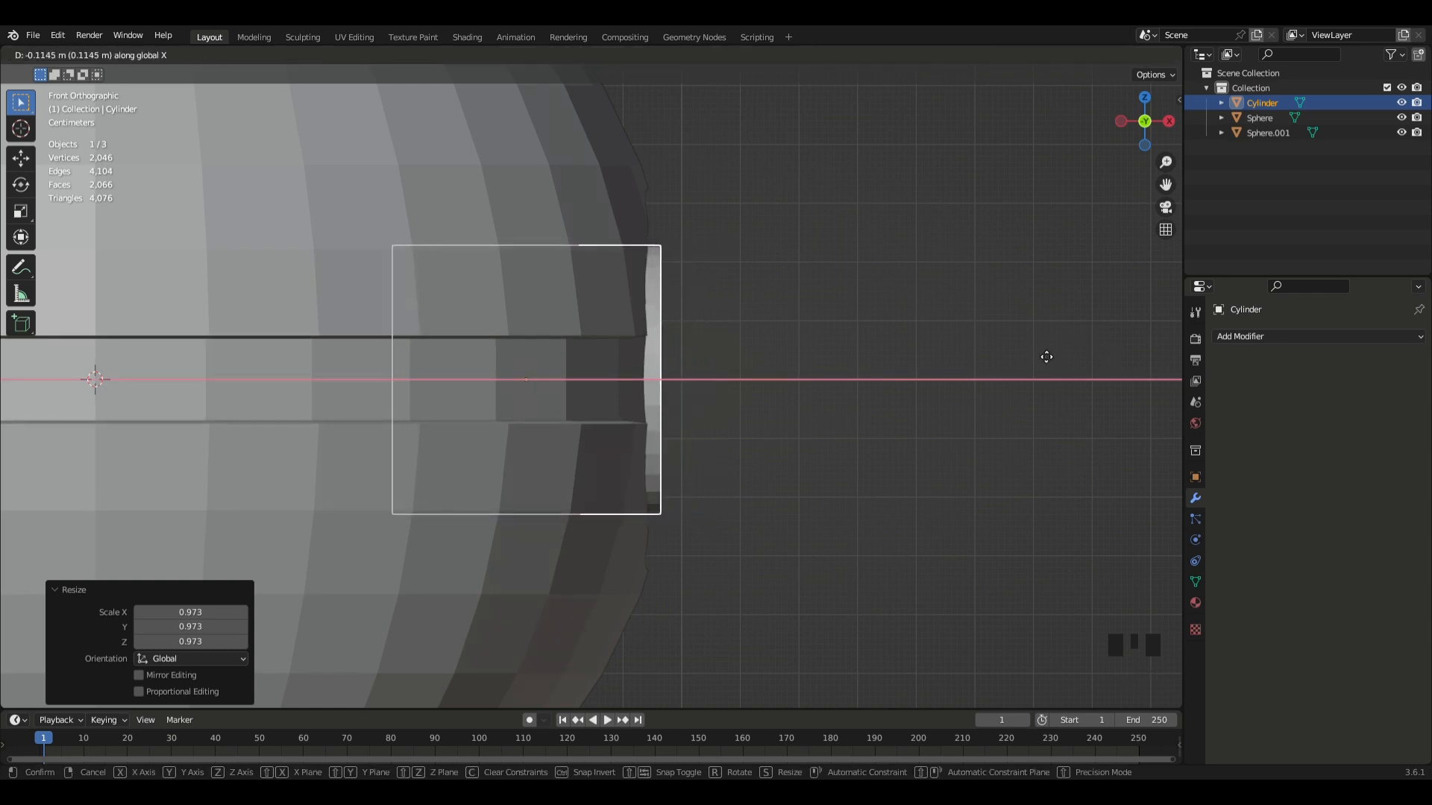
left_click(1042, 351)
- Examine the button cylinder's faces and its fit in the front cutout from several angles
middle_click_drag(1043, 350, 758, 371)
scroll(758, 371, "up", 3)
key("Tab")
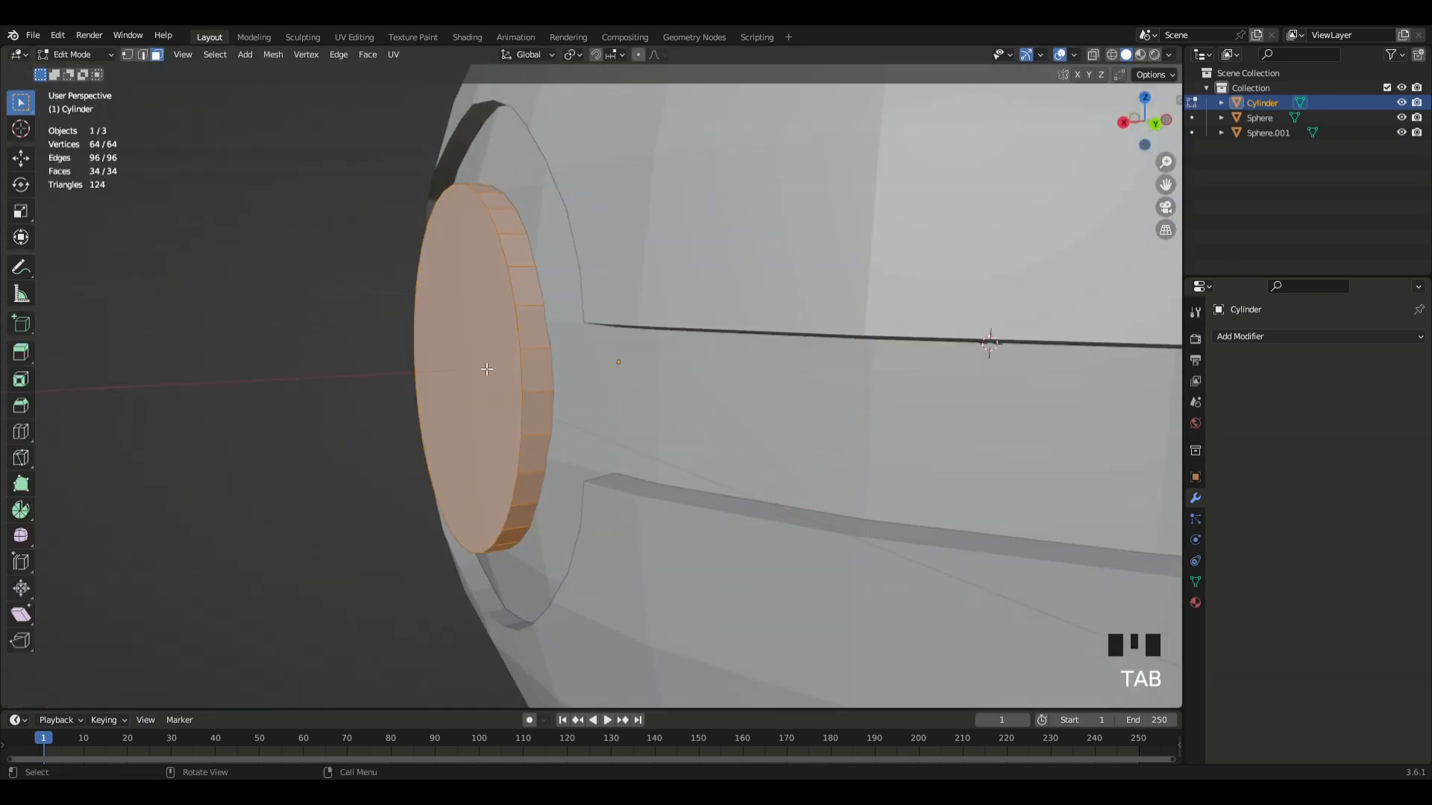
scroll(488, 370, "down", 2)
middle_click_drag(552, 376, 603, 383)
left_click(575, 389)
scroll(597, 385, "down", 1)
middle_click_drag(750, 373, 853, 351)
scroll(812, 355, "up", 2)
key("Tab")
- Scale the button cylinder down uniformly by about 0.955 and move it about 0.257 m outward along X
key("s")
left_click(954, 361)
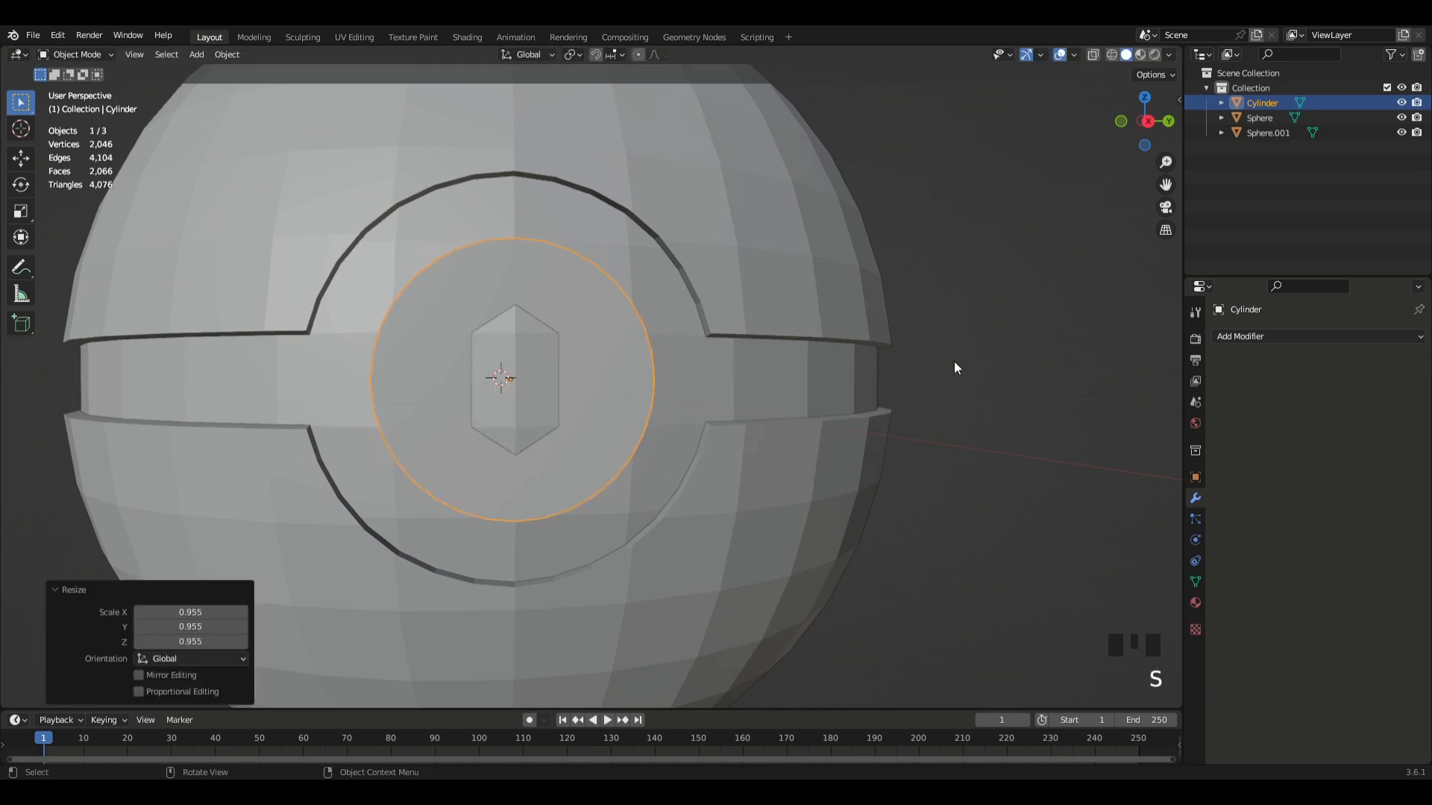
key("g")
key("x")
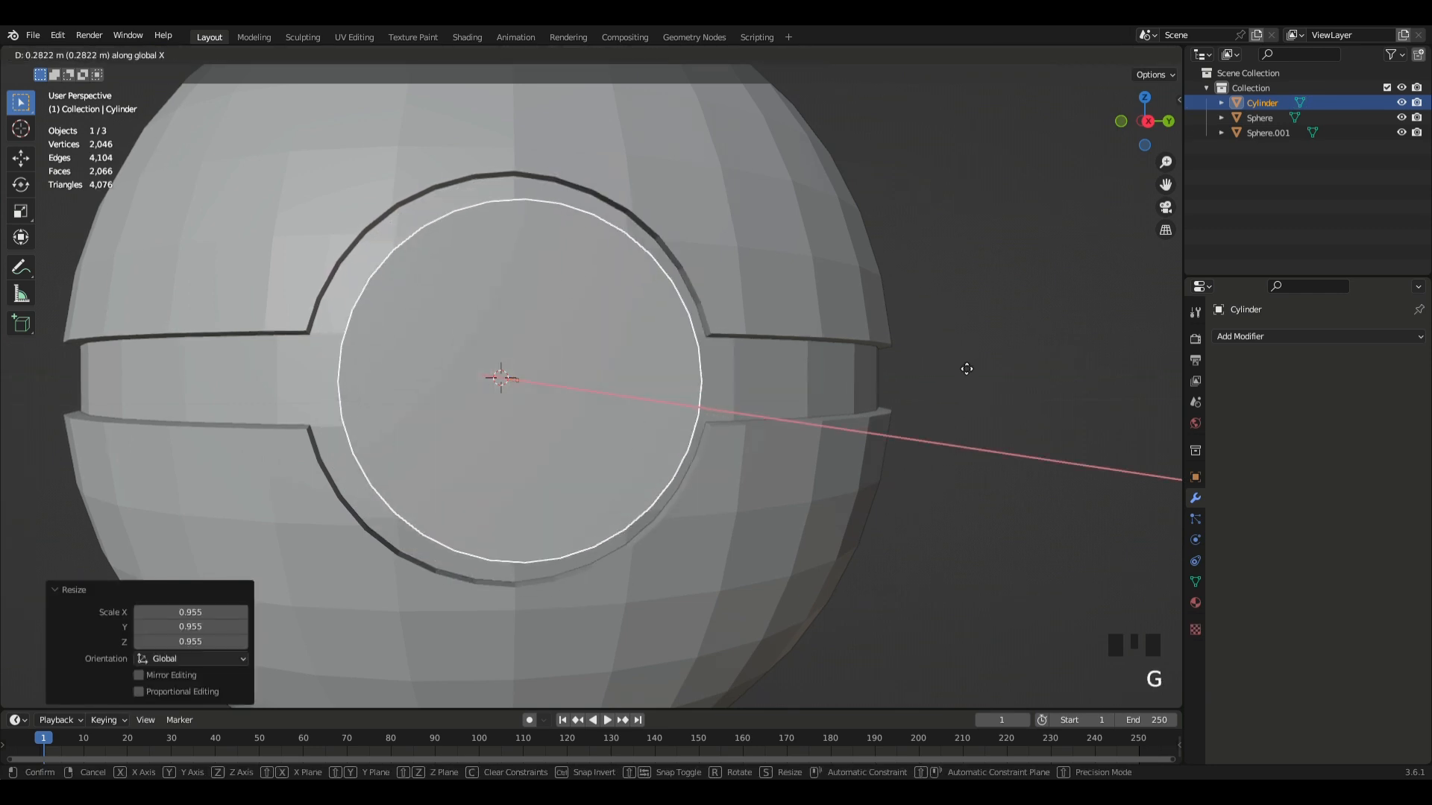
left_click(959, 368)
middle_click_drag(959, 368, 1084, 372)
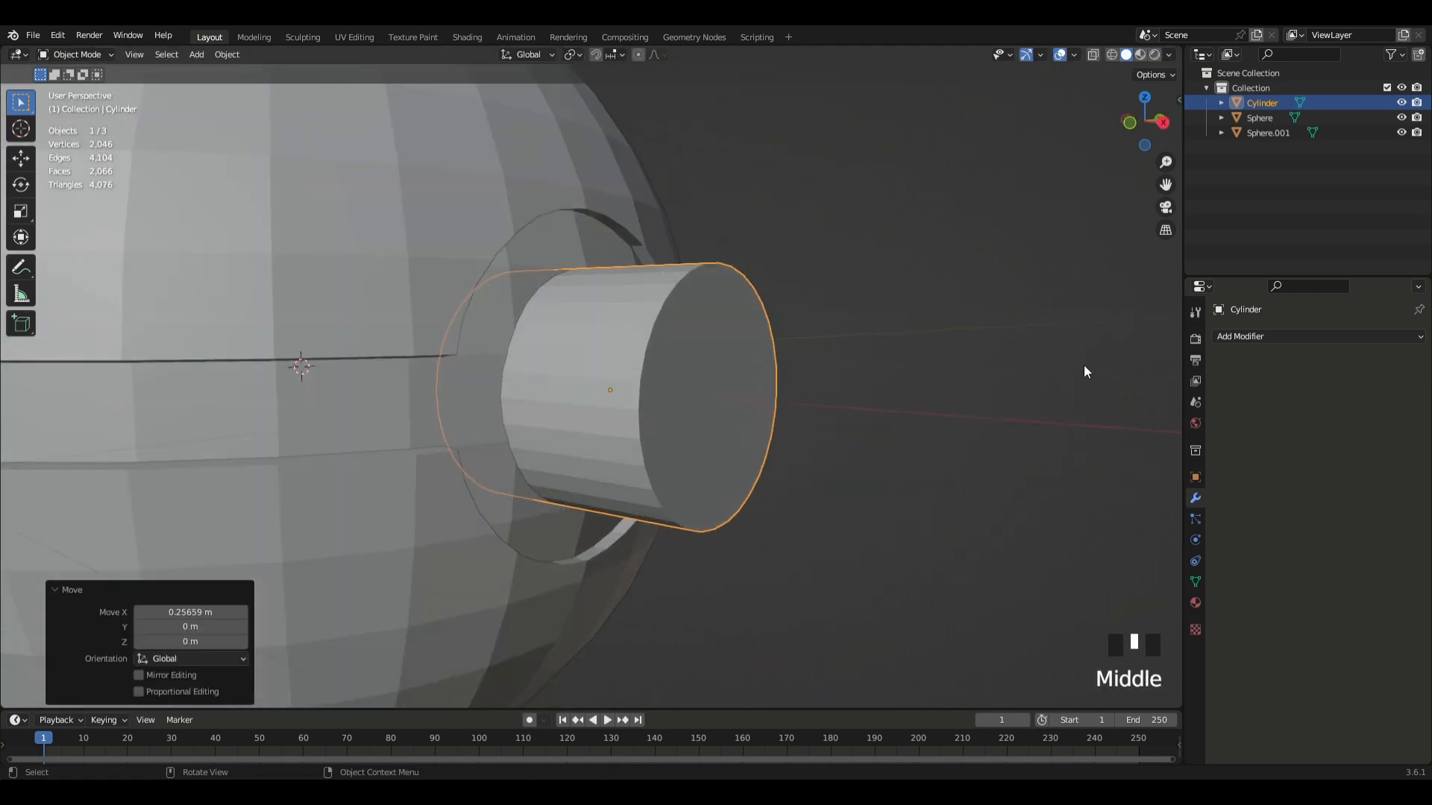
- Inset the button cylinder's outer circular face by about 0.487 m and check the ring from the right view
left_click(1002, 355)
scroll(1005, 354, "down", 2)
middle_click_drag(1004, 354, 1043, 342)
key("Tab")
scroll(956, 371, "up", 5)
middle_click_drag(956, 370, 952, 372)
key("i")
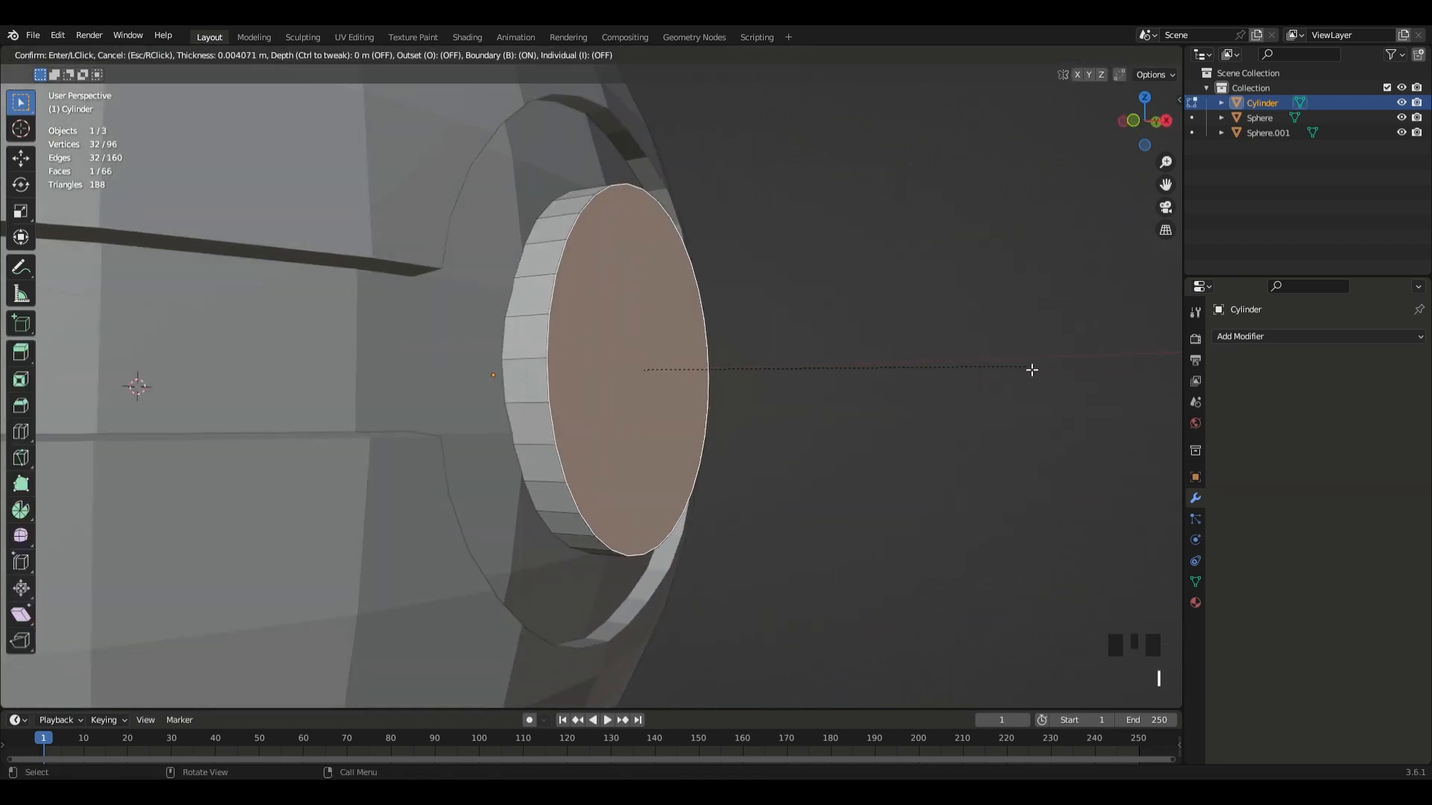
left_click(951, 361)
scroll(973, 361, "down", 5)
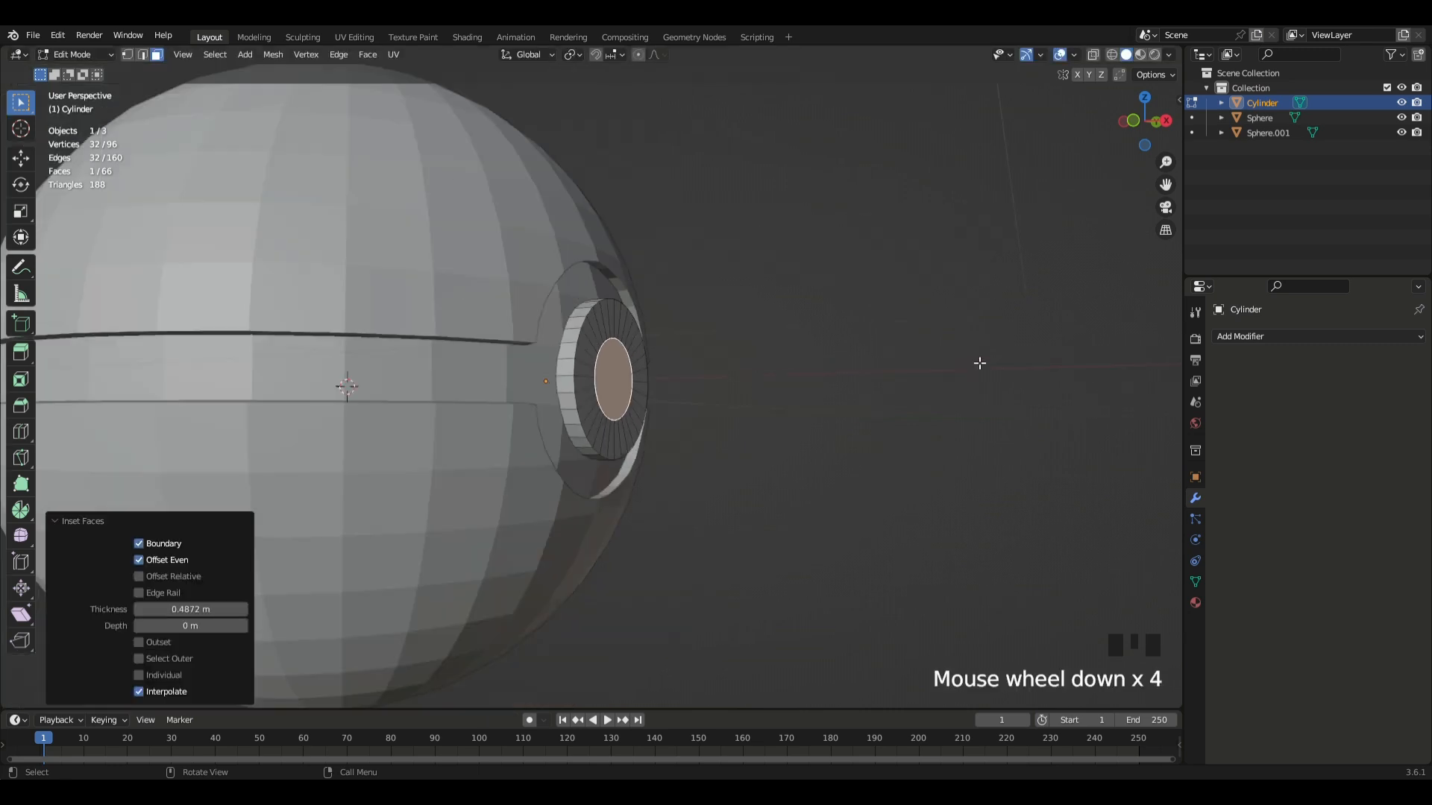
left_click(1166, 120)
scroll(933, 400, "up", 2)
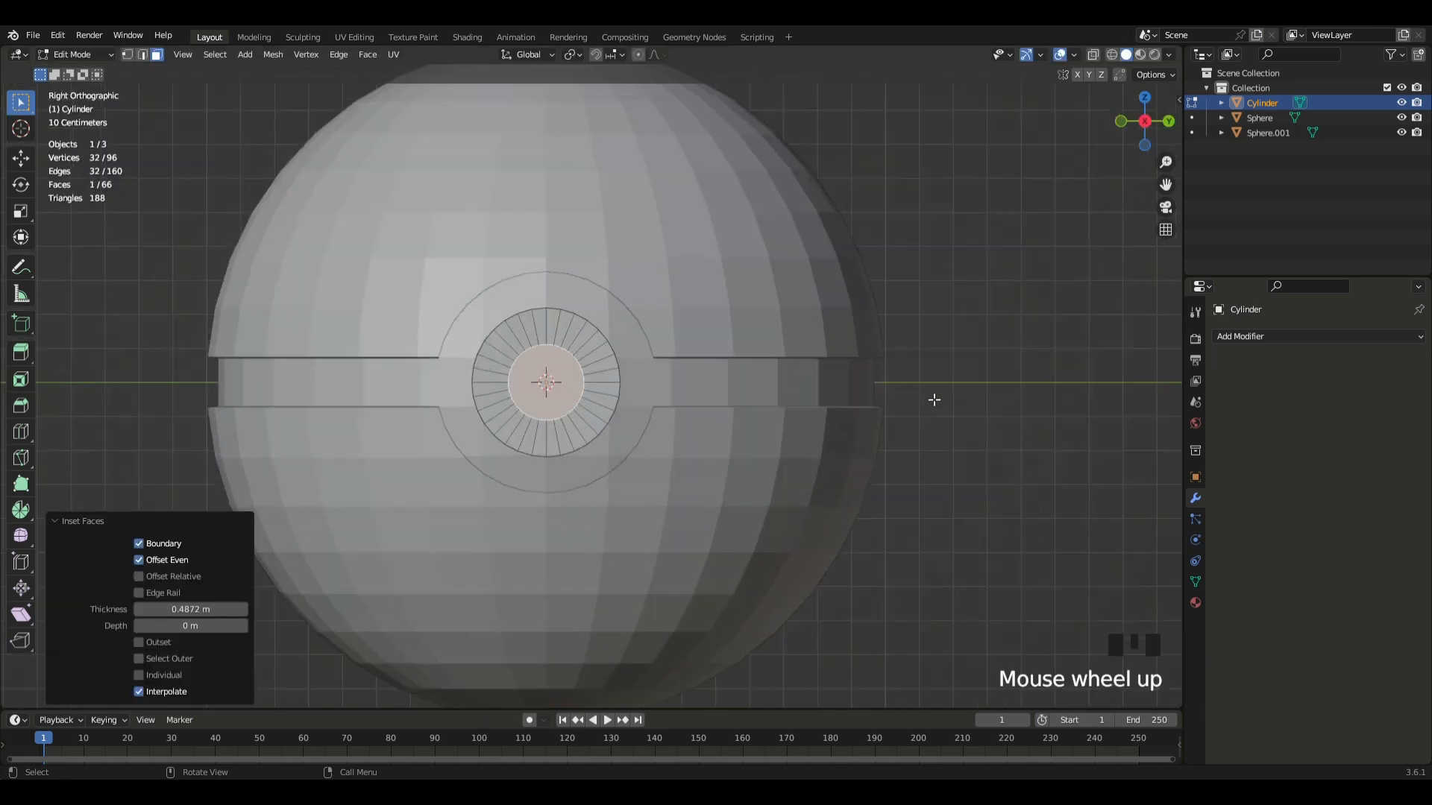
scroll(918, 393, "down", 2)
middle_click_drag(930, 380, 1081, 373)
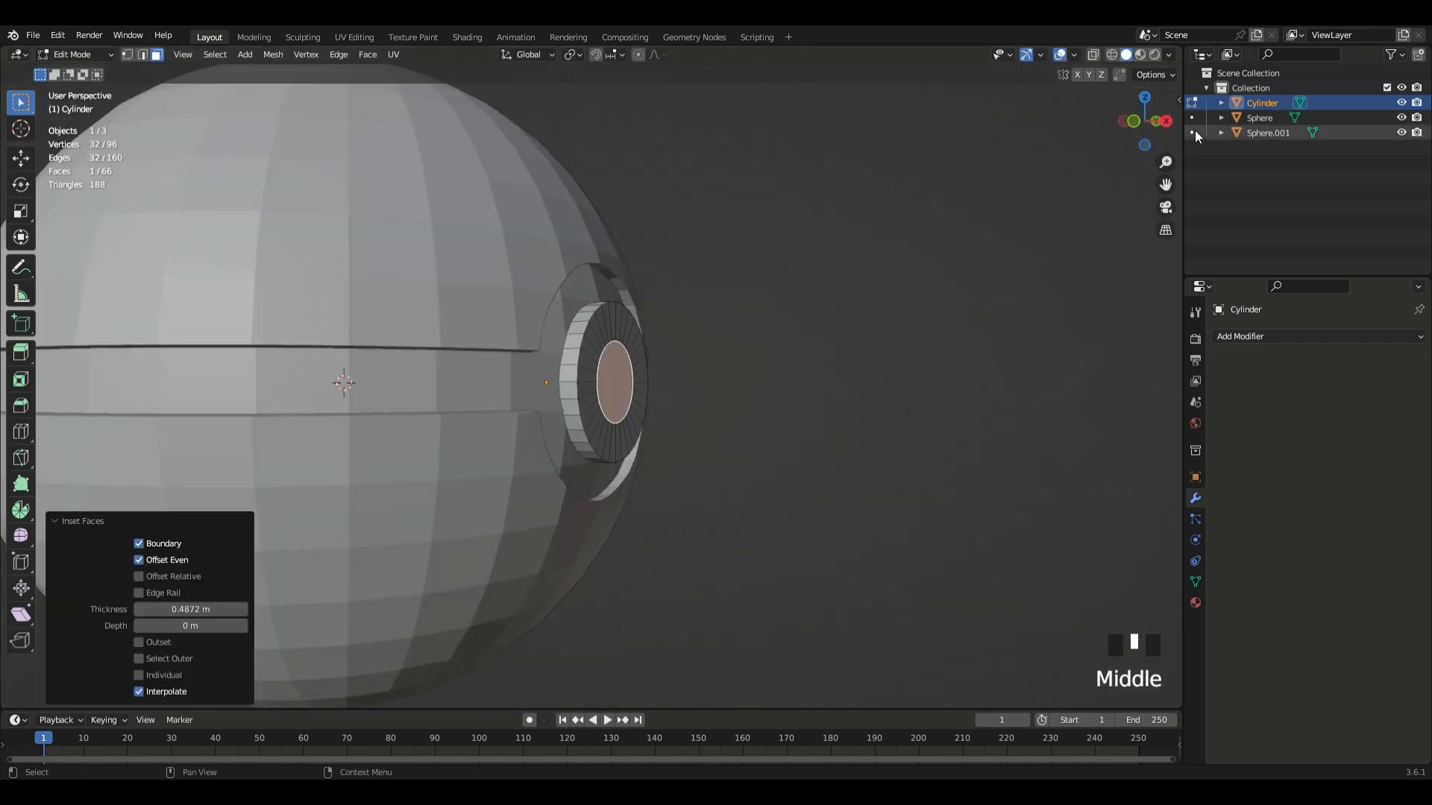
- Extrude the button's inset face outward by about 0.024 m in the front view and return to Object Mode
left_click(1133, 121)
key("e")
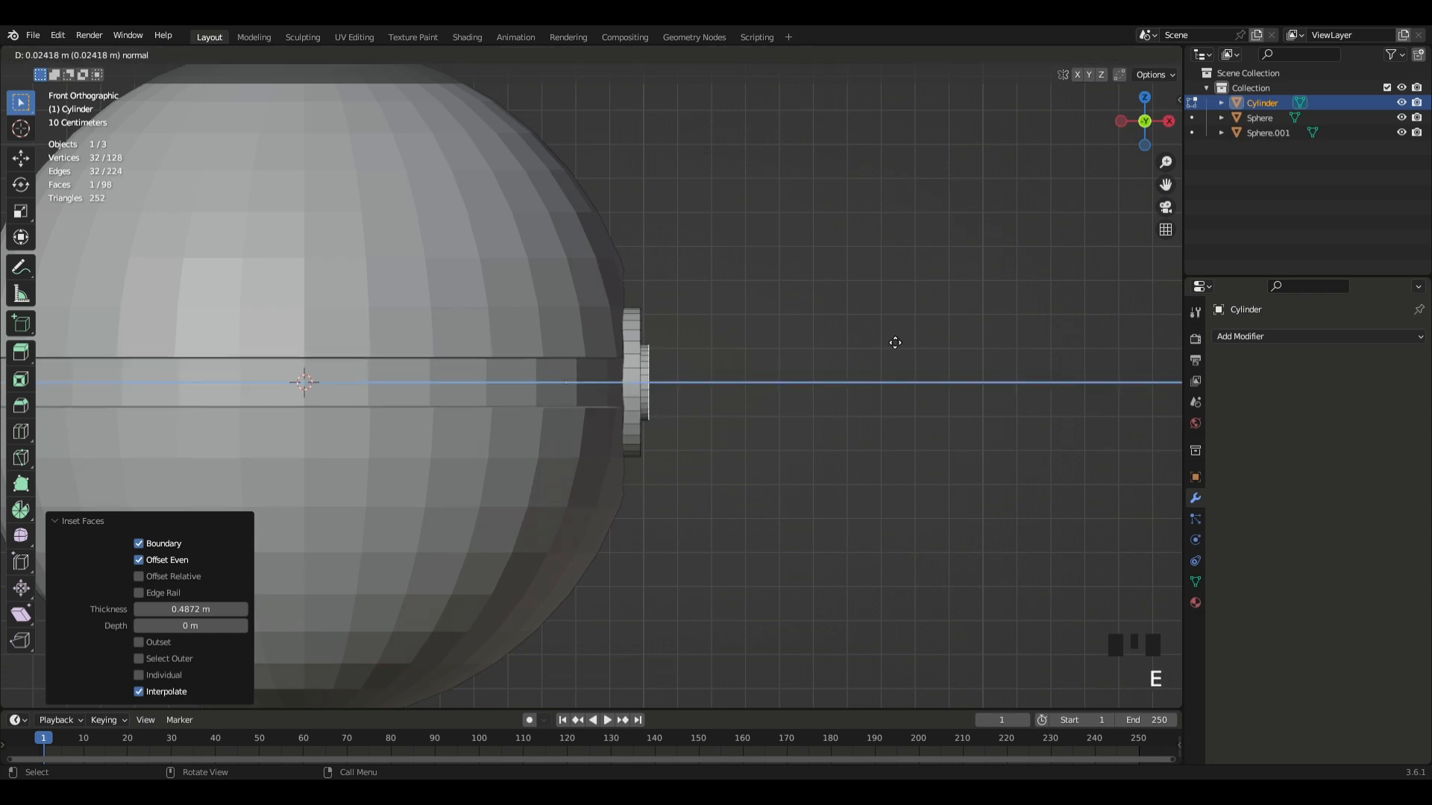
left_click(895, 343)
key("Tab")
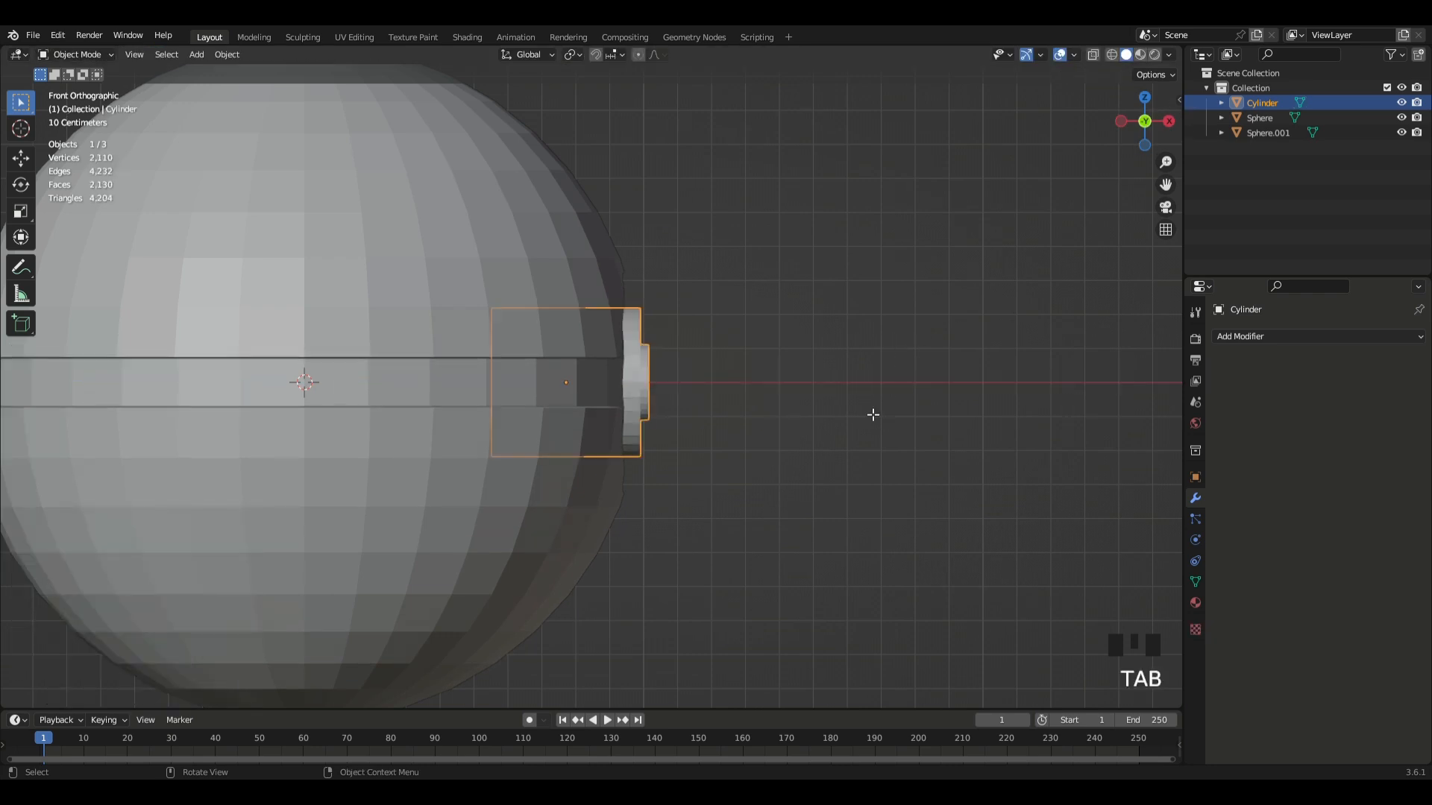
left_click(860, 358)
scroll(861, 326, "down", 2)
middle_click_drag(863, 326, 687, 370)
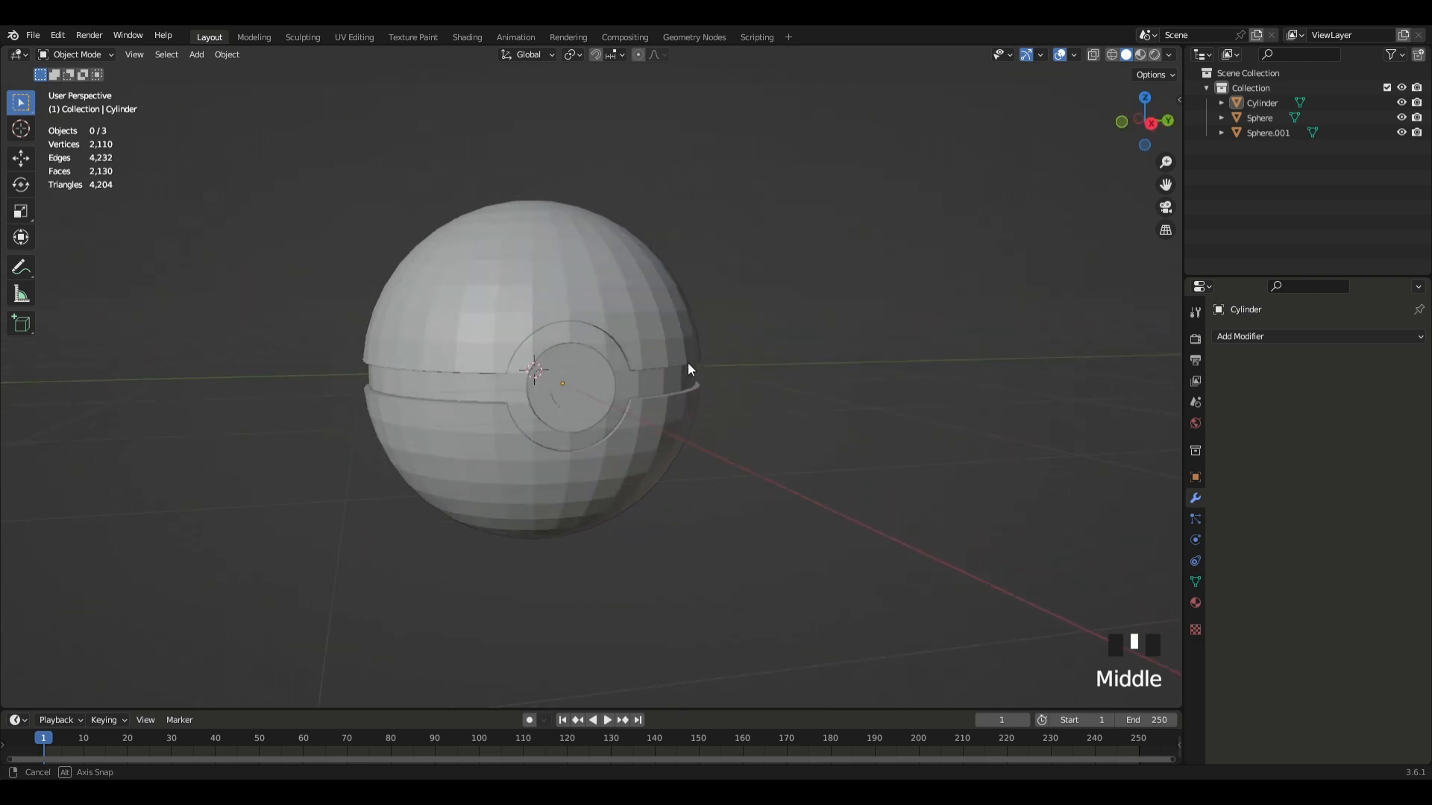
scroll(796, 365, "up", 8)
scroll(798, 363, "down", 6)
middle_click_drag(799, 368, 511, 313)
scroll(511, 313, "up", 2)
left_click(602, 428)
right_click_drag(764, 381, 763, 382)
left_click(533, 404)
key("ctrl+z")
key("ctrl+z")
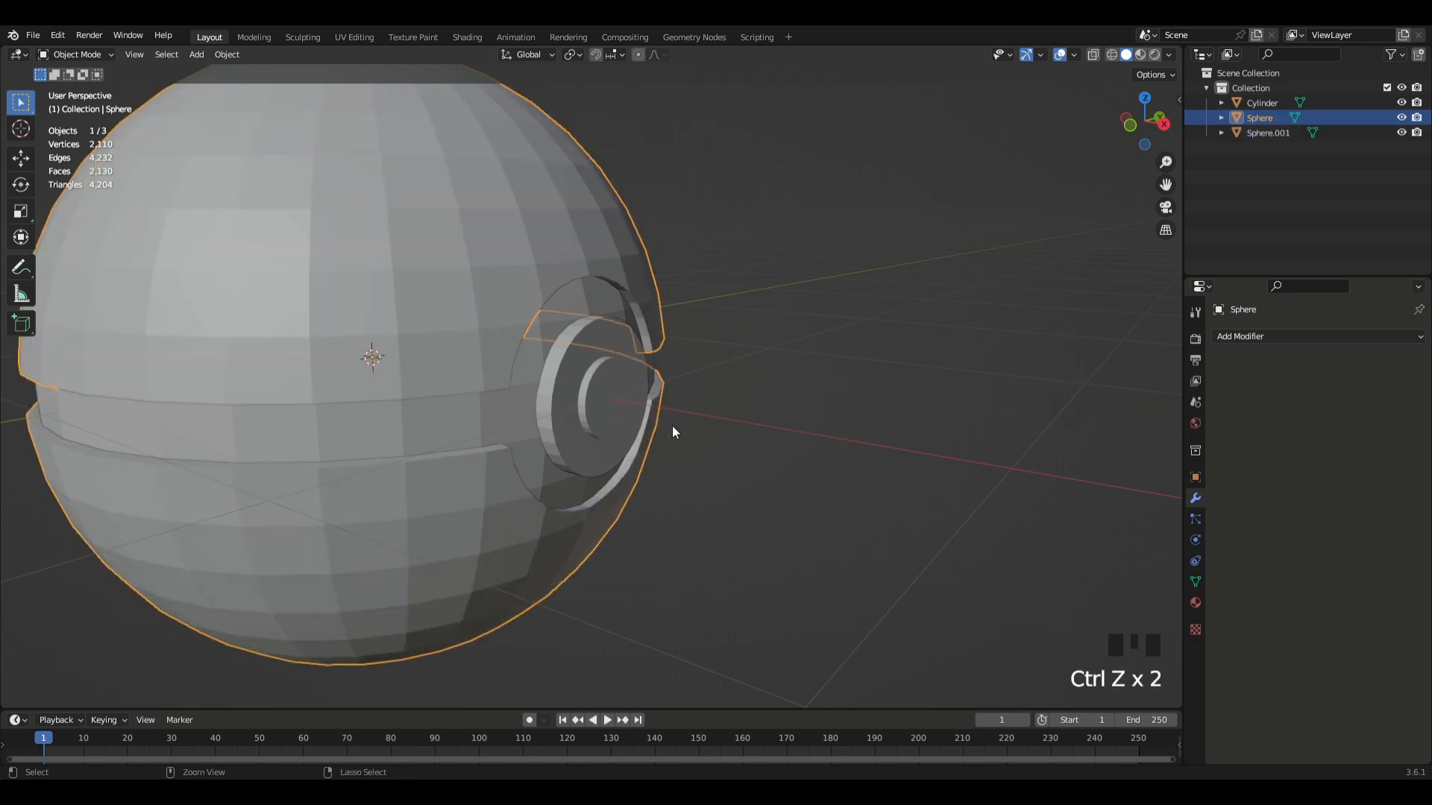
- Apply Shade Auto Smooth to the outer shell, the inner sphere and the button cylinder
right_click(741, 404)
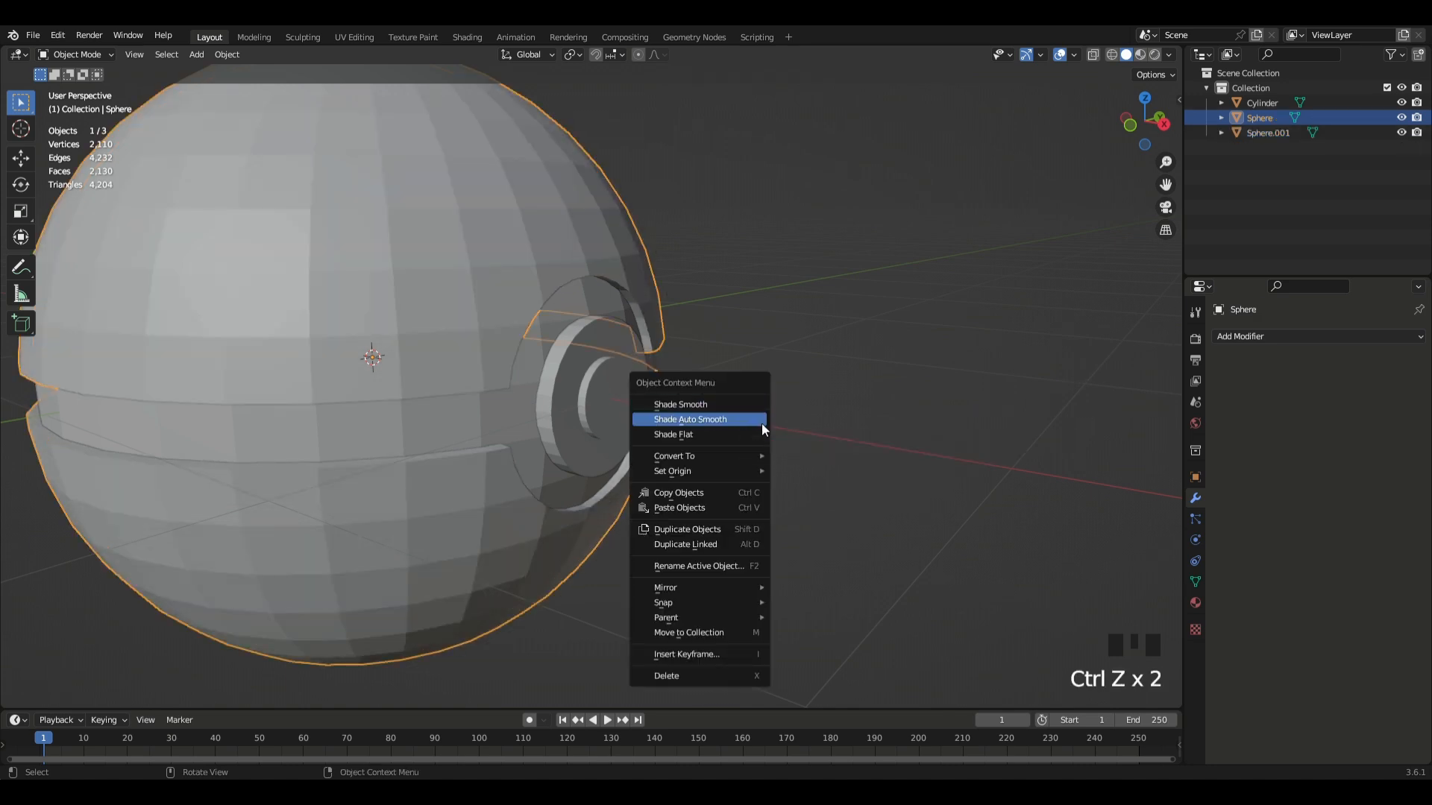
right_click(763, 423)
left_click(513, 401)
left_click(528, 415)
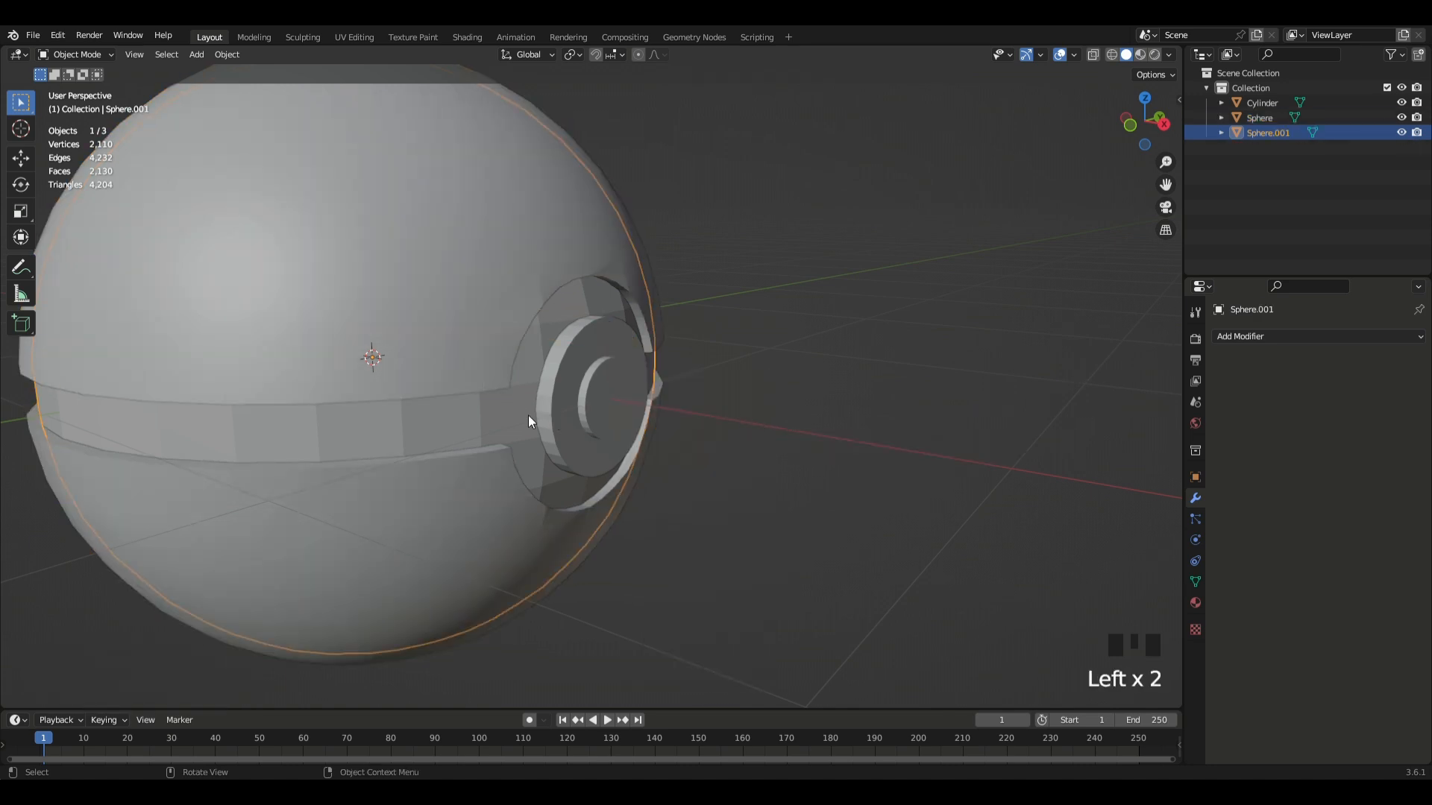
right_click_drag(523, 414, 524, 414)
left_click(571, 414)
right_click_drag(716, 413, 716, 413)
key("Tab")
key("Tab")
key("Tab")
left_click(790, 375)
- Examine the smooth-shaded ball and its triangle count in the scene statistics
scroll(791, 365, "down", 5)
scroll(1007, 358, "up", 1)
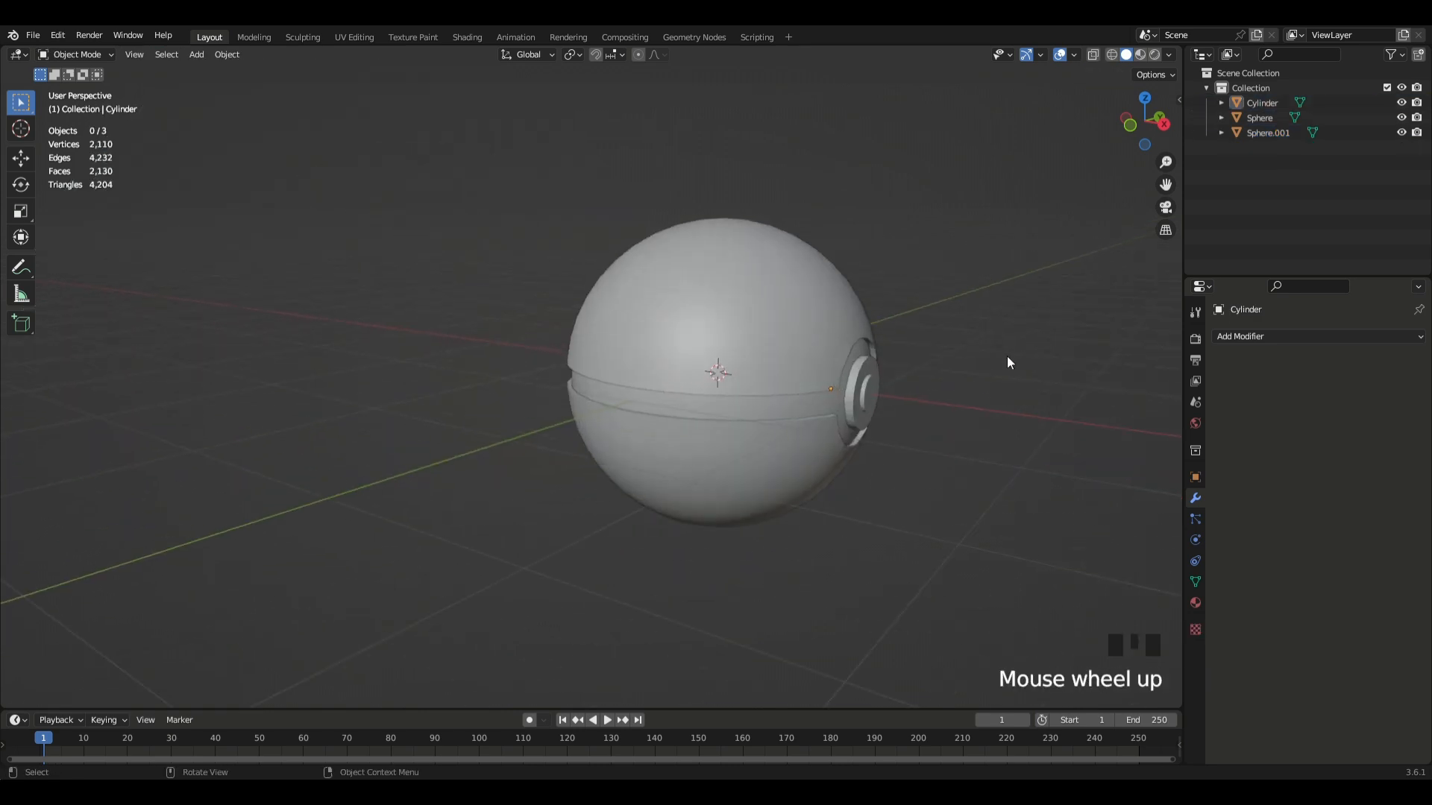
middle_click_drag(1007, 357, 978, 467)
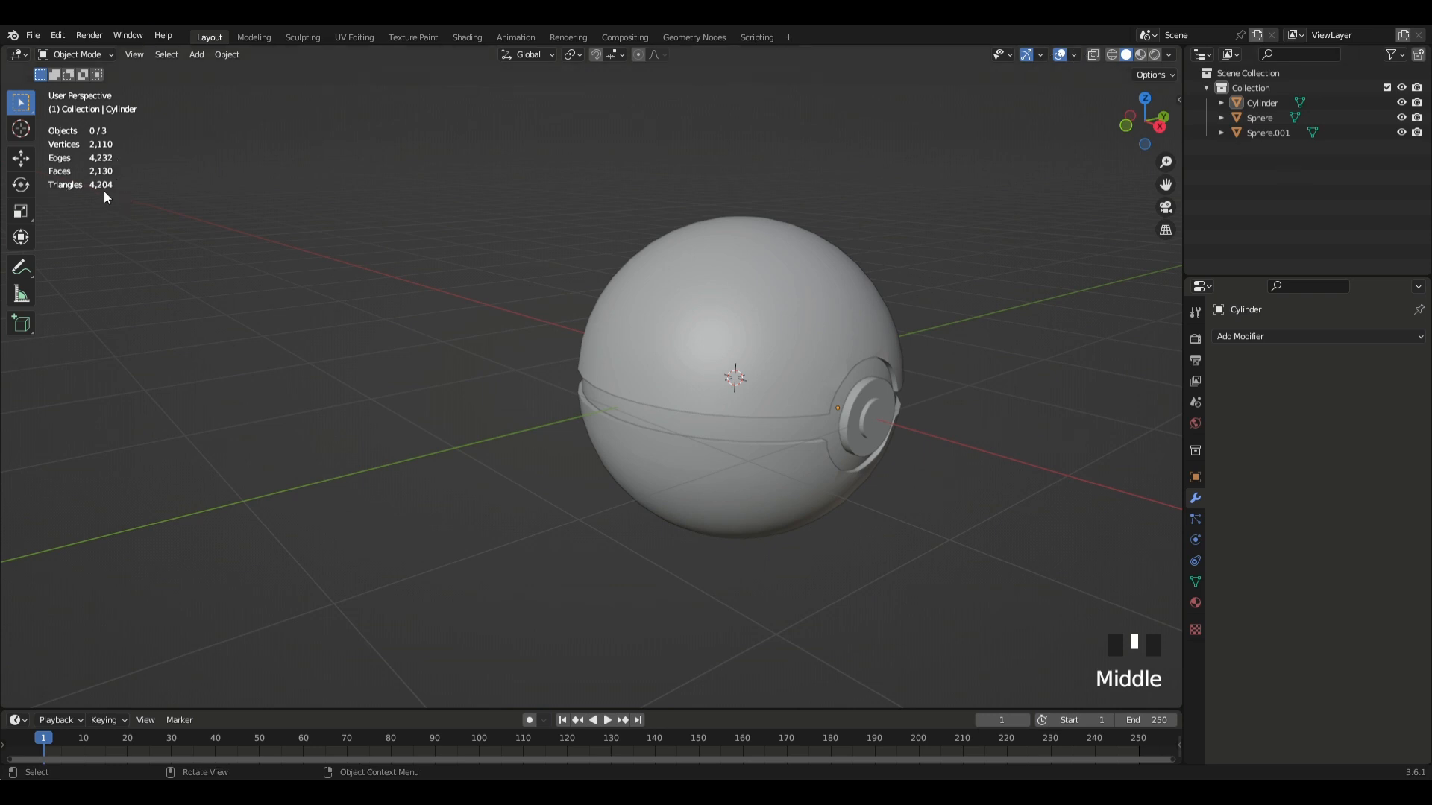
middle_click_drag(736, 285, 628, 242, "shift")
scroll(628, 241, "up", 5)
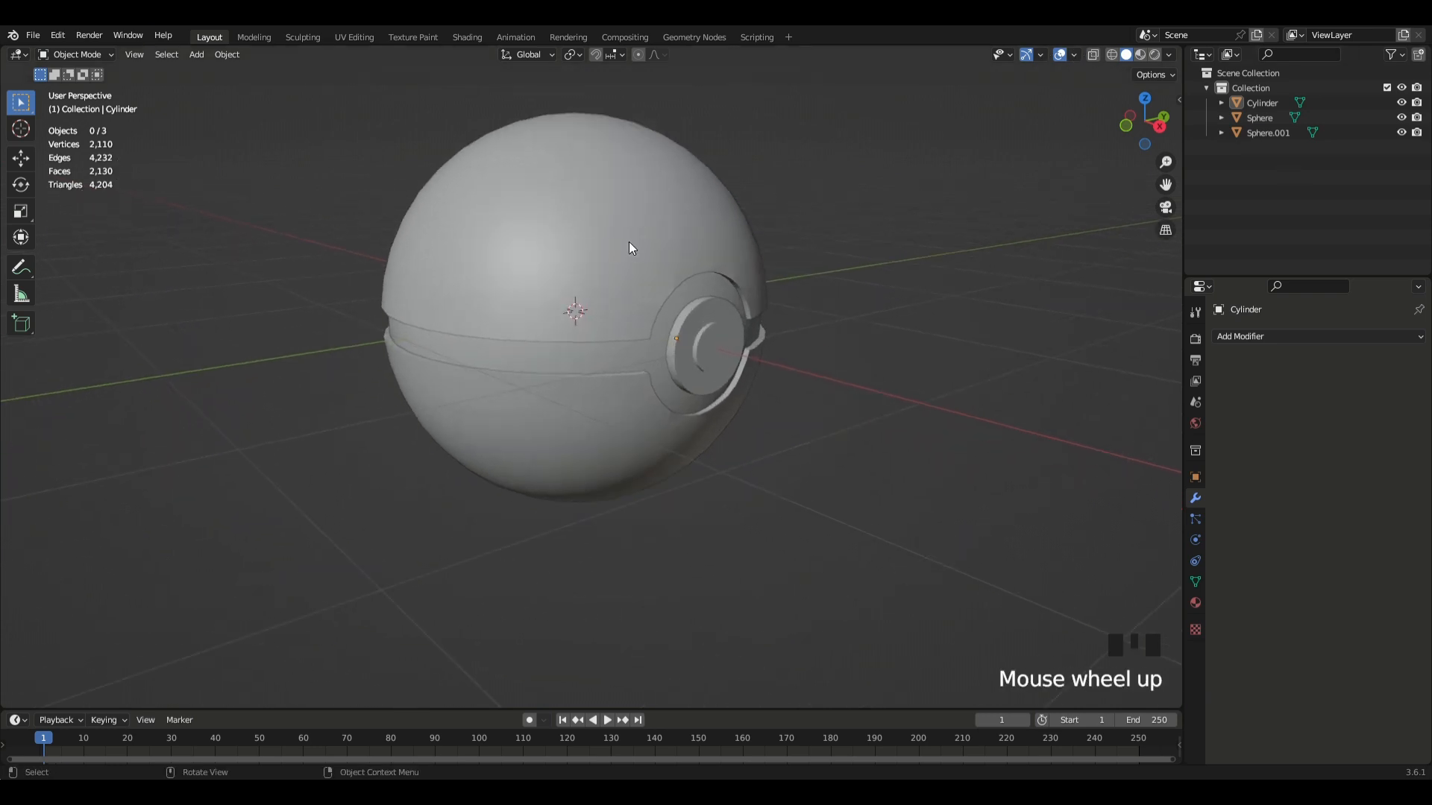
key("Tab")
key("Tab")
- Select the inner sphere, show it in wireframe from the right view and enter Edit Mode
left_click(626, 328)
middle_click_drag(626, 328, 539, 304)
left_click(538, 304)
key("z")
left_click(424, 304)
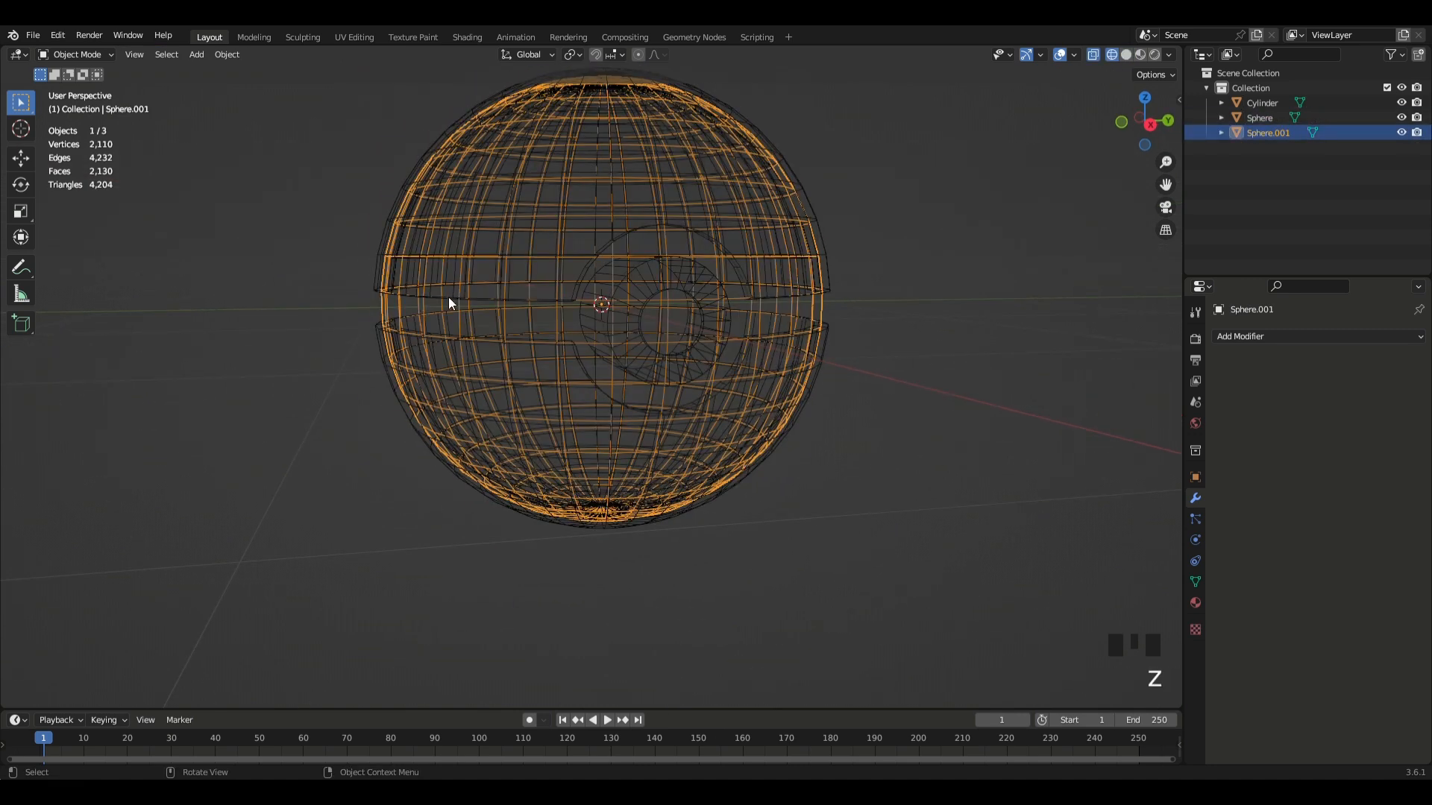
mouse_move(809, 247)
middle_mouse_down("shift")
mouse_move(762, 235)
mouse_move(799, 275)
middle_mouse_up("shift")
left_click(1151, 132)
scroll(807, 299, "up", 4)
scroll(783, 332, "down", 2, "shift")
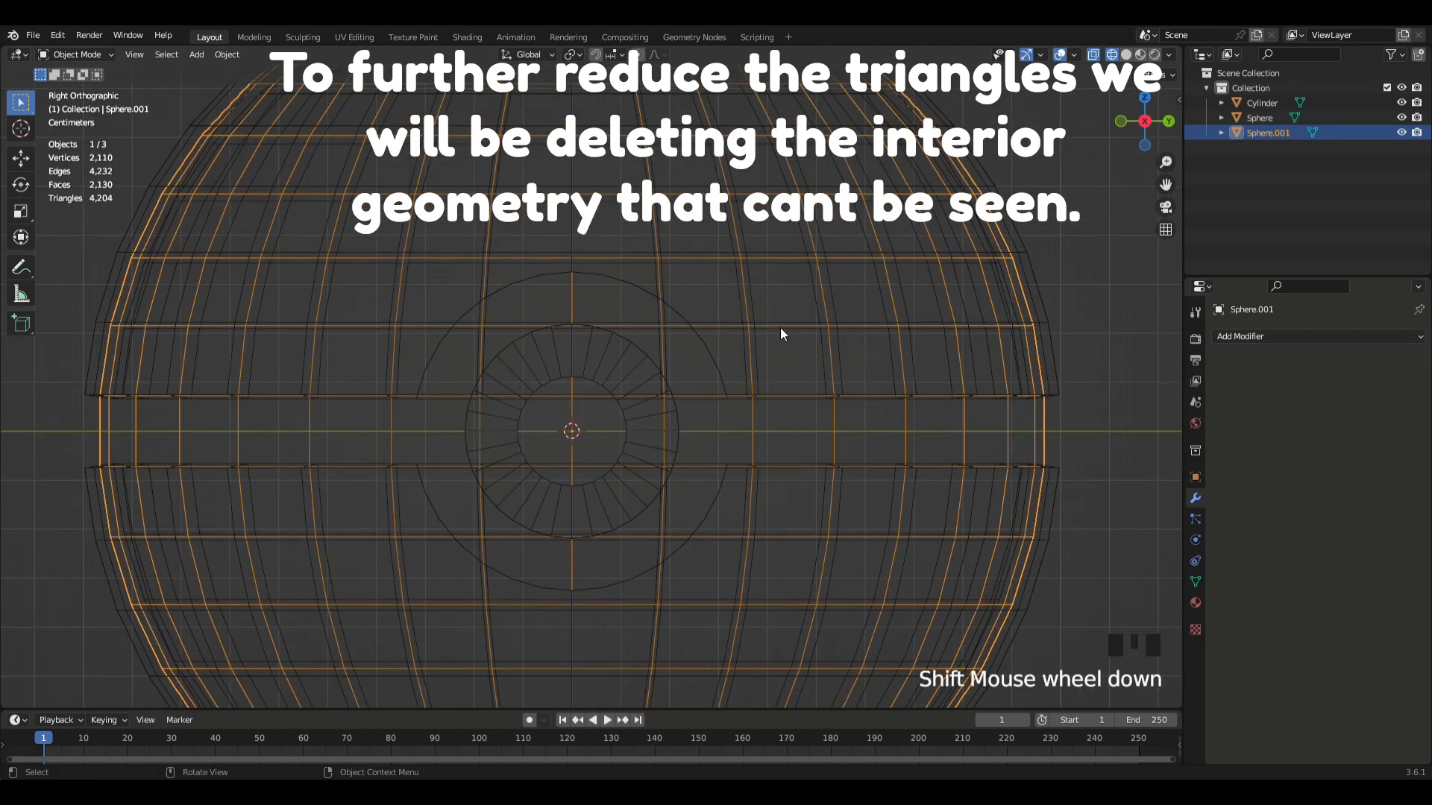
scroll(782, 333, "down", 3)
key("Tab")
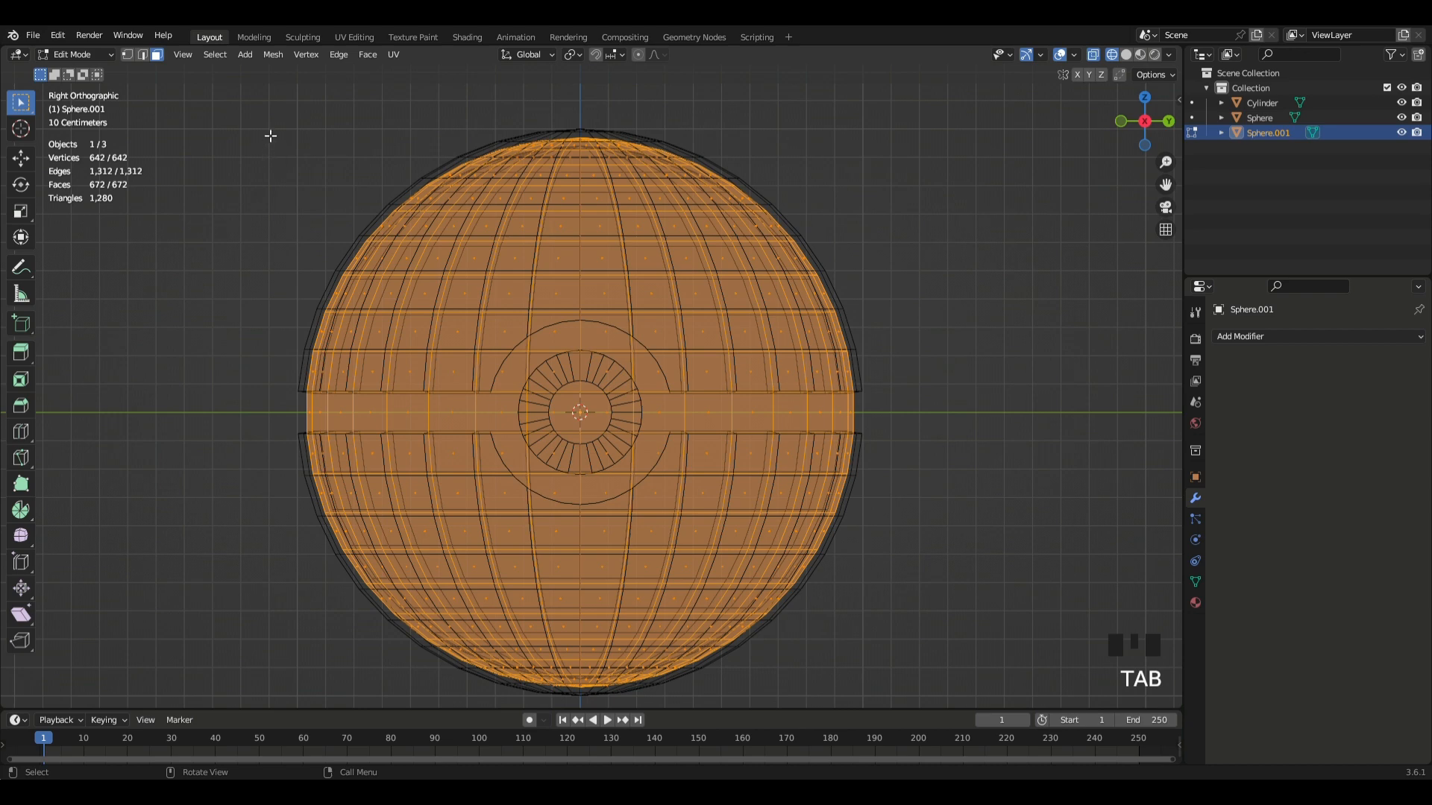
- Try deleting all faces in the inner sphere's upper half above the equator band, then undo the deletion
left_click_drag(248, 122, 992, 382)
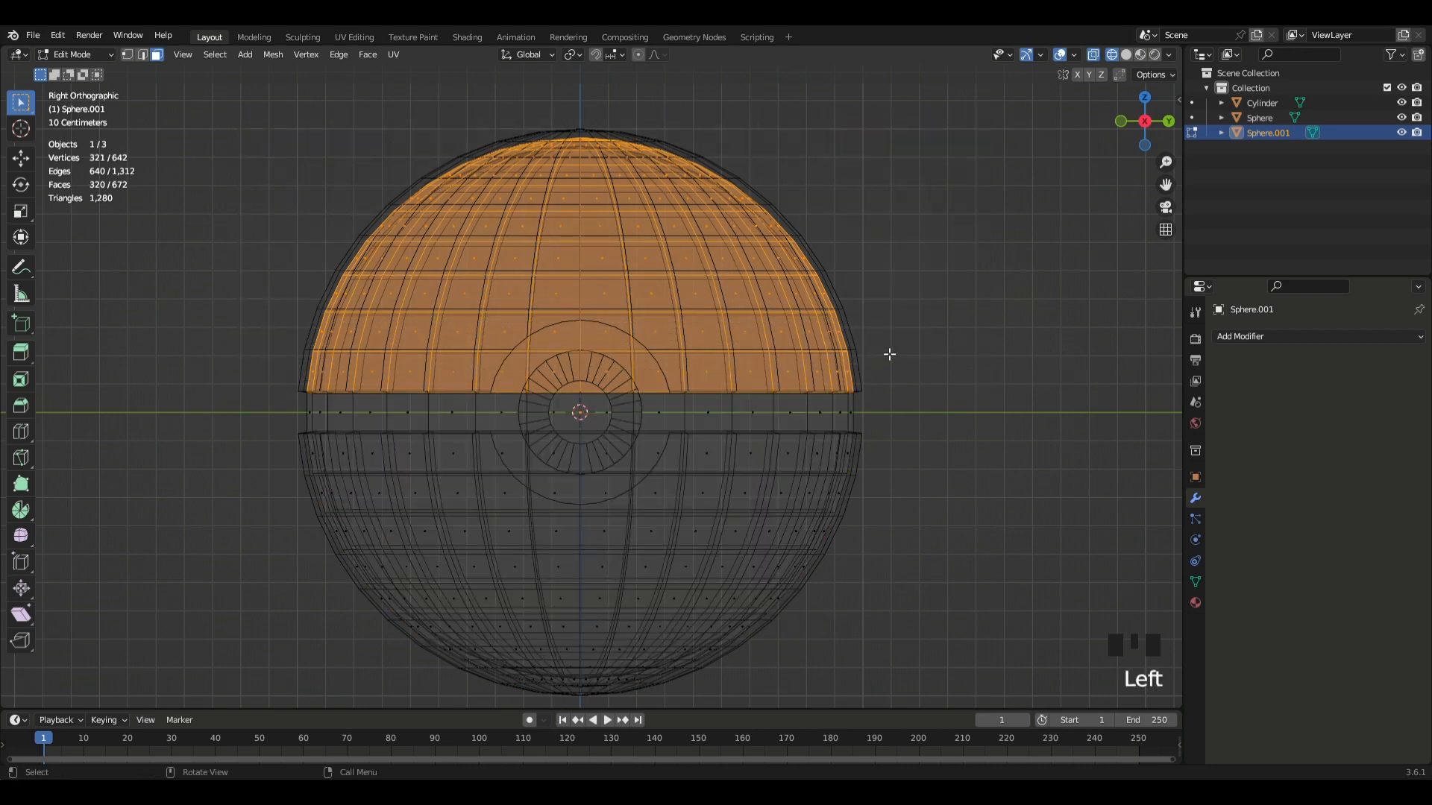
scroll(889, 354, "up", 5)
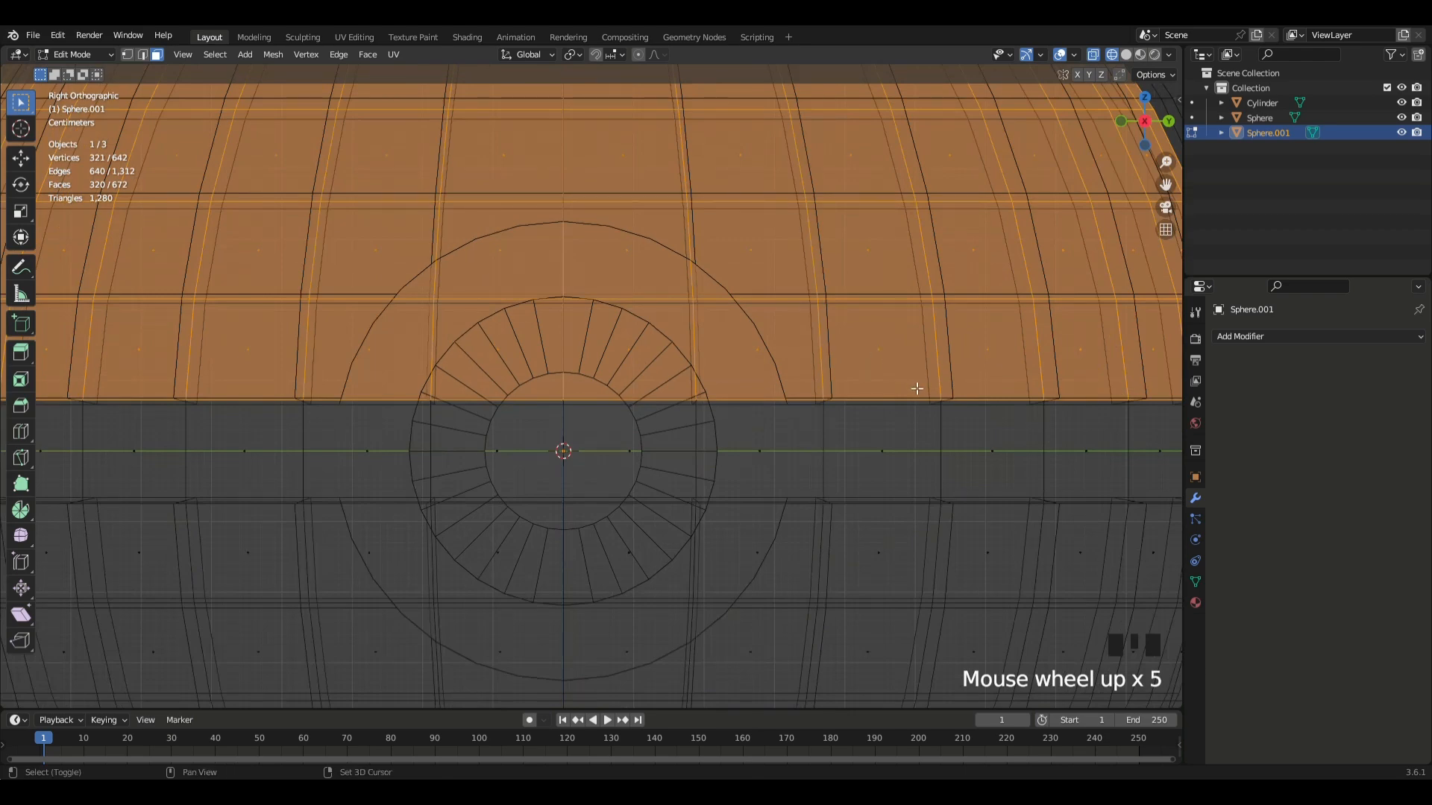
scroll(888, 383, "down", 2)
key("x")
left_click(886, 383)
key("z")
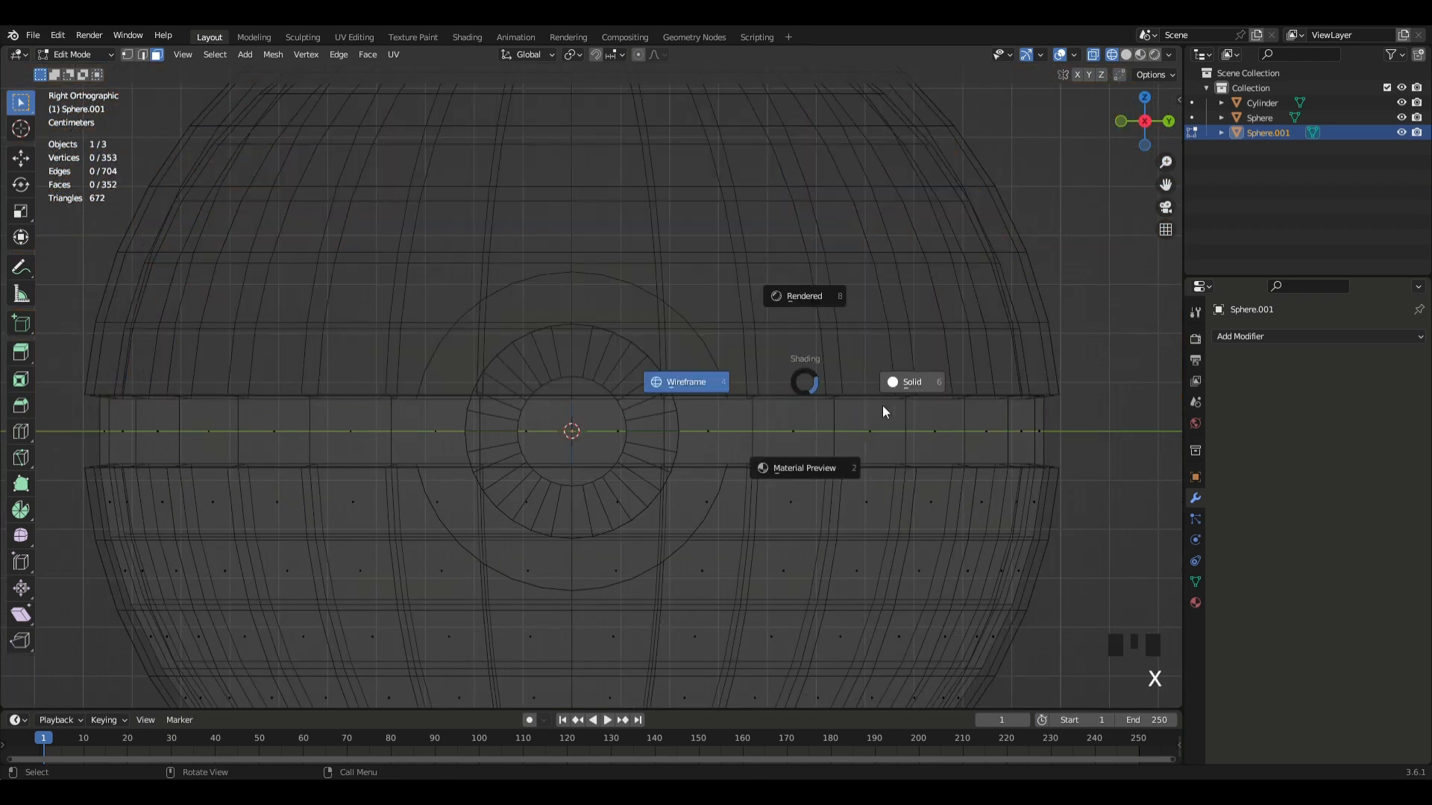
mouse_move(911, 399)
middle_mouse_down()
mouse_move(949, 380)
mouse_move(529, 436)
middle_mouse_up()
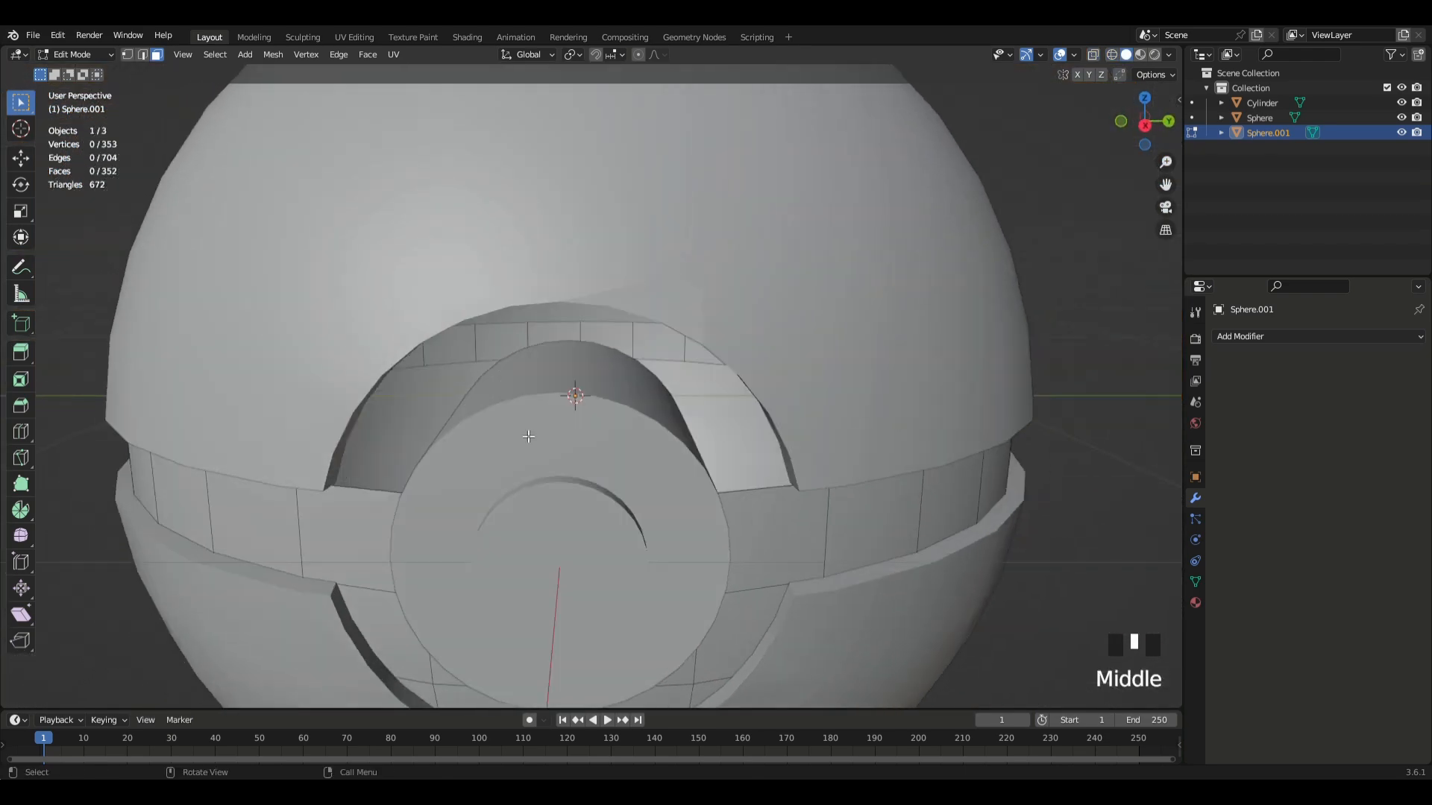
key("ctrl+z")
scroll(474, 438, "down", 4)
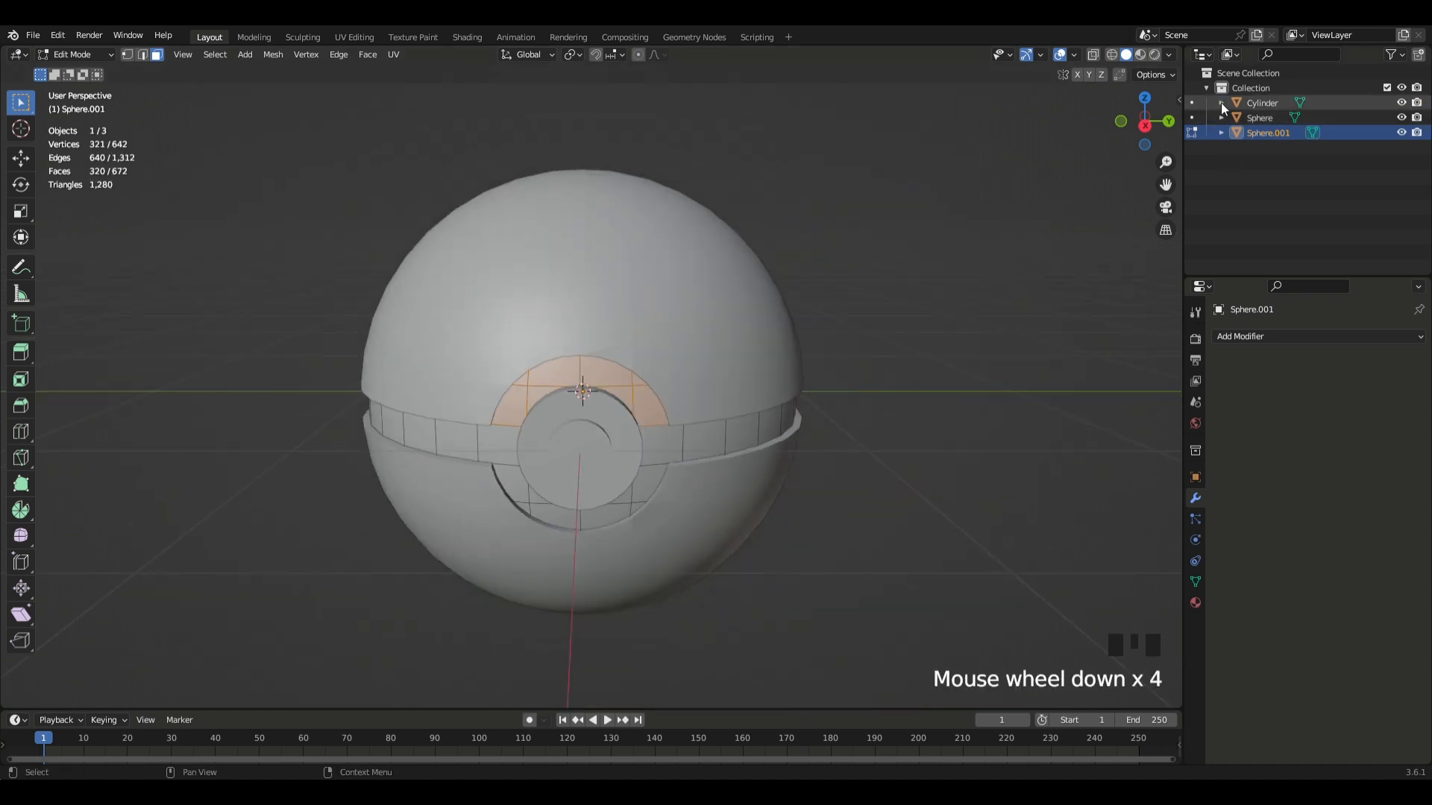
- Return to the wireframe right view, clear the face selection and switch to lasso selection
left_click(1142, 134)
key("z")
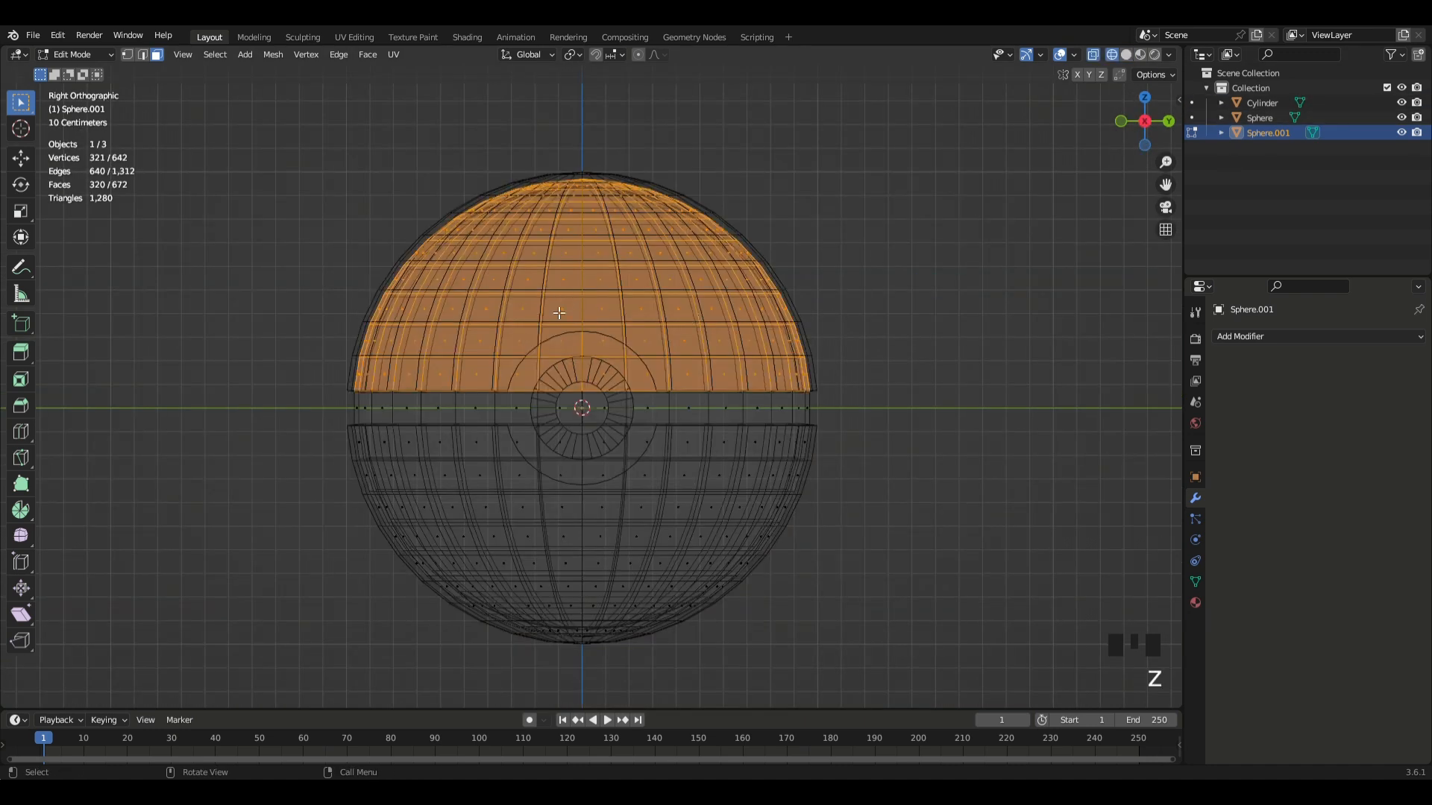
left_click(979, 305)
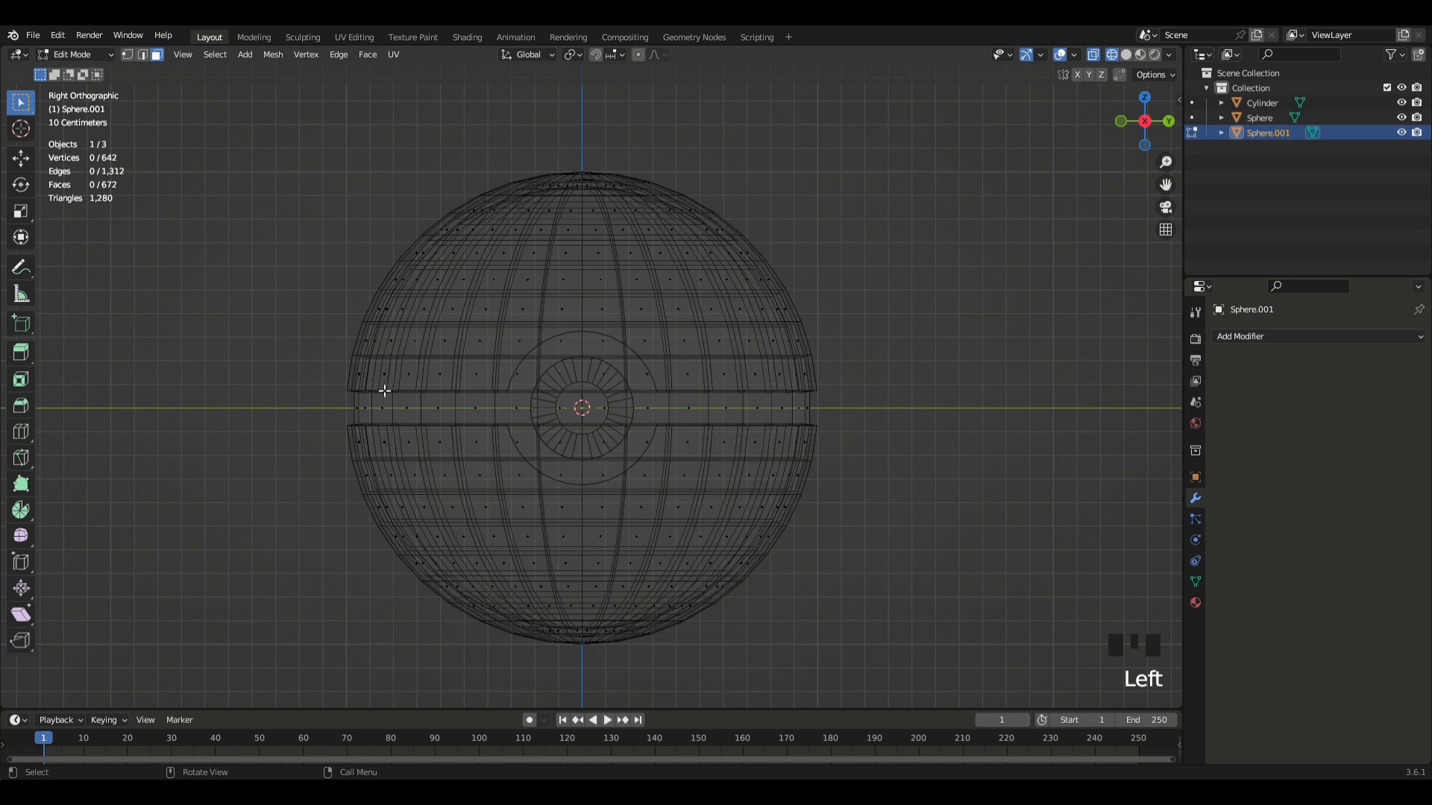
left_click_drag(289, 90, 320, 276)
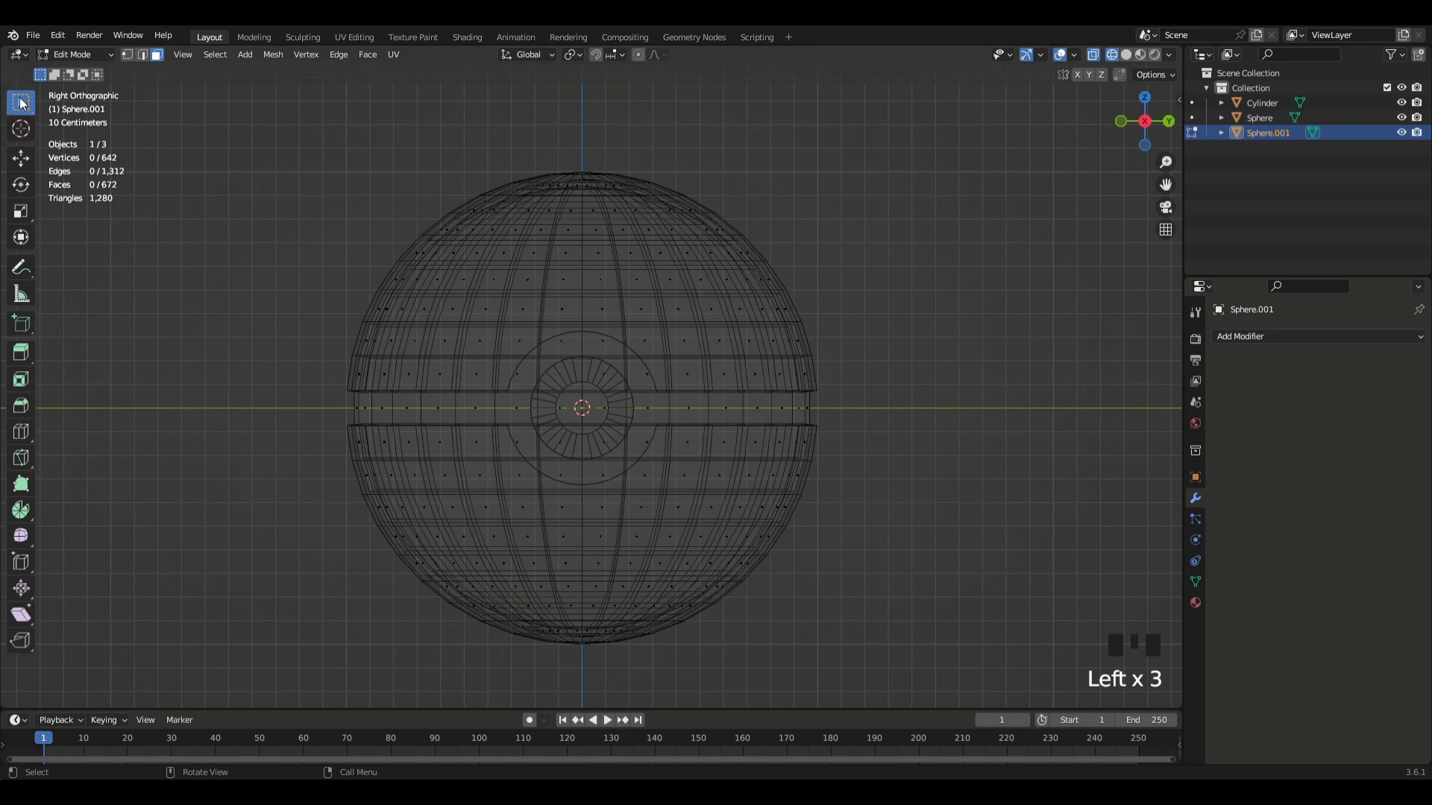
key("w")
key("w")
- Delete the inner sphere's hidden upper faces, sparing the equator band and the area behind the circular front opening
mouse_move(579, 142)
left_mouse_down()
mouse_move(368, 166)
mouse_move(319, 279)
mouse_move(355, 382)
mouse_move(478, 391)
mouse_move(518, 323)
mouse_move(575, 320)
mouse_move(652, 338)
mouse_move(692, 393)
mouse_move(836, 392)
mouse_move(911, 269)
mouse_move(847, 176)
left_mouse_up()
middle_click_drag(752, 255, 1036, 321)
key("z")
left_click(942, 292)
key("z")
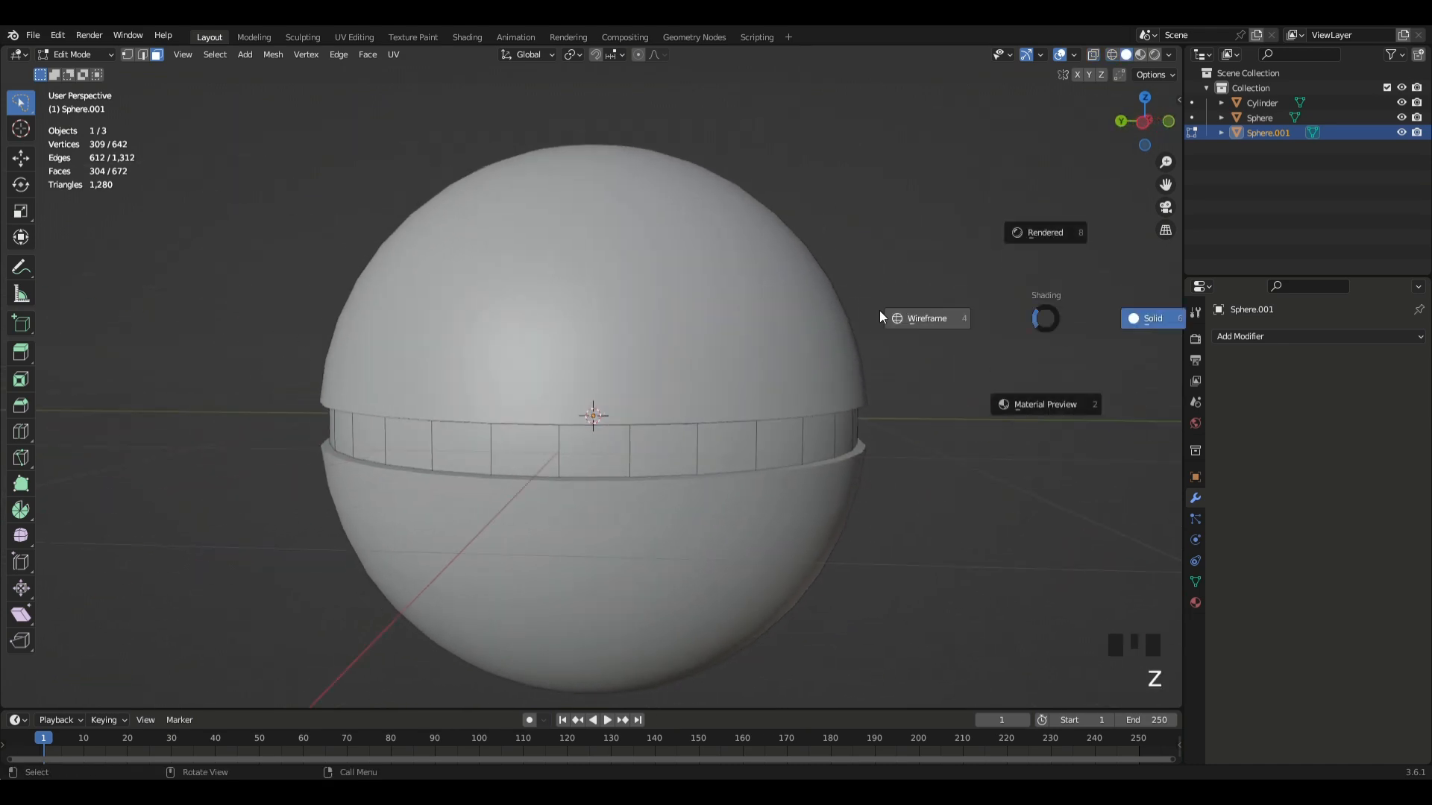
left_click(724, 316)
middle_click_drag(655, 350, 734, 392)
middle_click_drag(911, 431, 607, 387)
scroll(709, 415, "up", 2)
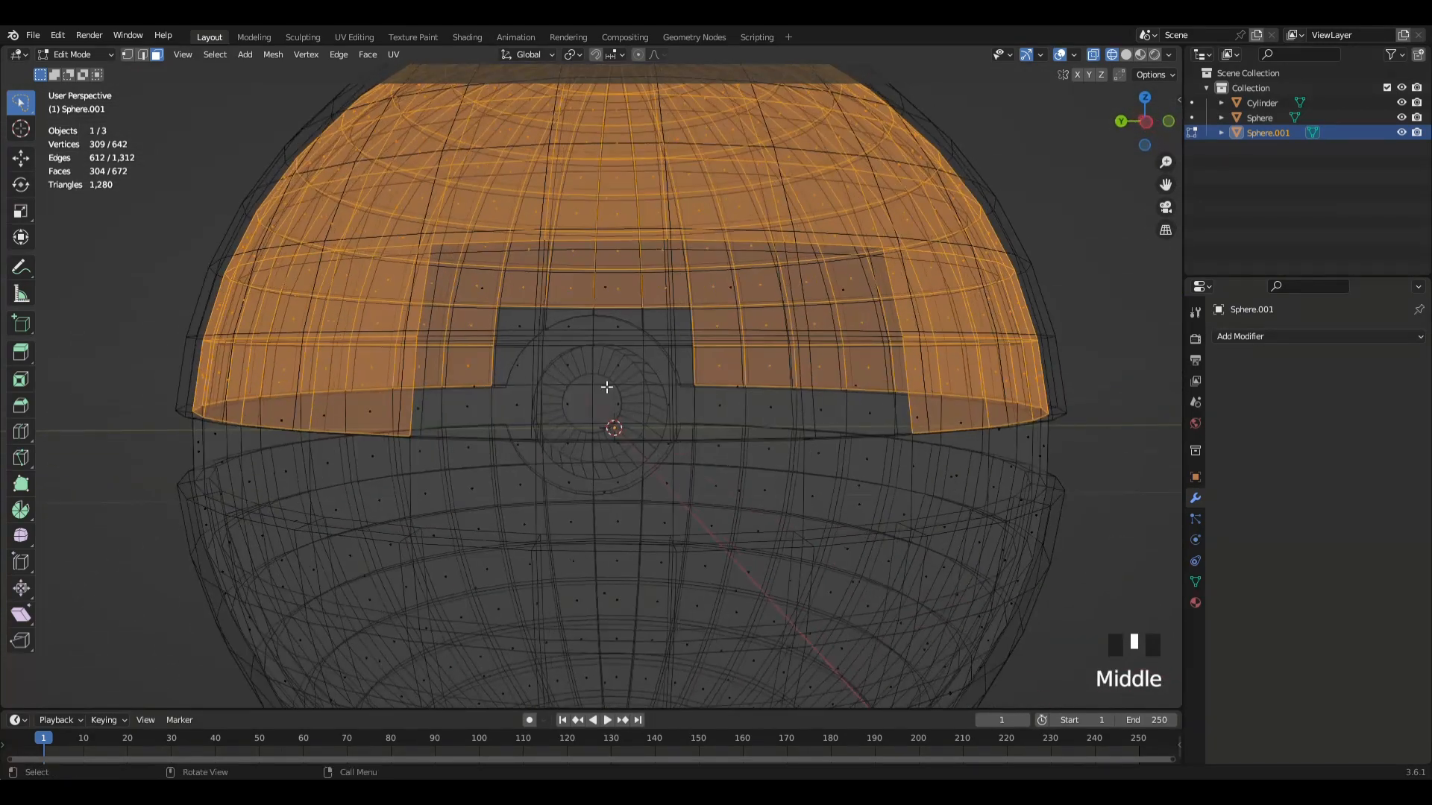
scroll(904, 342, "down", 2)
key("x")
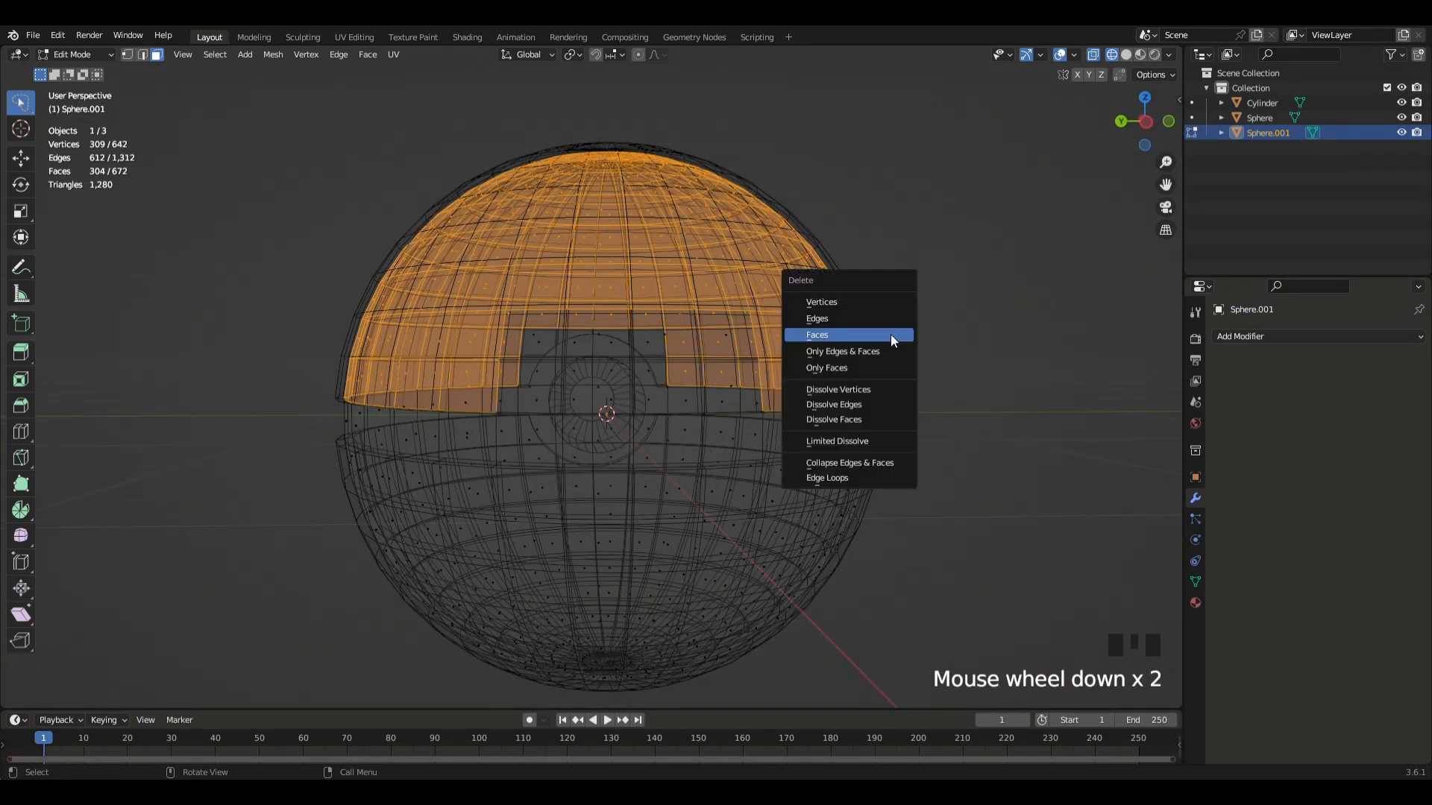
left_click(894, 340)
key("z")
key("Tab")
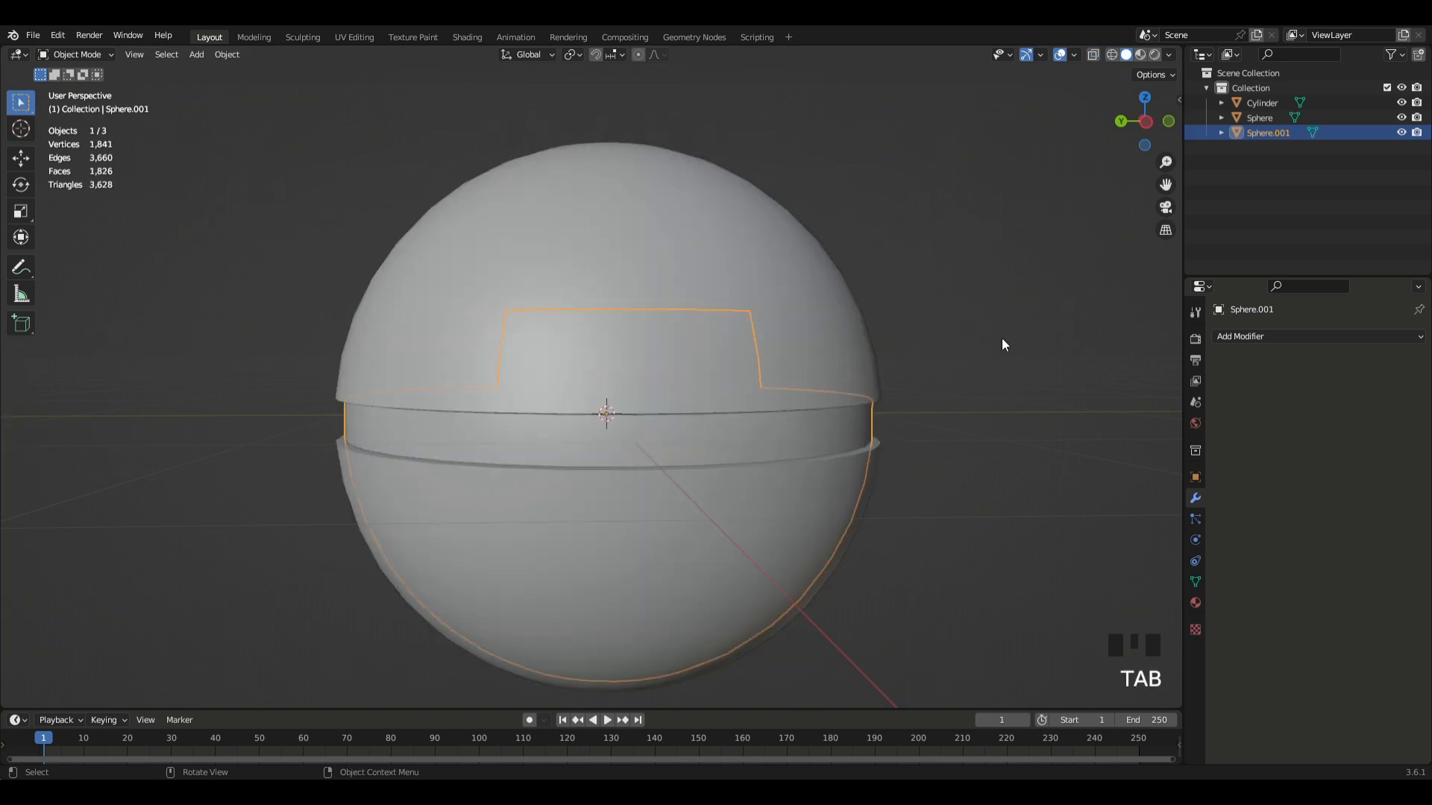
- Examine the ball from the front and back for visible gaps and check the triangle count
left_click(1001, 338)
middle_click_drag(1001, 338, 744, 356)
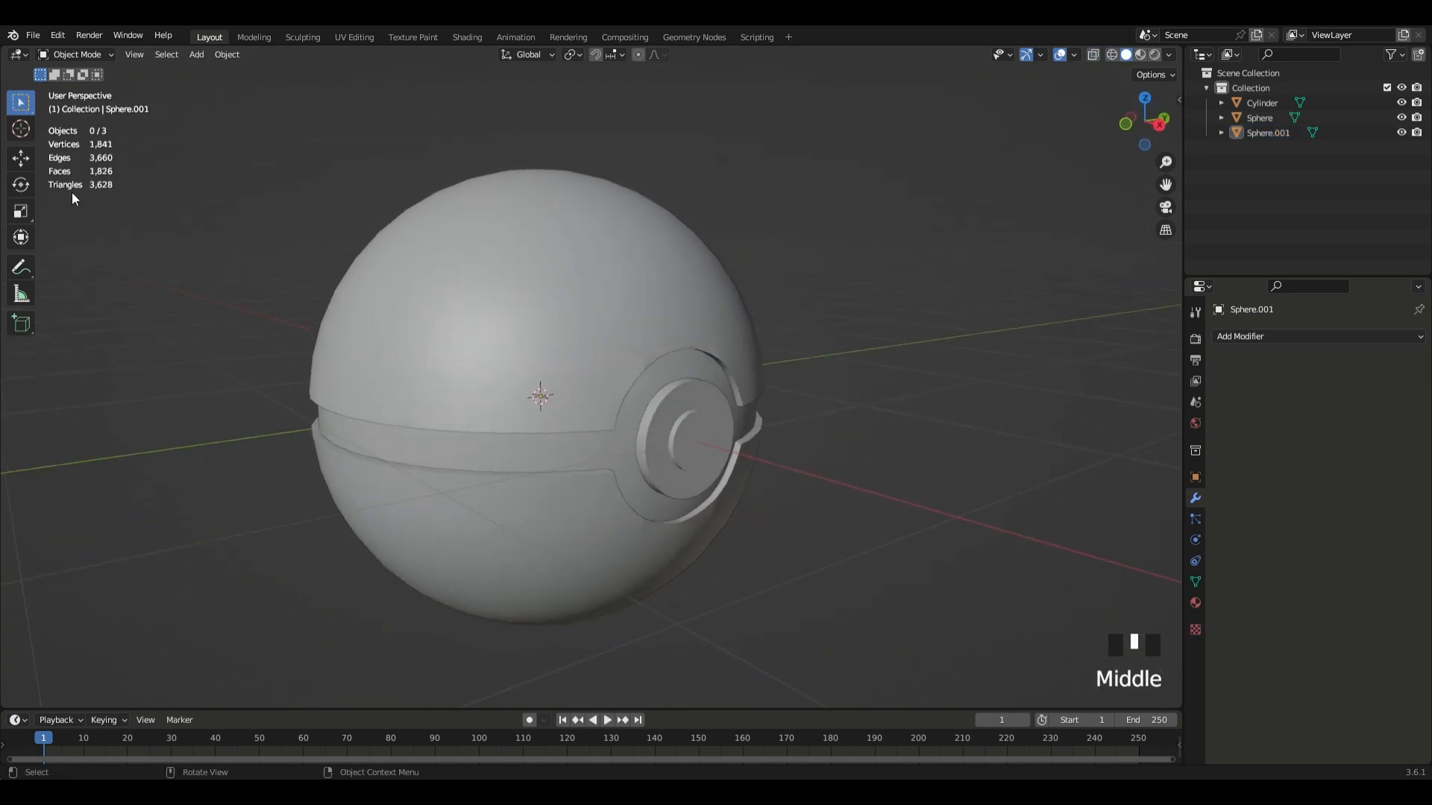
scroll(697, 416, "up", 7)
scroll(694, 414, "down", 2)
middle_click_drag(693, 415, 848, 380)
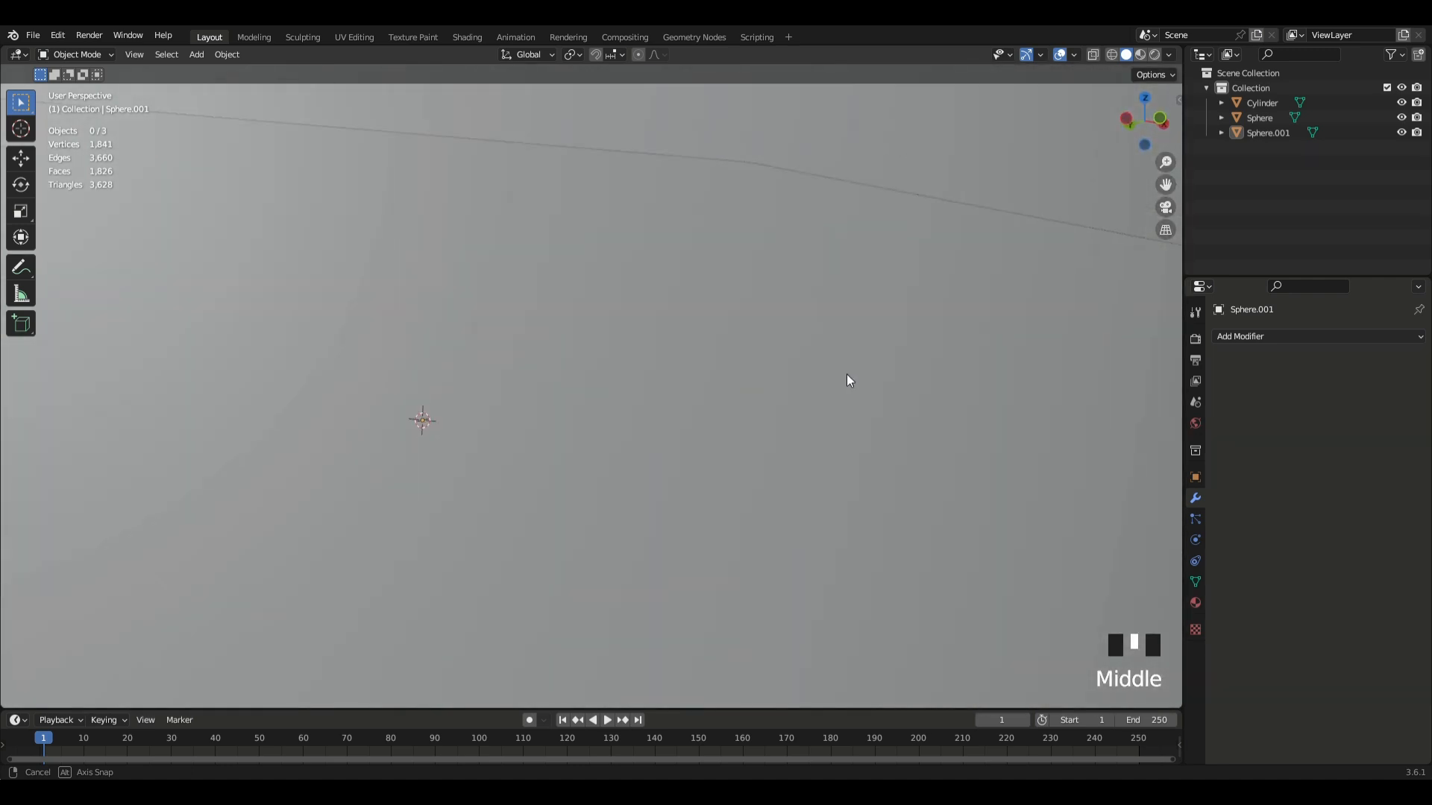
scroll(851, 379, "down", 2)
scroll(850, 390, "up", 2)
key("Tab")
key("Tab")
scroll(681, 402, "down", 1)
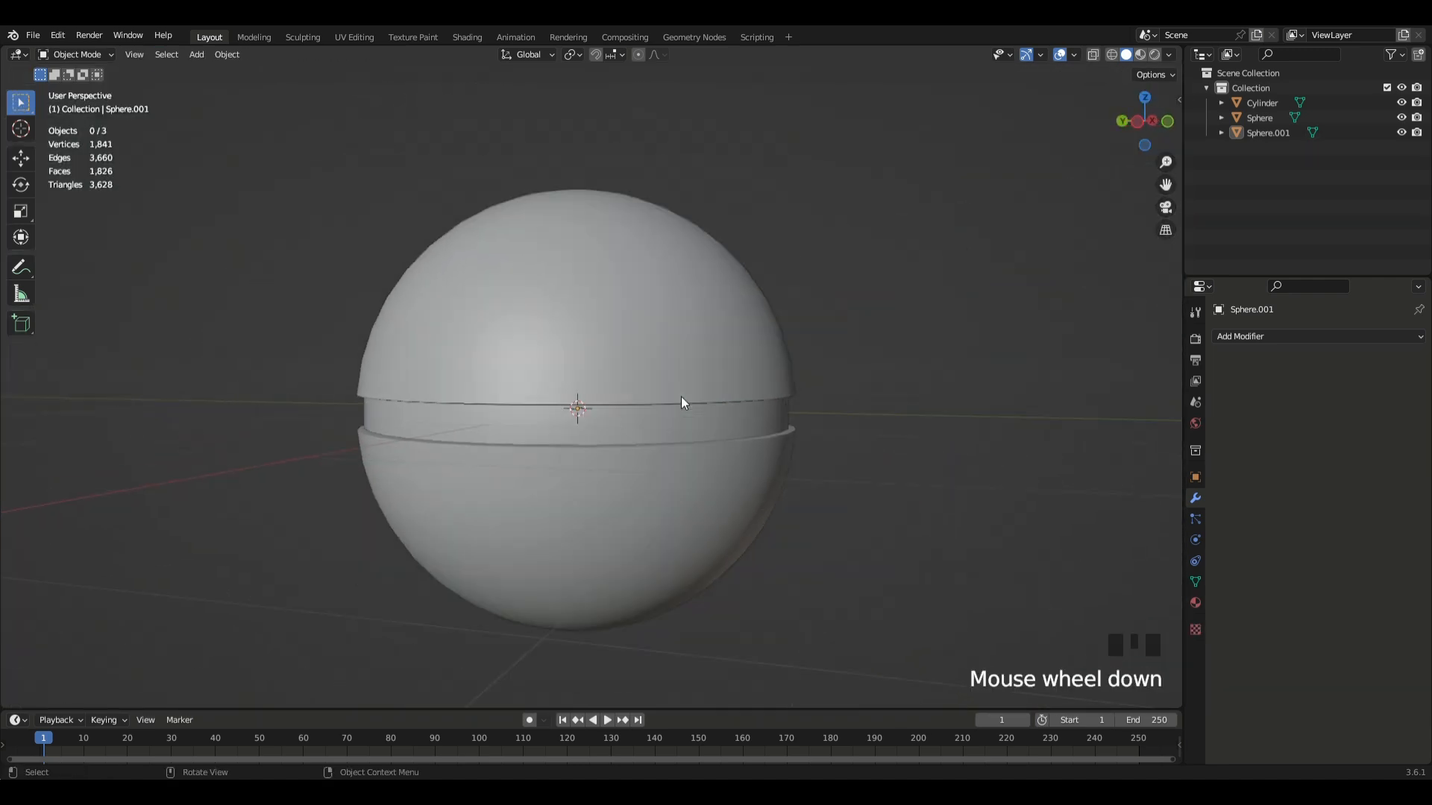
- Open the inner sphere for mesh editing in wireframe shading from the right orthographic view
left_click(674, 449)
key("z")
left_click(666, 414)
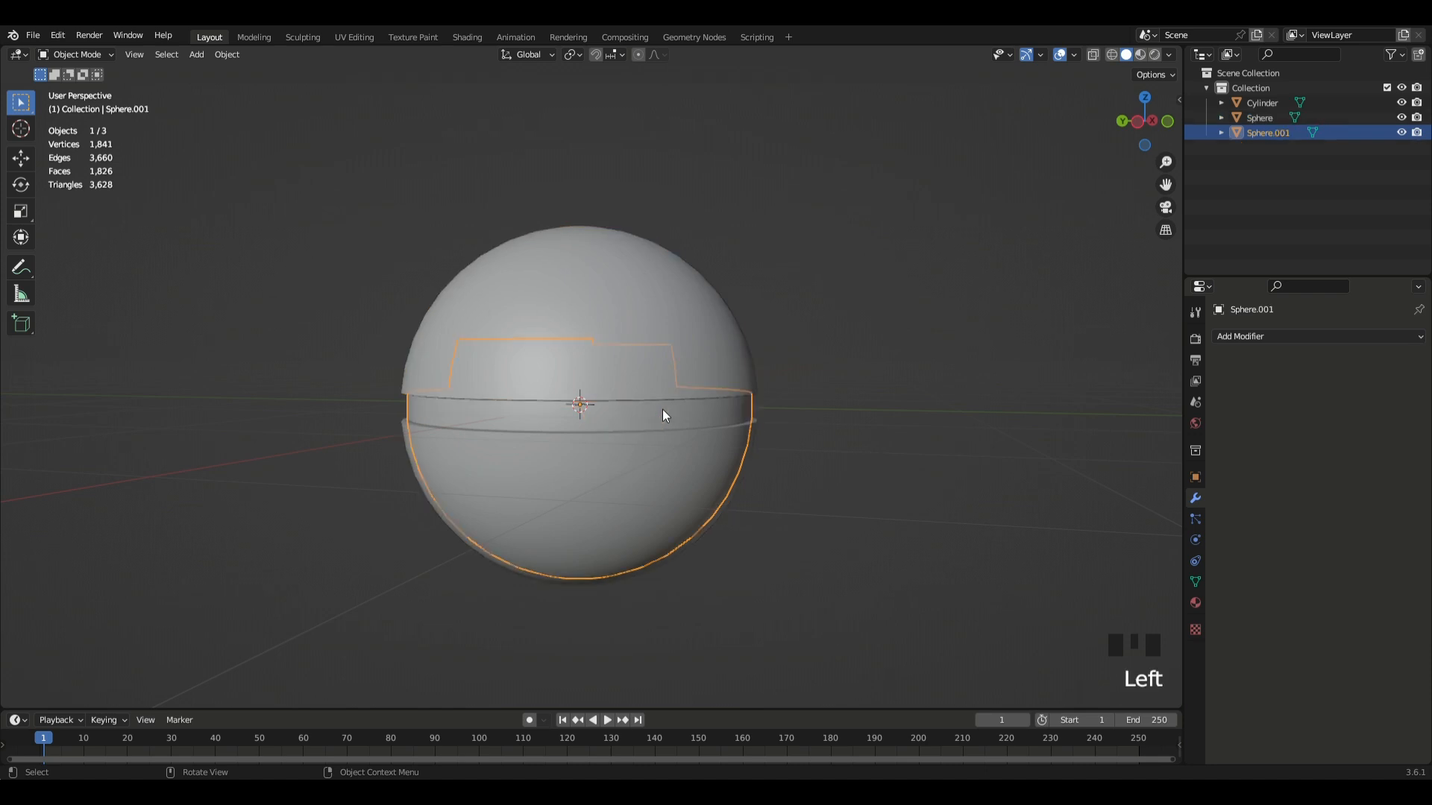
key("z")
left_click(681, 418)
key("Tab")
middle_click_drag(681, 418, 1080, 281)
scroll(1079, 281, "up", 3)
left_click(1138, 124)
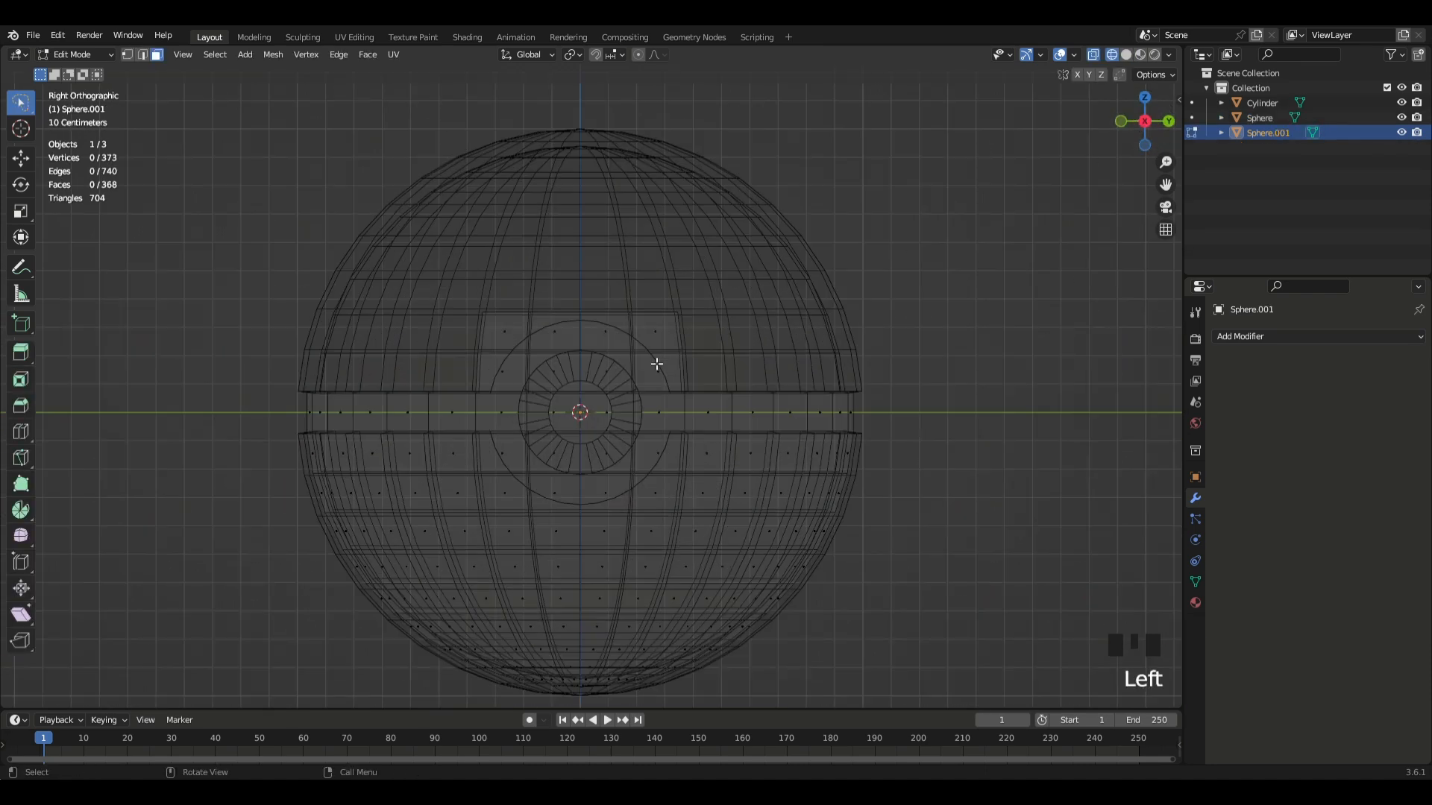
- Delete the inner sphere's hidden lower faces, sparing the equator band and the area behind the circular front opening
scroll(579, 475, "down", 1)
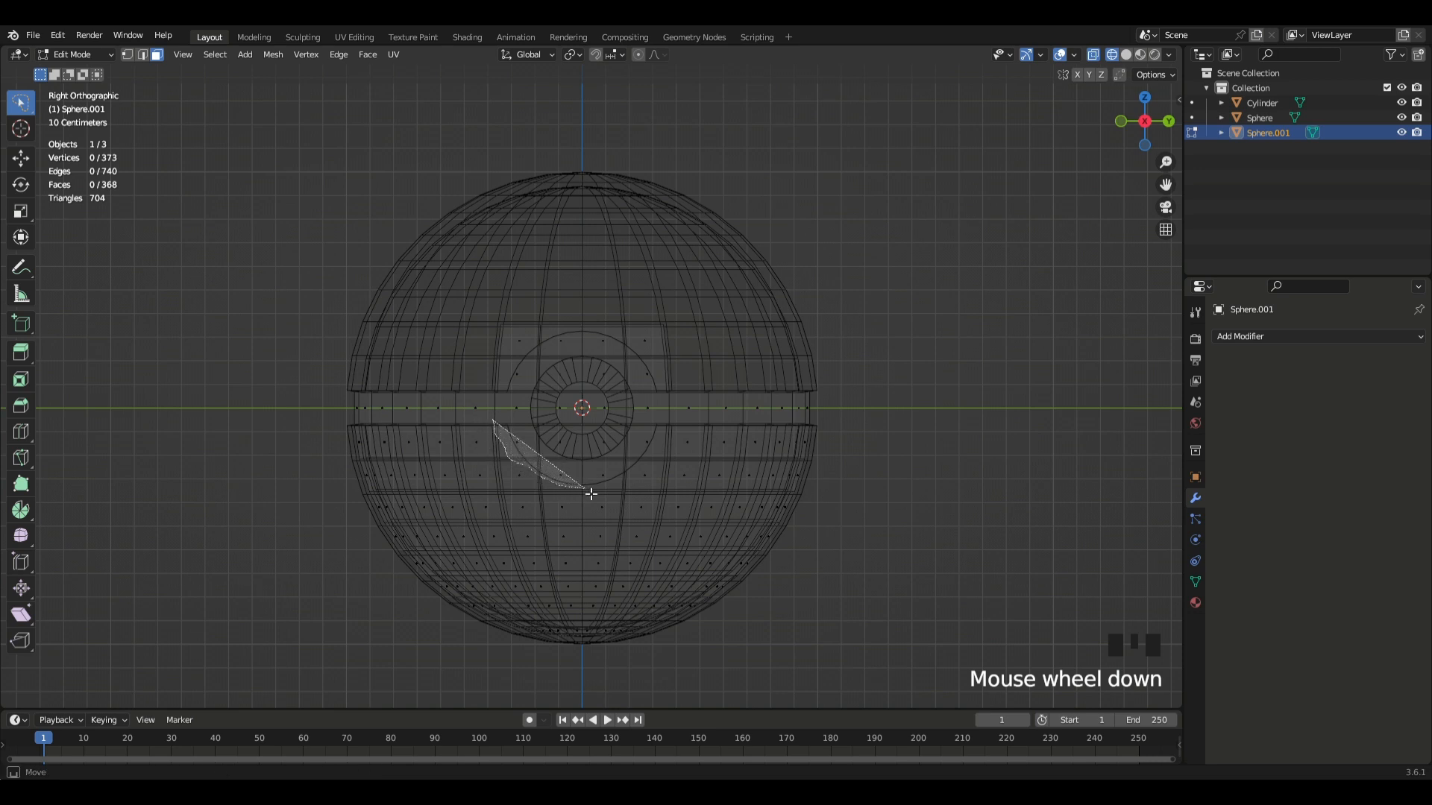
mouse_move(610, 495)
left_mouse_down()
mouse_move(628, 491)
mouse_move(585, 526)
left_mouse_up()
left_click(788, 498)
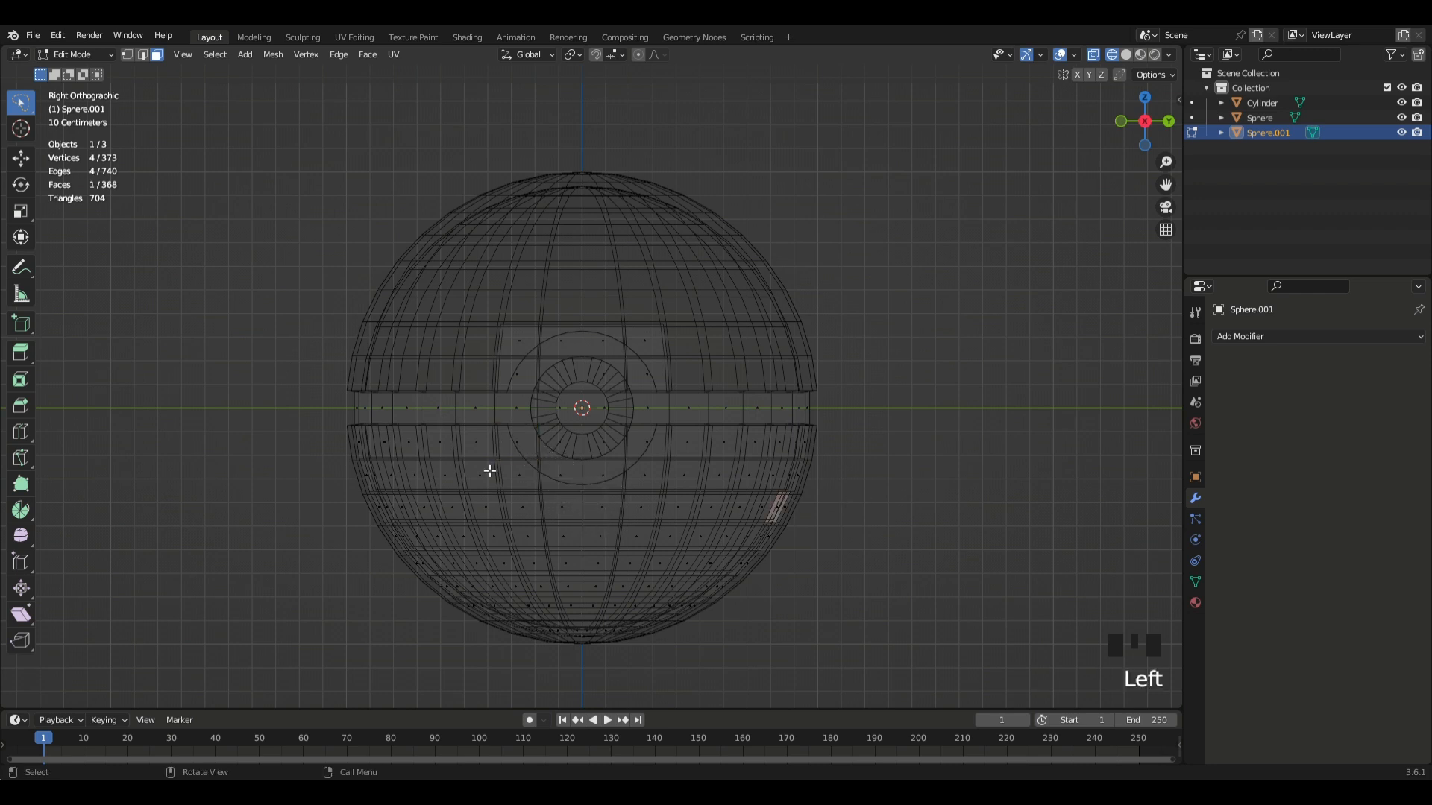
left_click(465, 493)
mouse_move(335, 425)
left_mouse_down()
mouse_move(512, 446)
mouse_move(501, 457)
mouse_move(545, 501)
mouse_move(666, 488)
mouse_move(688, 432)
mouse_move(752, 429)
mouse_move(857, 458)
mouse_move(832, 573)
mouse_move(666, 693)
mouse_move(396, 674)
mouse_move(408, 550)
left_mouse_up()
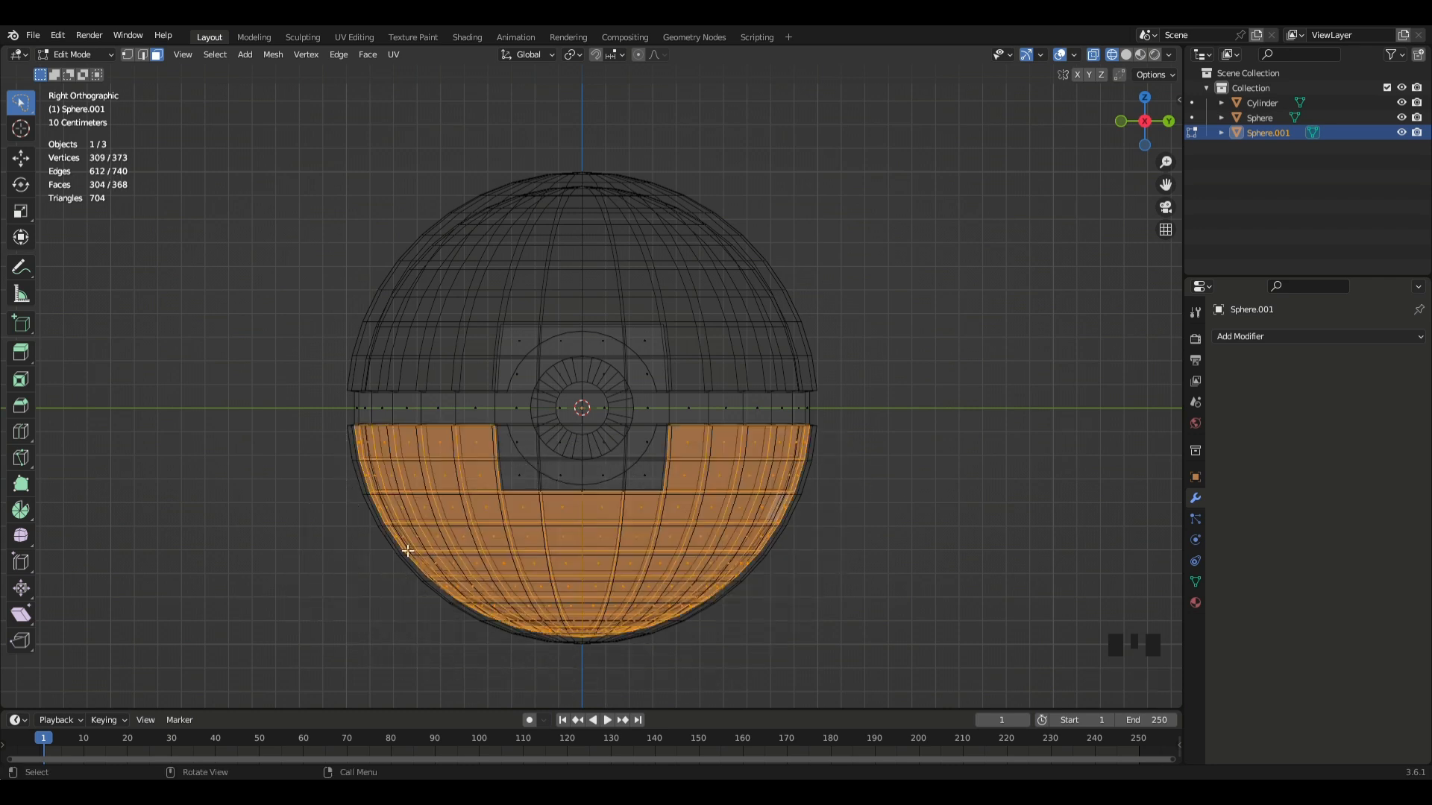
key("x")
left_click(556, 526)
key("Tab")
left_click(925, 456)
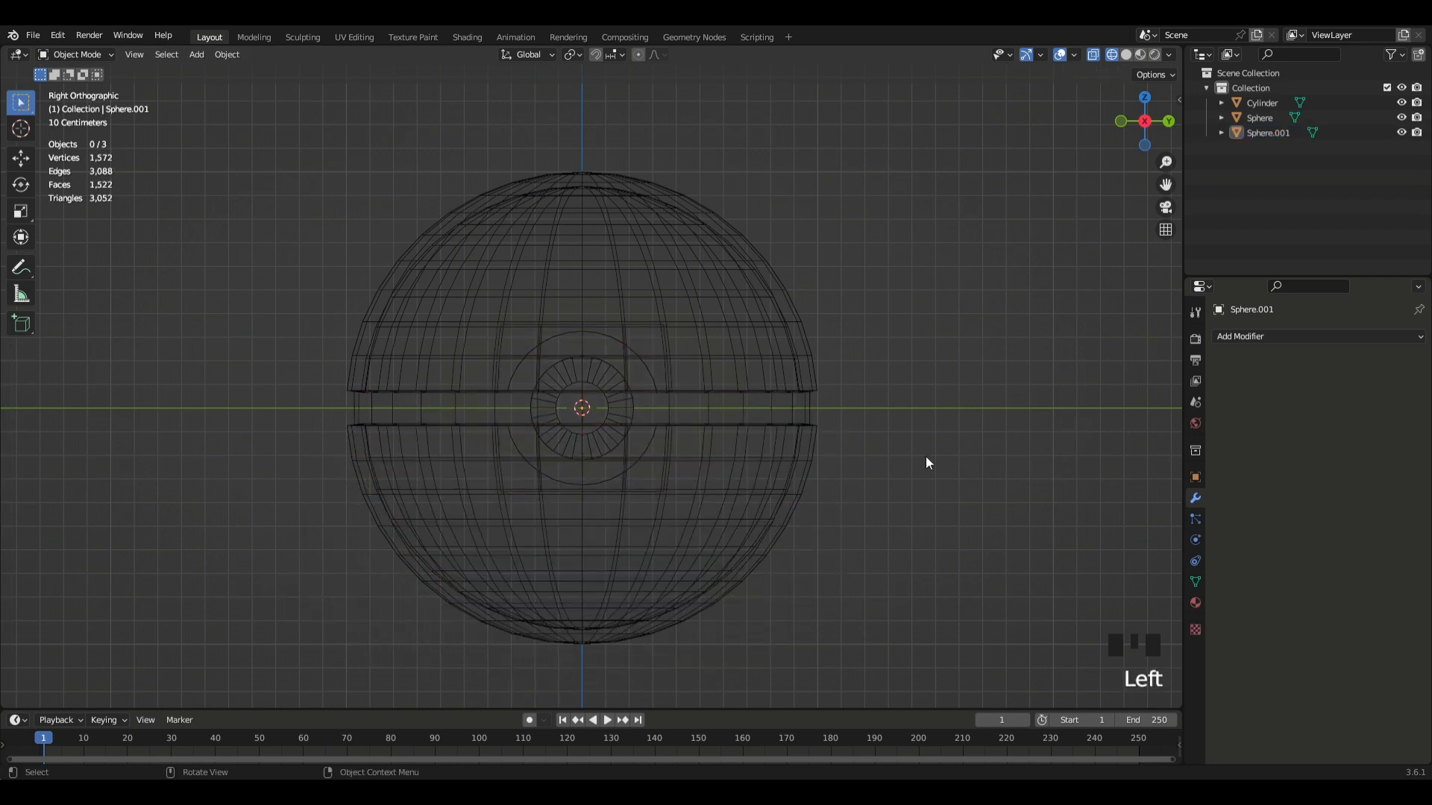
- Examine the ball and its button in solid shading from several angles for gaps, and check the triangle count
key("z")
mouse_move(995, 445)
middle_mouse_down()
mouse_move(811, 417)
mouse_move(873, 388)
middle_mouse_up()
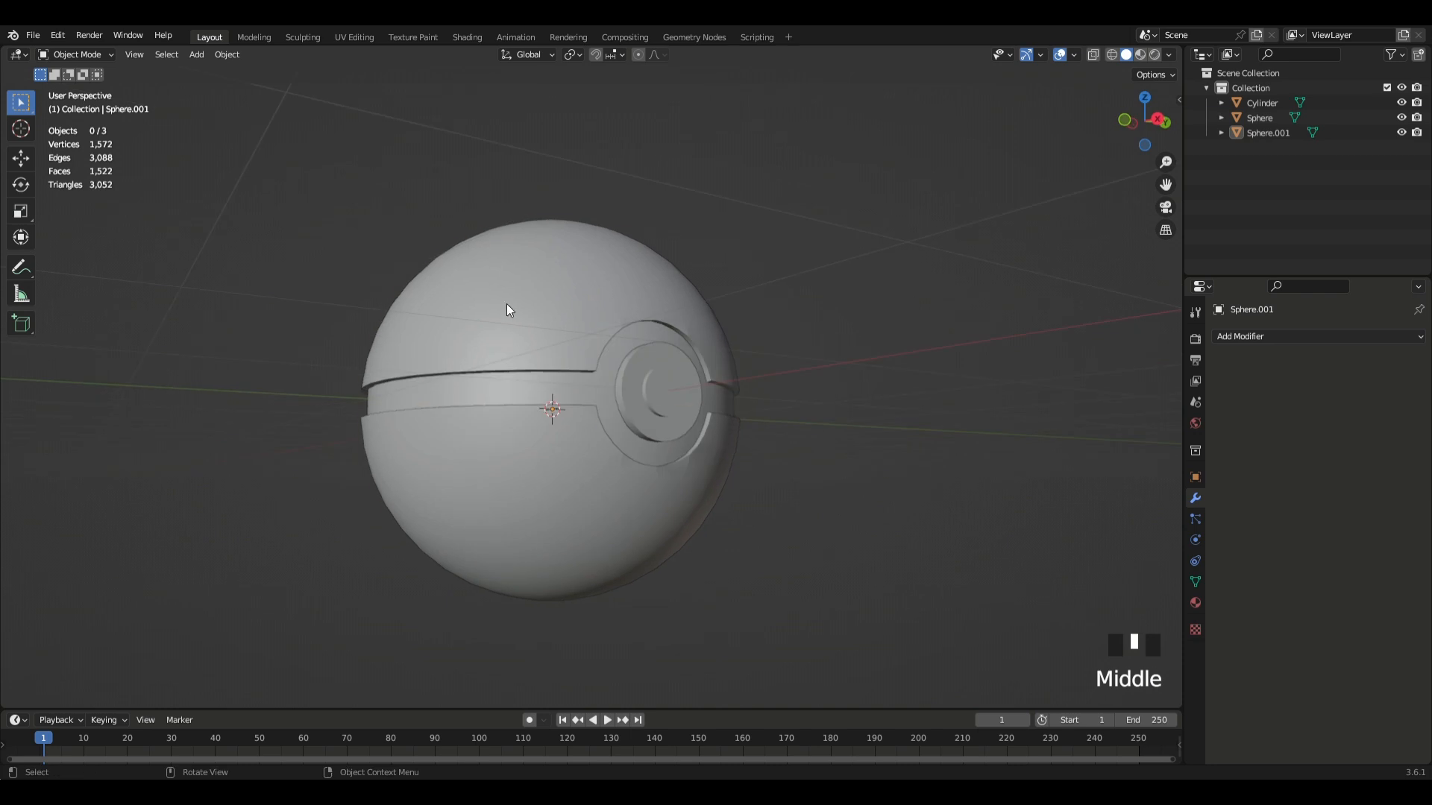
left_click(506, 311)
middle_click_drag(506, 311, 798, 327)
scroll(798, 328, "down", 3)
middle_click_drag(931, 432, 904, 373)
left_click(43, 197)
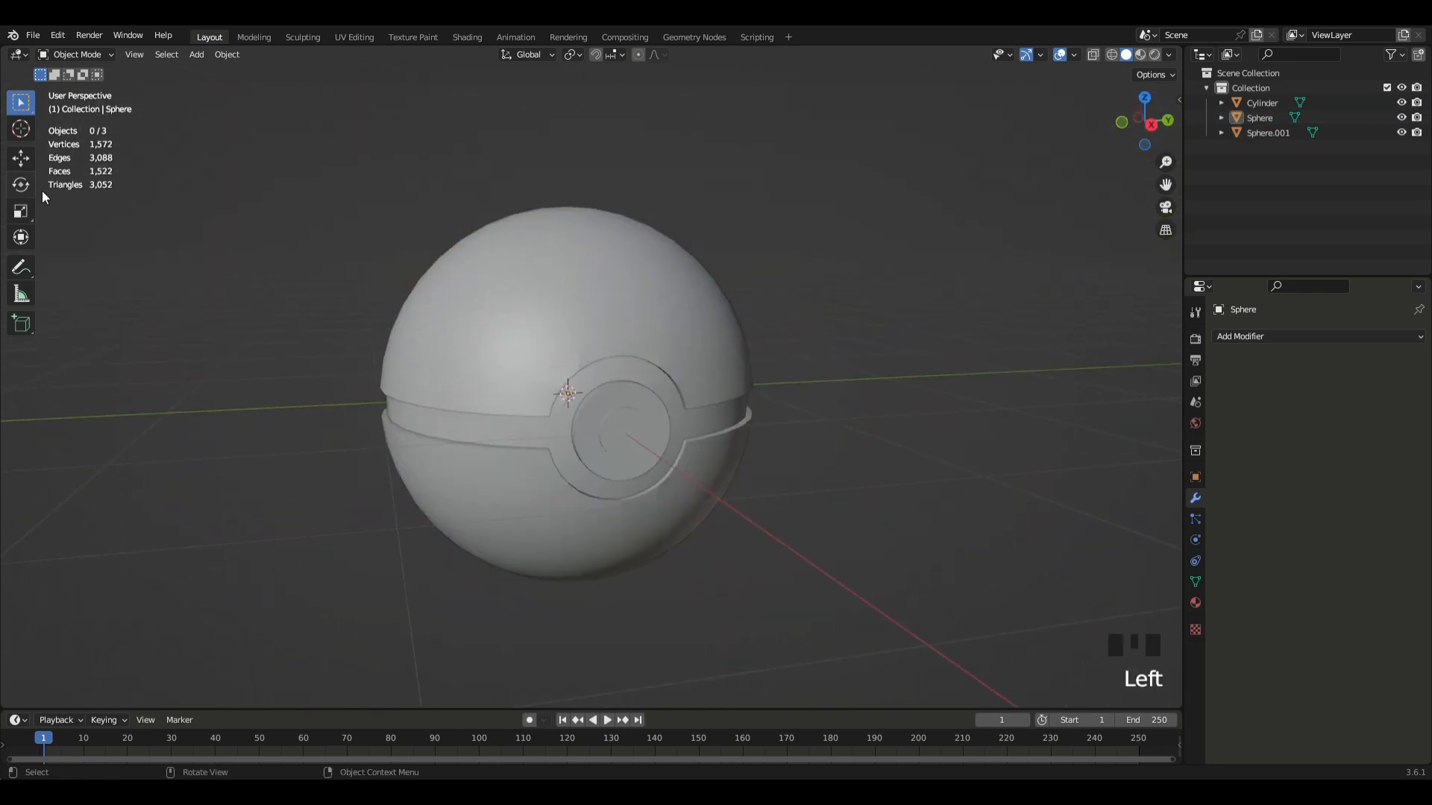
scroll(701, 395, "up", 2)
left_click(670, 443)
middle_click_drag(669, 443, 812, 437)
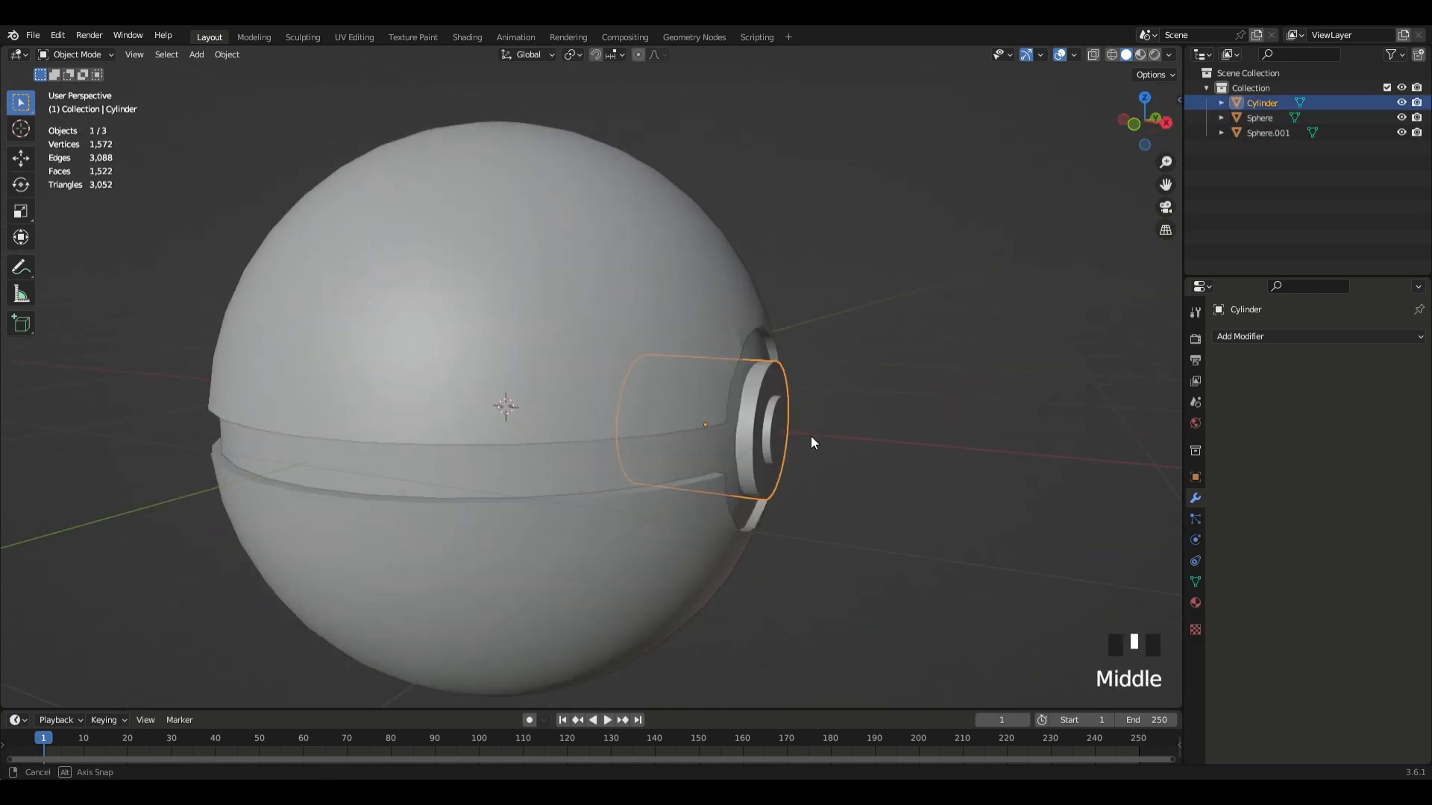
scroll(858, 437, "up", 3)
scroll(932, 429, "down", 4)
left_click(977, 422)
middle_click_drag(977, 422, 628, 380)
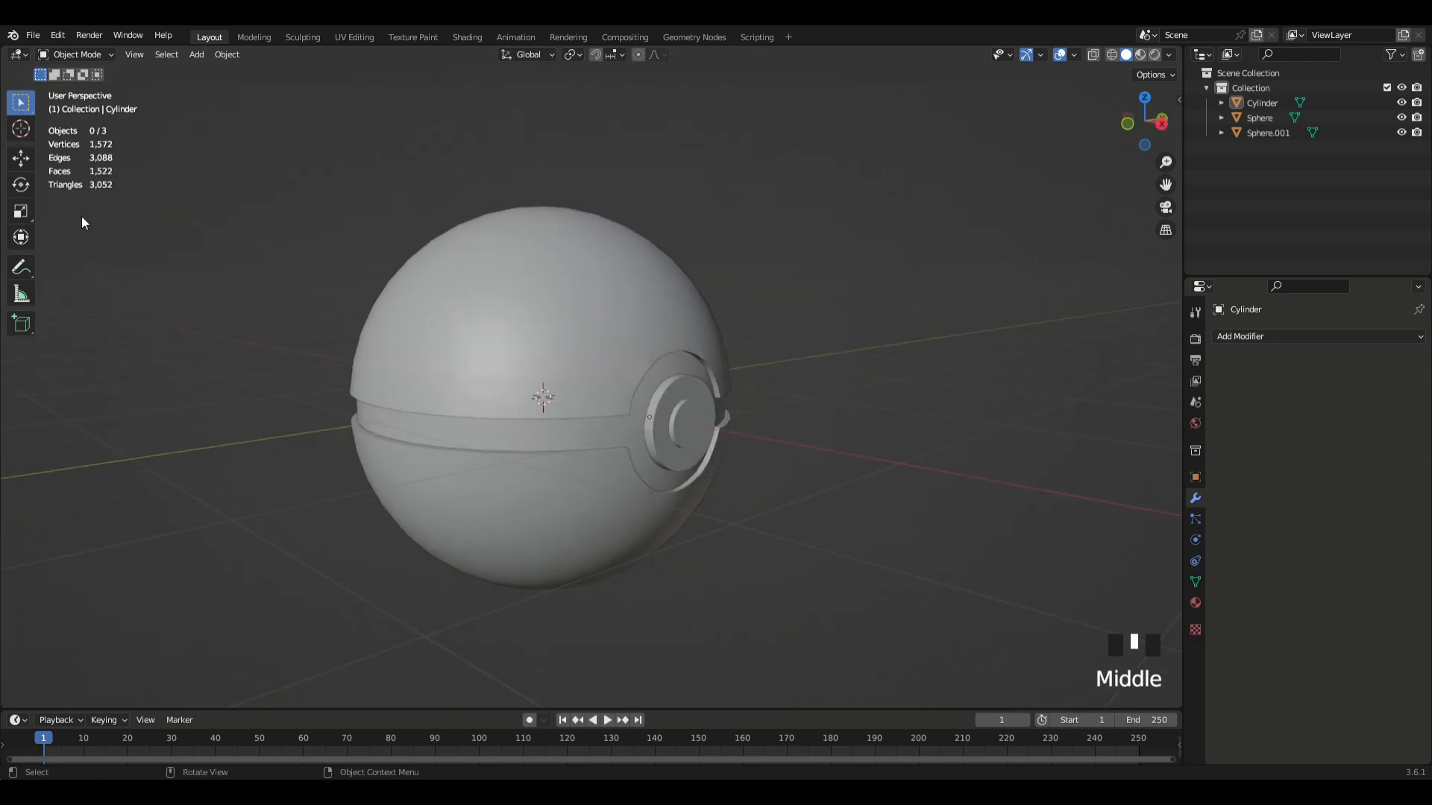
- Look up the Decimate Geometry clean-up operation for the shell mesh without applying it, and return to object mode
left_click(389, 347)
key("Tab")
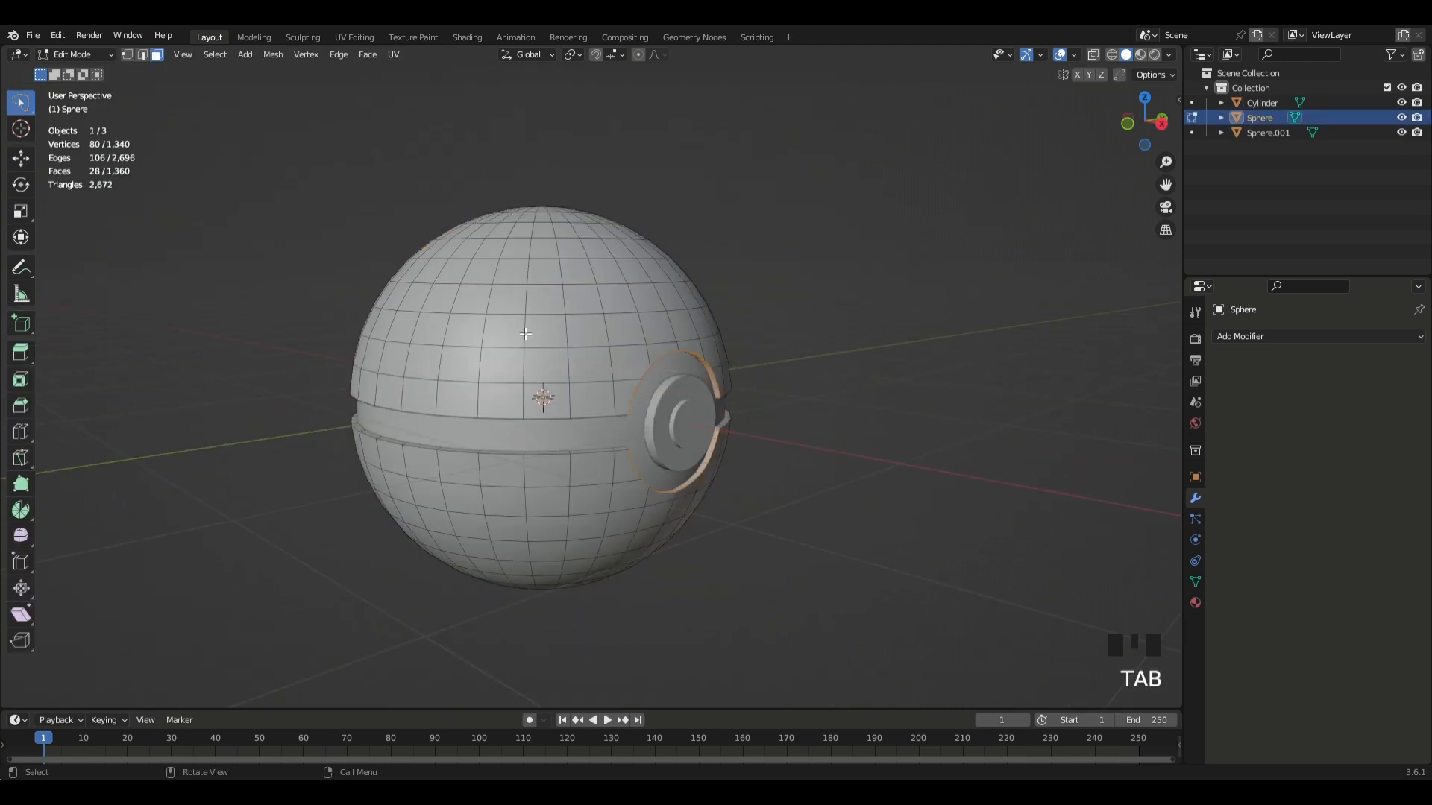
left_click(273, 55)
mouse_move(345, 412)
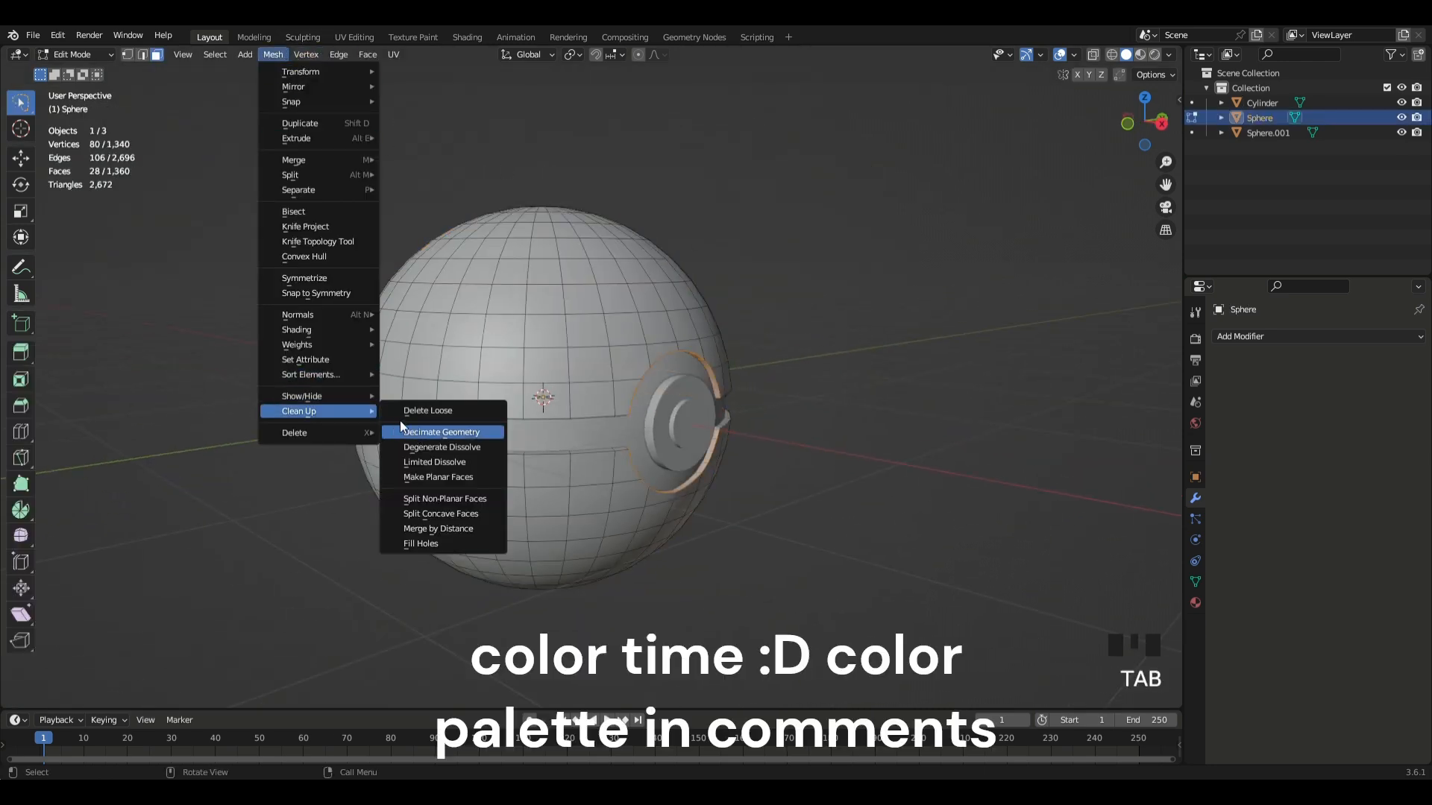
key("Tab")
left_click(868, 492)
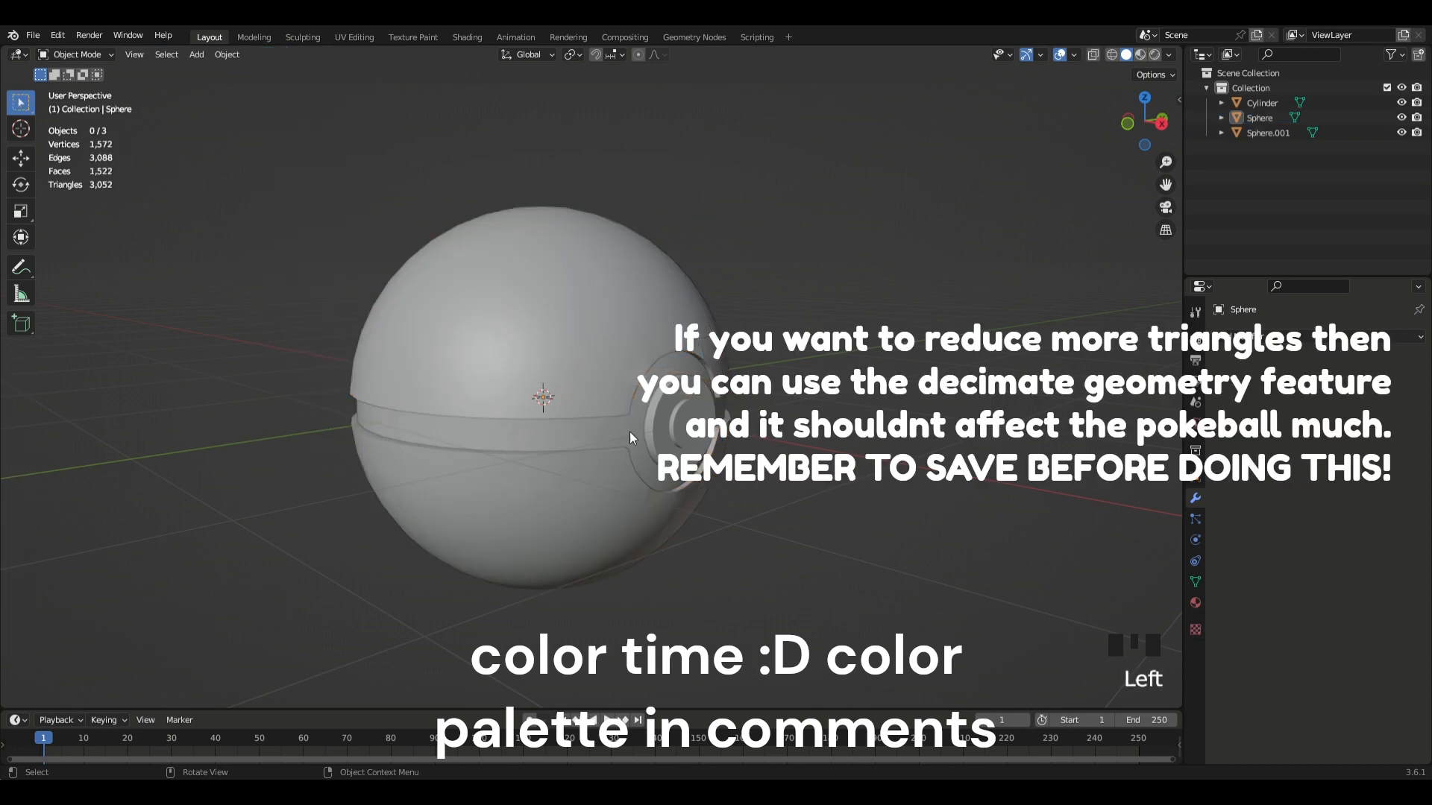
- Switch to the UV Editing workspace, leave edit mode and load the colour_palette.png image for UV mapping
left_click(355, 37)
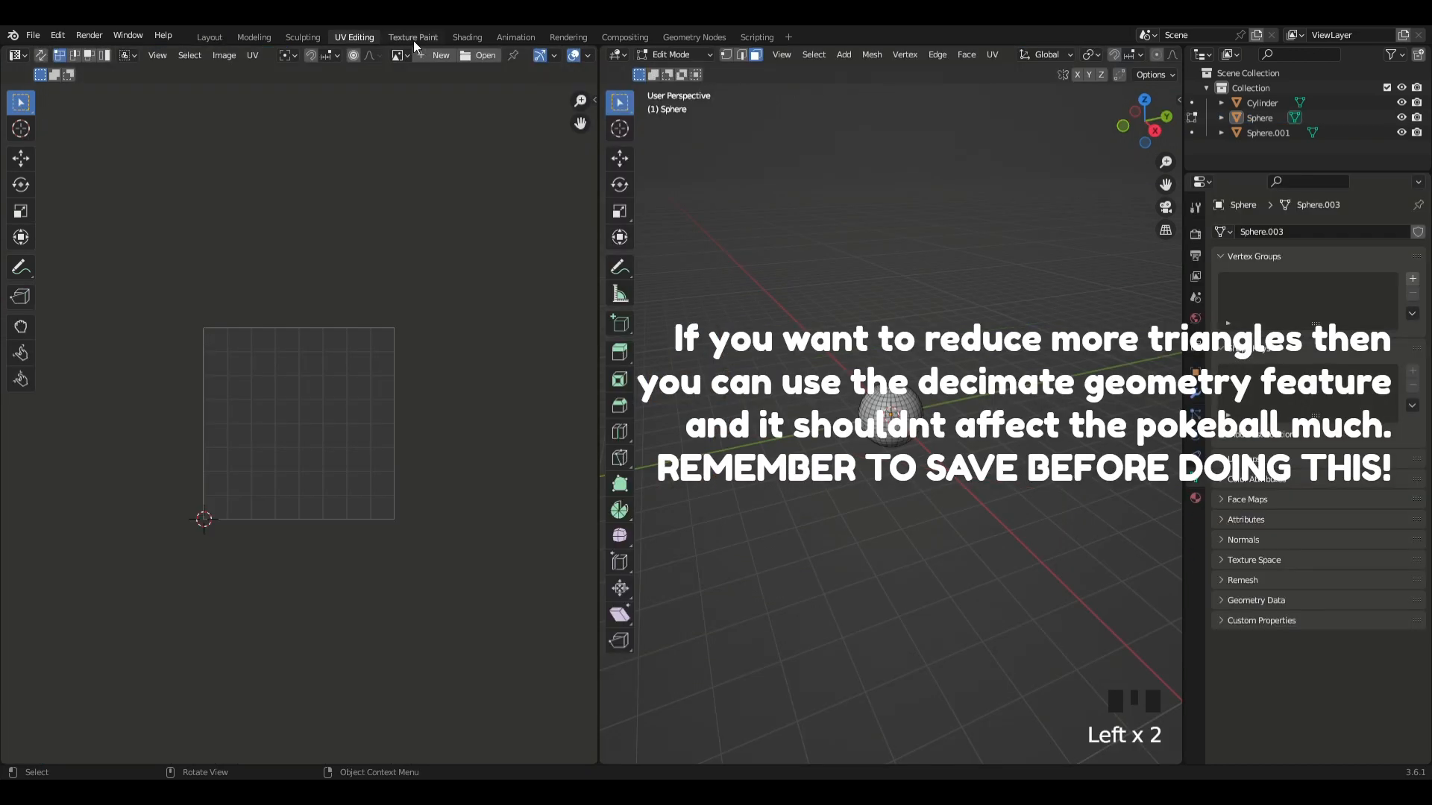
scroll(987, 528, "up", 4)
scroll(985, 428, "up", 1)
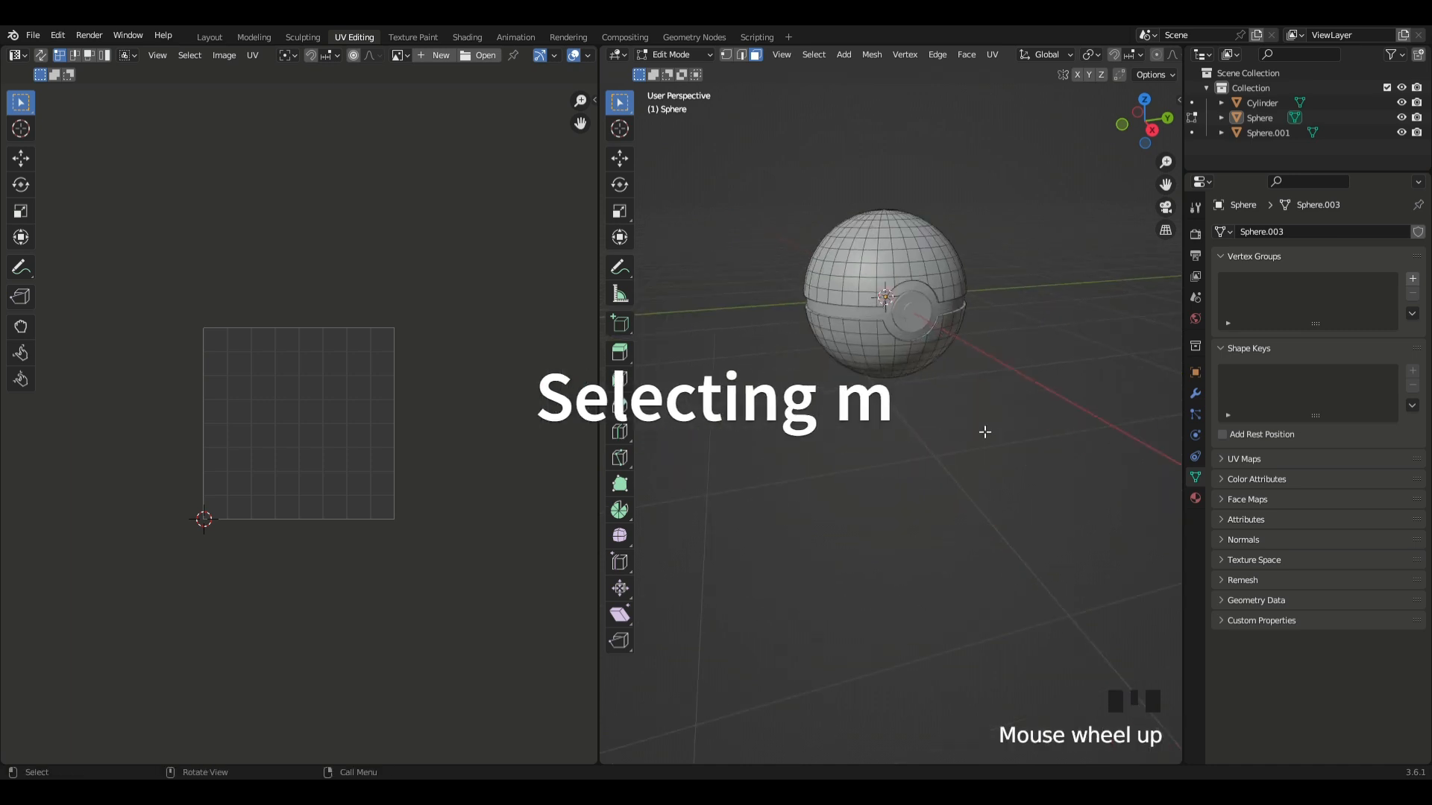
middle_click_drag(984, 429, 1011, 446, "shift")
scroll(942, 448, "up", 3)
key("Tab")
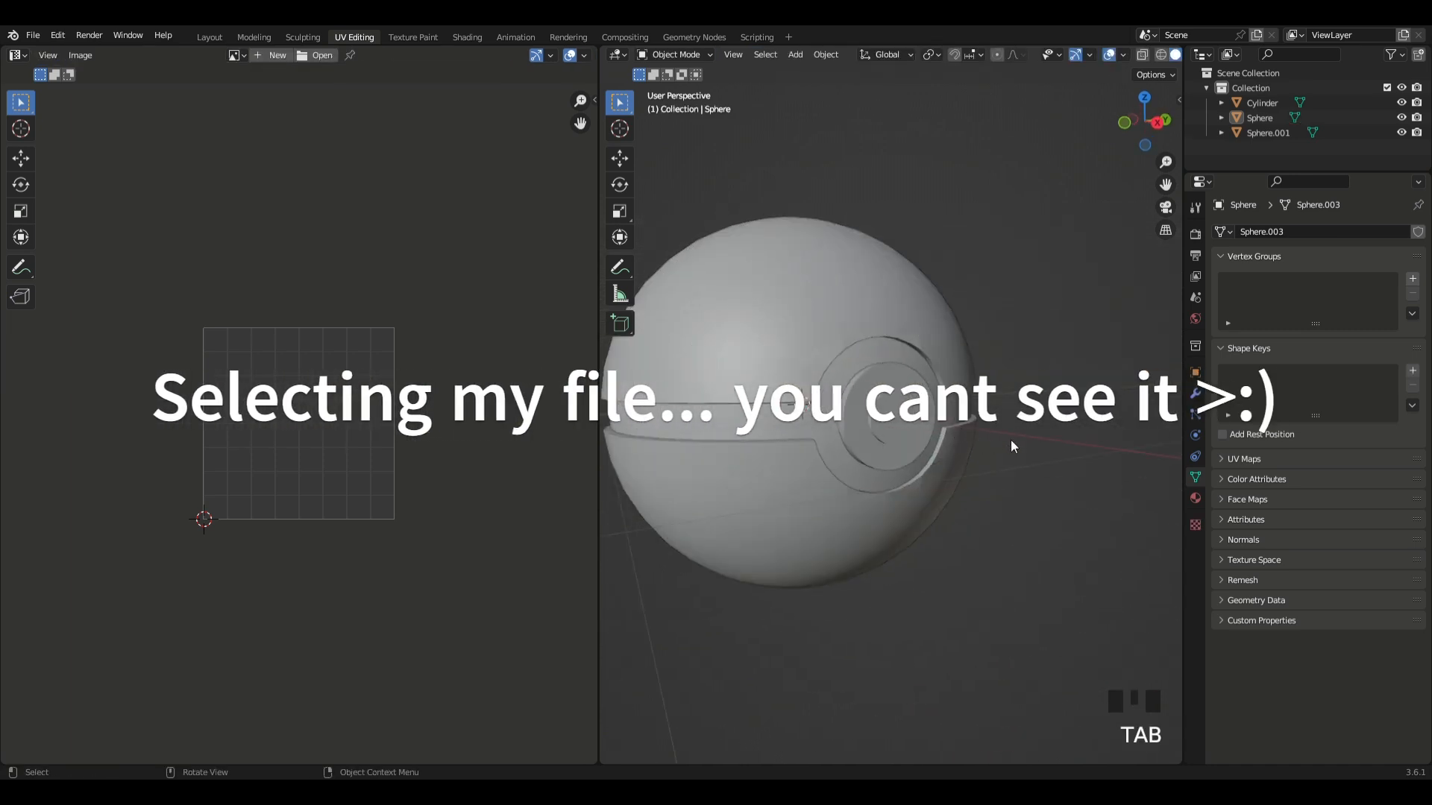
key("Left")
key("Left")
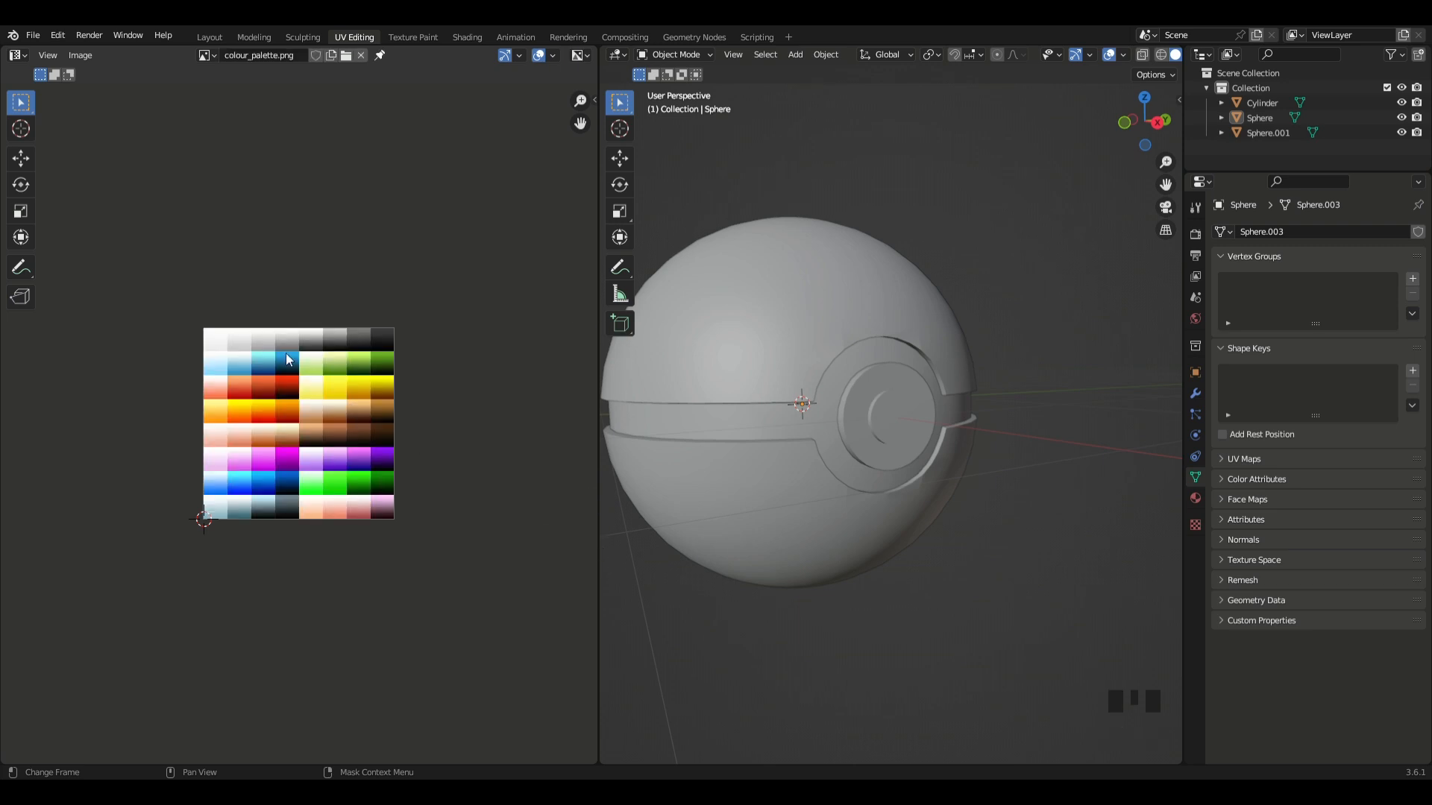
- Select the outer shell and give it a new material
scroll(888, 404, "up", 3)
middle_click_drag(888, 404, 951, 402, "shift")
scroll(837, 361, "down", 2)
left_click(837, 356)
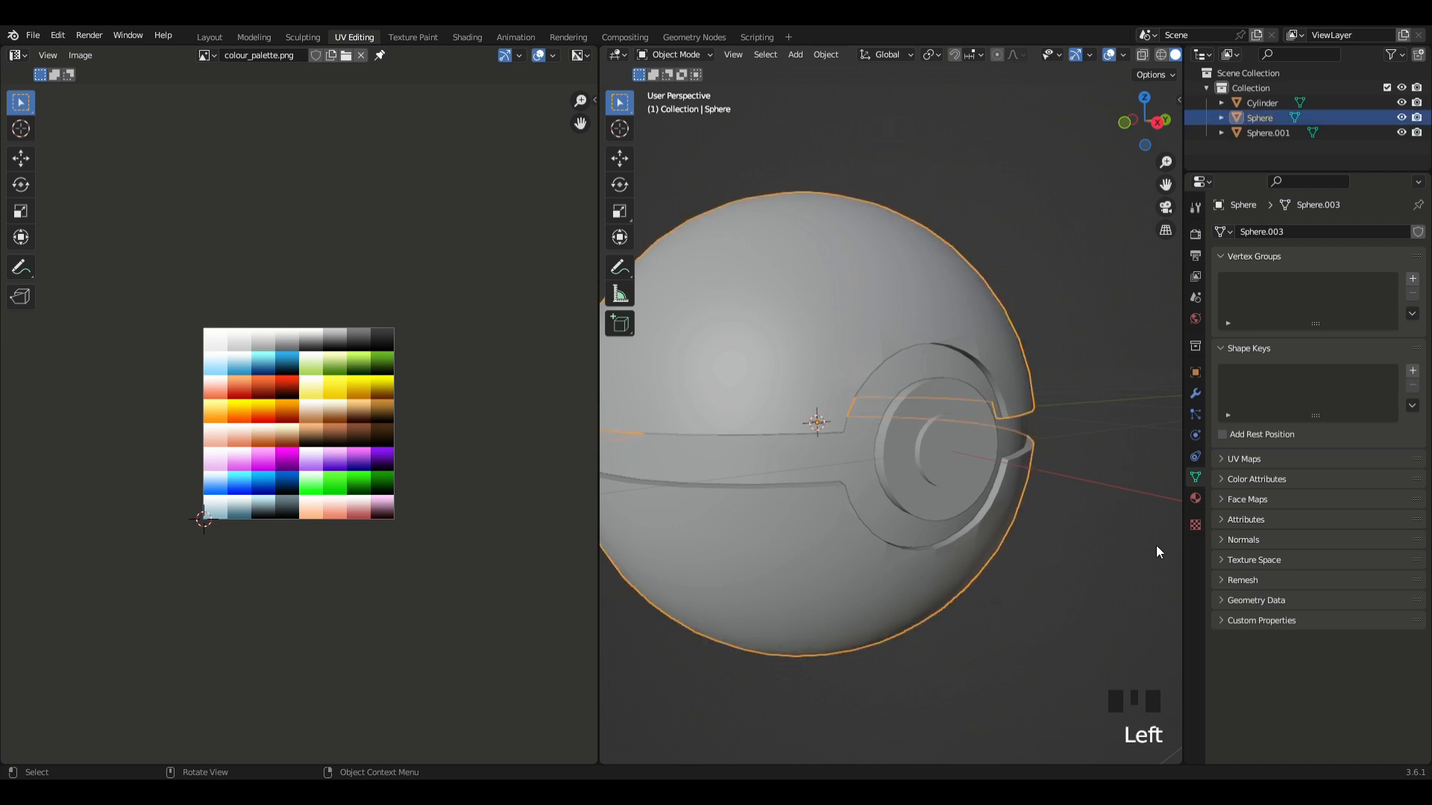
left_click(1199, 532)
left_click(1196, 501)
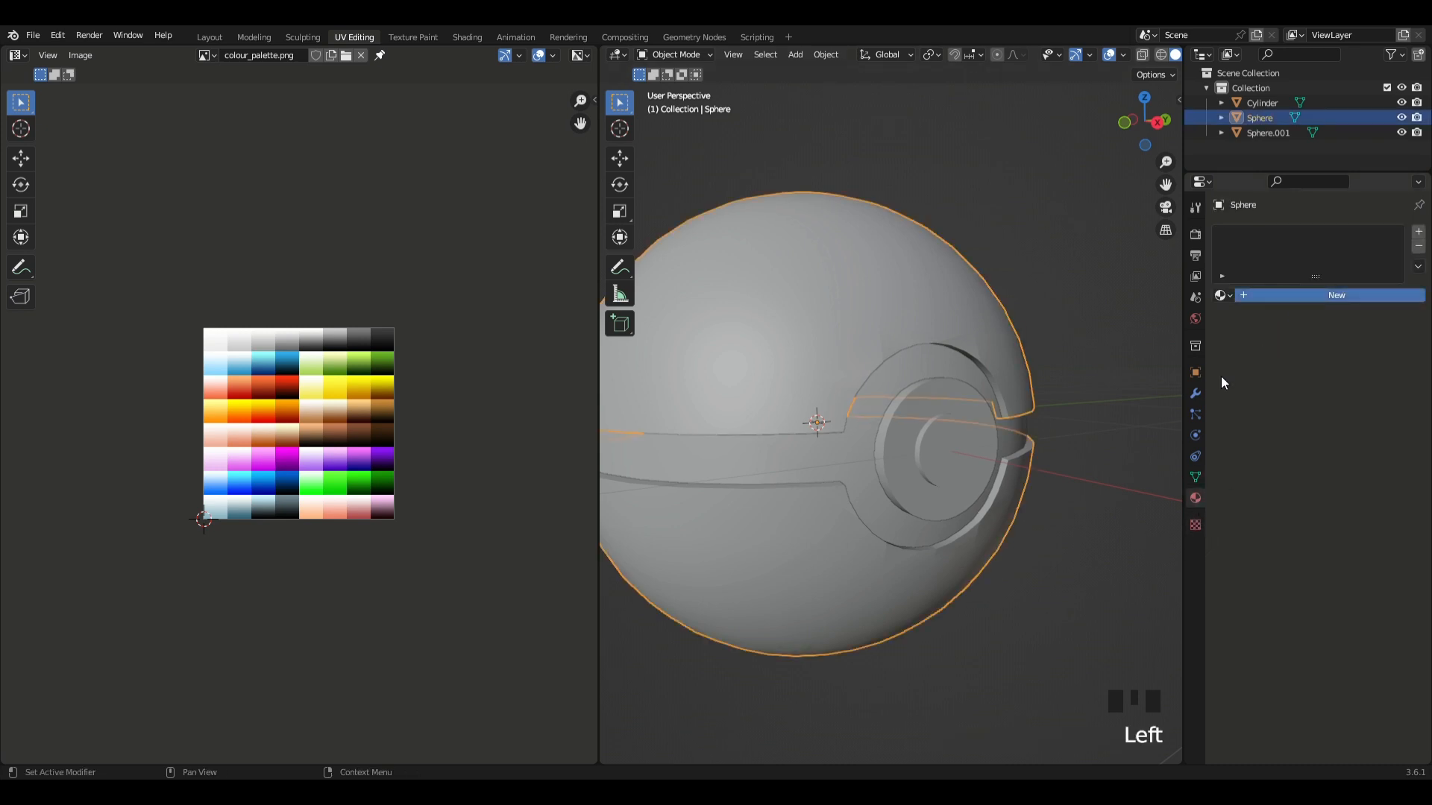
left_click(1329, 295)
scroll(973, 409, "down", 3)
scroll(992, 417, "up", 3)
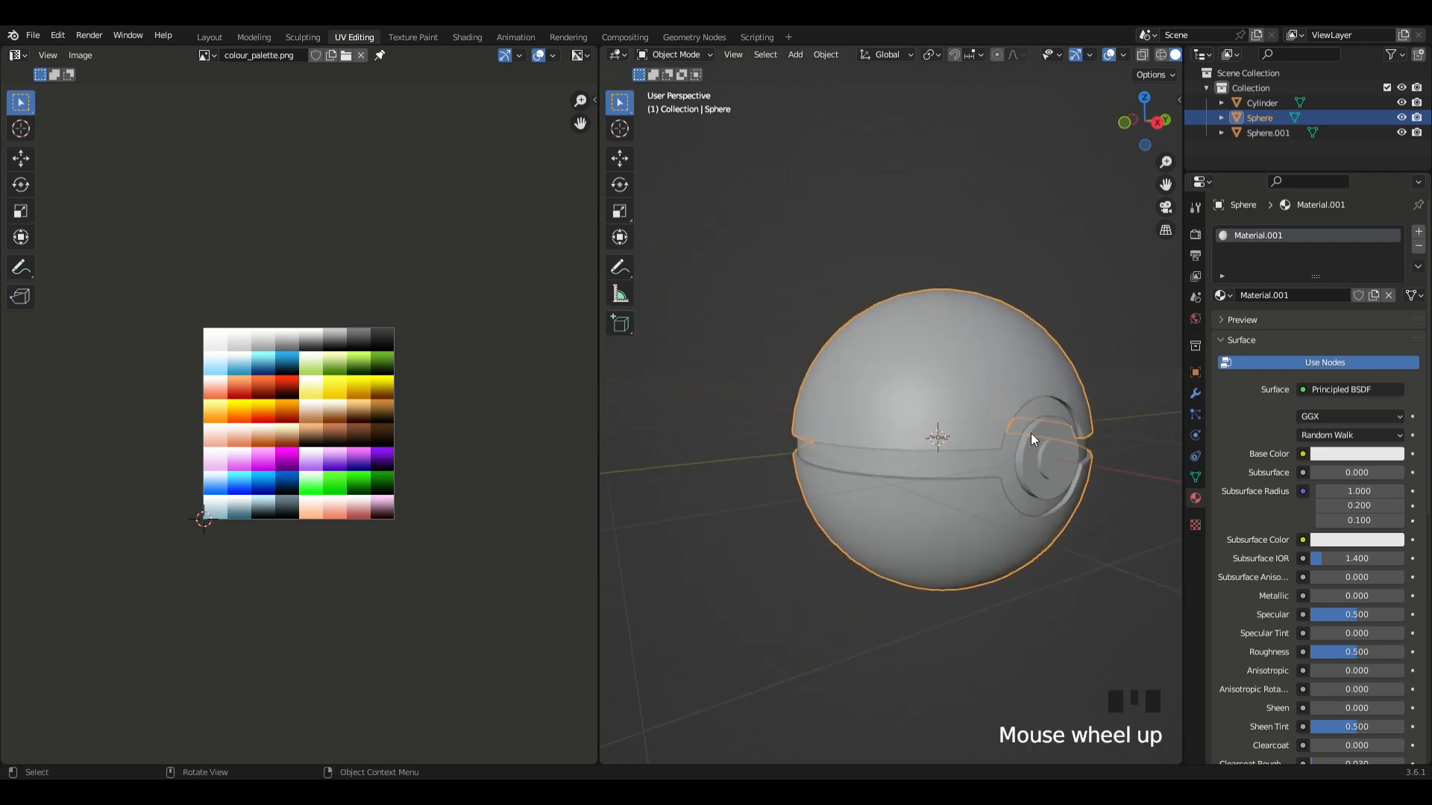
- Set the shell material's base color to an image texture using colour_palette.png
left_click(1302, 454)
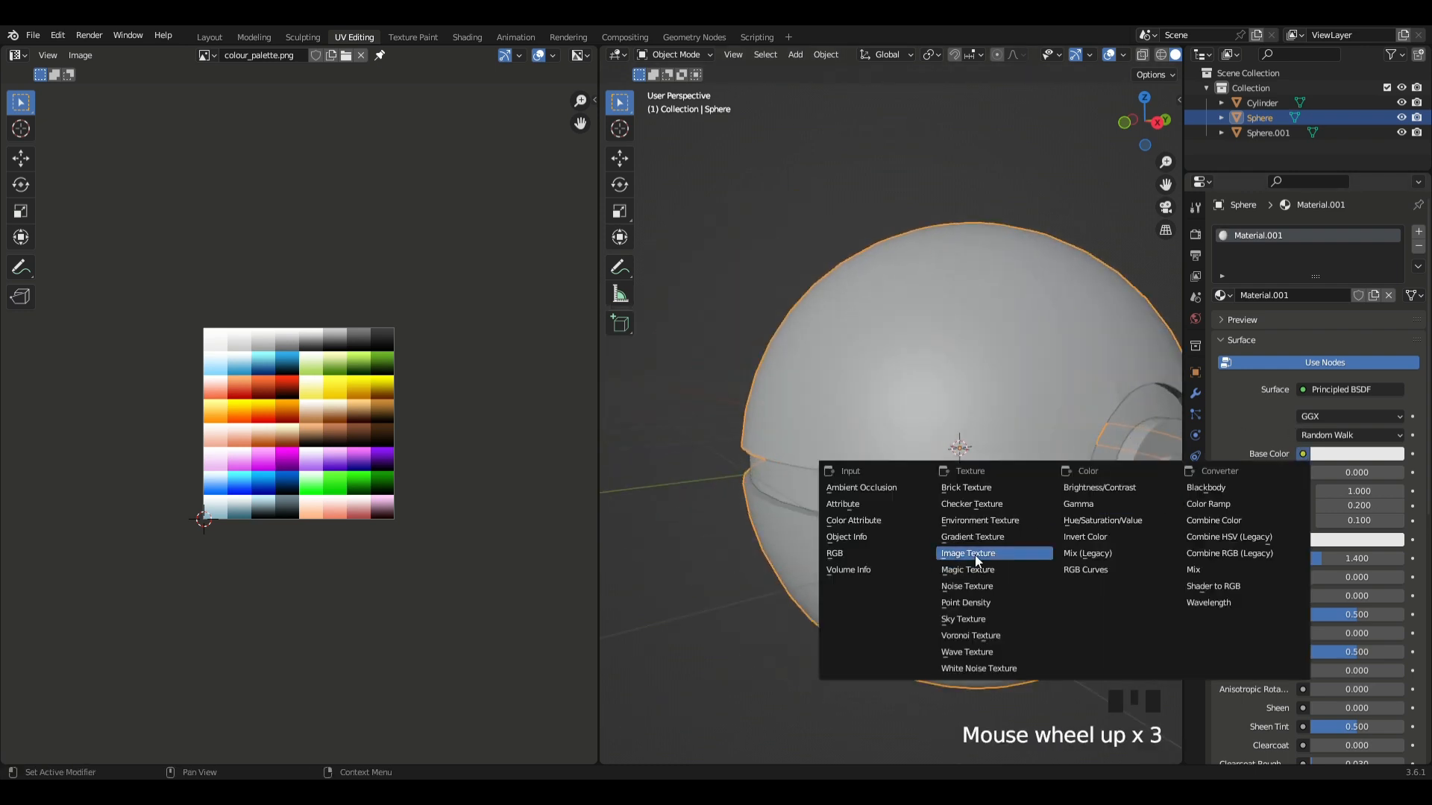
left_click(968, 553)
middle_click_drag(968, 553, 877, 512, "shift")
left_click(1227, 473)
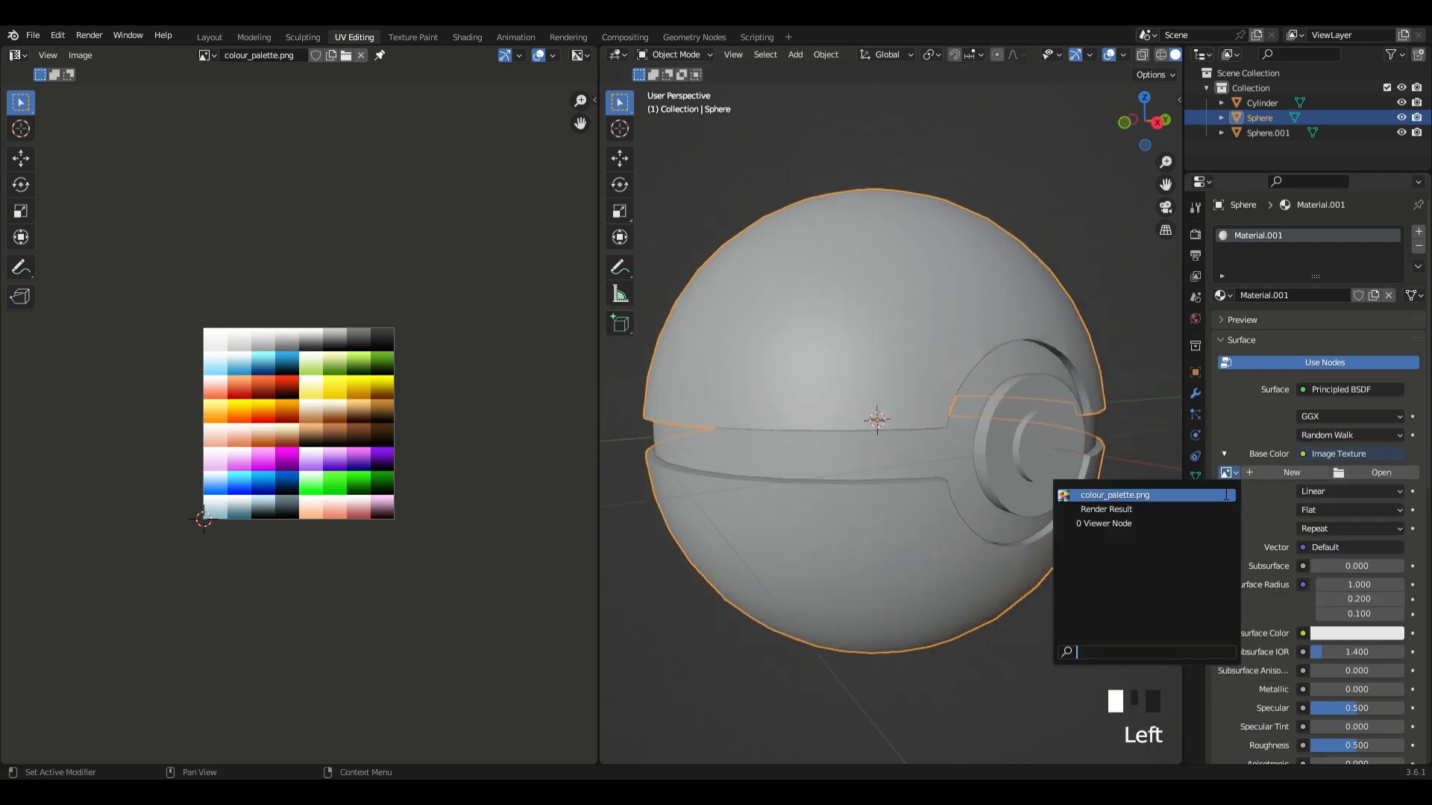
left_click(1069, 494)
scroll(1045, 481, "down", 3)
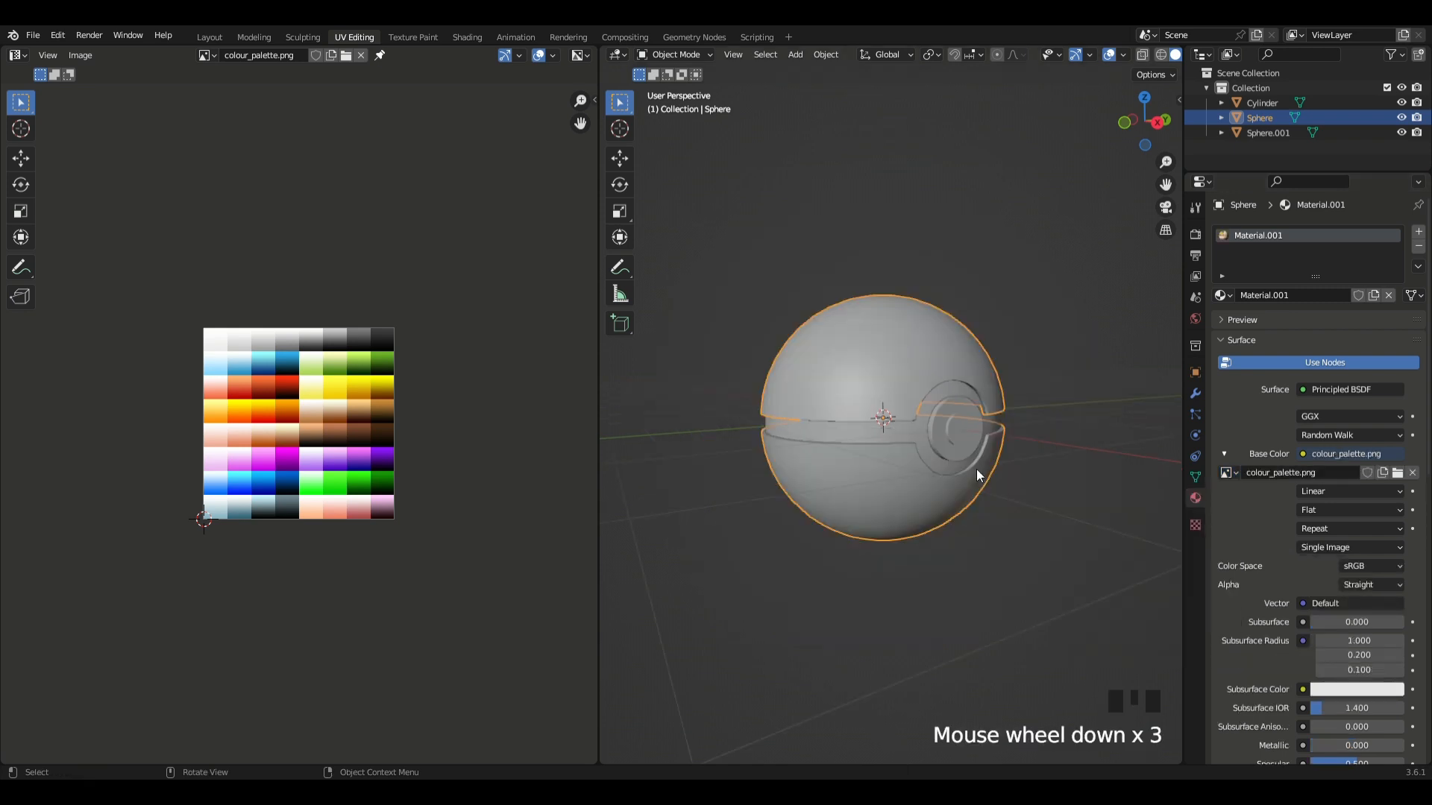
- Unwrap all shell faces with Project from View and scale their UVs to 0 so they collapse to a dot
key("Tab")
scroll(983, 475, "up", 2)
key("a")
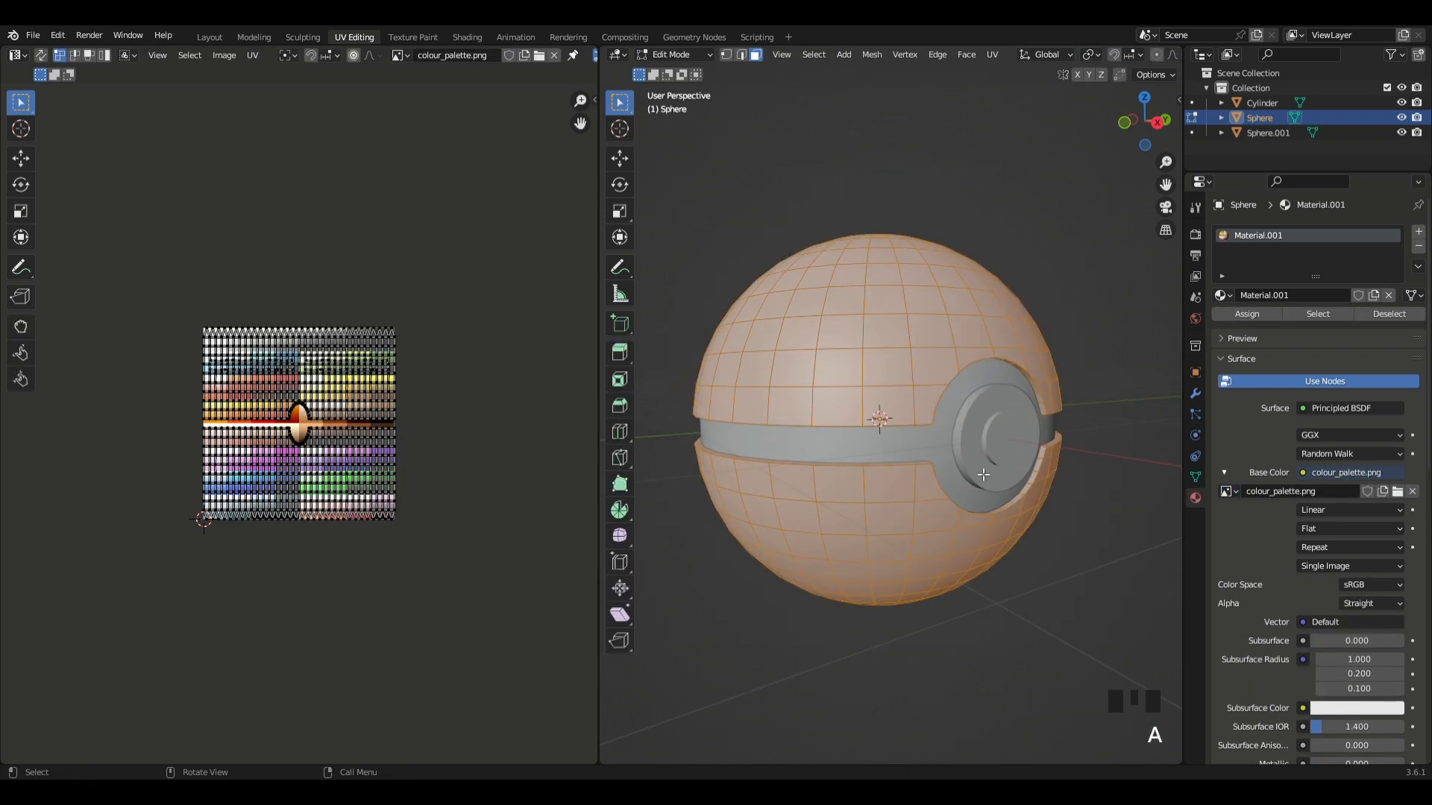
key("u")
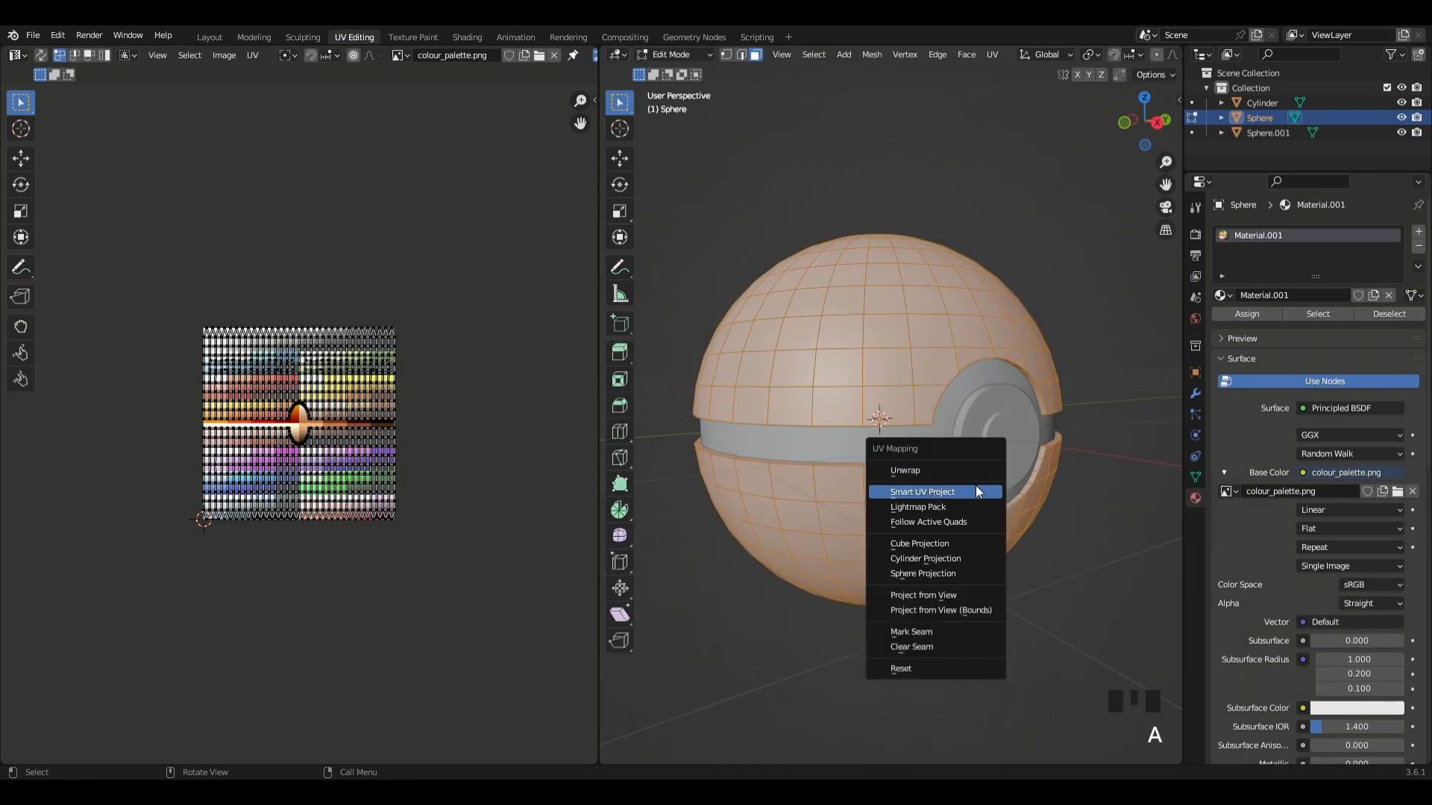
left_click(964, 594)
scroll(428, 437, "up", 5)
key("s")
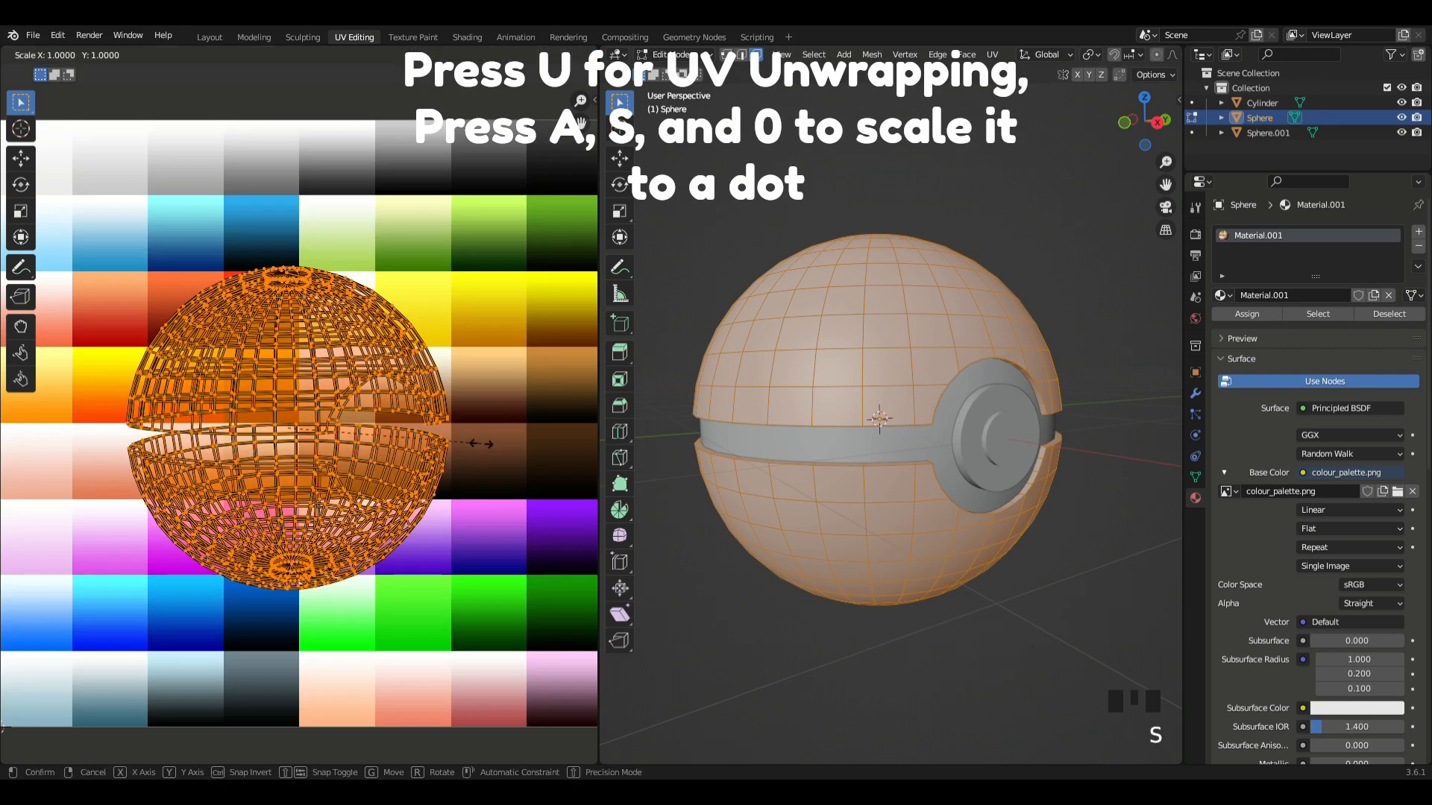
key("0")
key("Return")
scroll(481, 444, "down", 4)
scroll(475, 443, "up", 2)
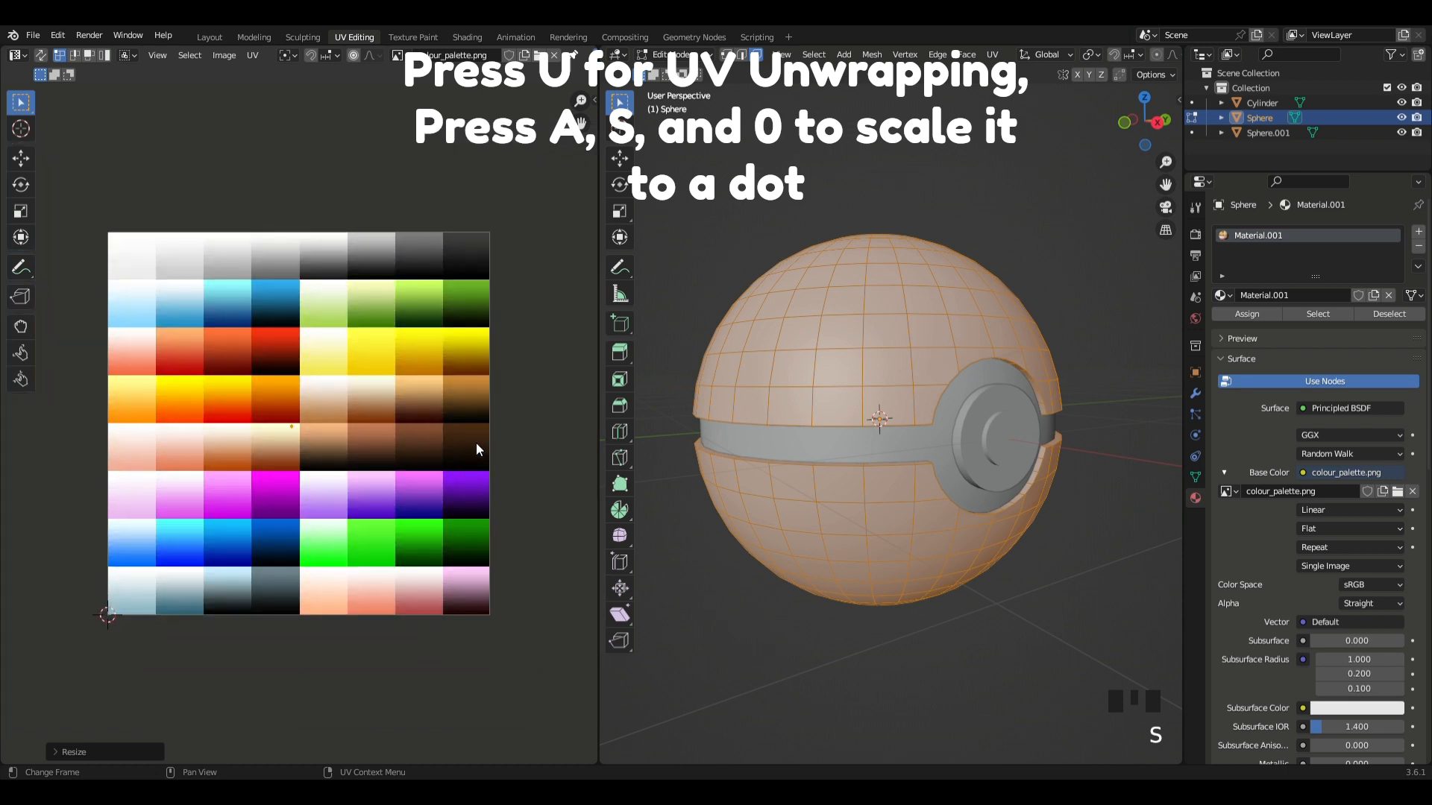
- Move the shell's collapsed UVs onto the palette's bright red swatch and show the ball in Material Preview shading
key("g")
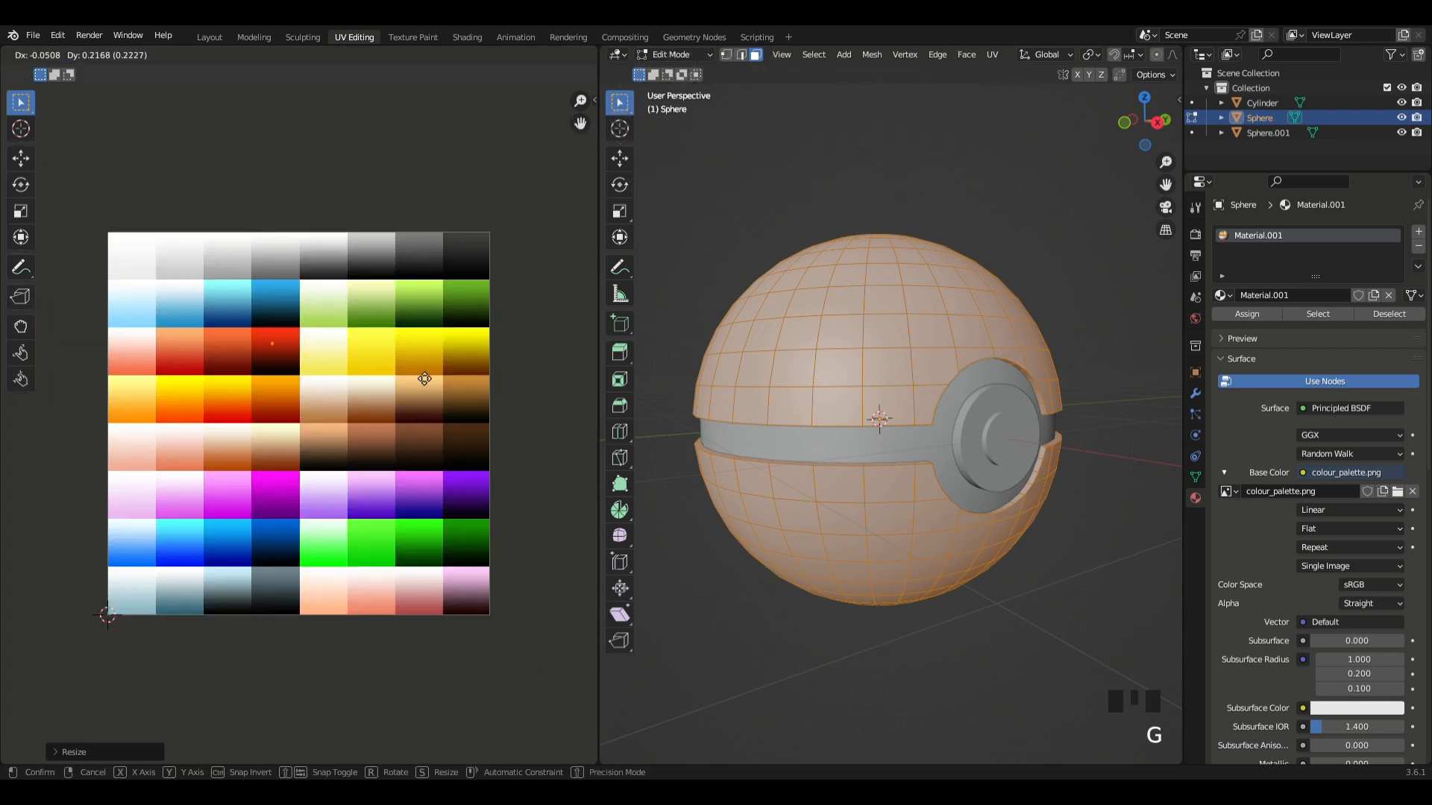
left_click(409, 375)
key("z")
left_click(1021, 569)
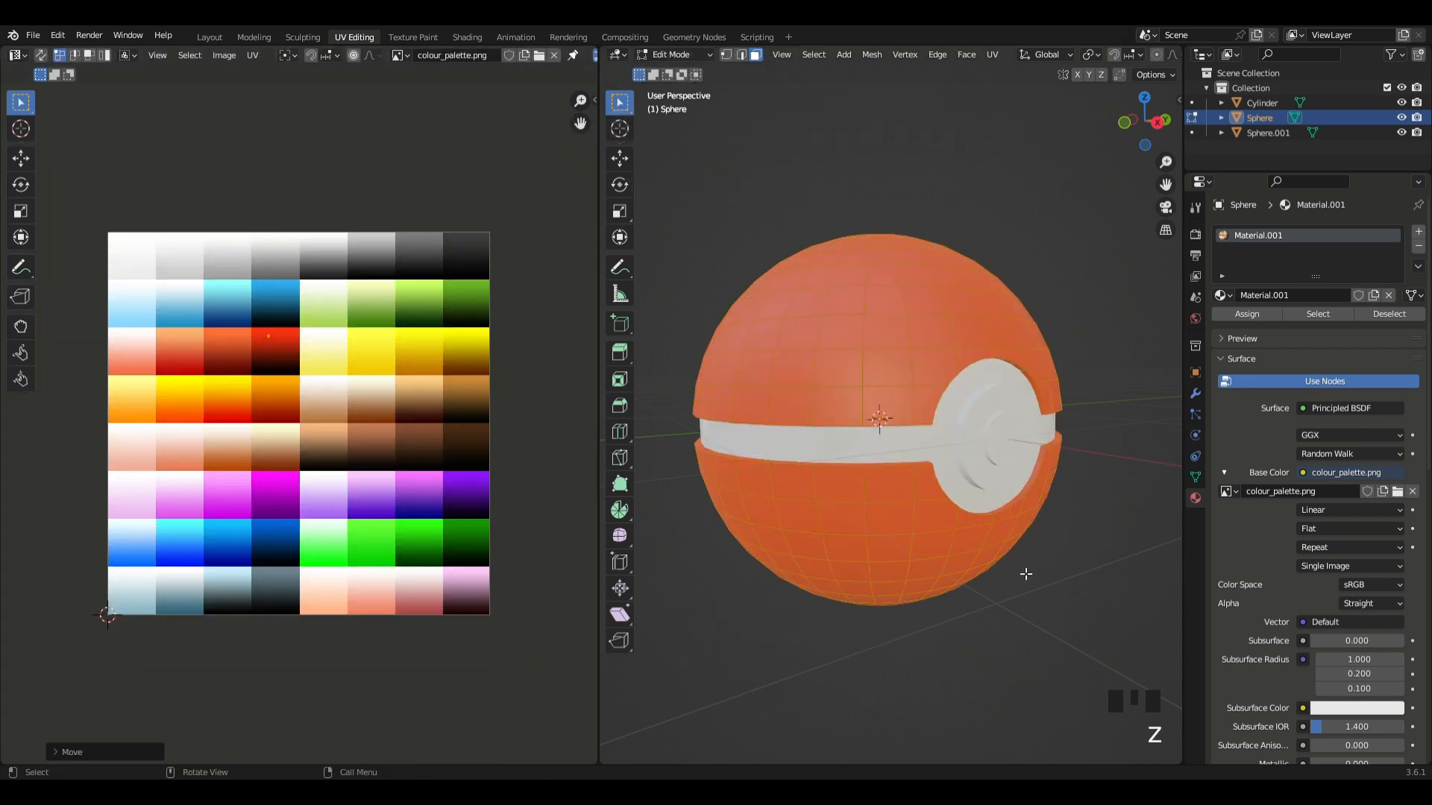
key("Tab")
mouse_move(970, 538)
middle_mouse_down()
mouse_move(883, 521)
mouse_move(895, 515)
middle_mouse_up()
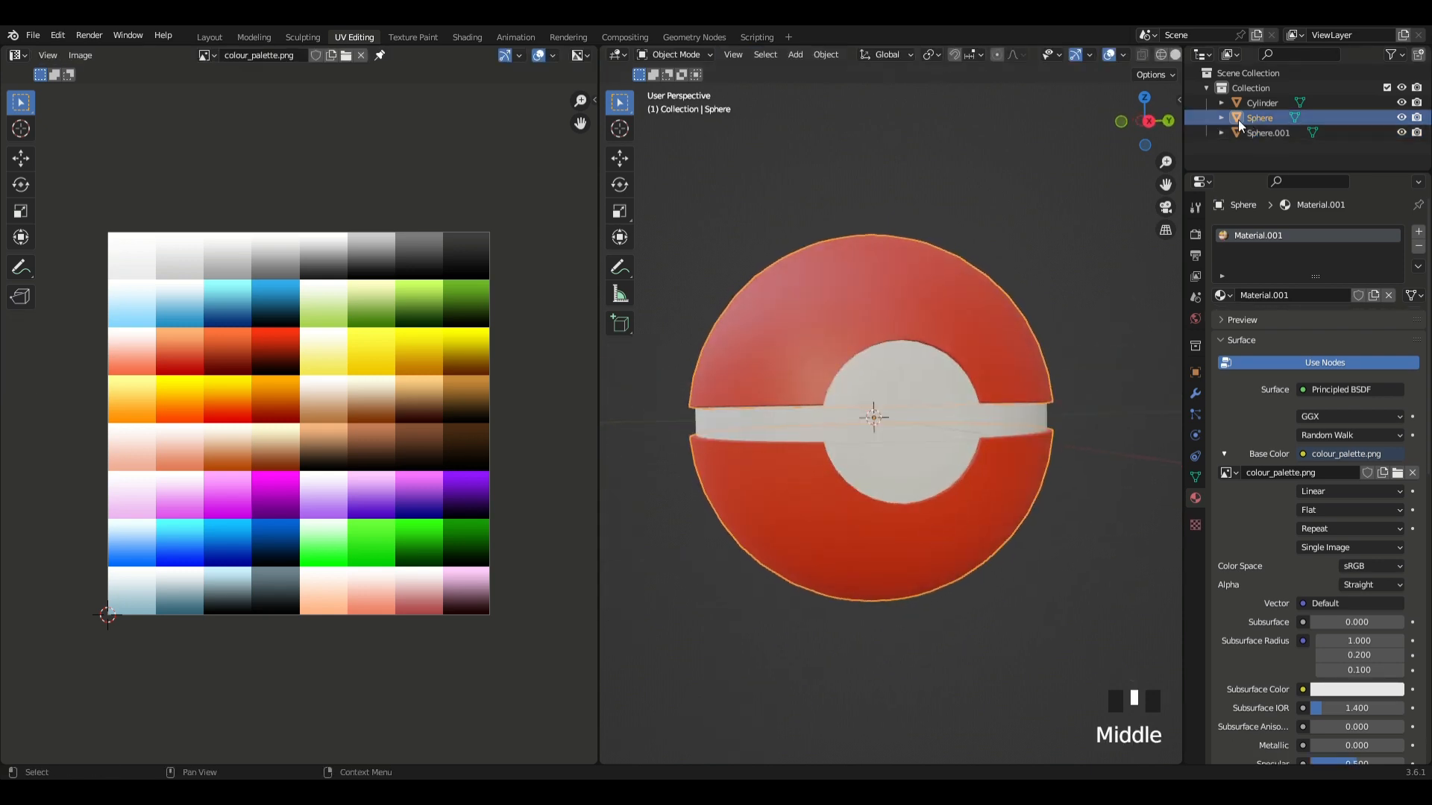
- Select the shell's lower-half faces in the wireframe right view and move their UVs onto the palette's near-white swatch
left_click(1145, 121)
key("z")
left_click_drag(643, 407, 1059, 626)
left_click(1036, 573)
key("Tab")
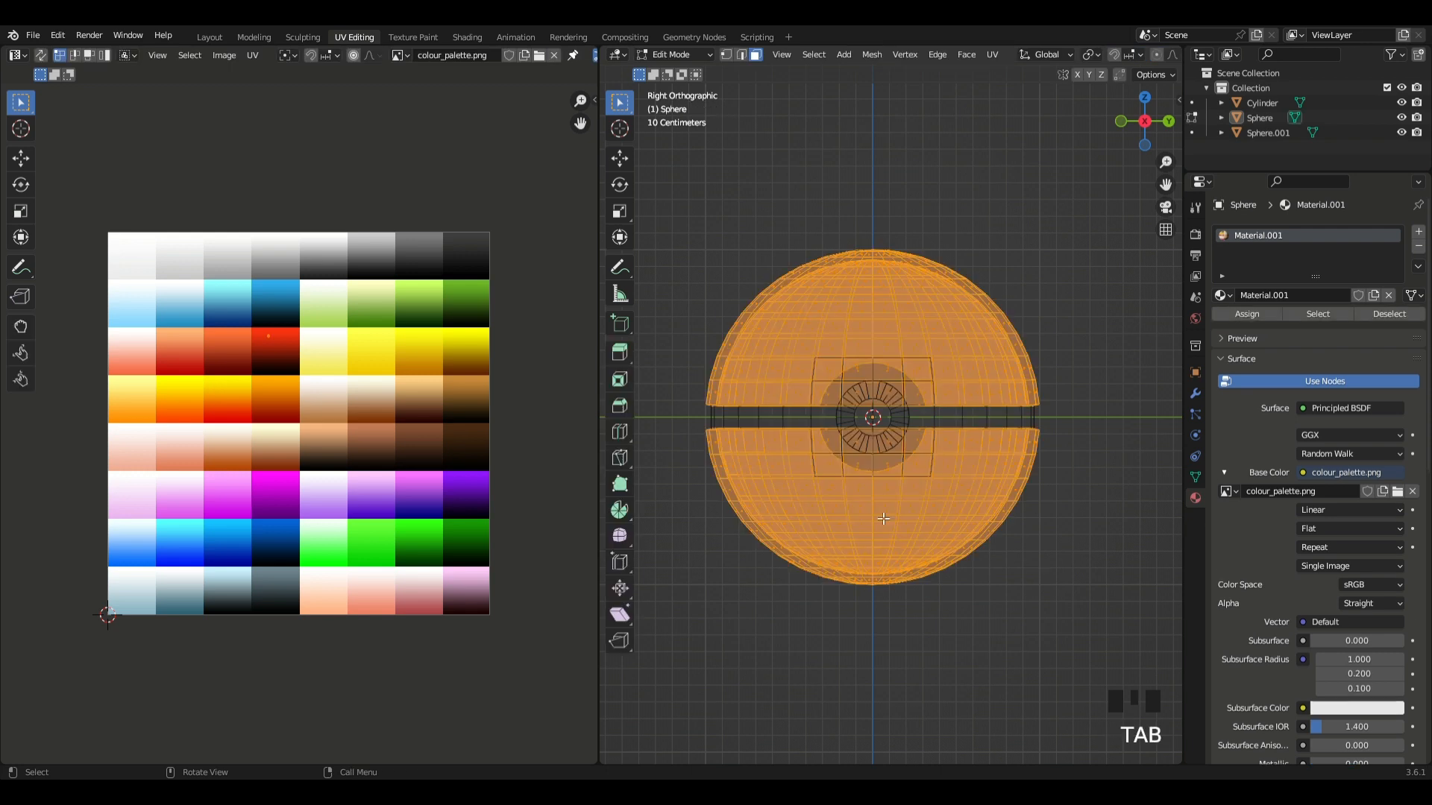
left_click_drag(671, 414, 1077, 622)
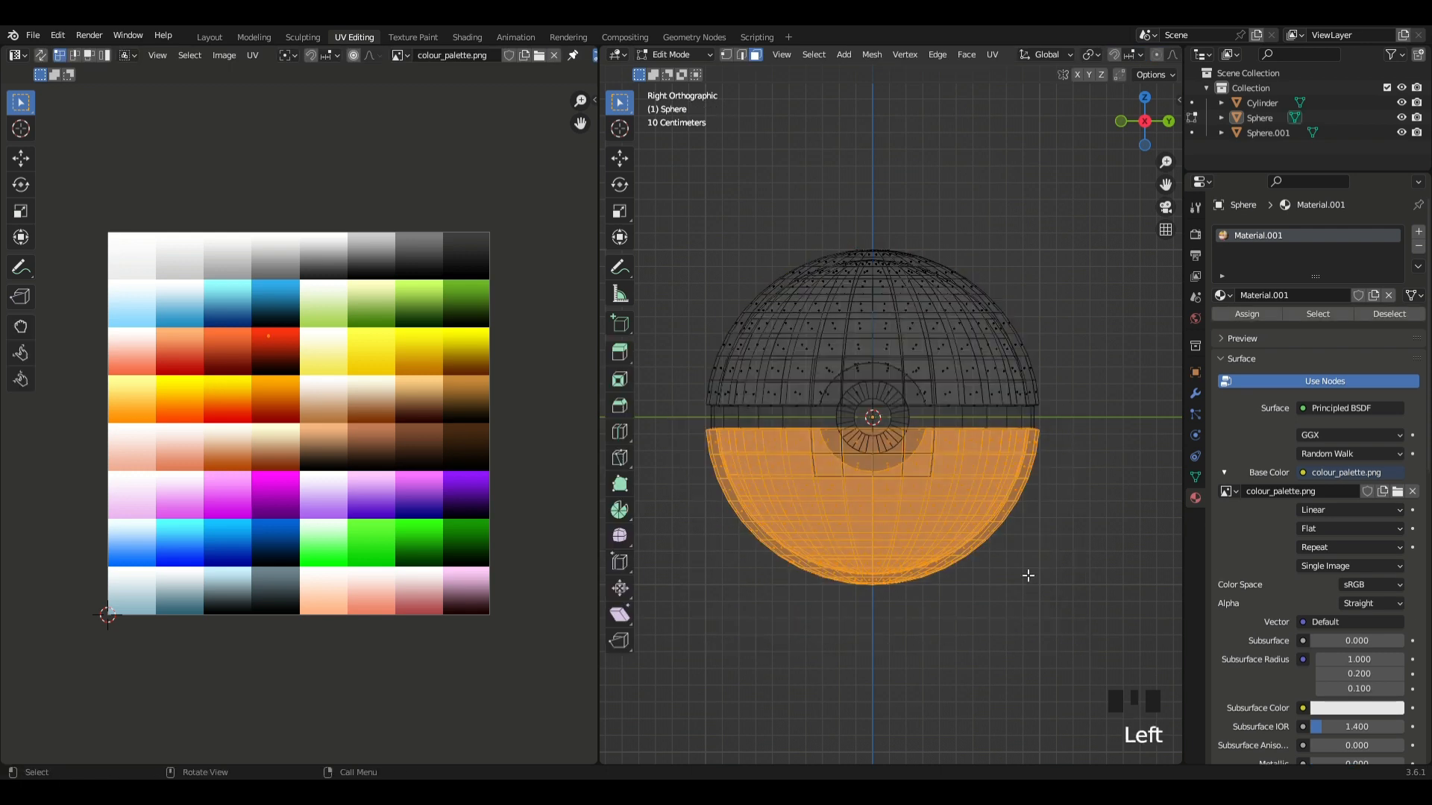
key("g")
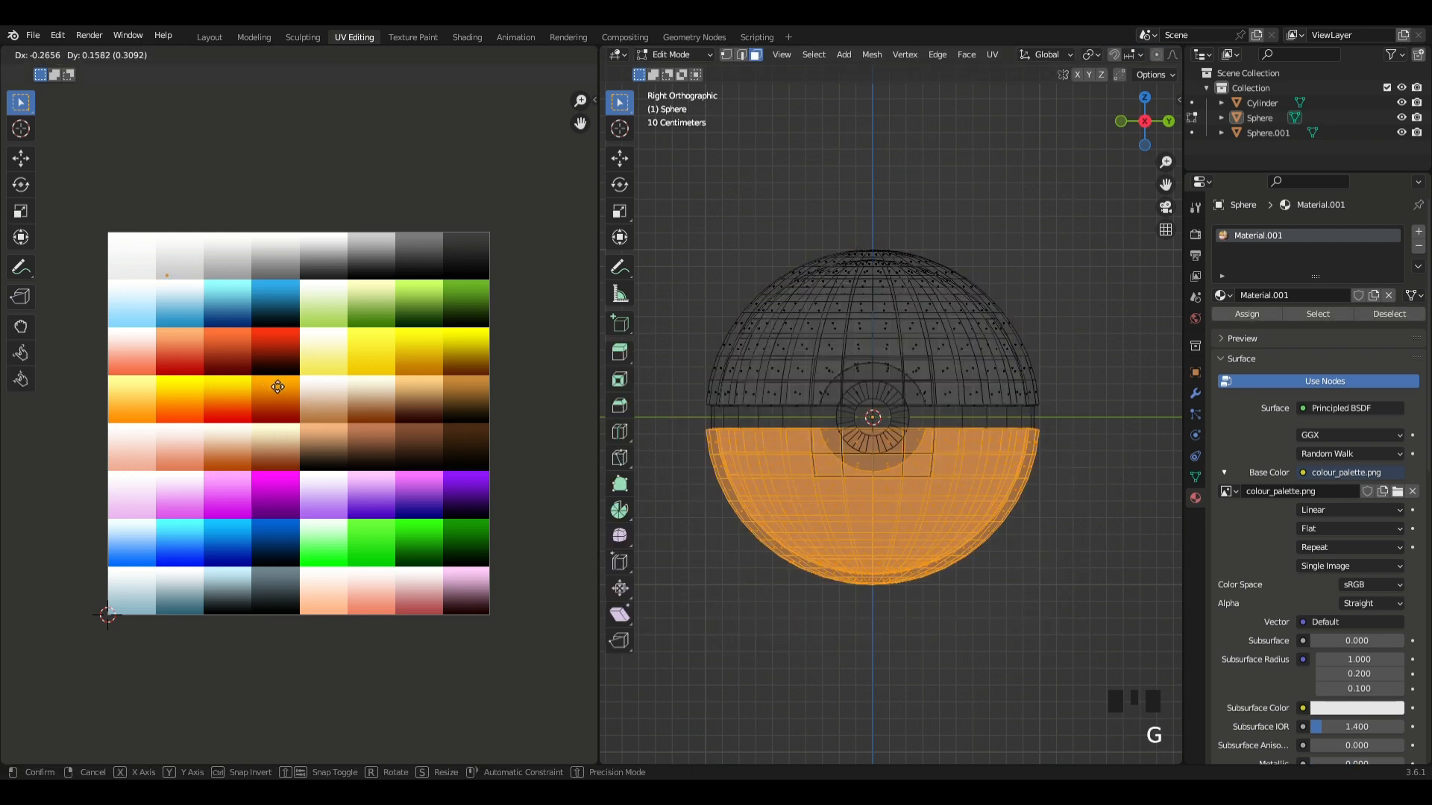
left_click(270, 378)
- Return to object mode and inspect the shell's colours in Material Preview shading from an angled perspective
key("Tab")
key("z")
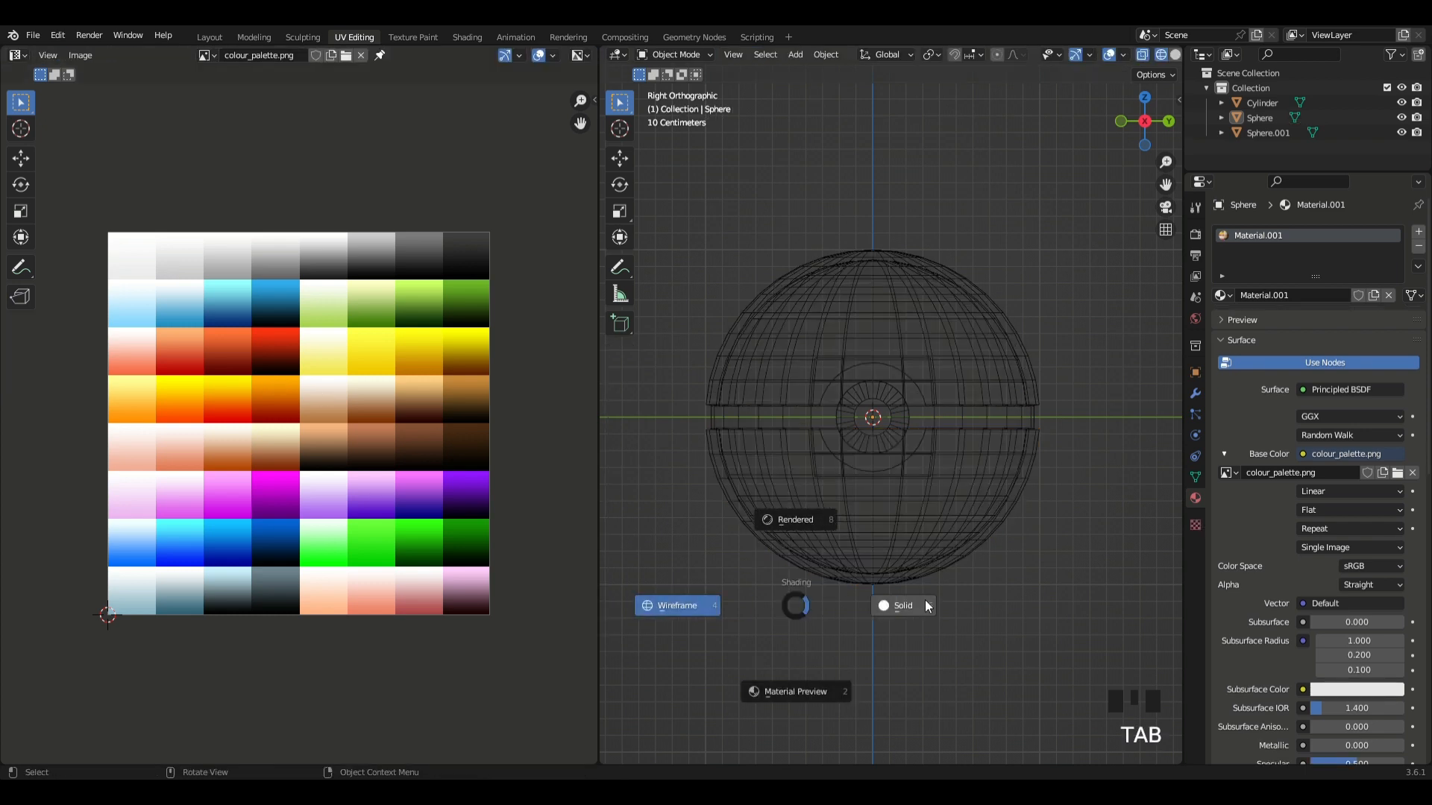
left_click(914, 601)
middle_click_drag(898, 514, 950, 528)
key("z")
left_click(891, 641)
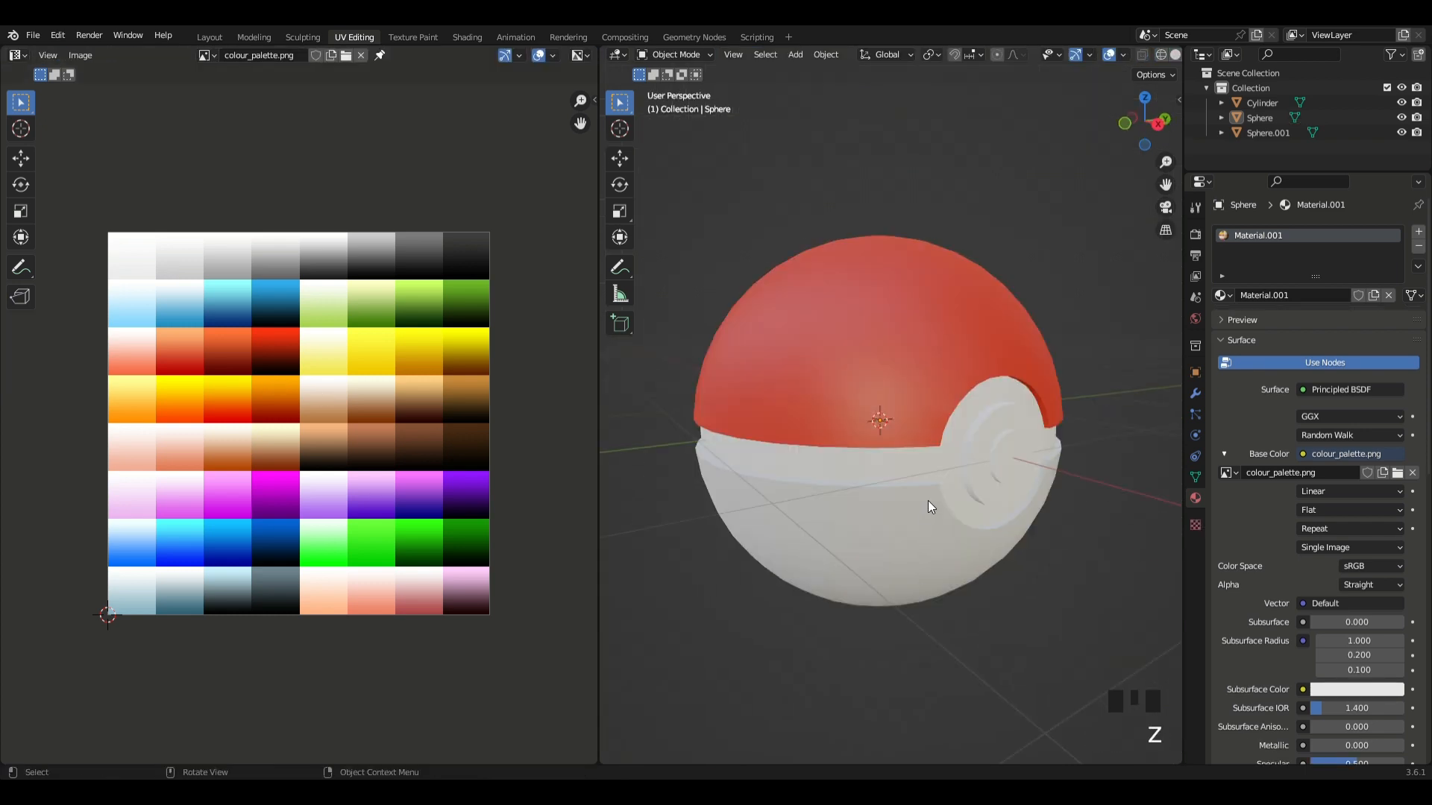
- Give the inner band sphere a new material with colour_palette.png as its base colour image texture
left_click(909, 433)
left_click(911, 452)
left_click(918, 466)
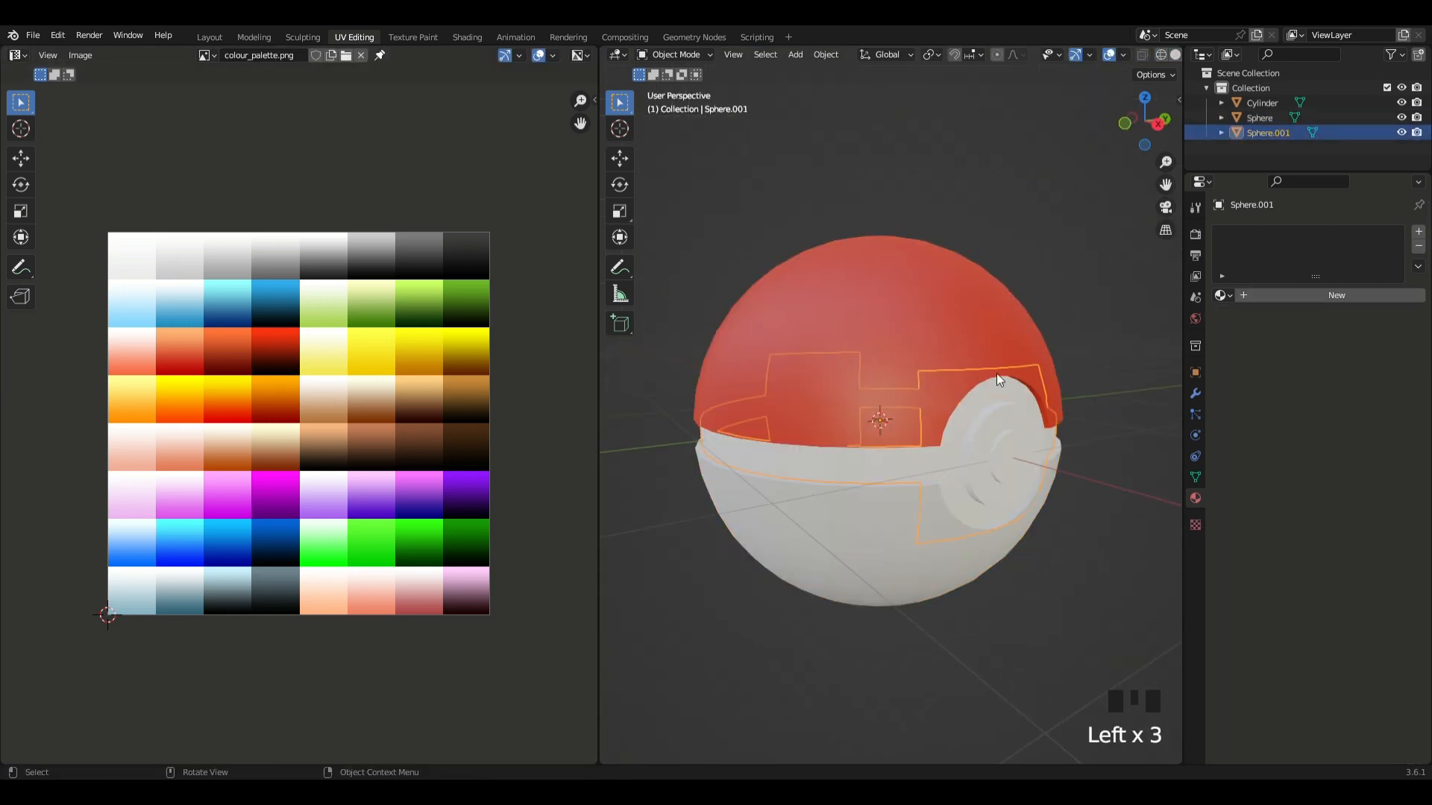
left_click(1279, 292)
left_click(1302, 453)
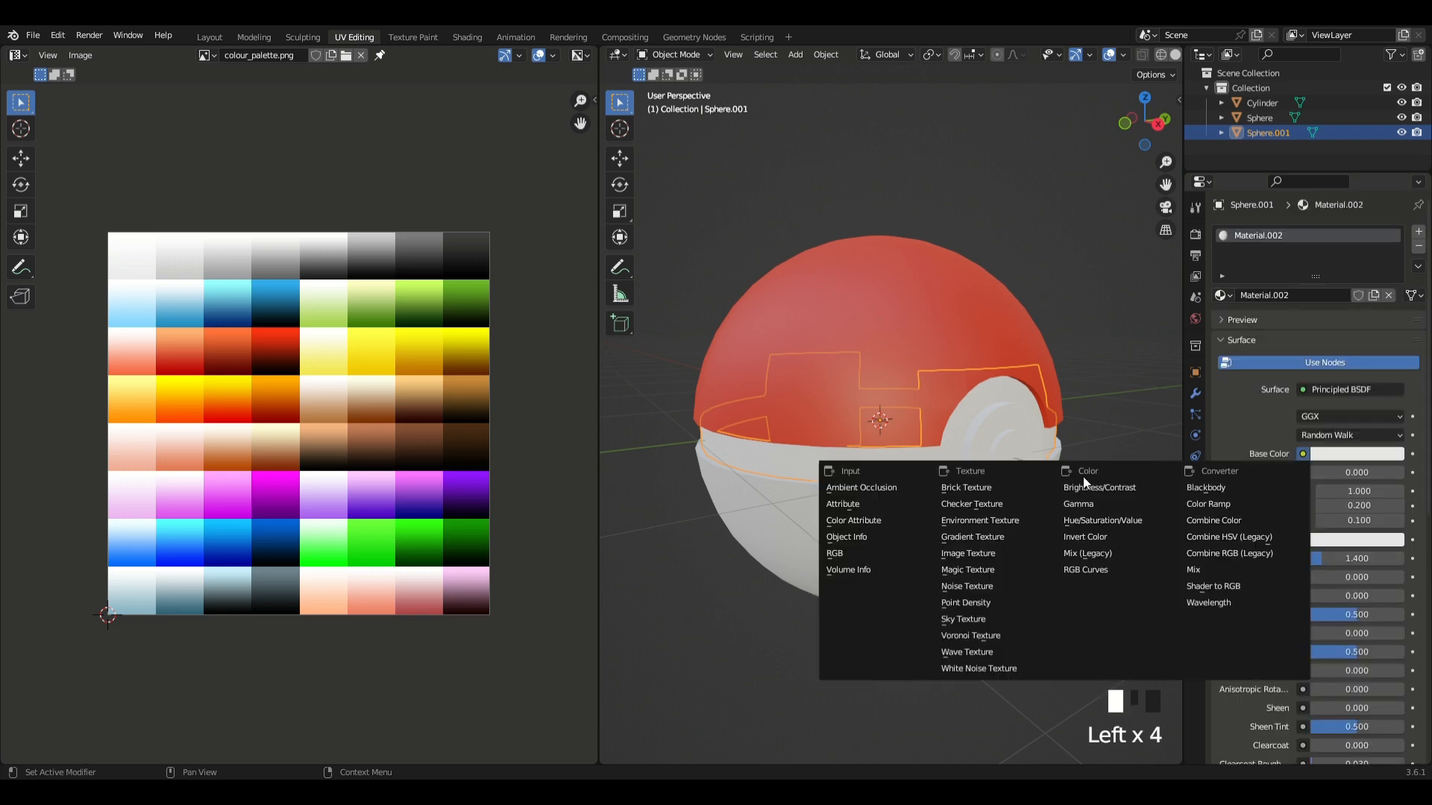
left_click(968, 553)
left_click(1227, 473)
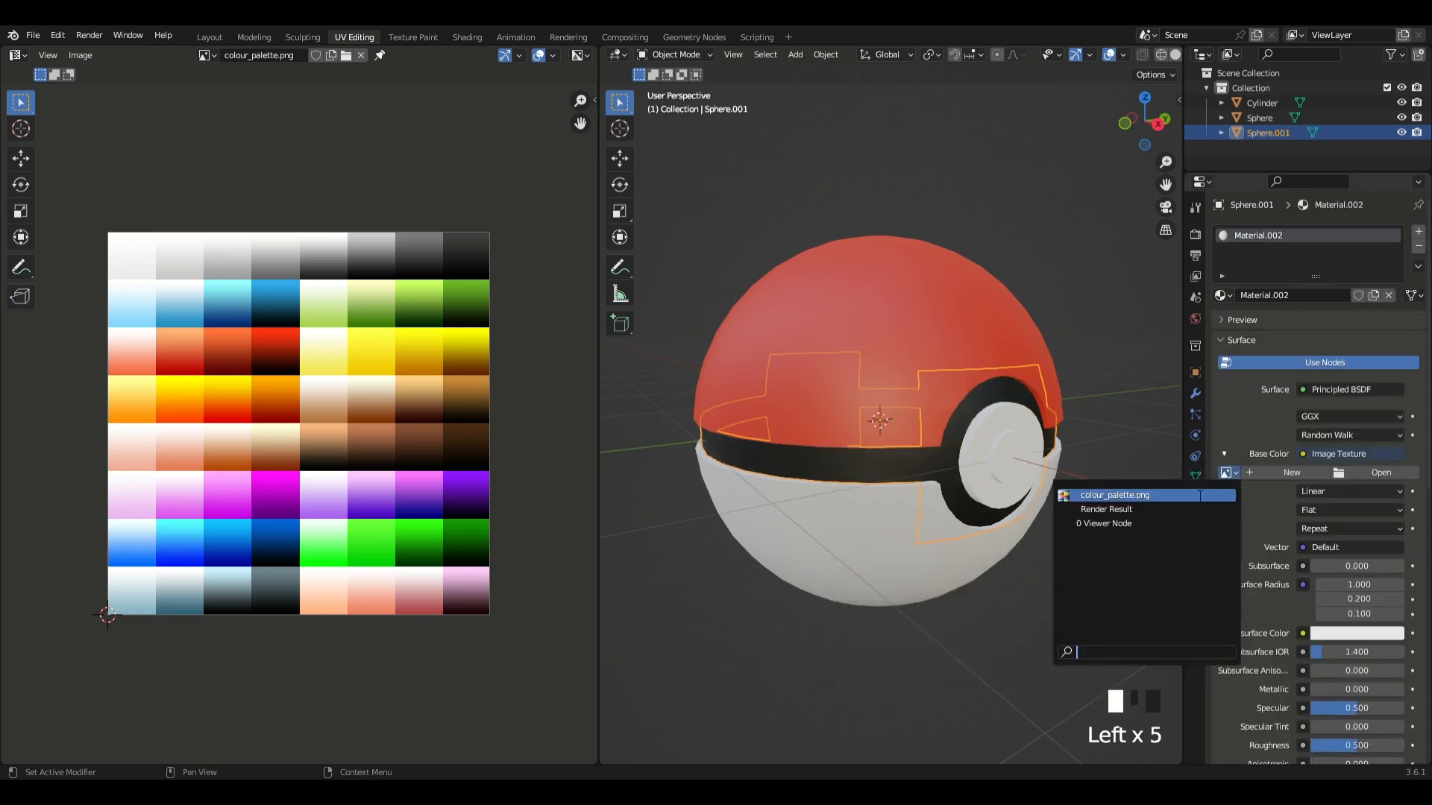
left_click(1089, 496)
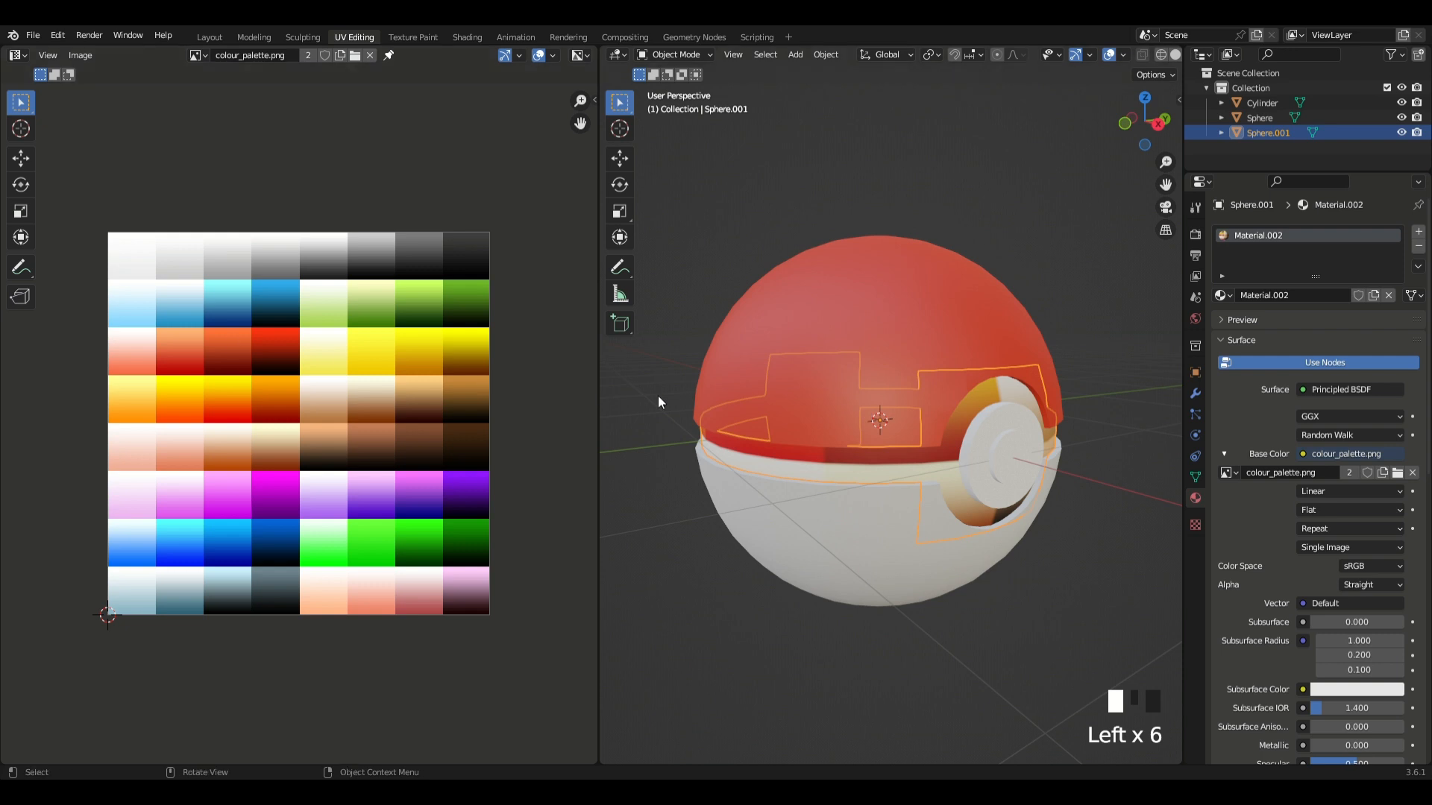
- Unwrap all faces of the inner band sphere with Project from View and scale their UVs to 0
key("Tab")
key("u")
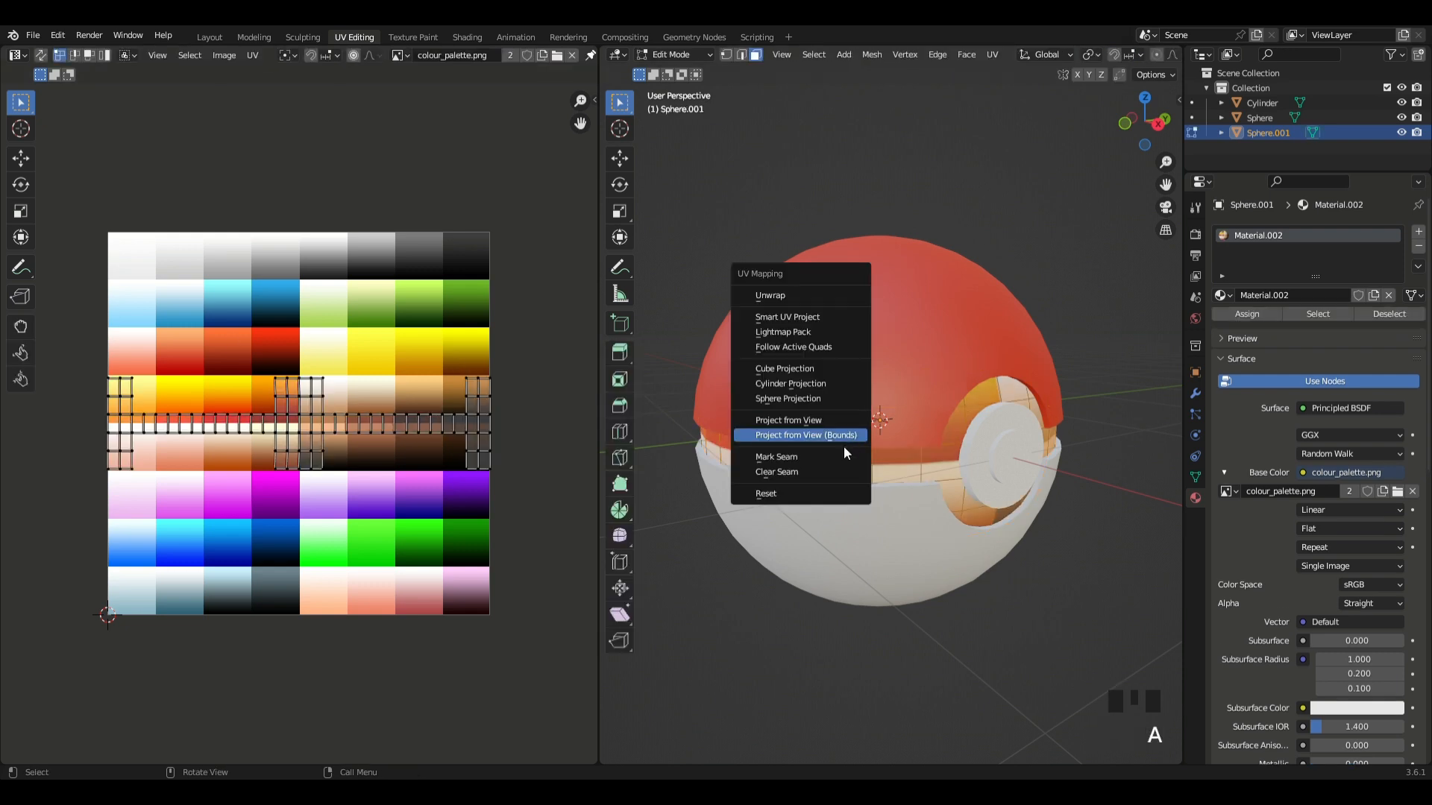
left_click(810, 421)
type("as0")
key("Return")
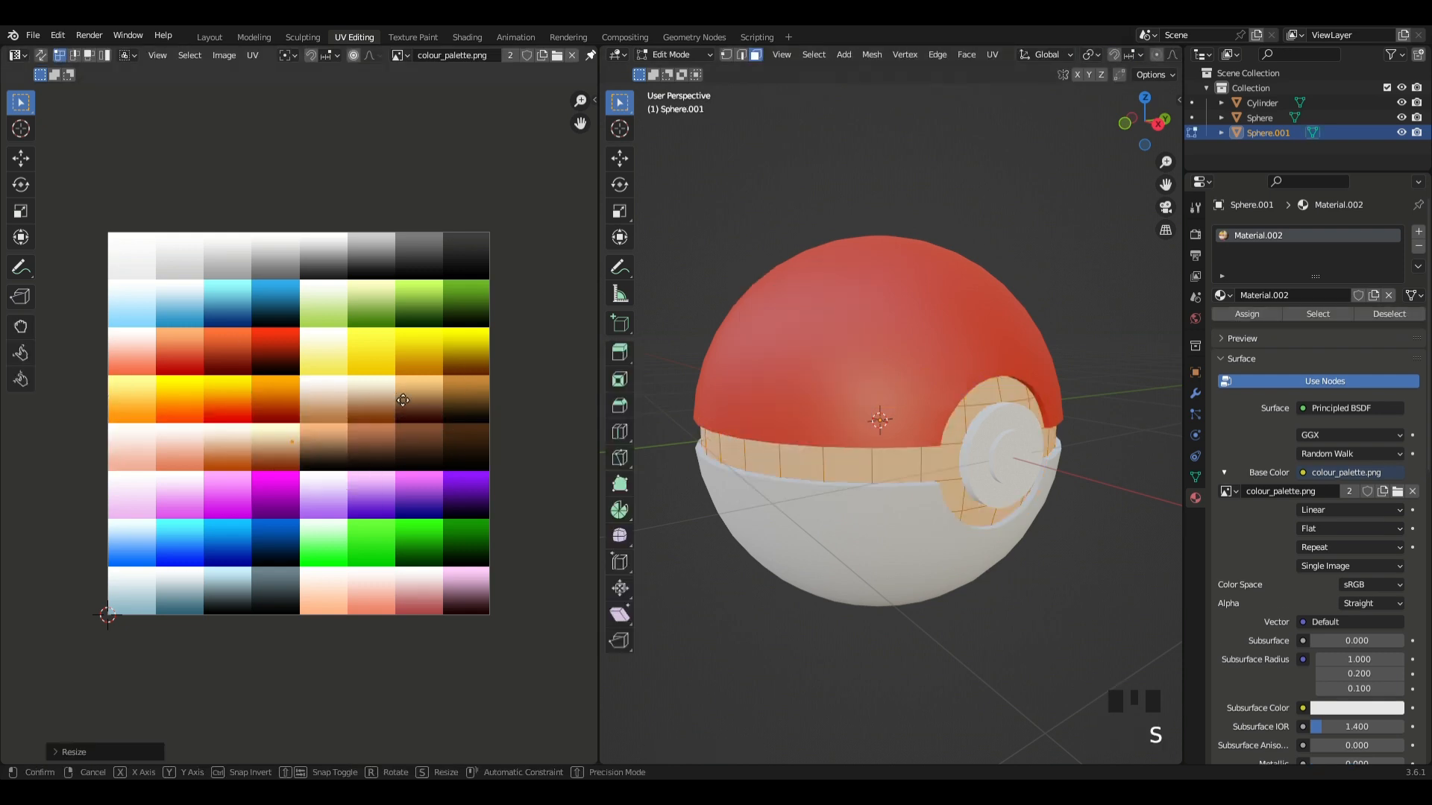
- Move the band's collapsed UVs onto the near-black end of the palette's darkest grey swatch and return to object mode
key("g")
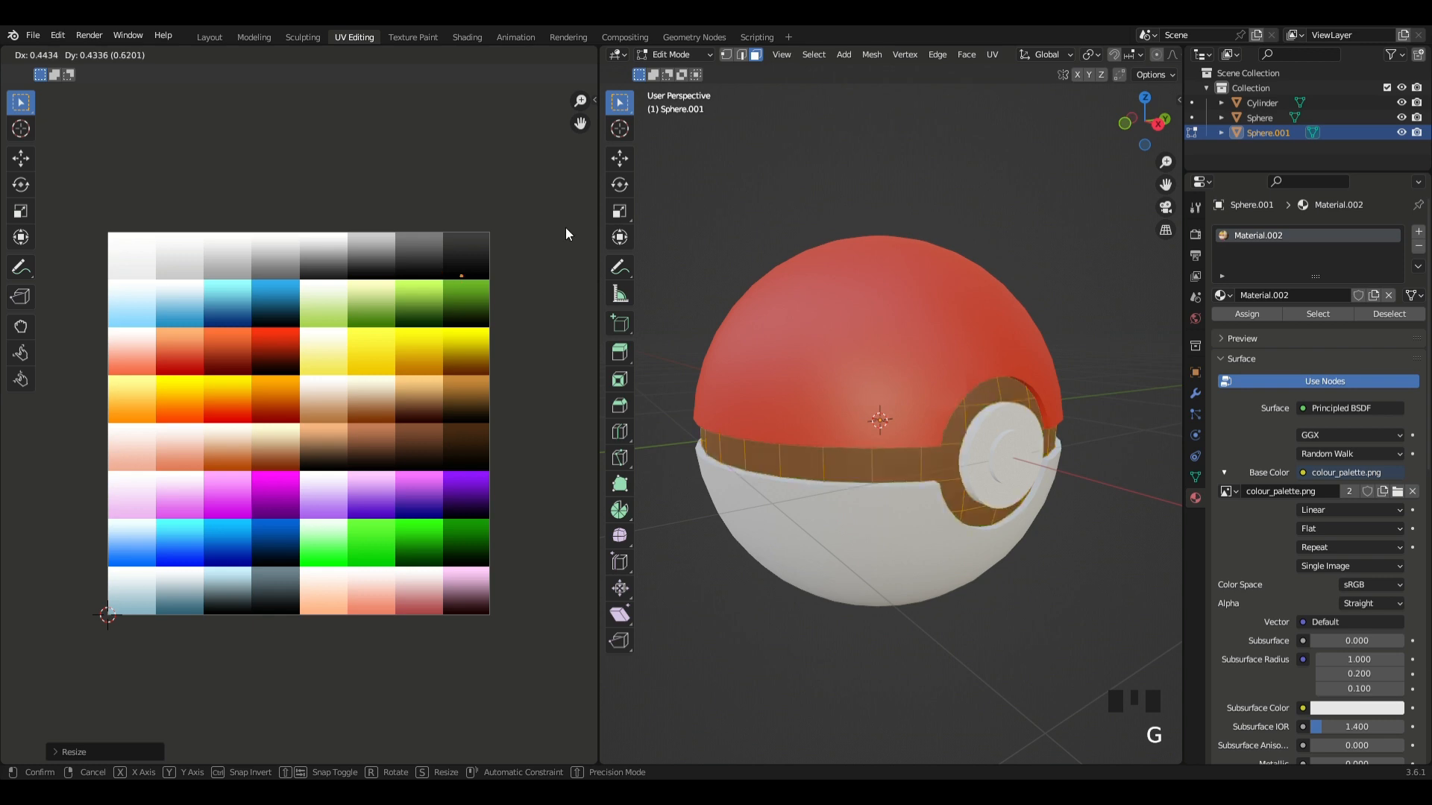
left_click(571, 235)
key("Tab")
- Give the front button cylinder a new material with colour_palette.png as its base colour image texture
left_click(1048, 464)
left_click(1015, 464)
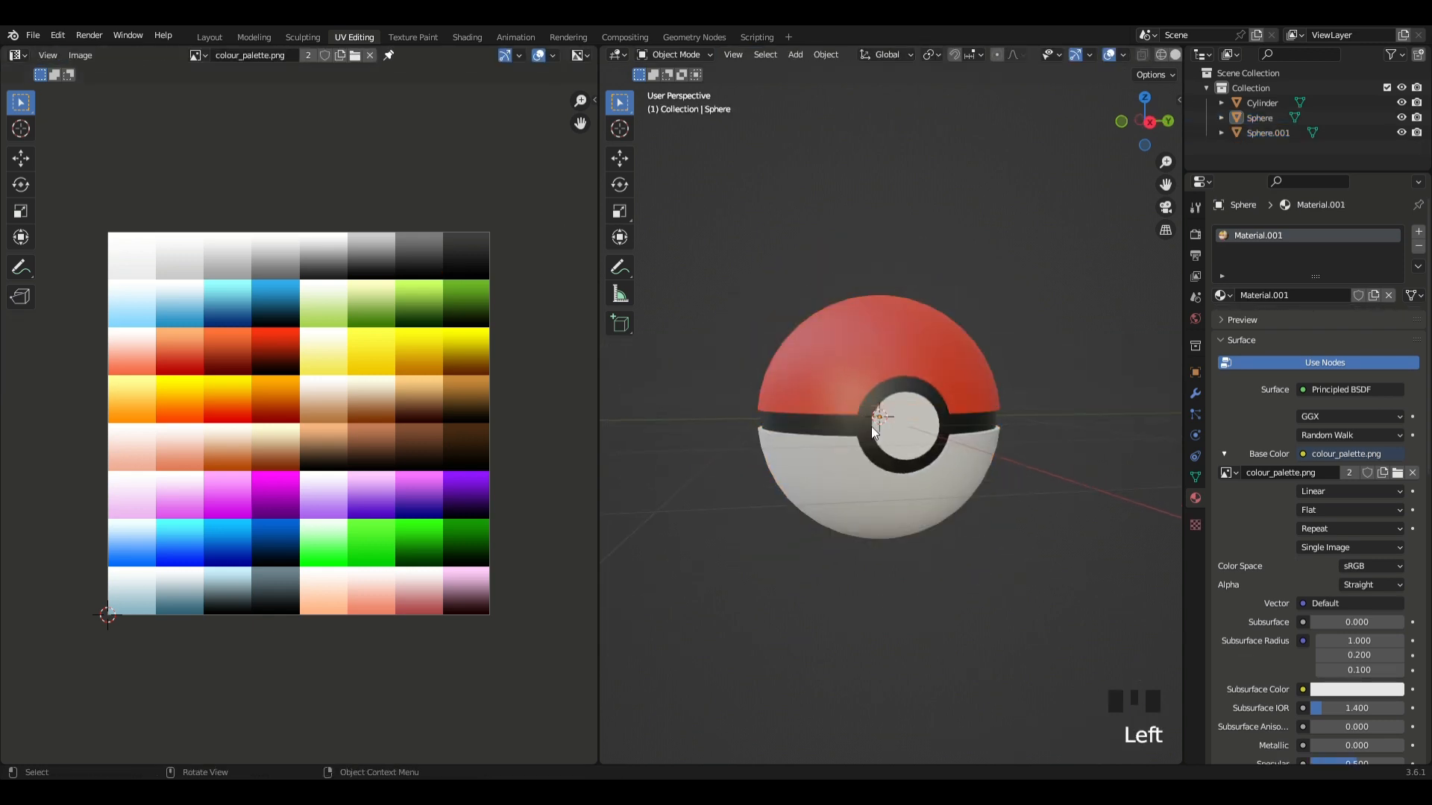
scroll(1044, 447, "up", 4)
left_click(1274, 297)
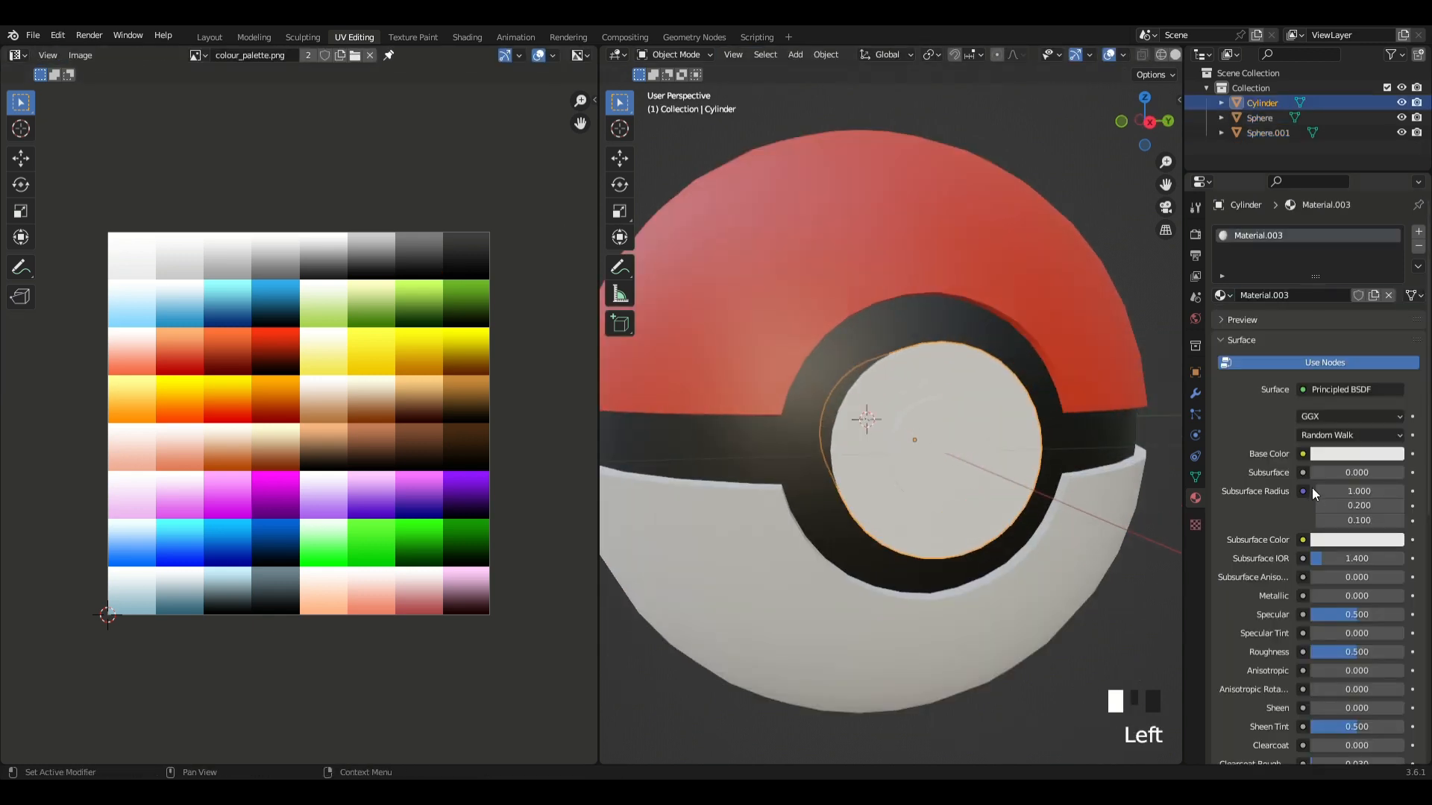
left_click(1303, 455)
left_click(1014, 554)
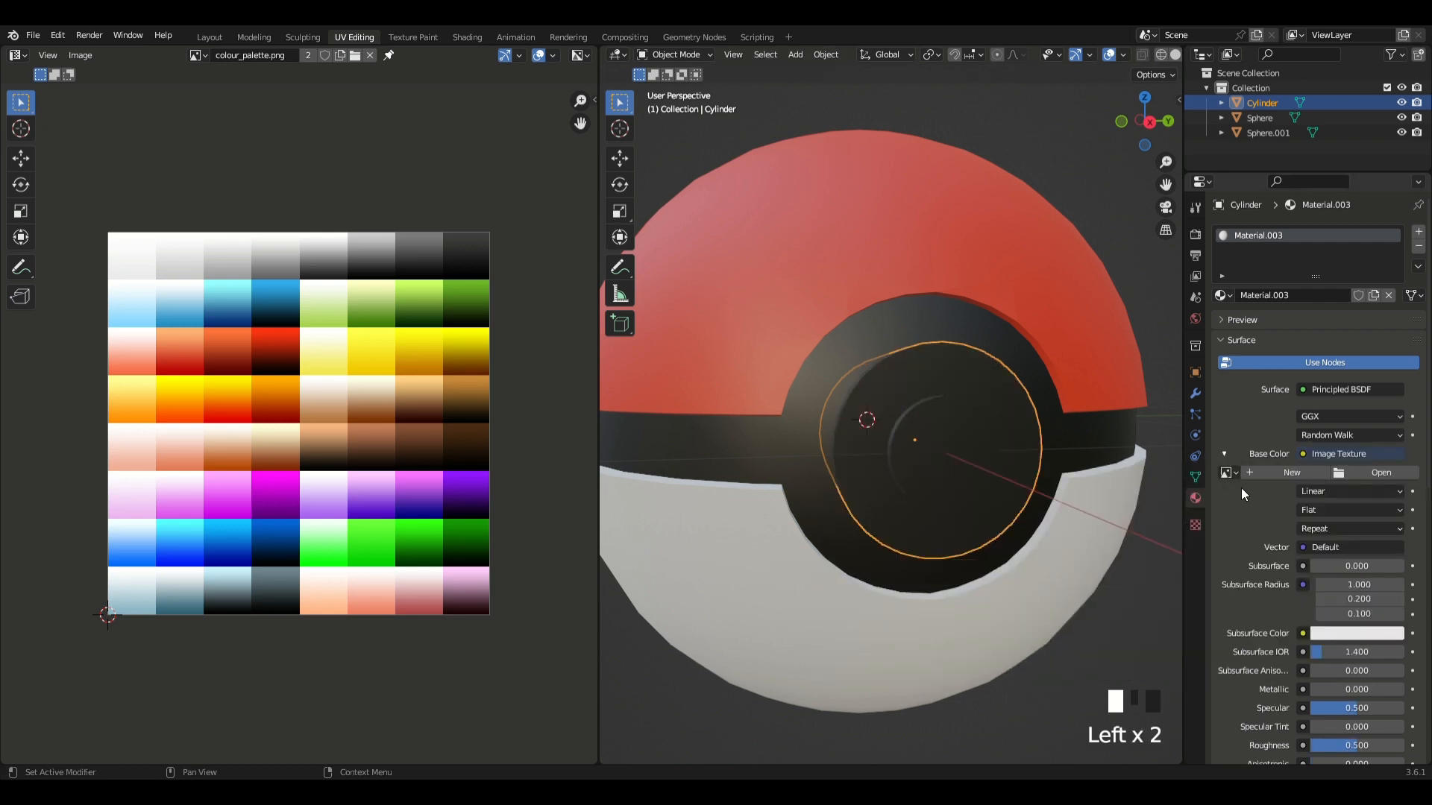
left_click(1226, 472)
left_click(1209, 497)
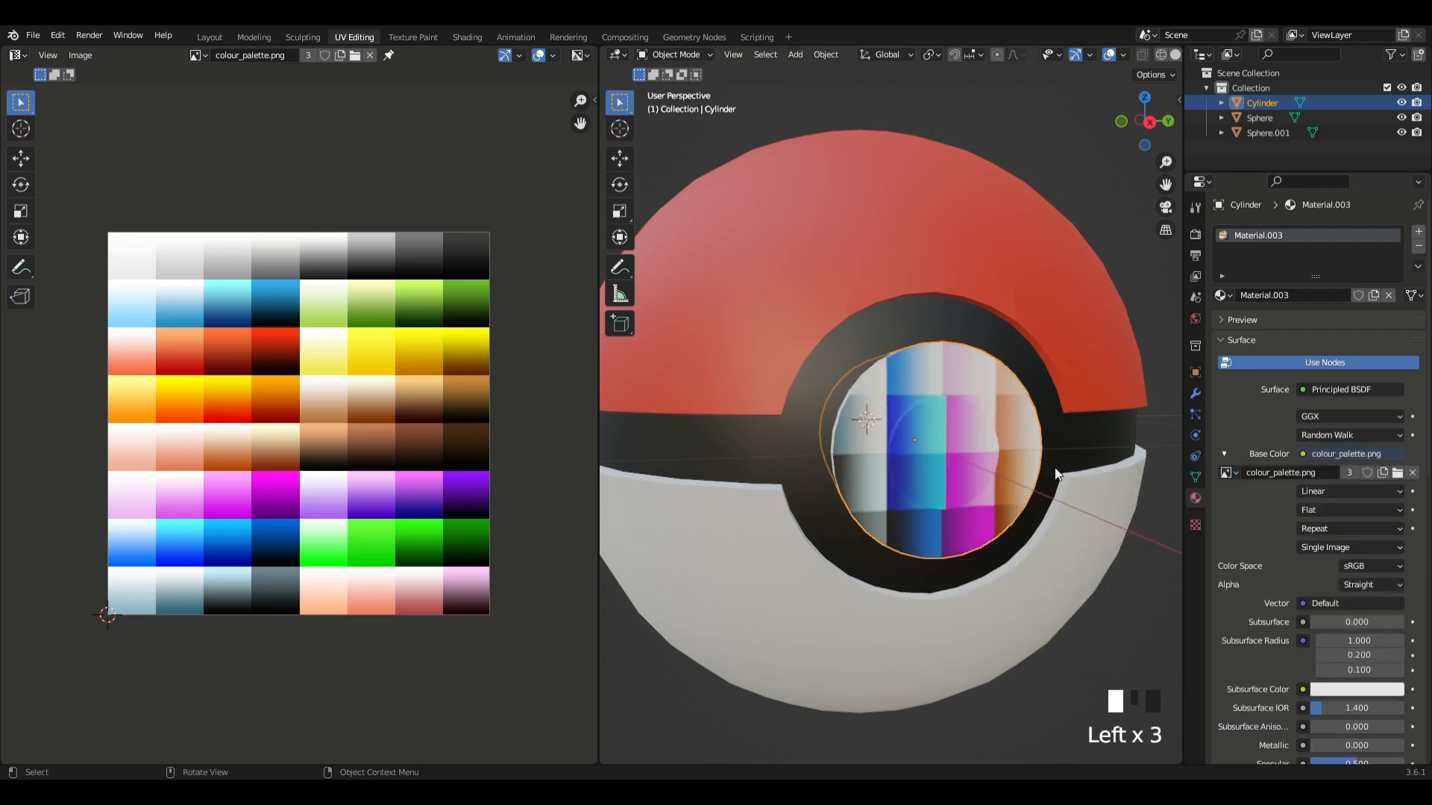
- Unwrap all faces of the button cylinder with Project from View and scale their UVs down to a single dot
key("Tab")
key("a")
key("u")
left_click(1054, 468)
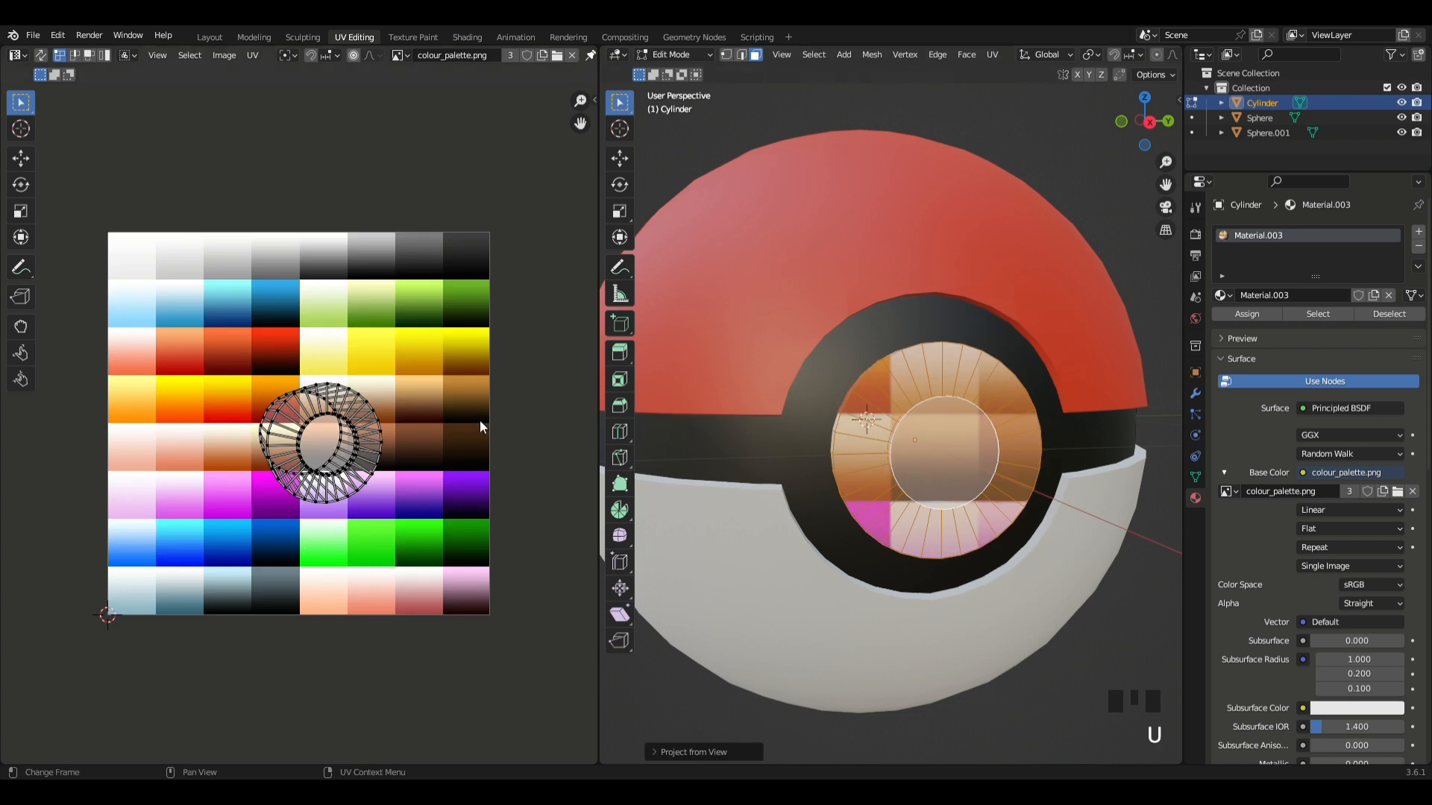
key("s")
key("Return")
- Move the button's collapsed UVs onto the palette's near-white swatch, return to object mode and deselect the button
key("g")
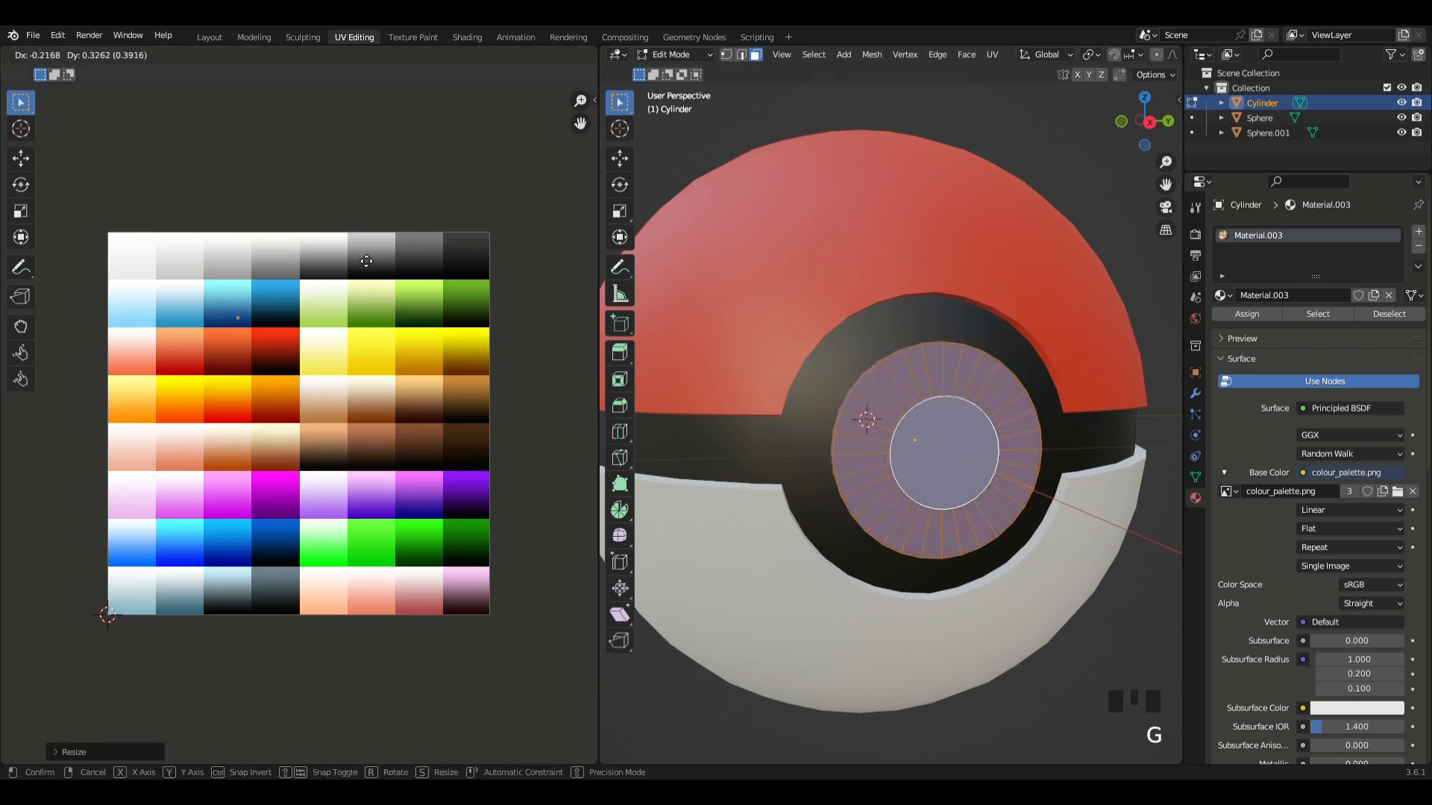
left_click(339, 254)
key("Tab")
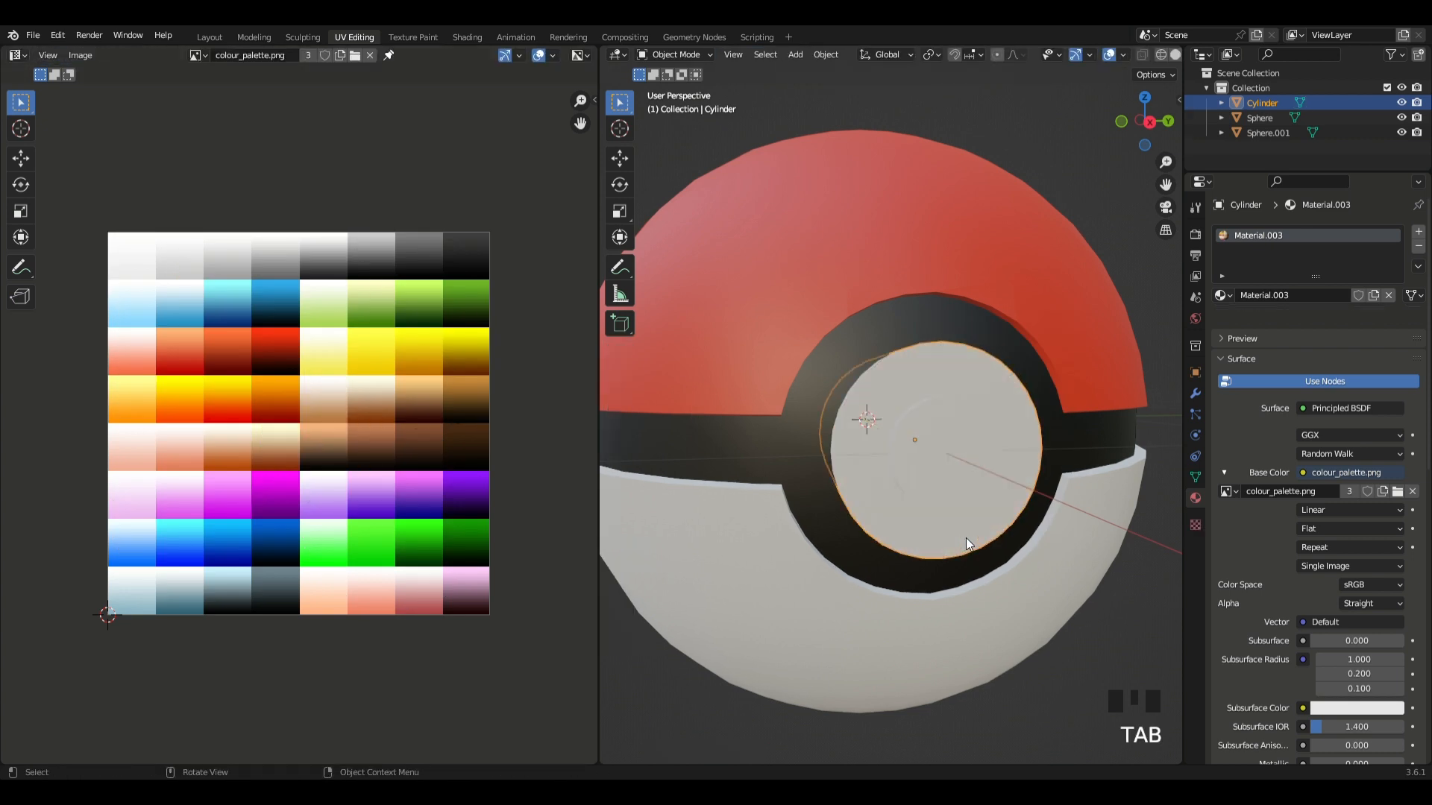
scroll(965, 538, "down", 5)
left_click(966, 539)
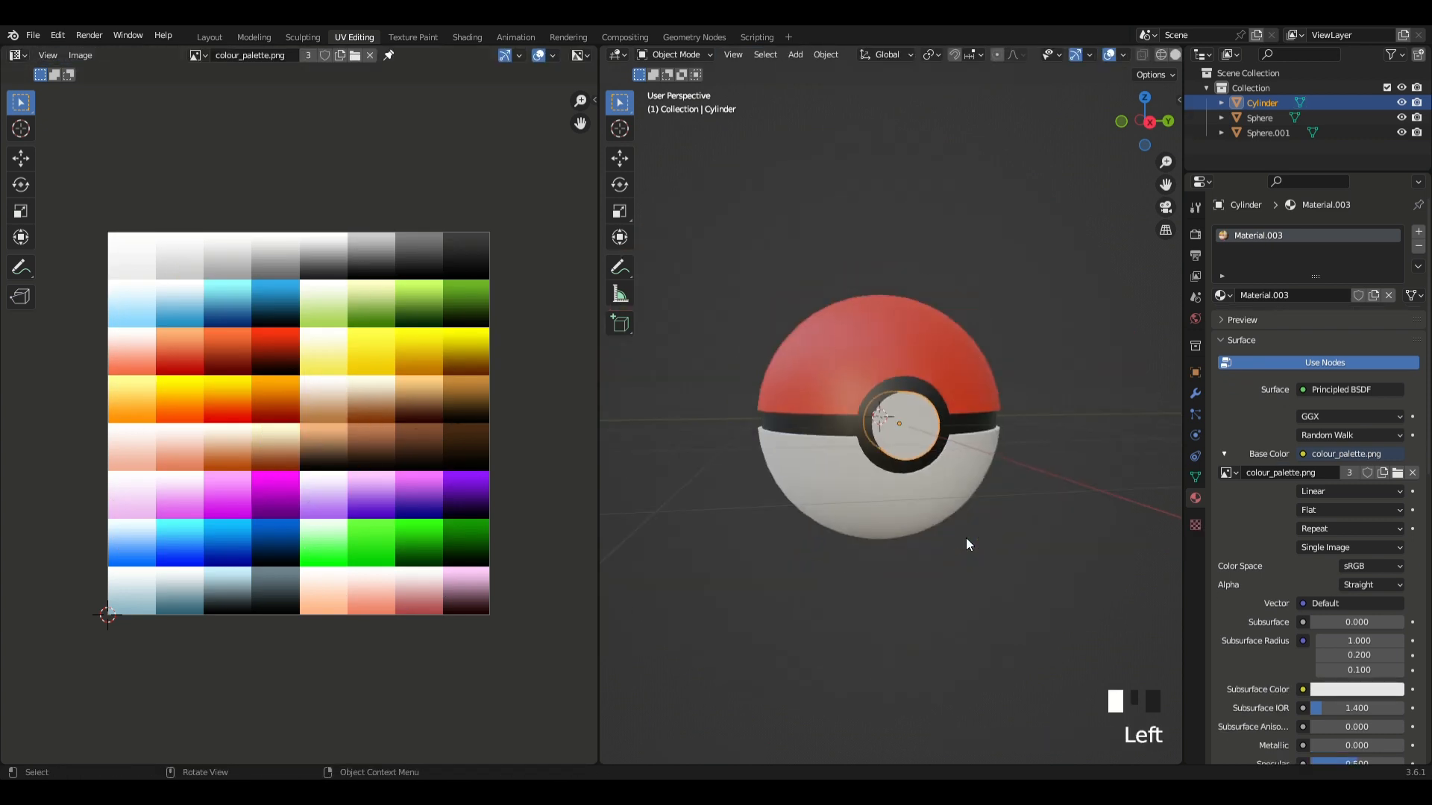
- Switch to the Layout workspace, show the Pokéball in Material Preview shading and inspect it from the front
left_click(203, 36)
scroll(558, 248, "down", 4)
key("z")
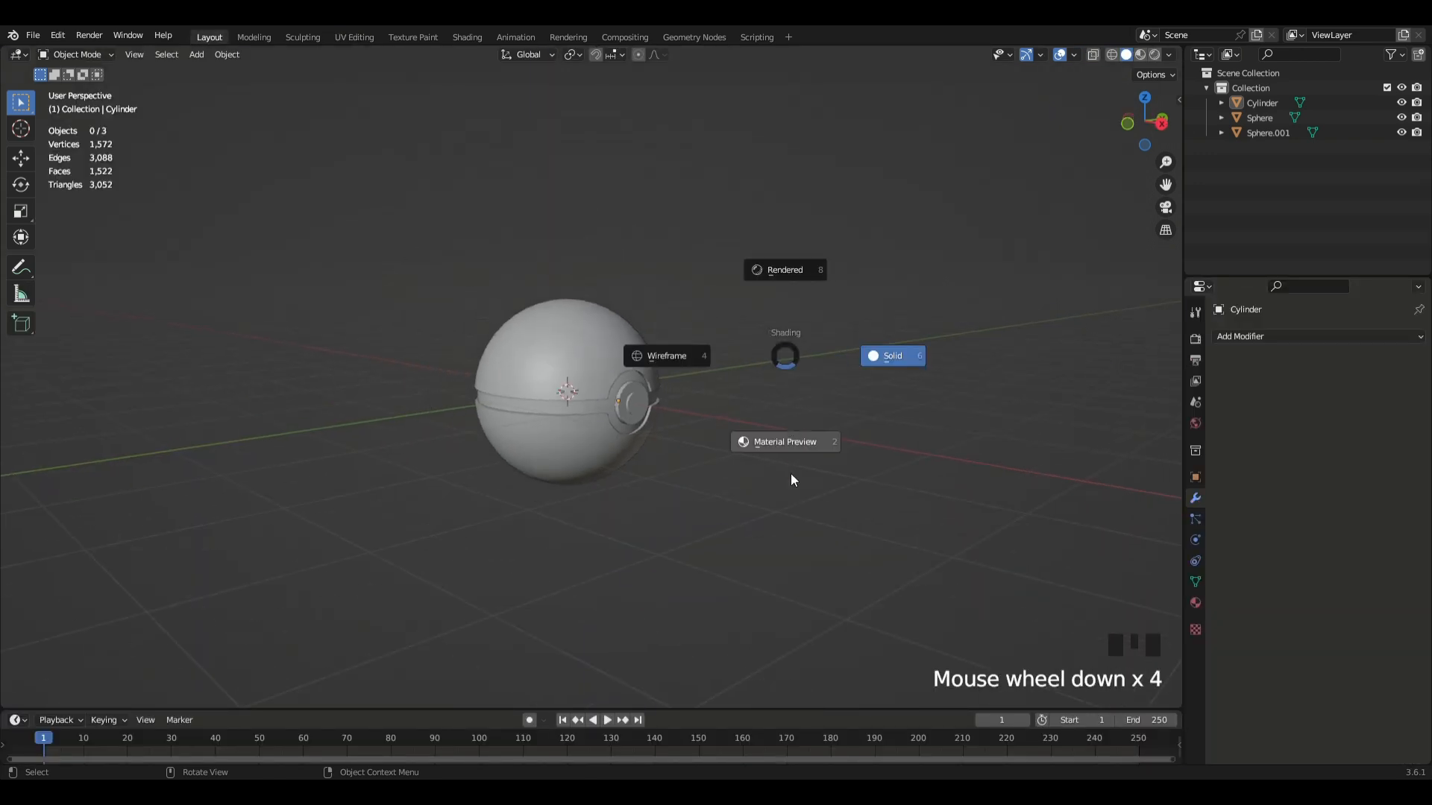
middle_click_drag(857, 373, 817, 388)
scroll(513, 252, "up", 3)
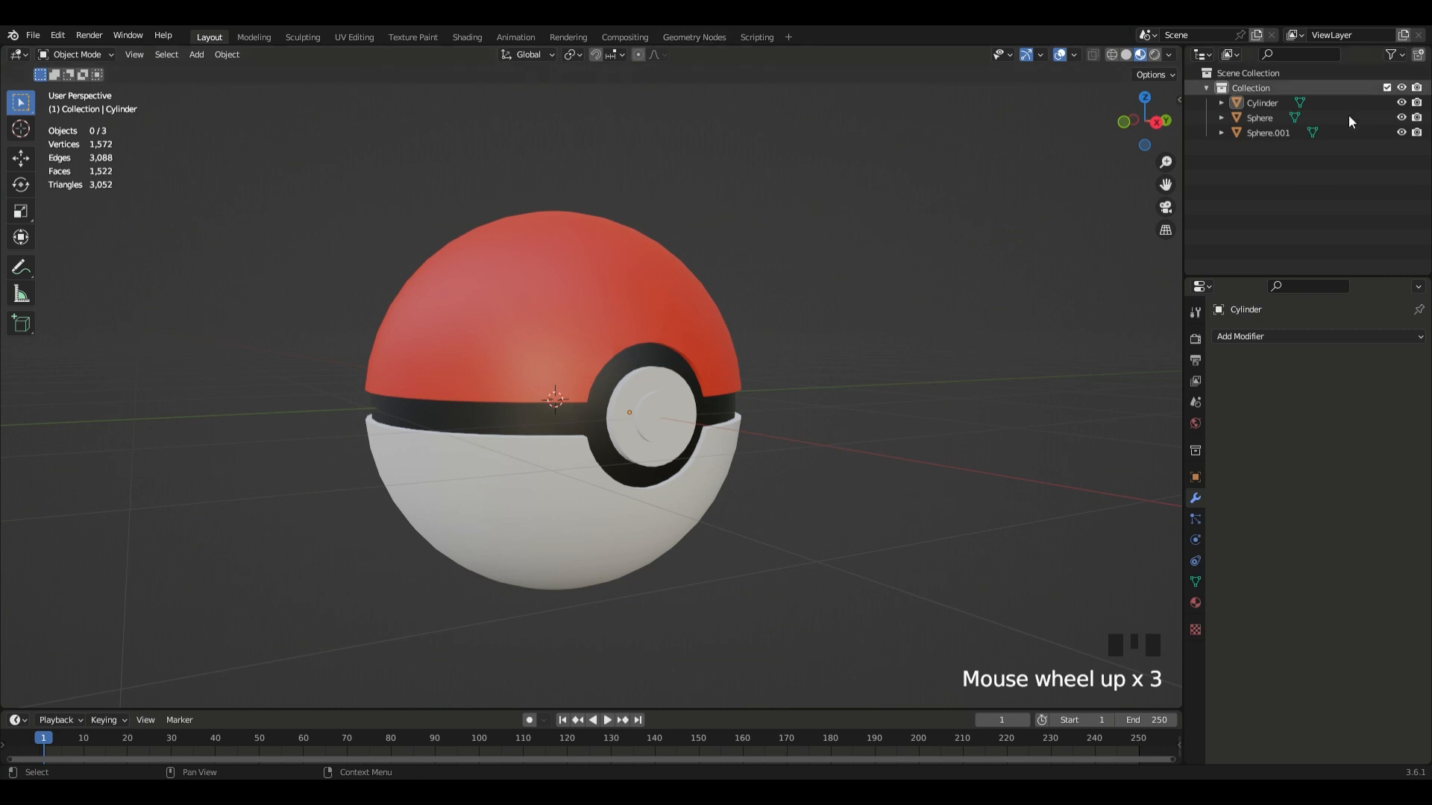
scroll(920, 257, "down", 4)
middle_click_drag(873, 269, 134, 291)
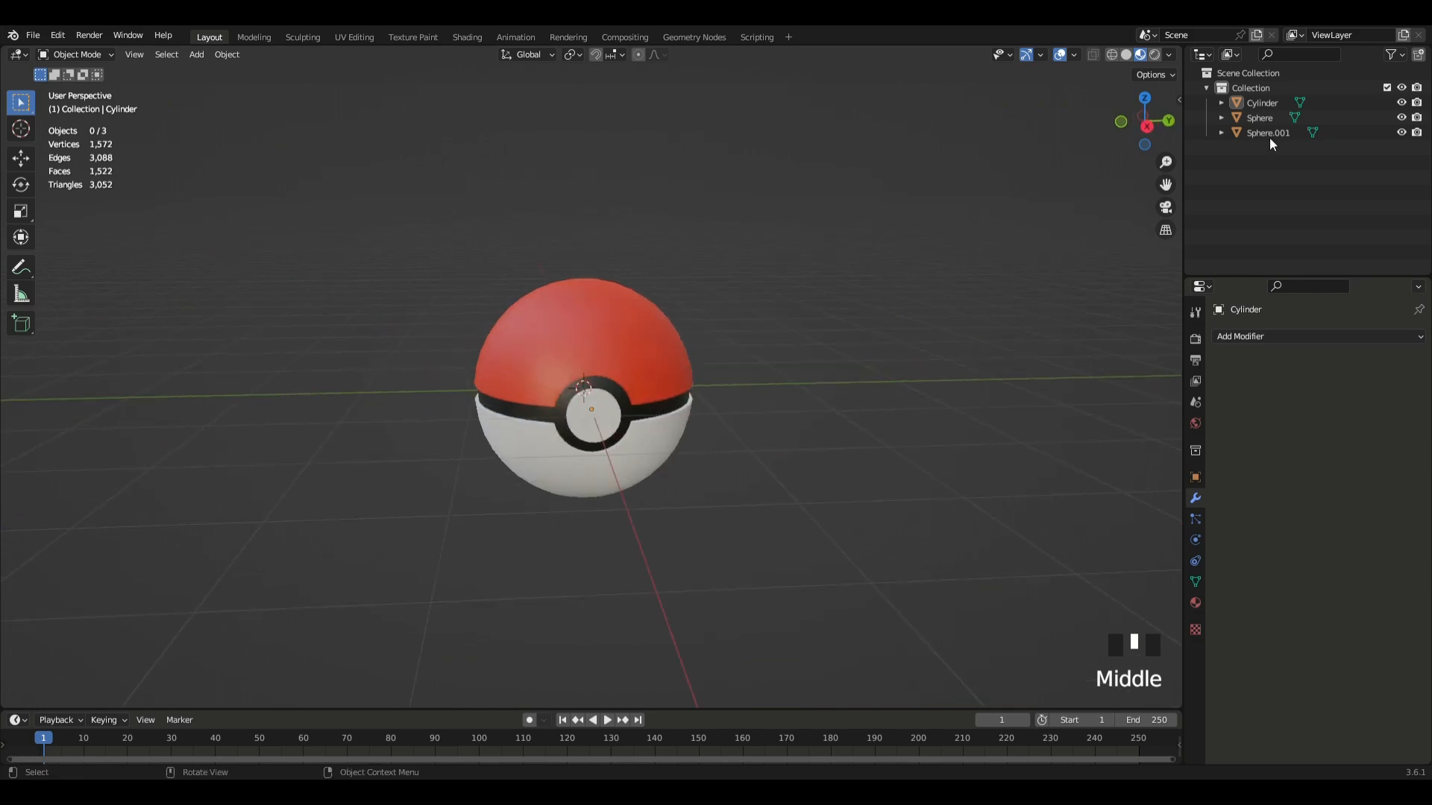